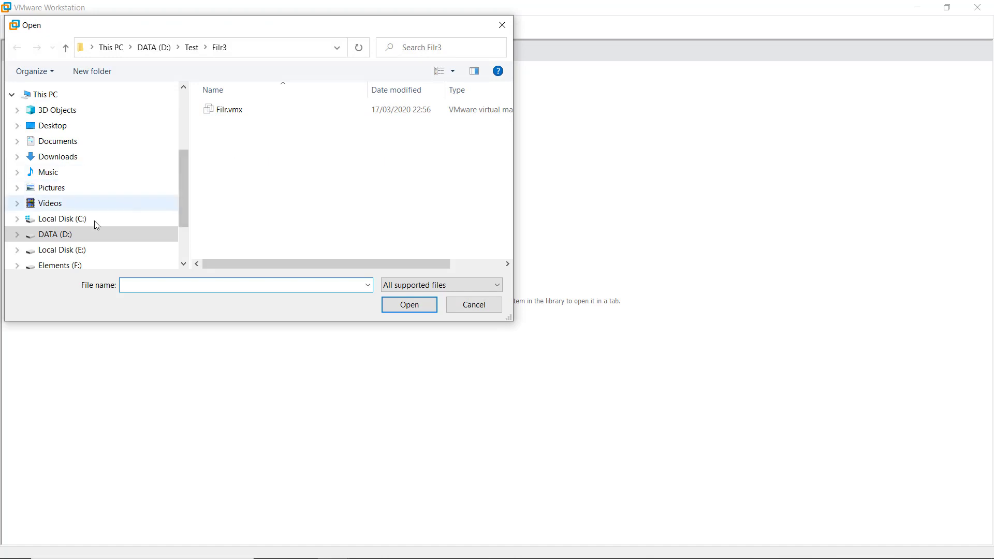
Browse to D:\Training\USB\Filr.x86_64-4.0.0.155.ovf\Filr.x86_64-4.0.0.155 and open the Filr .ovf appliance file.
click(150, 48)
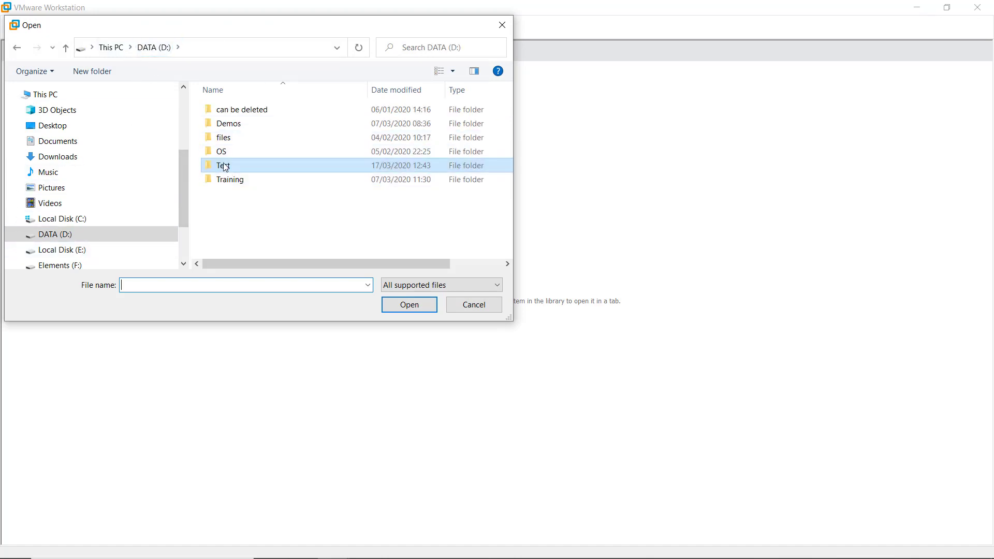
double_click(225, 184)
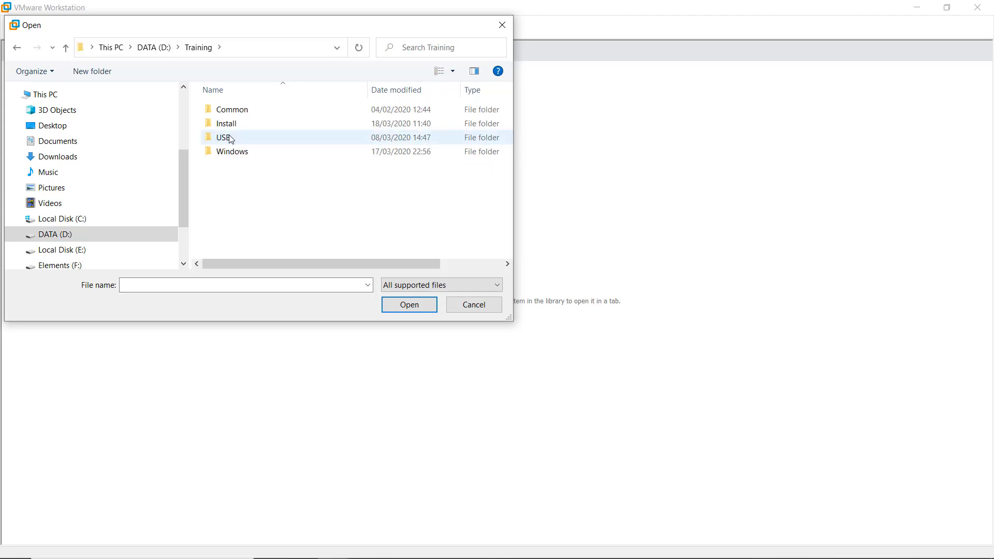
double_click(224, 138)
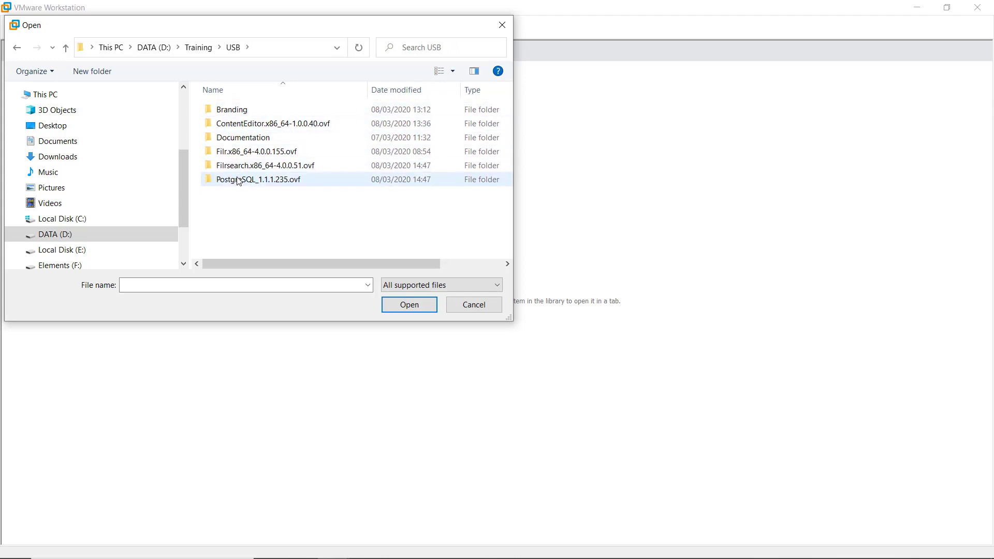
double_click(246, 151)
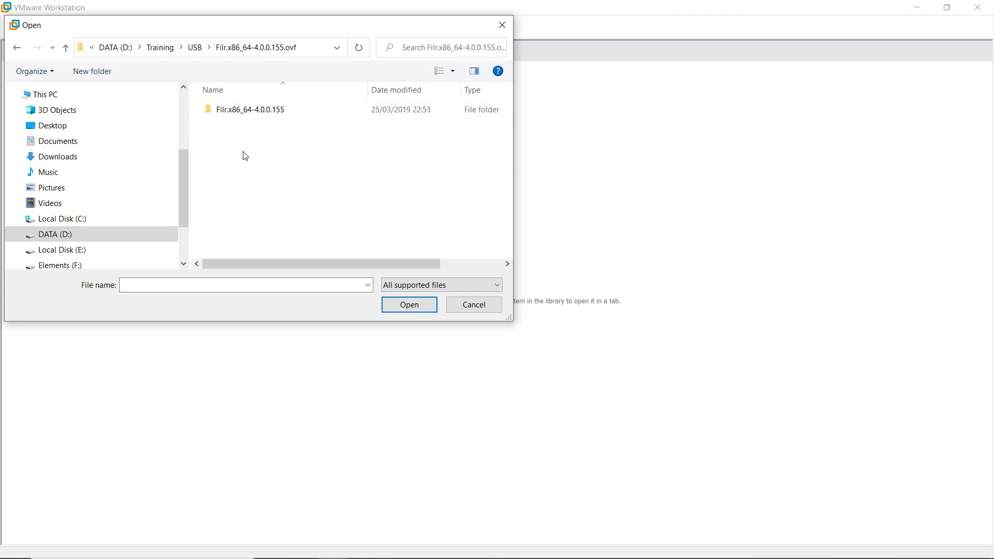
double_click(239, 115)
click(257, 115)
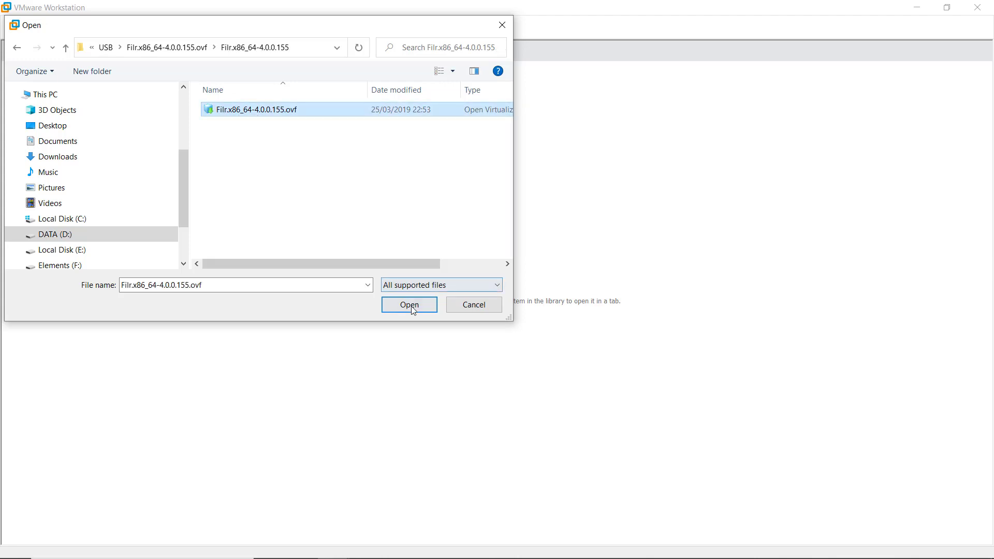
click(412, 307)
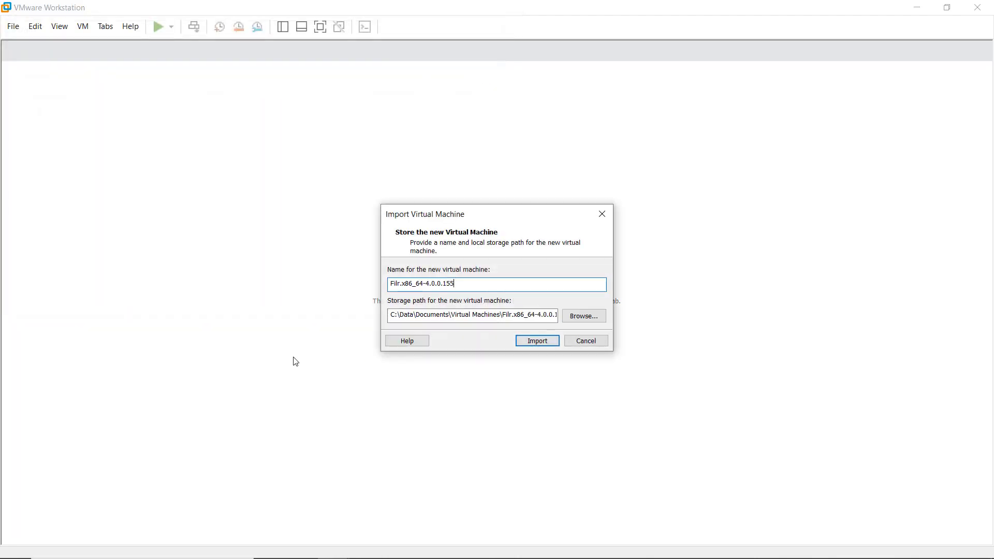
Import the appliance as a VM named 'Filr' with storage path d:\test\filr.
drag(402, 284, 563, 280)
key(BackSpace)
key(BackSpace)
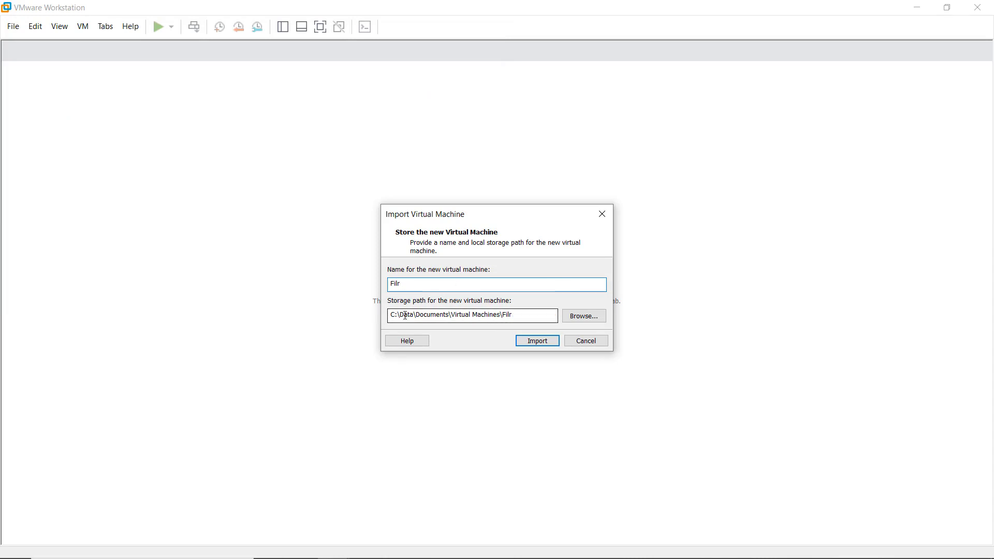
drag(401, 315, 353, 308)
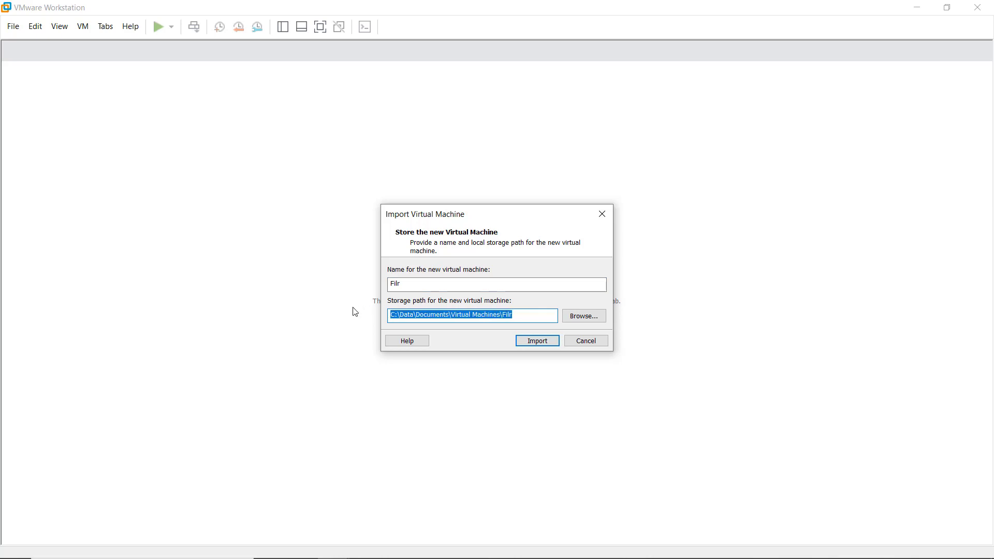
text(d:\test\f)
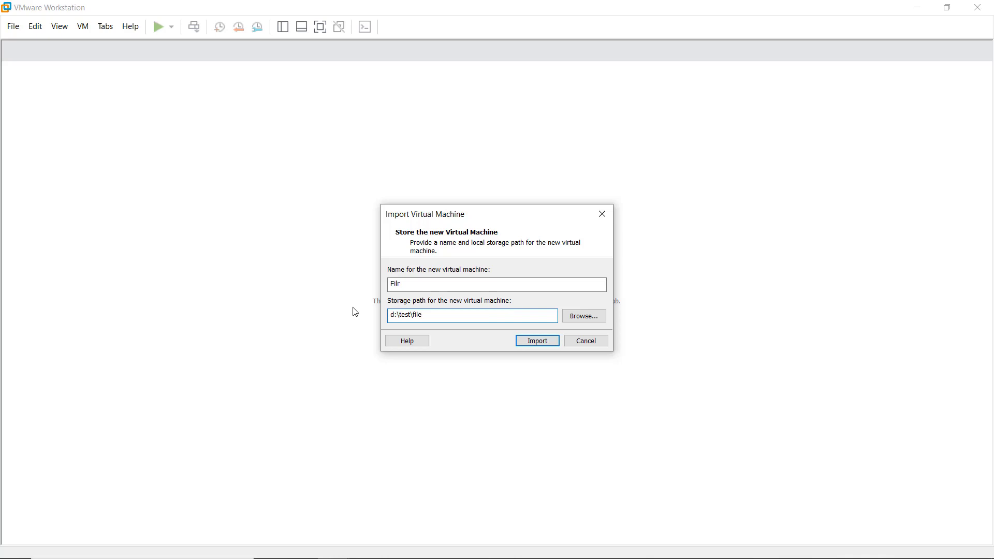
text(ilr)
click(536, 342)
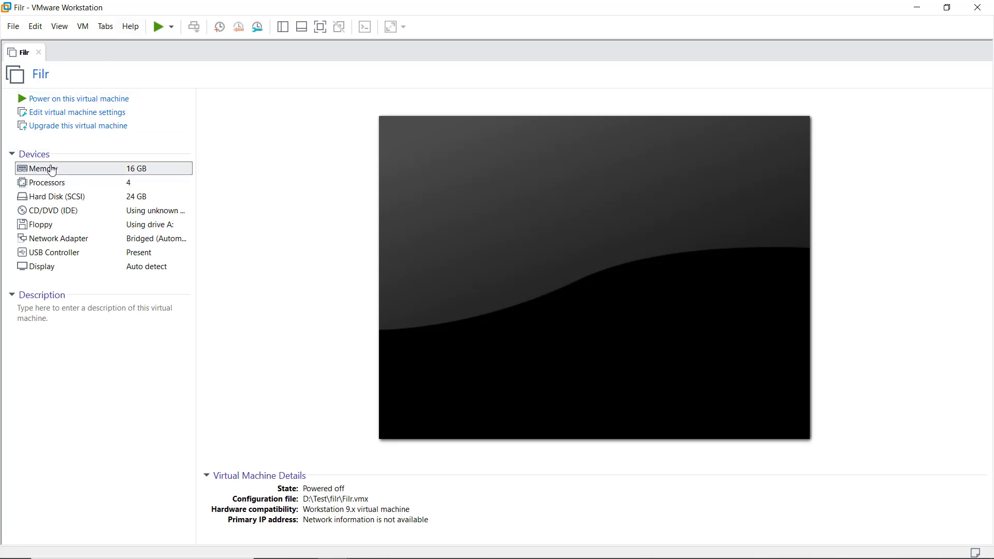
Connect the Filr VM's network adapter to Custom VMnet0 (NAT) and start the Add Hardware Wizard.
double_click(93, 174)
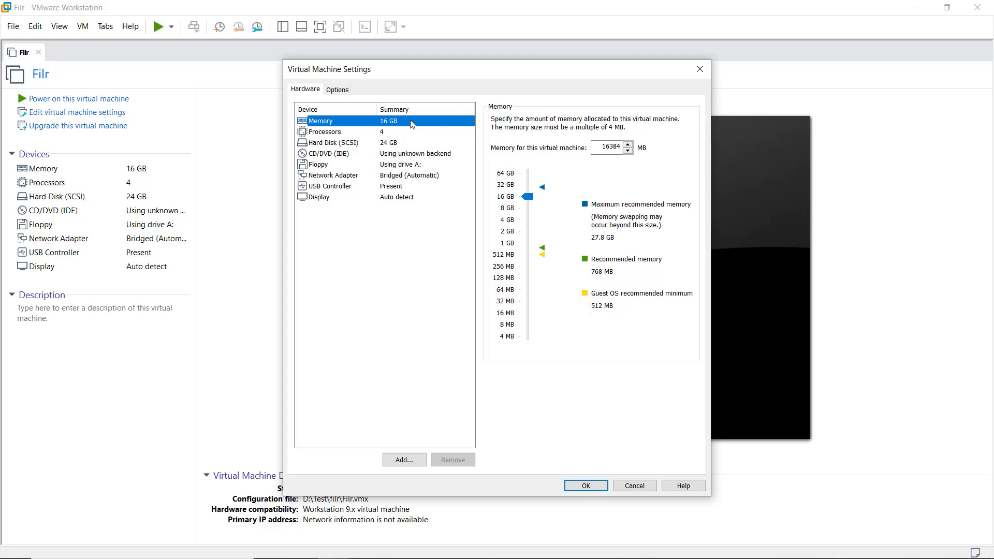
click(336, 134)
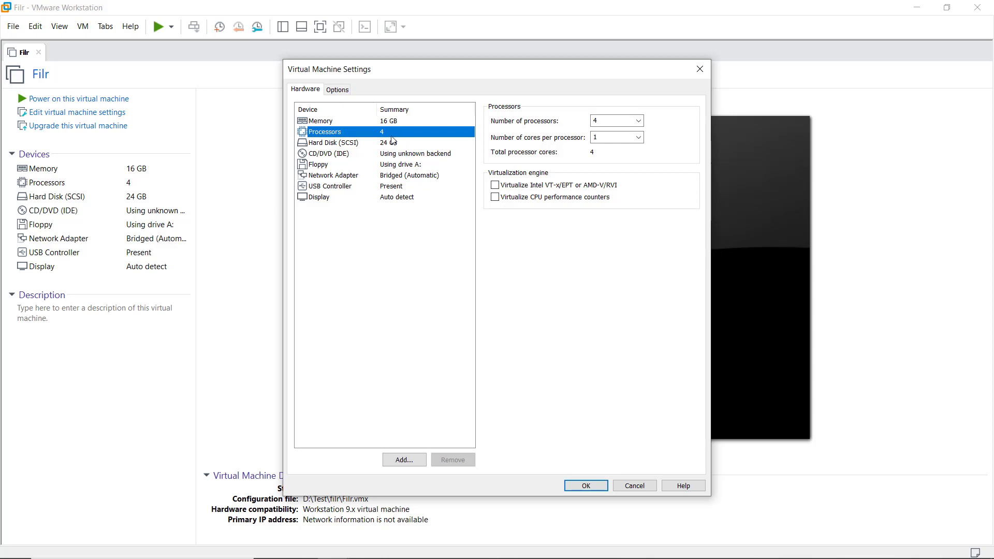
click(339, 177)
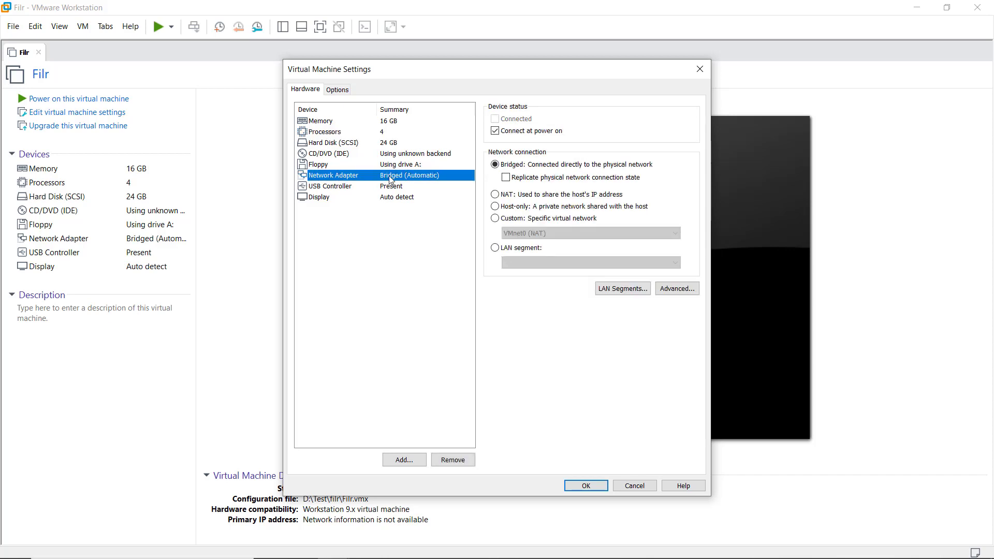
click(505, 219)
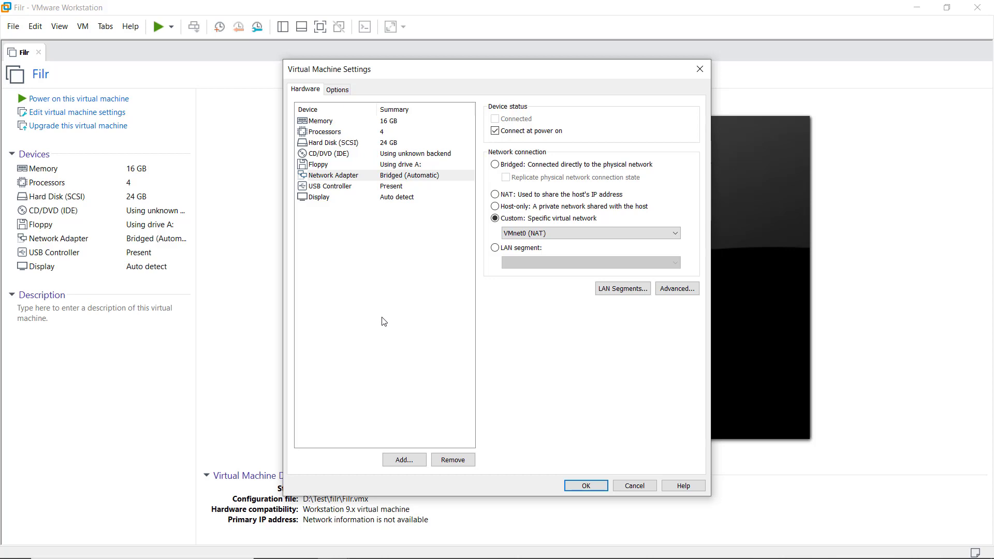
click(404, 461)
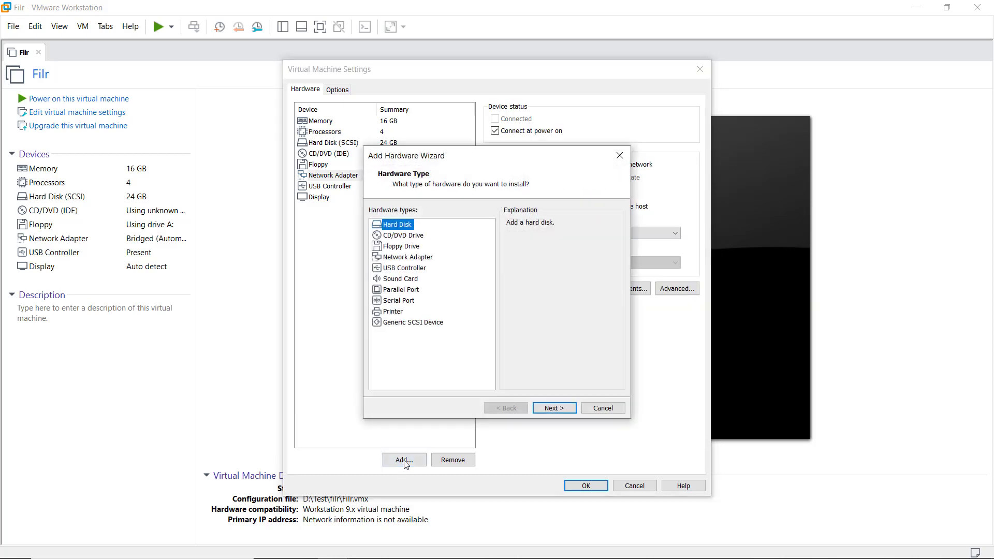
Create a new 200 GB SCSI virtual disk with the file name FilrDisk2.vmdk.
click(550, 409)
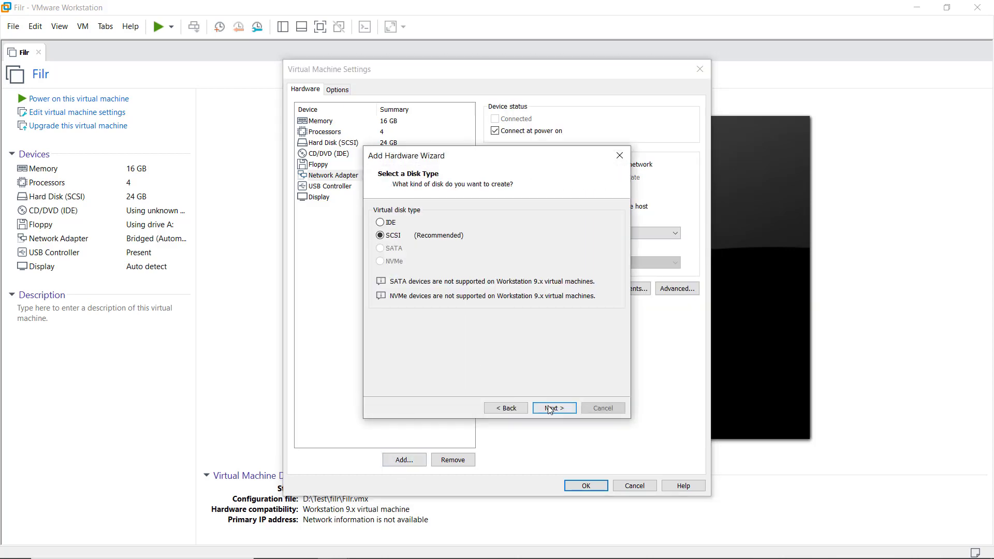
click(548, 409)
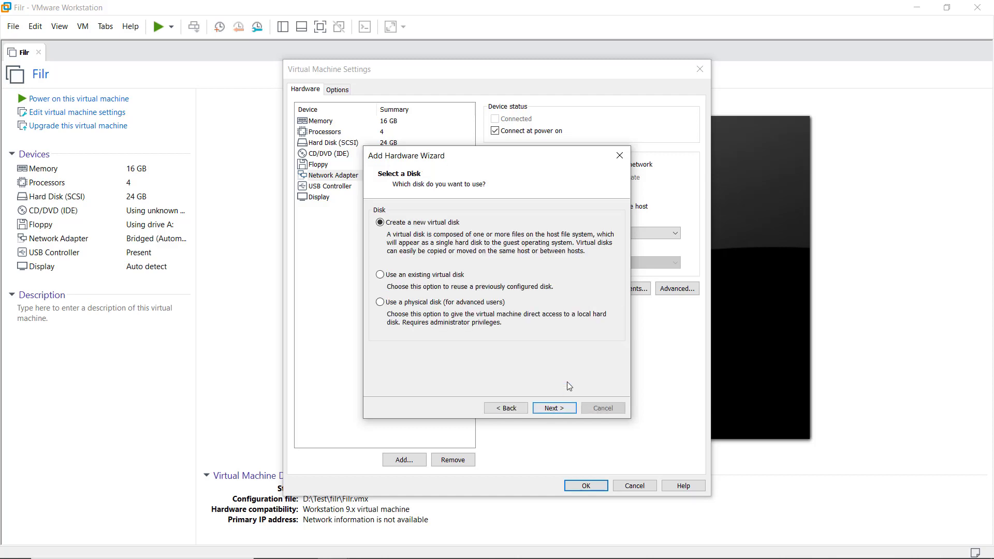
click(554, 409)
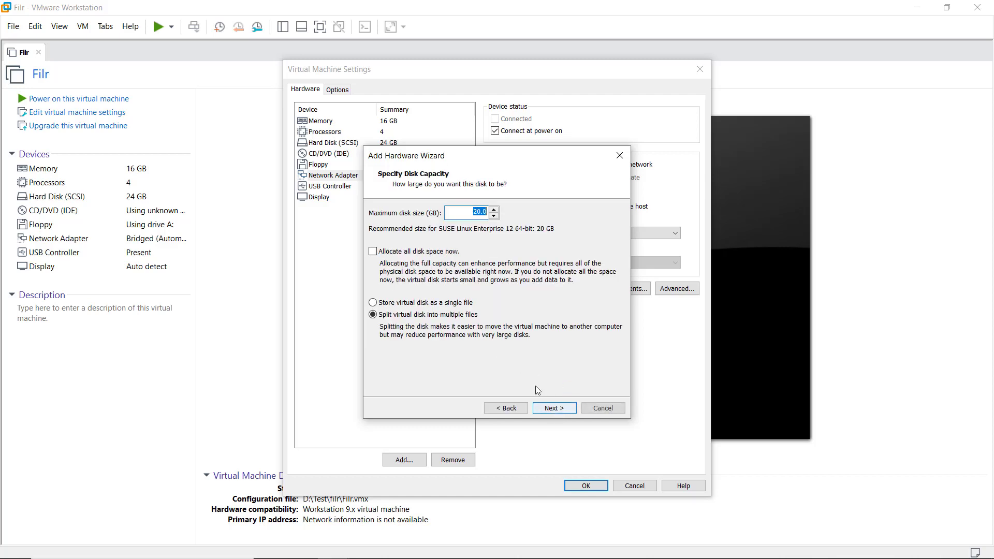
click(480, 209)
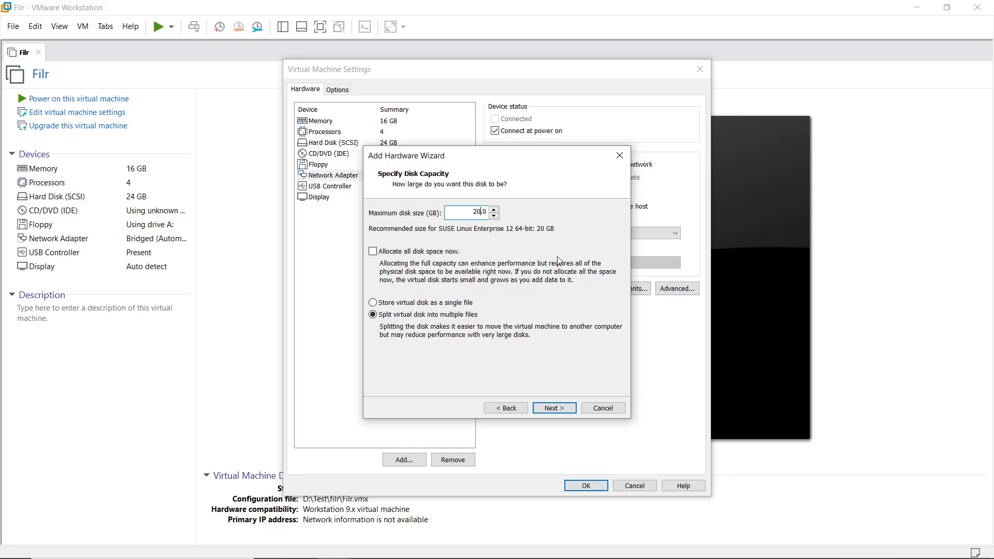
text(0)
click(555, 410)
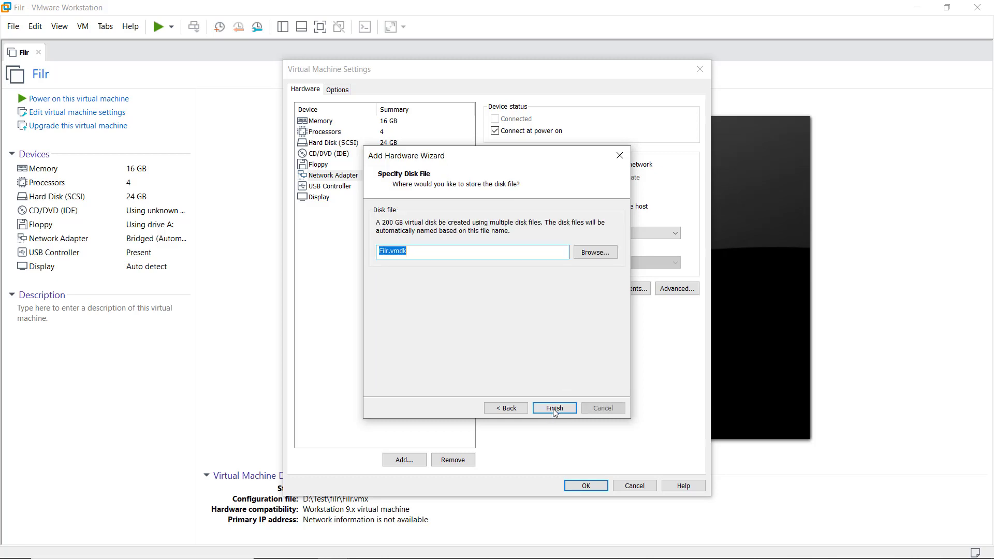
click(386, 250)
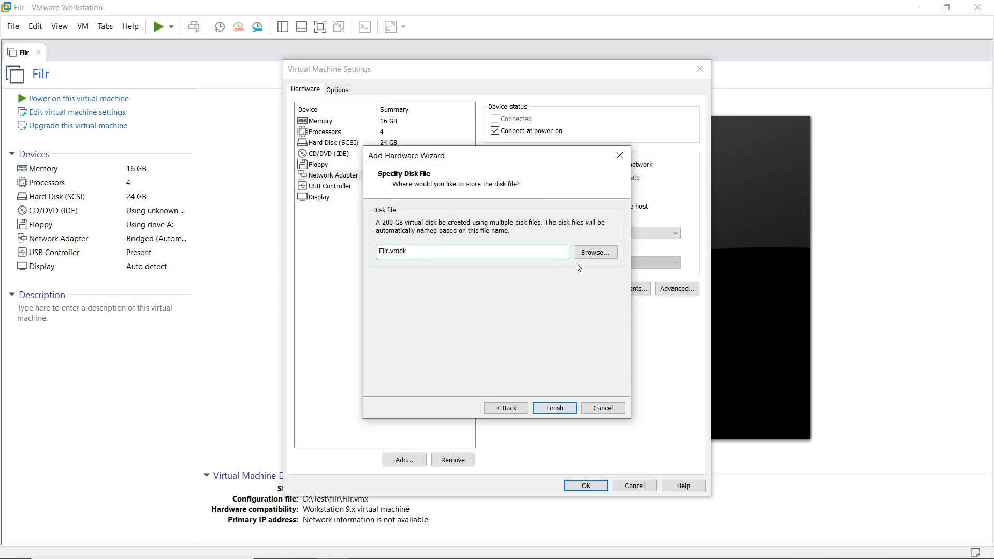
text(Disk2)
click(561, 405)
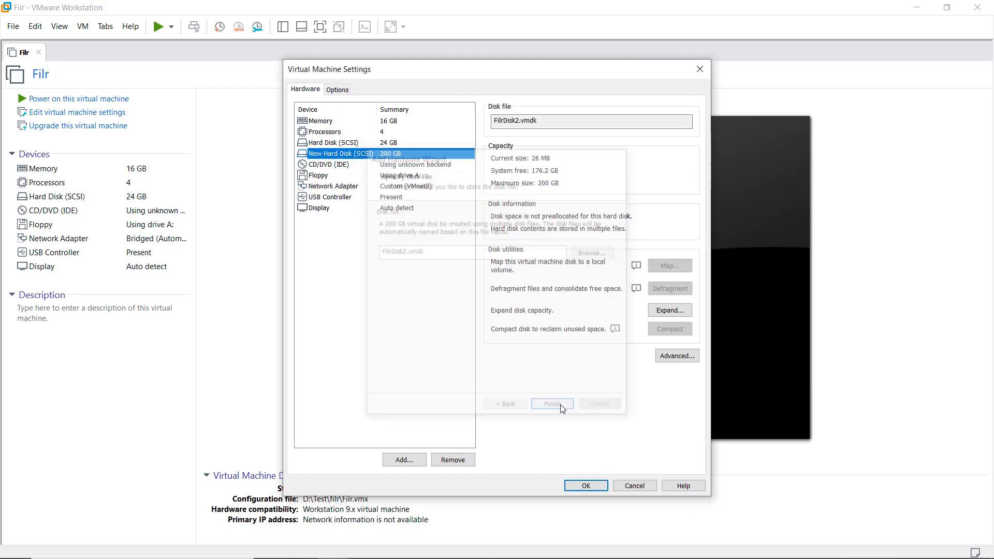
Create another new 20 GB SCSI virtual disk with the file name FilrDisk3.vmdk.
click(414, 459)
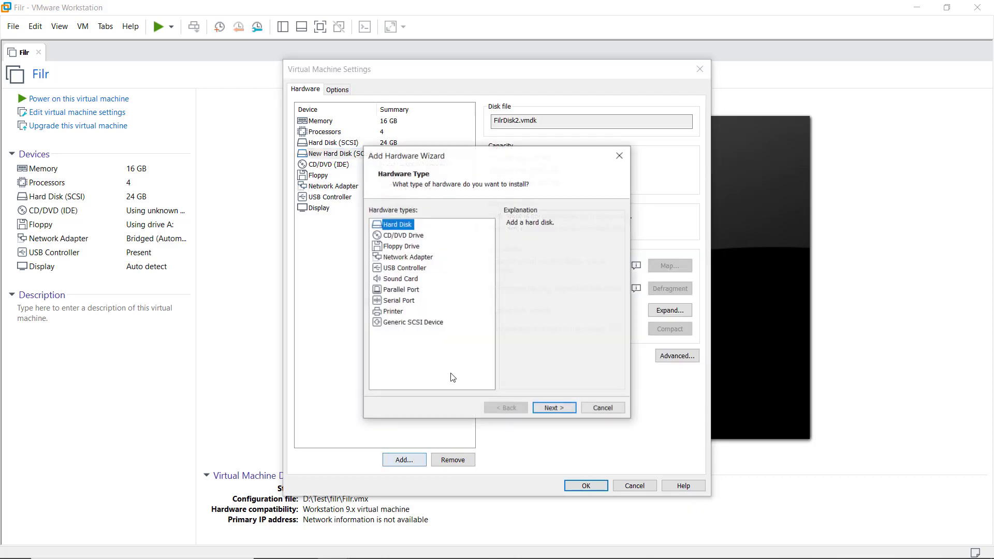
click(554, 409)
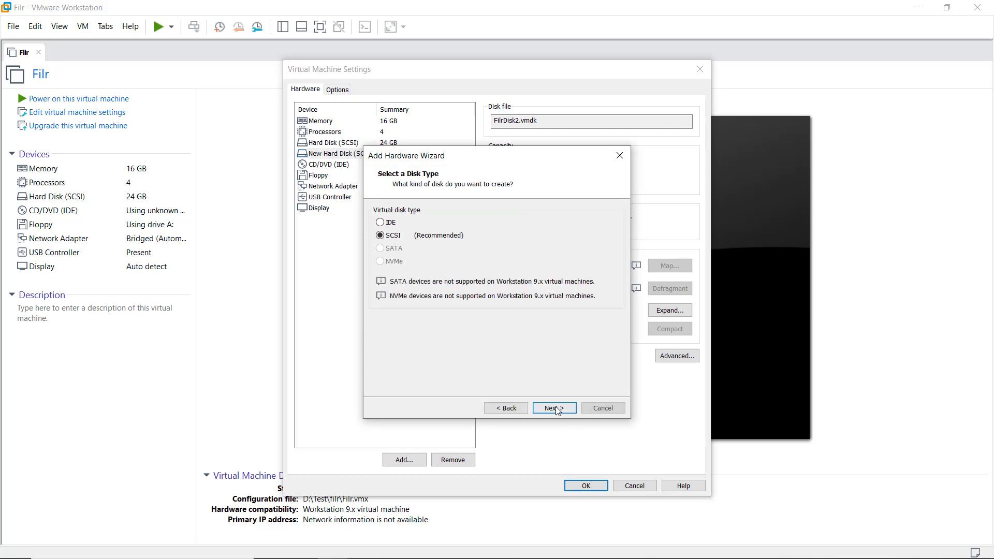
click(554, 408)
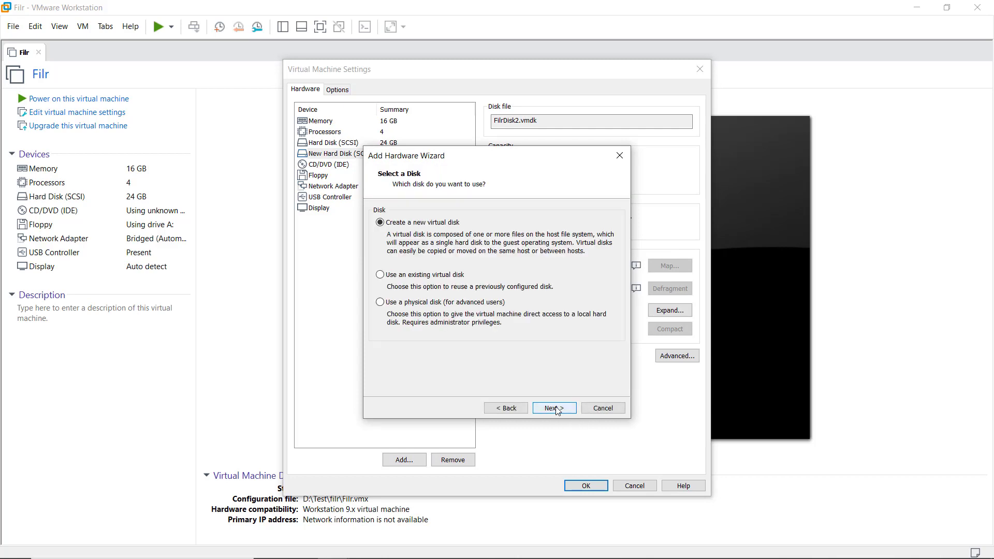
click(555, 408)
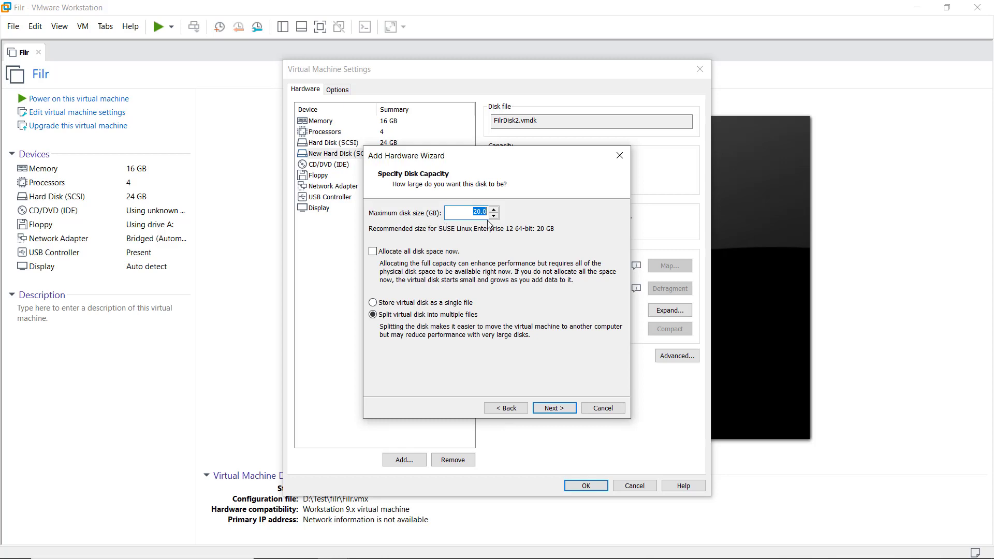
click(549, 408)
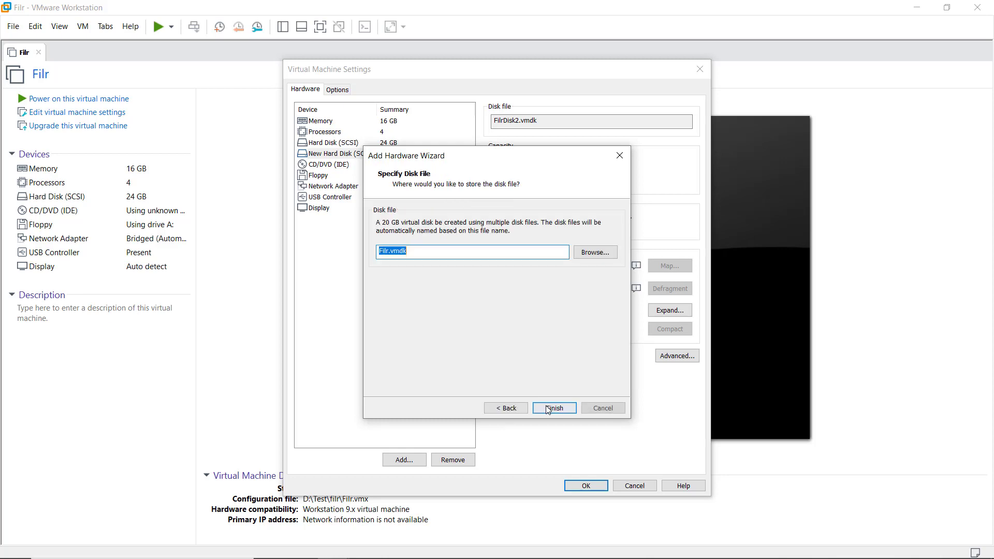
click(389, 252)
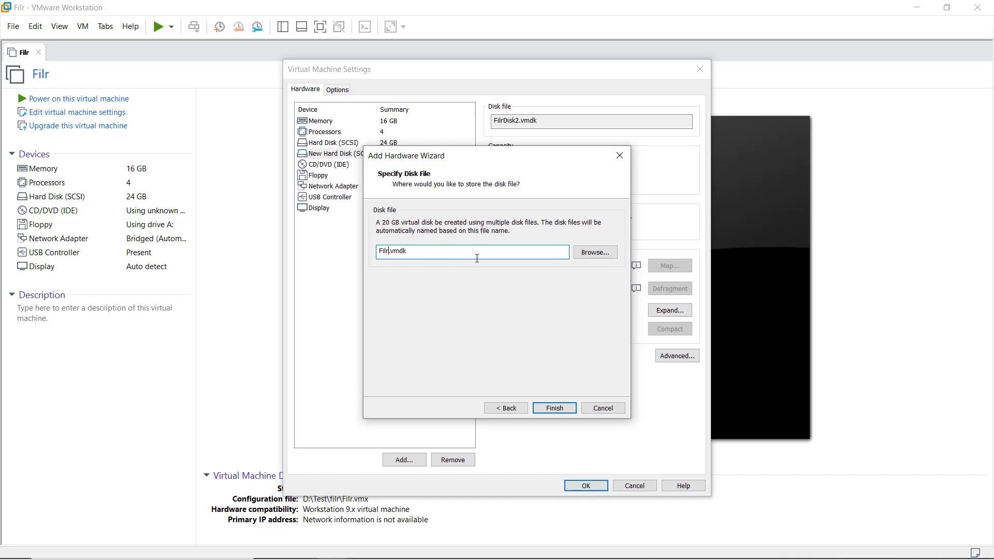
text(Disk3)
click(552, 407)
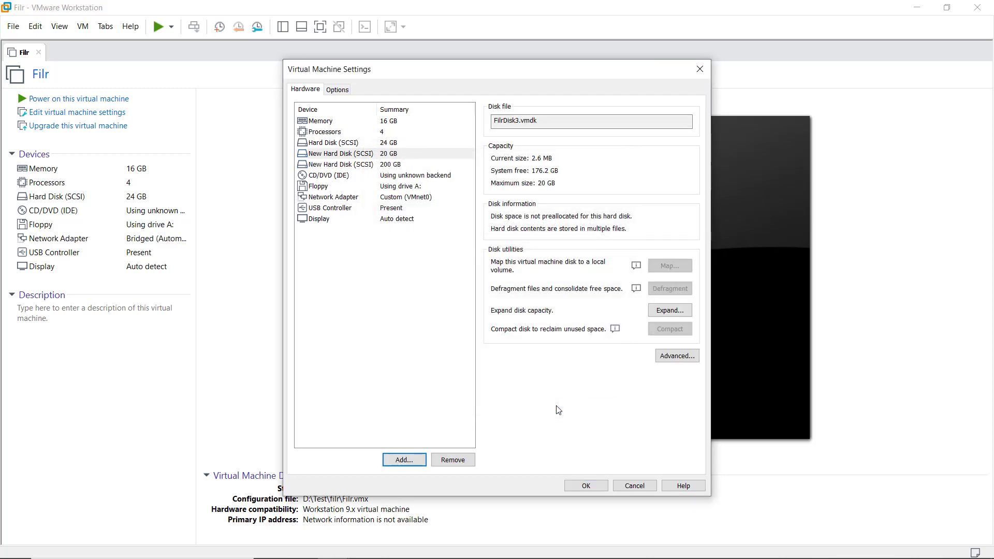
Save the Filr VM's hardware changes, power it on, and give the console input focus.
click(586, 486)
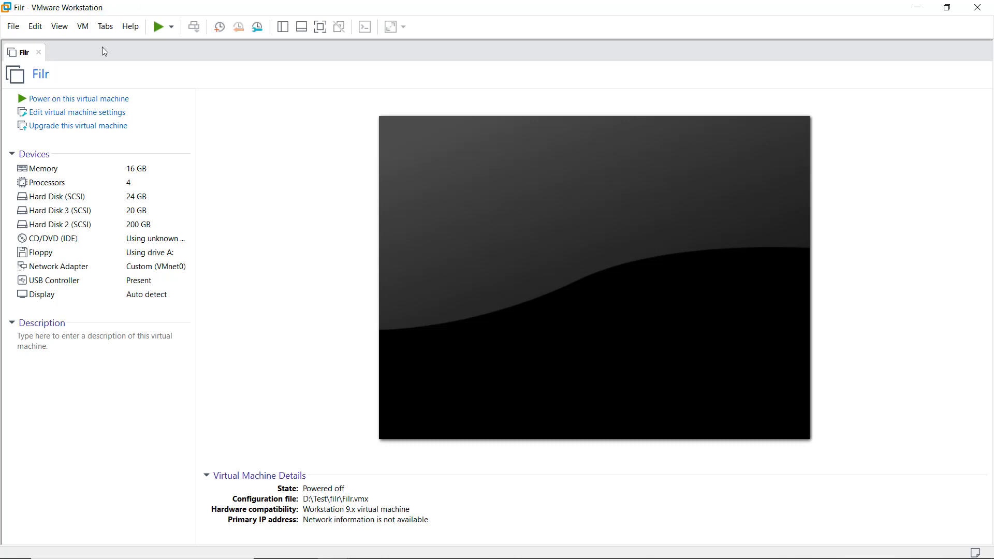
click(82, 103)
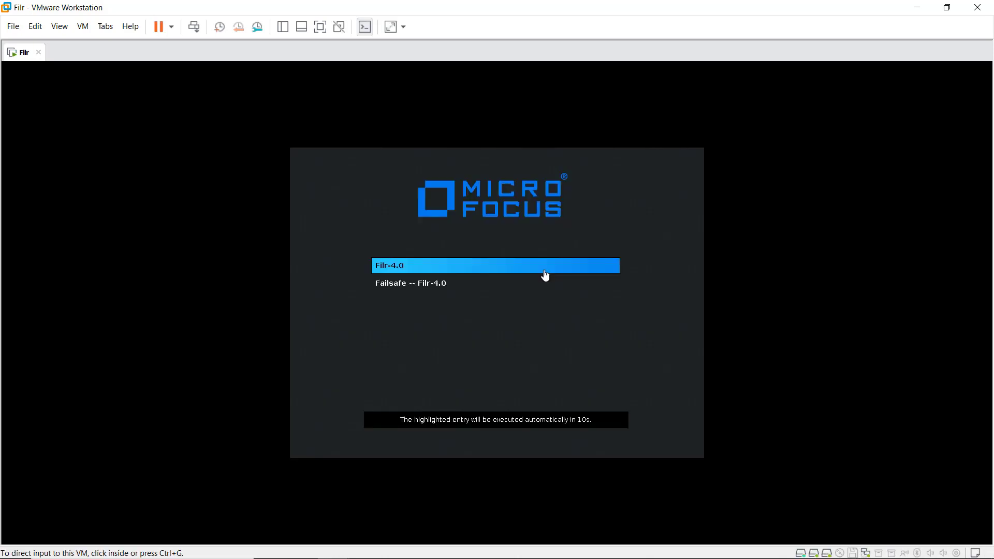
click(545, 273)
Boot the Filr-4.0 entry and choose english-uk as the keyboard language.
key(Return)
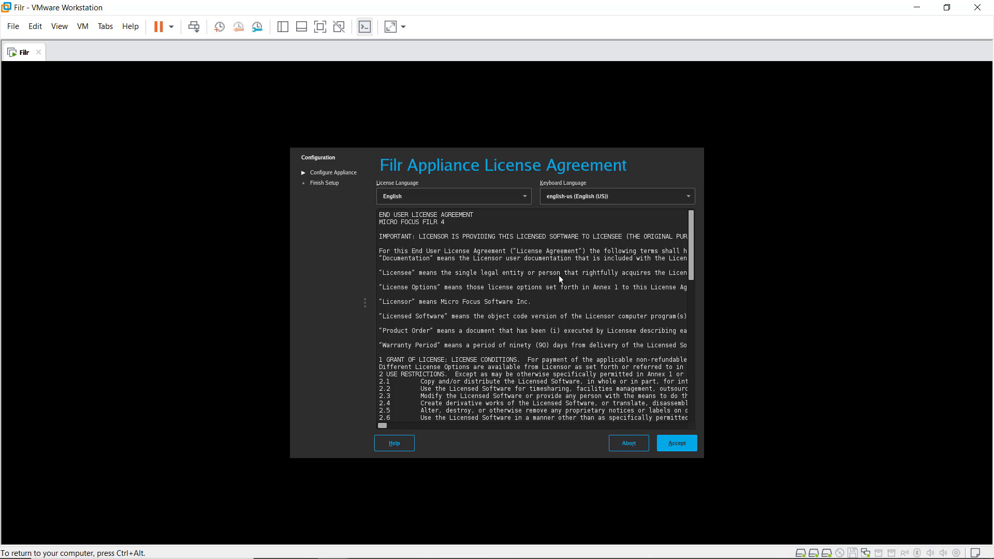
click(603, 197)
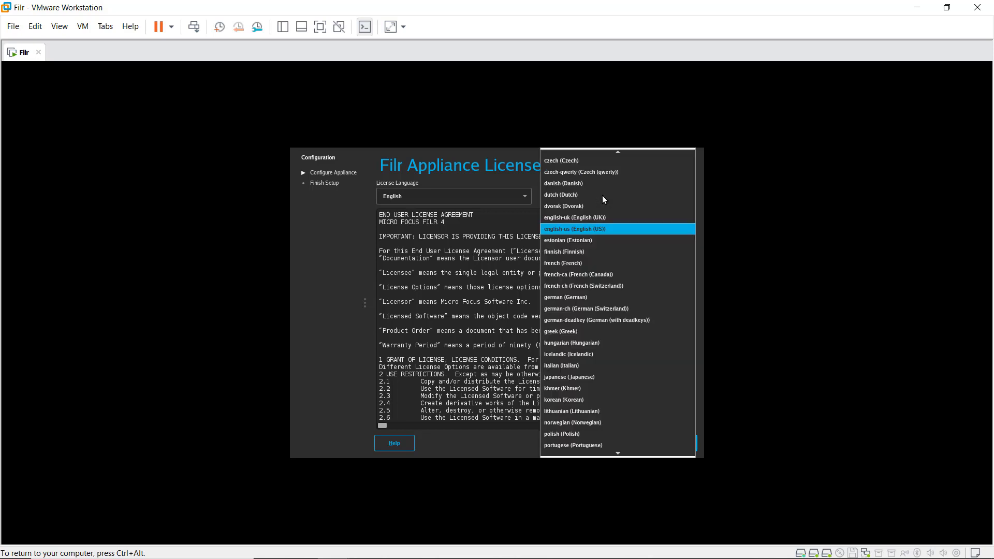
click(600, 219)
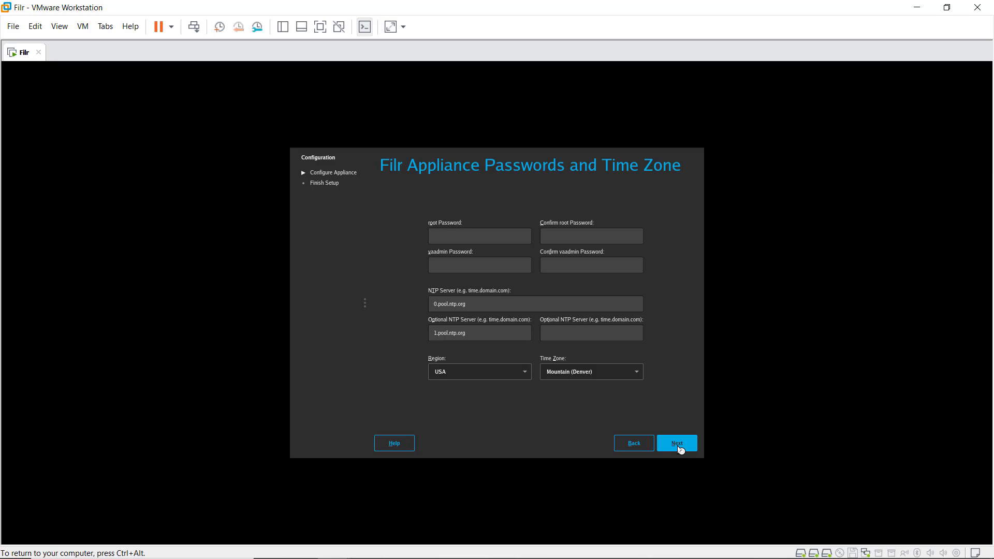
Enter and confirm the appliance's root and vaadmin passwords.
text(novell)
key(Tab)
text(novelnovellnovell)
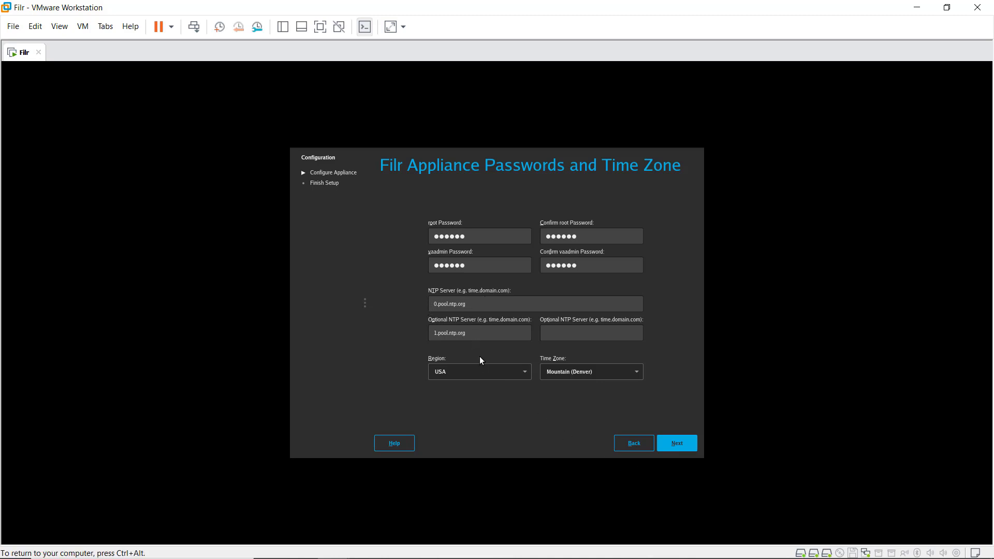
Set region Europe and time zone United Kingdom, then continue to network settings.
click(476, 374)
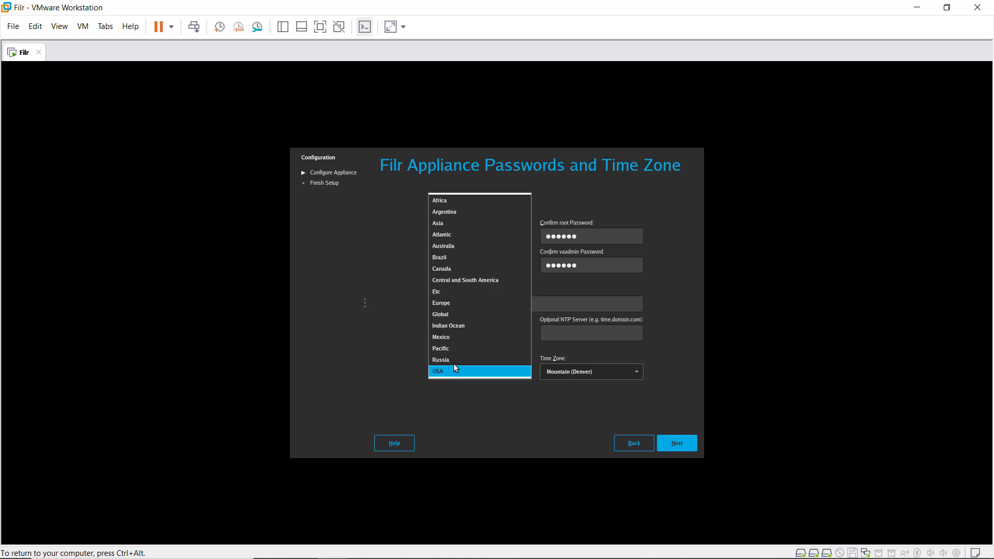
click(456, 303)
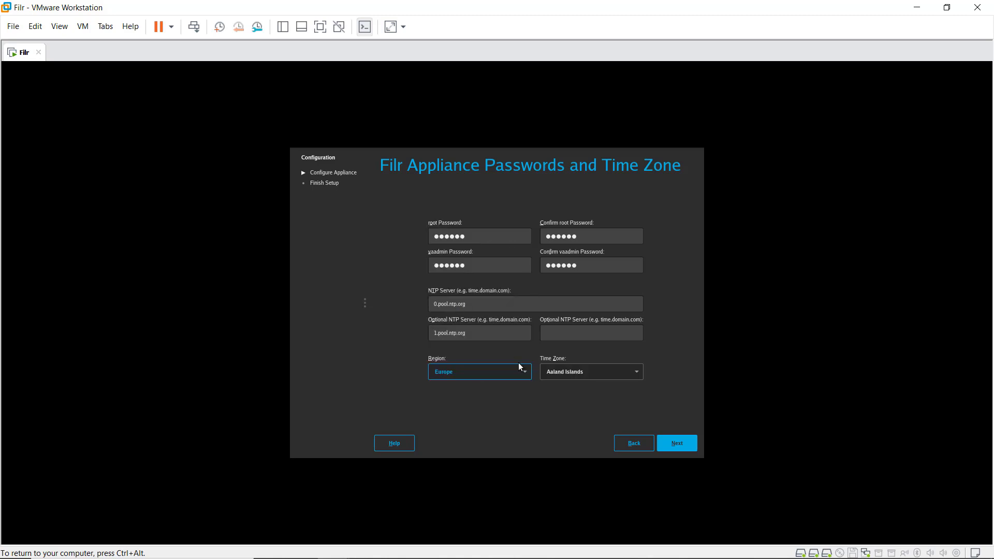
click(563, 373)
scroll(557, 311, down, 1)
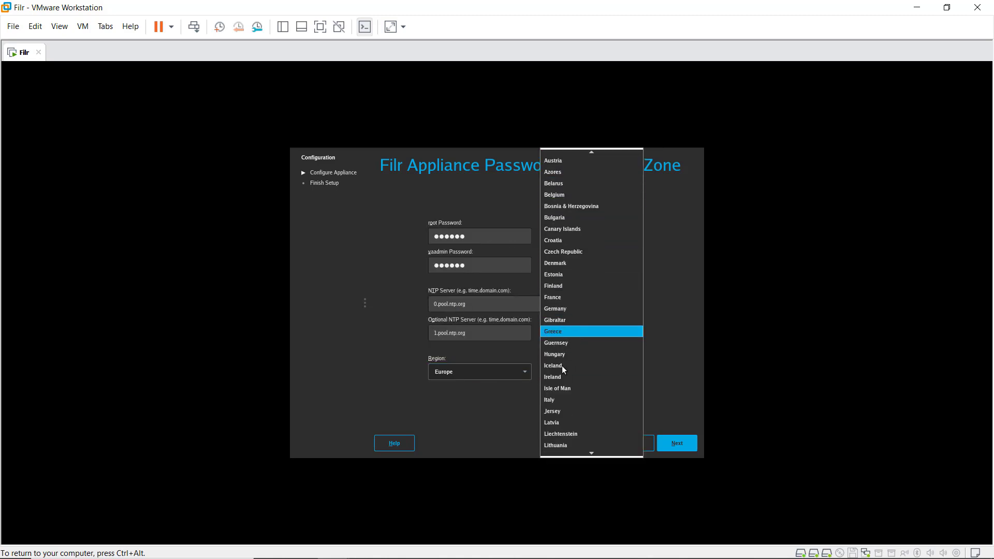
scroll(558, 411, down, 10)
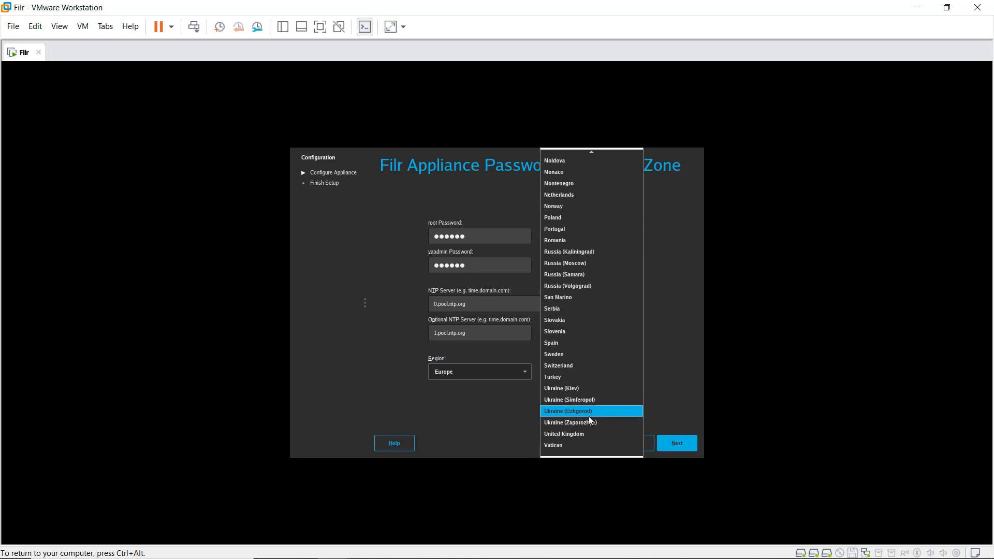
click(586, 434)
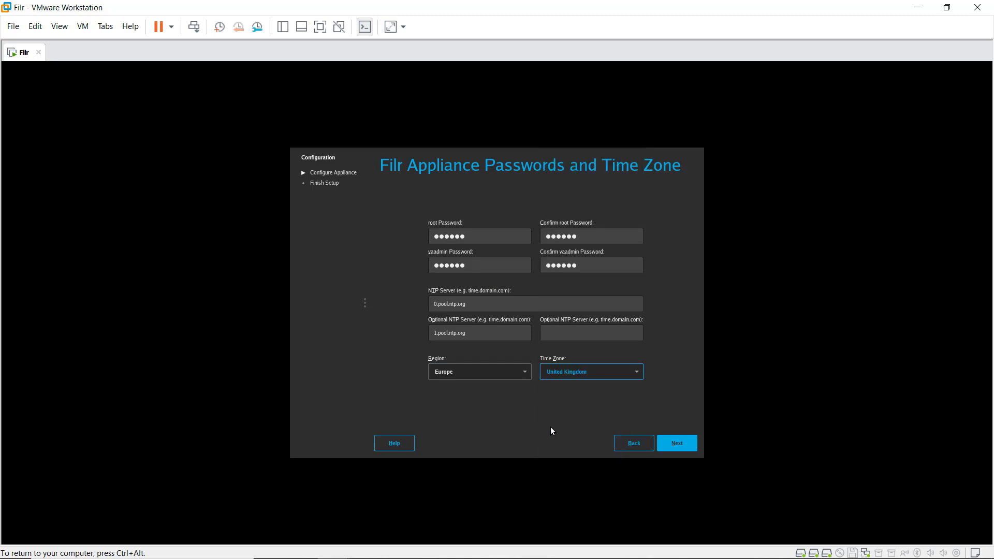
click(672, 442)
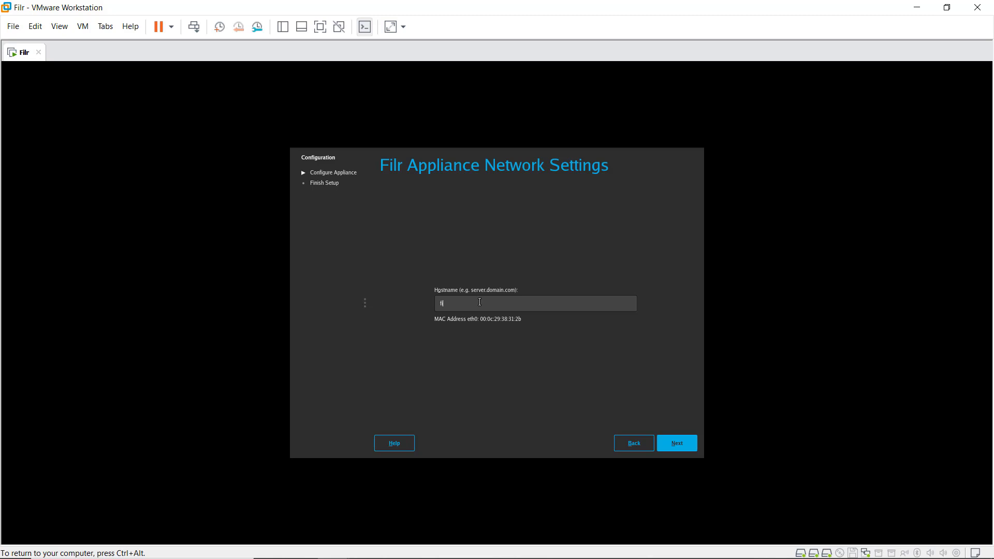
Enter hostname leweb.demo.live, a 172.31.1.x IP address, the network mask, and DNS server 172.31.1.2.
text(leweb.demo.live)
click(678, 444)
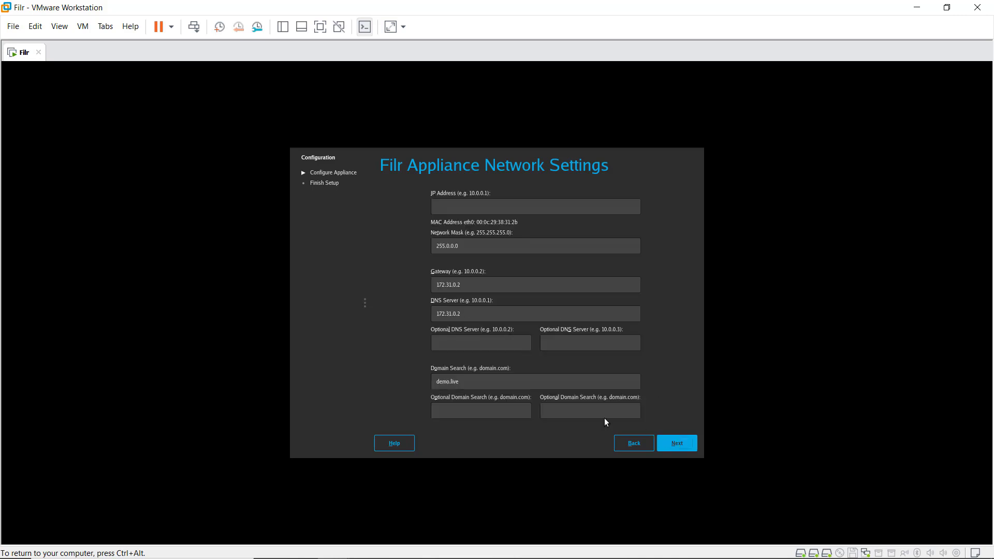
click(444, 213)
text(172.31.1)
drag(452, 247, 446, 247)
text(255)
key(BackSpace)
key(BackSpace)
key(BackSpace)
text(1.2)
click(686, 446)
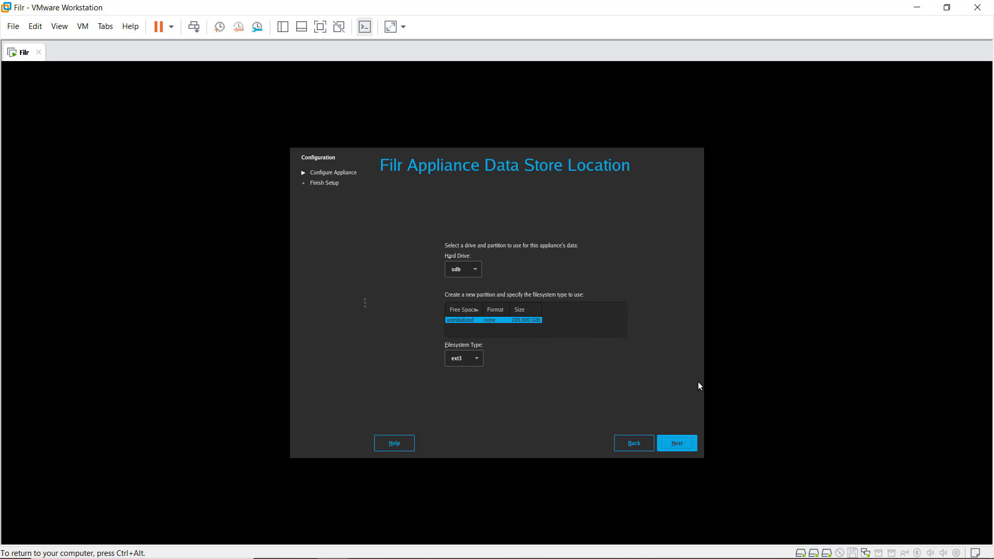
Keep drive sdb for the data store and sdc for the log data.
click(678, 443)
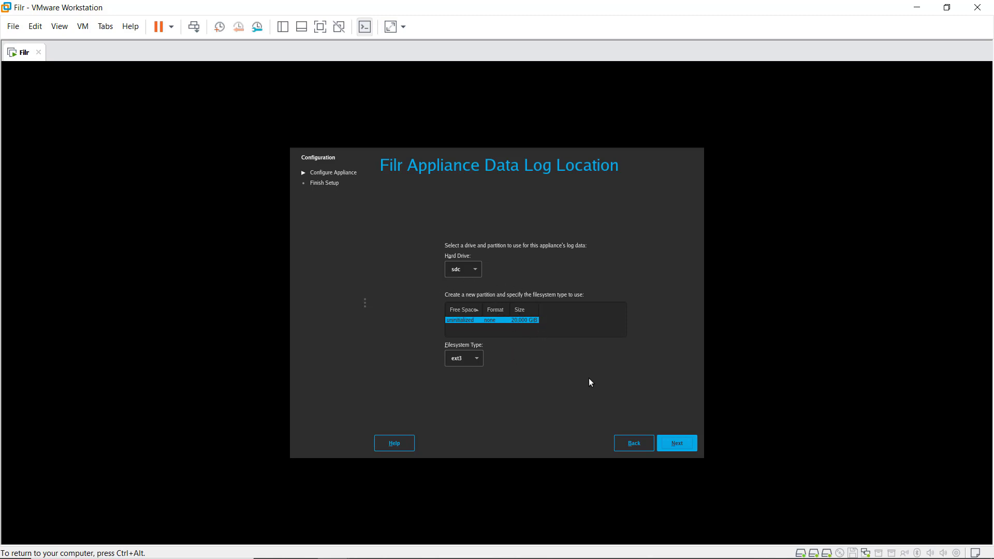
click(680, 447)
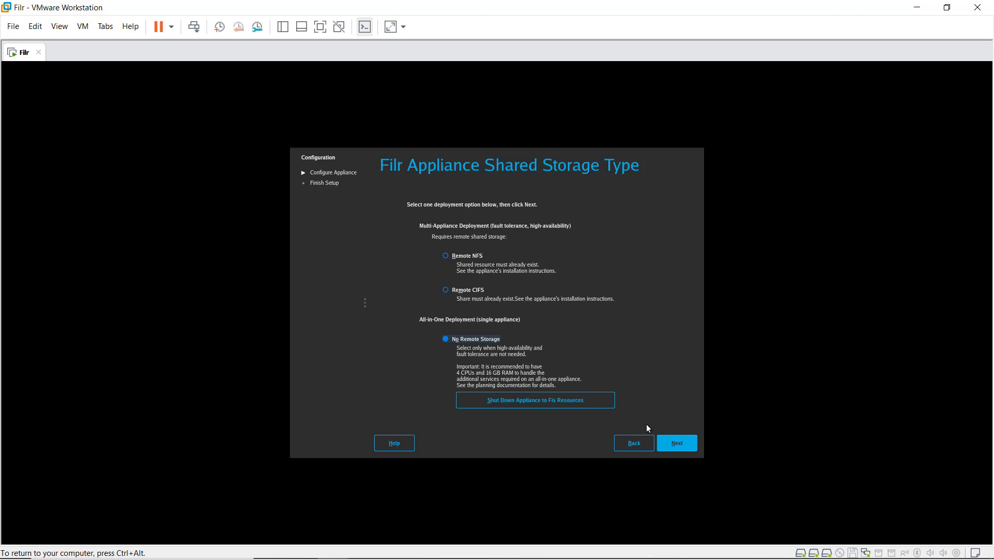
Keep No Remote Storage as the shared storage type and continue the appliance setup.
click(679, 447)
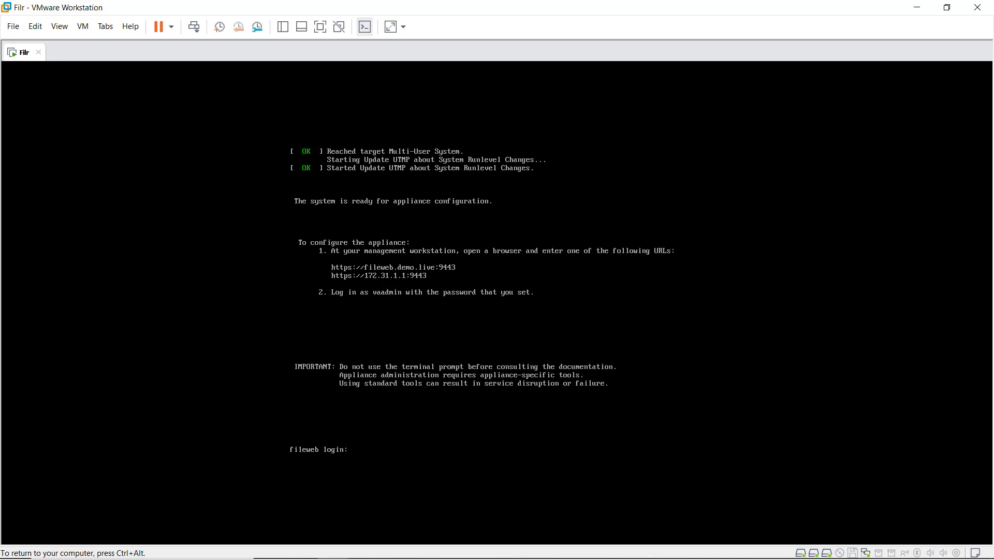
Release keyboard and mouse from the booted Filr VM with Ctrl+Alt and switch to Firefox.
key(ctrl+alt)
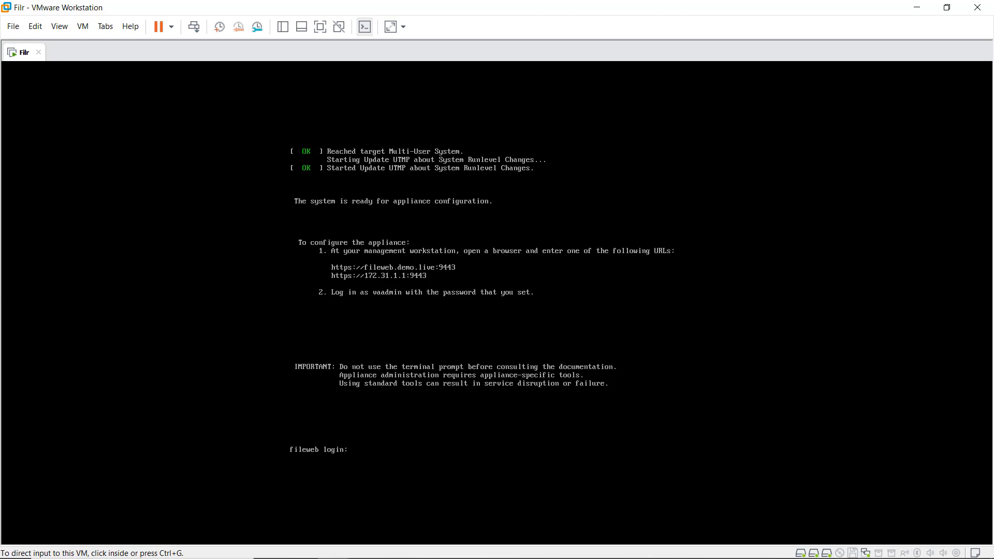
key(alt+Tab)
key(alt+Tab)
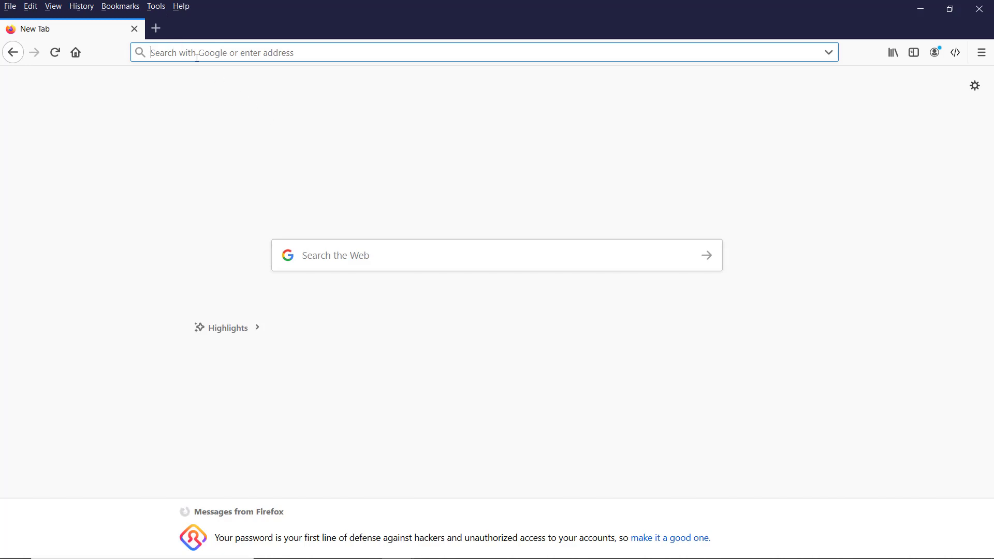
text(htt)
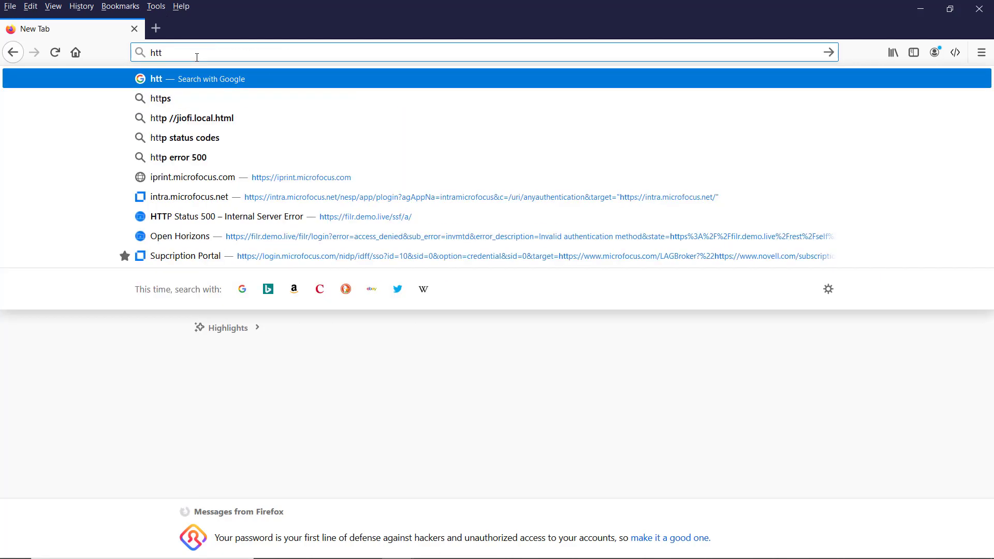
text(ps://)
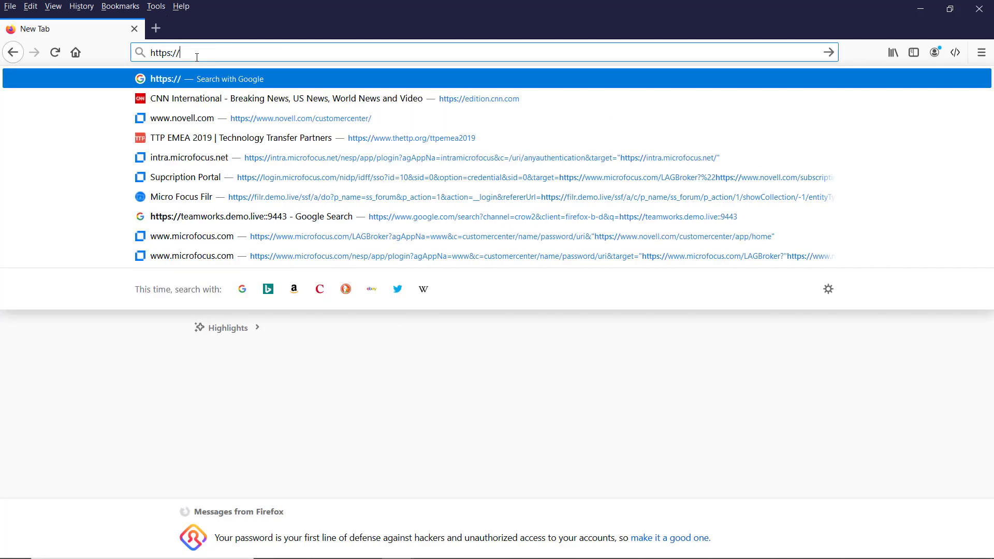
text(filr1)
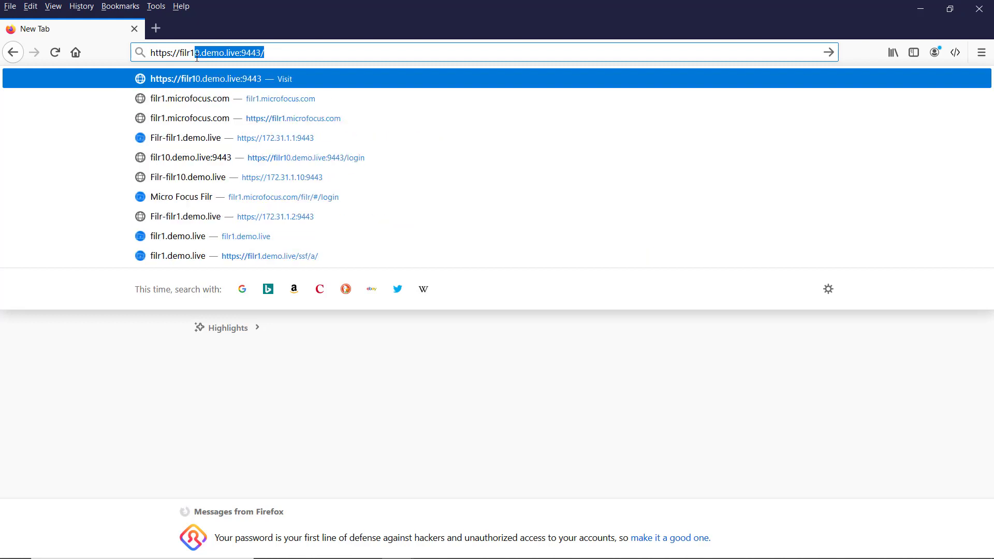
text(.)
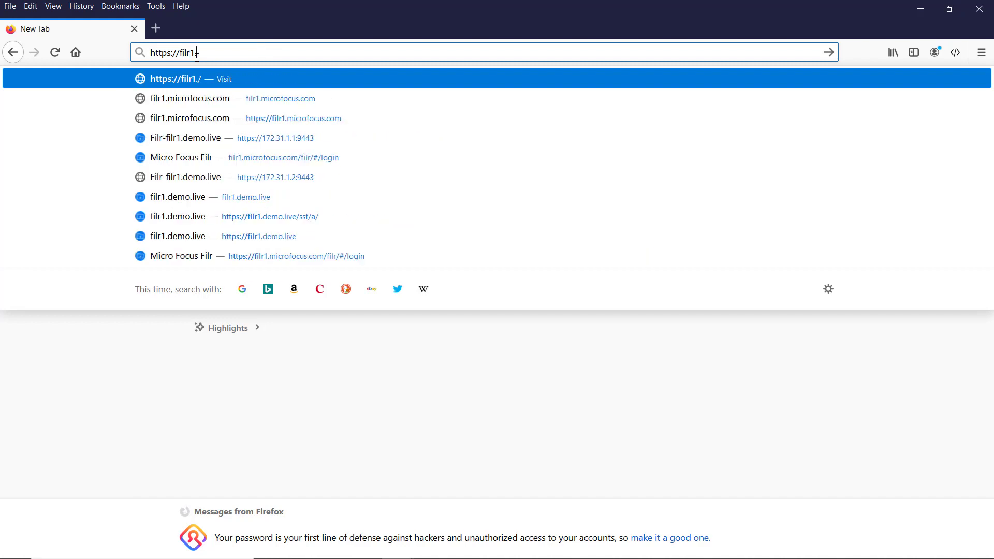
key(BackSpace)
key(BackSpace)
text(we)
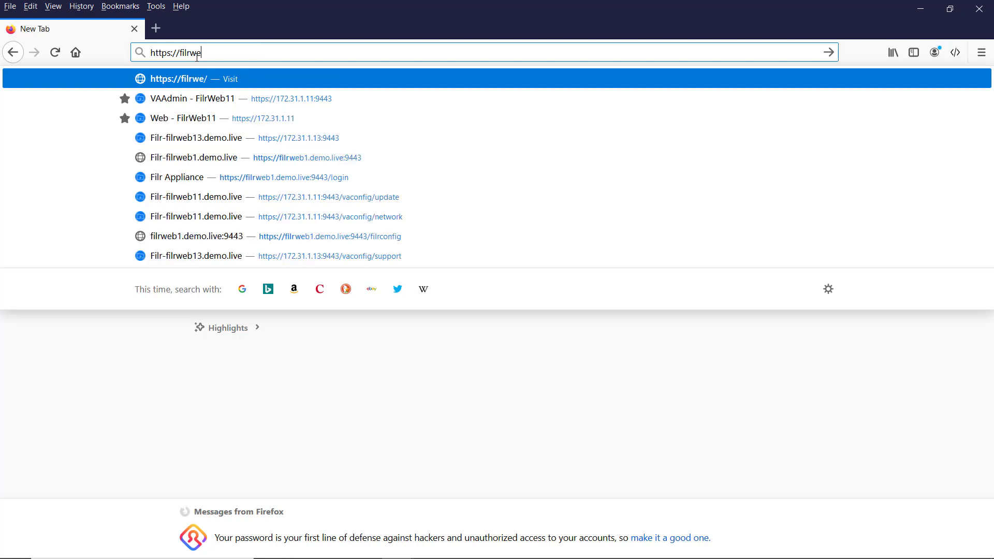
text(b.demo.liv)
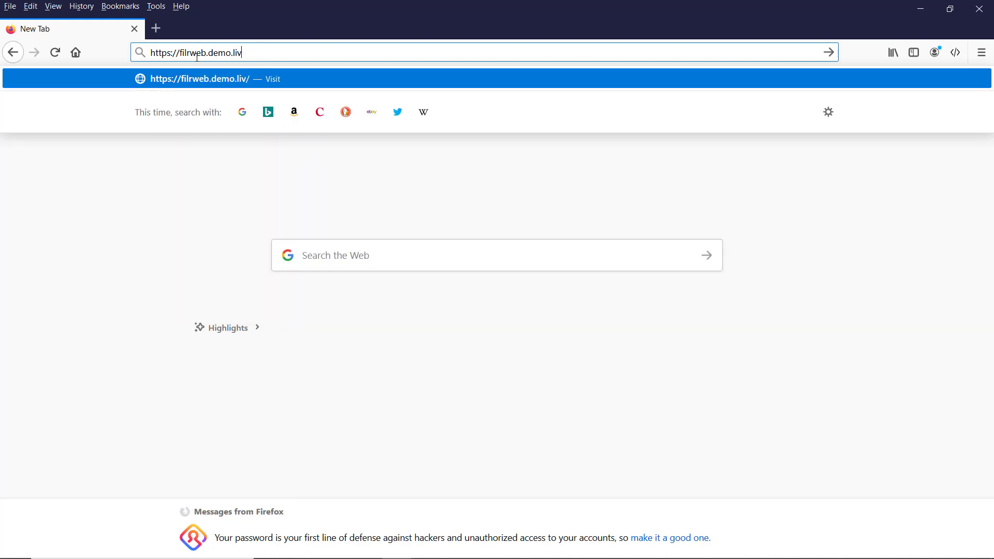
text(e:9443)
key(Return)
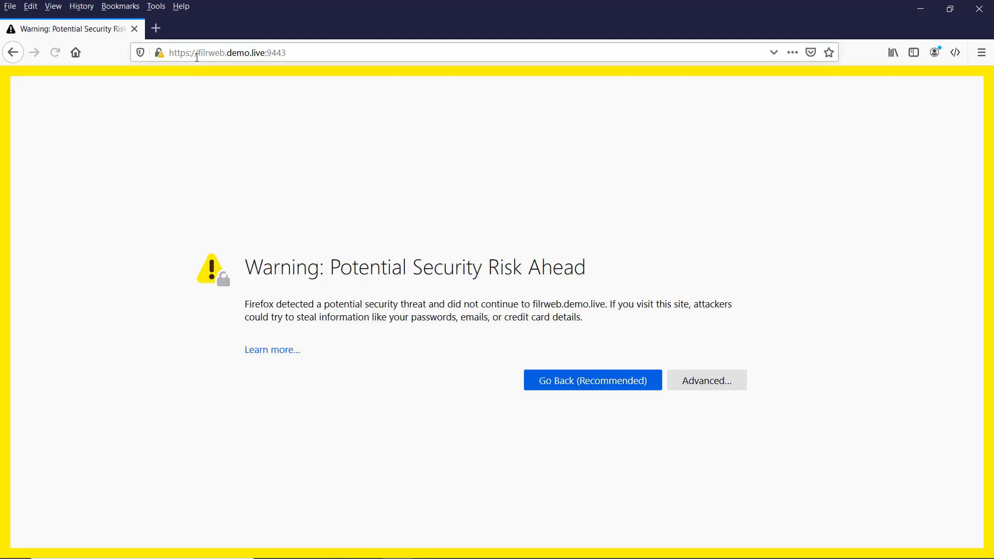
click(720, 379)
scroll(465, 455, down, 2)
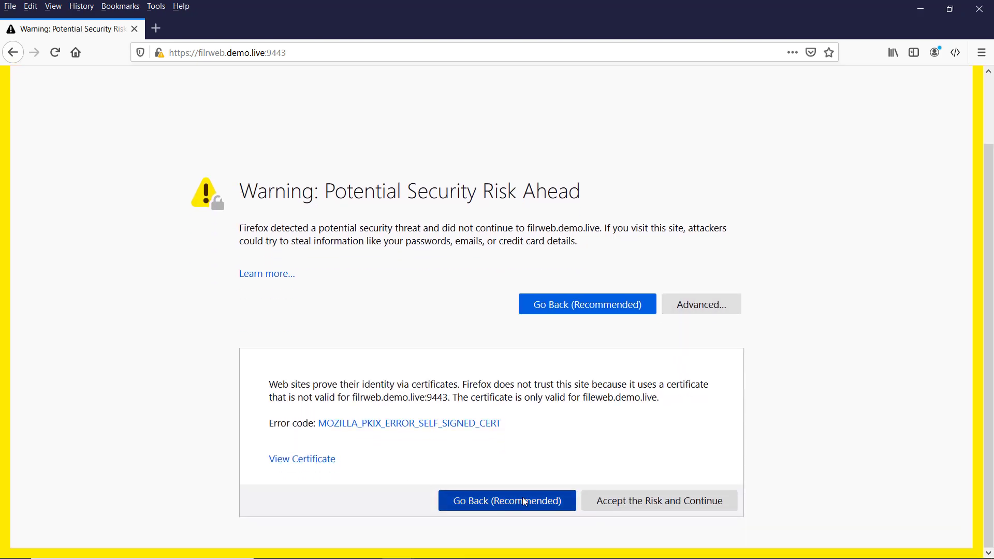
click(618, 502)
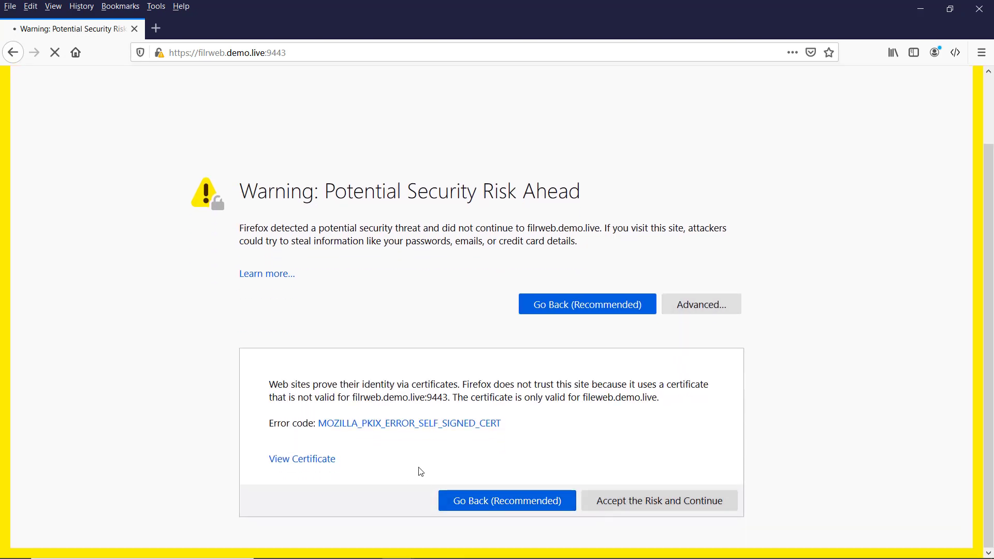
click(479, 334)
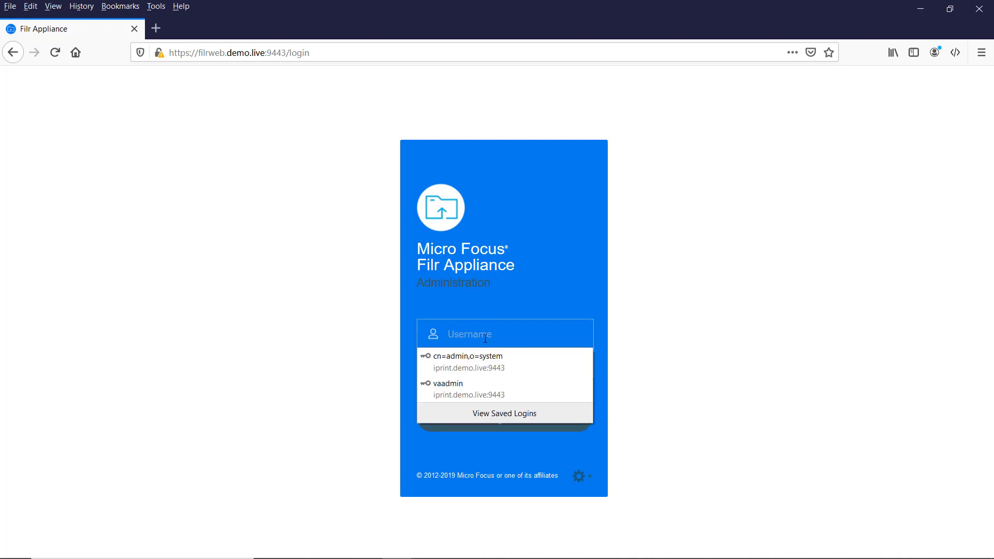
Sign in as vaadmin with the admin password, declining to save the login in Firefox.
text(vaadm)
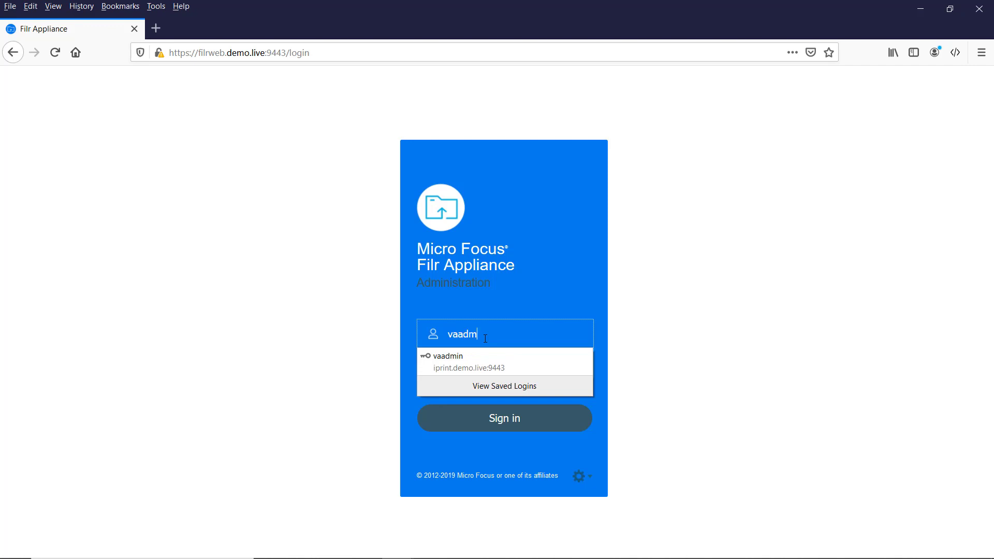
text(in)
key(Return)
text(*****)
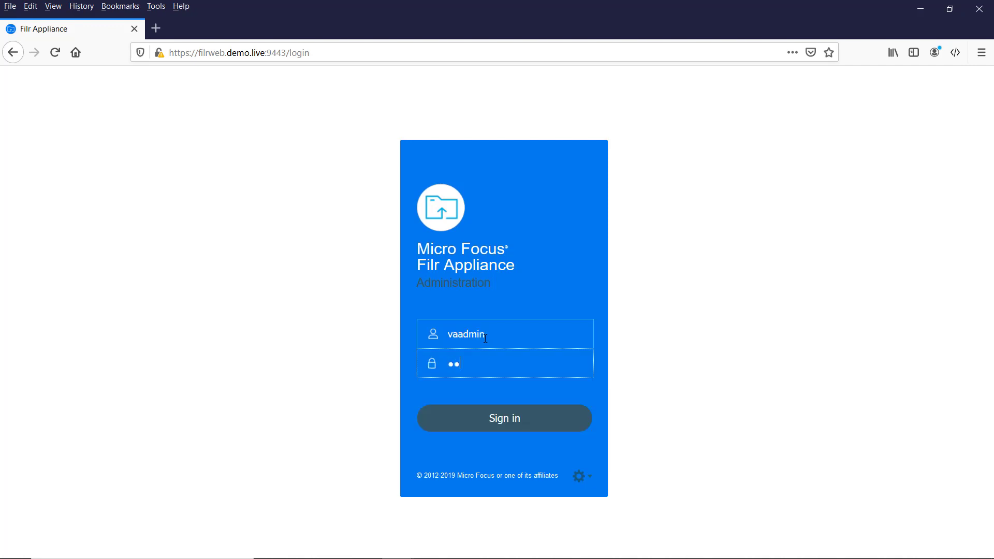
text(*)
click(529, 423)
click(323, 164)
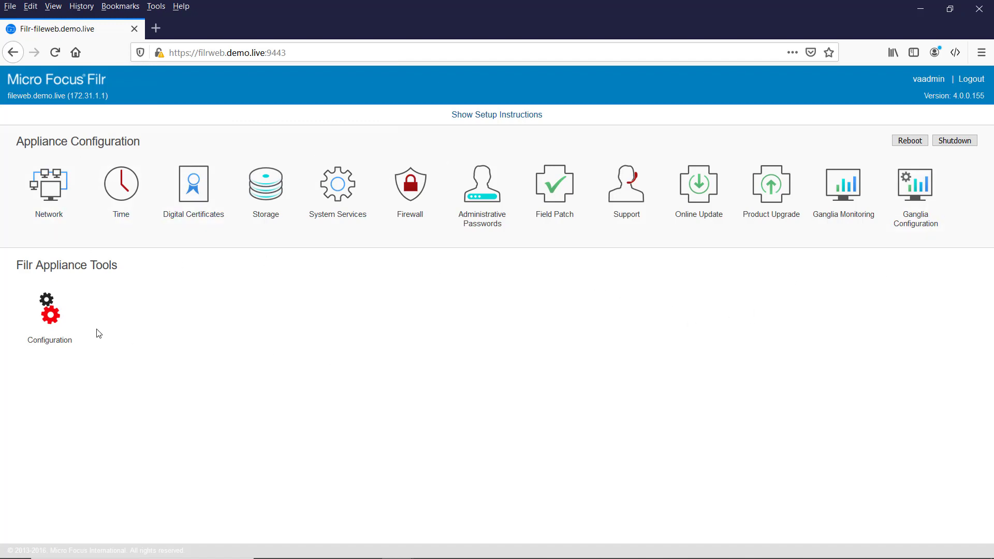
In the Configuration wizard, keep Small Deployment and enter and confirm the database password.
click(45, 315)
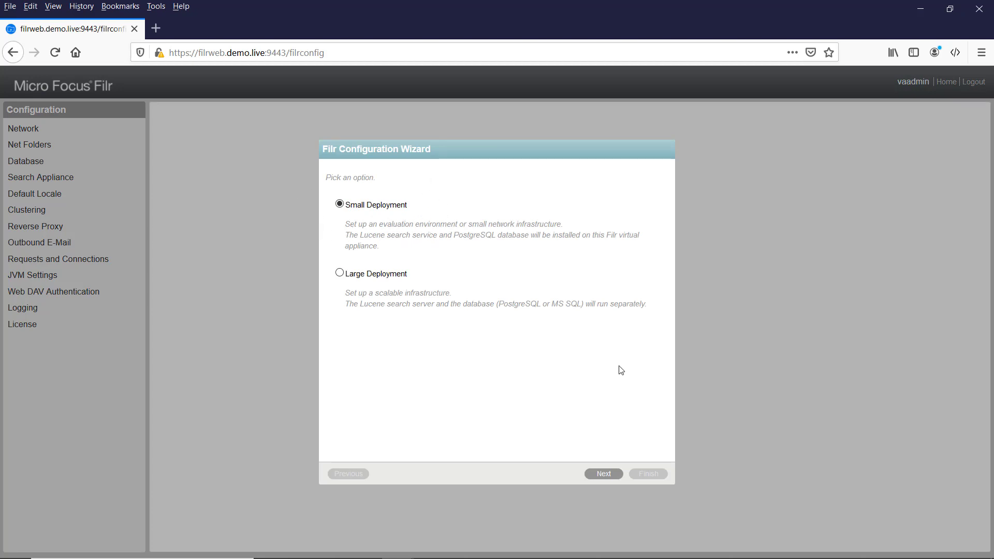
click(602, 474)
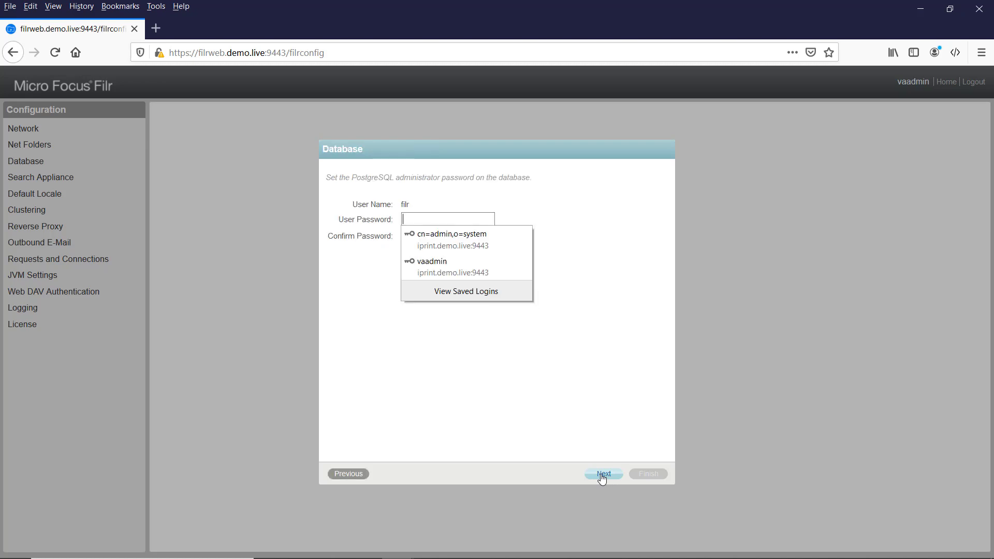
click(412, 218)
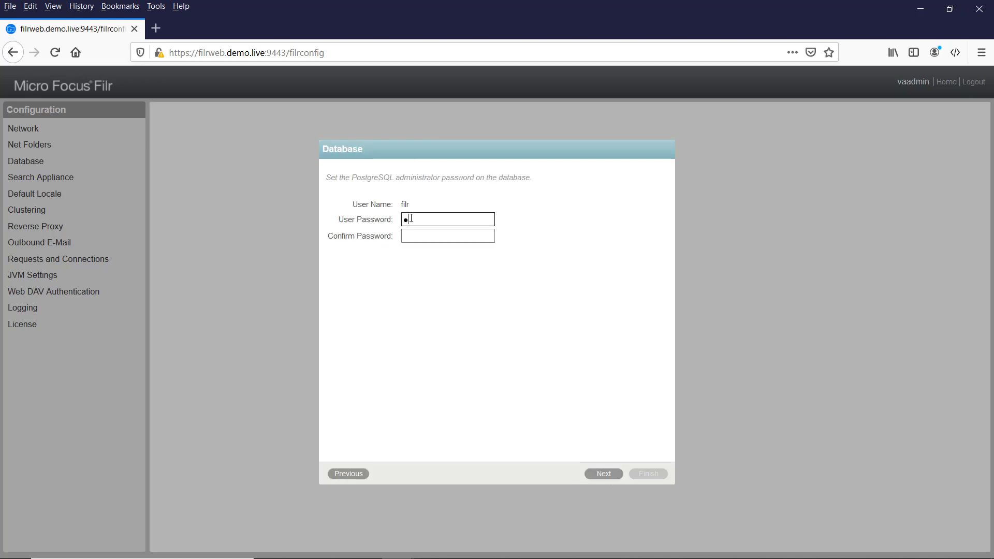
text(••••••)
key(Tab)
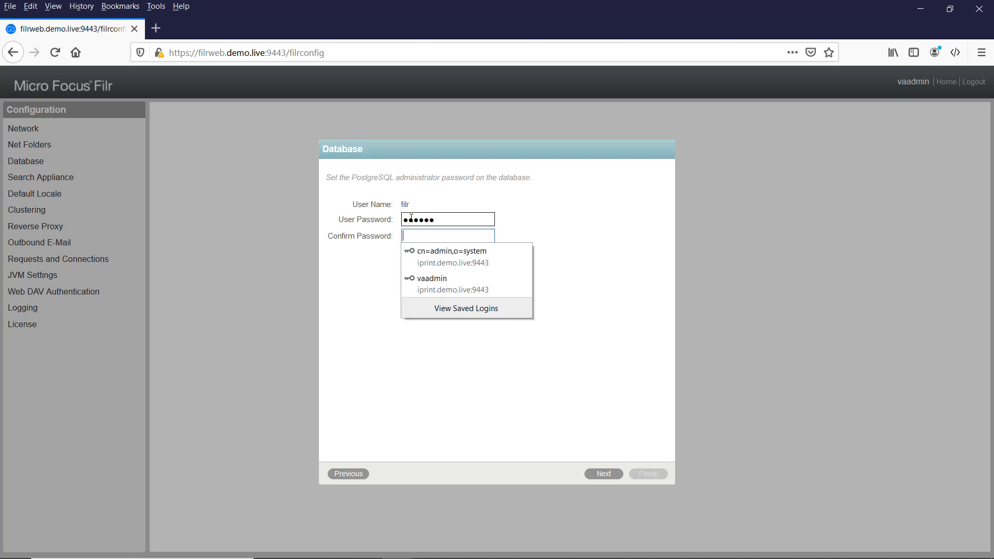
text(•)
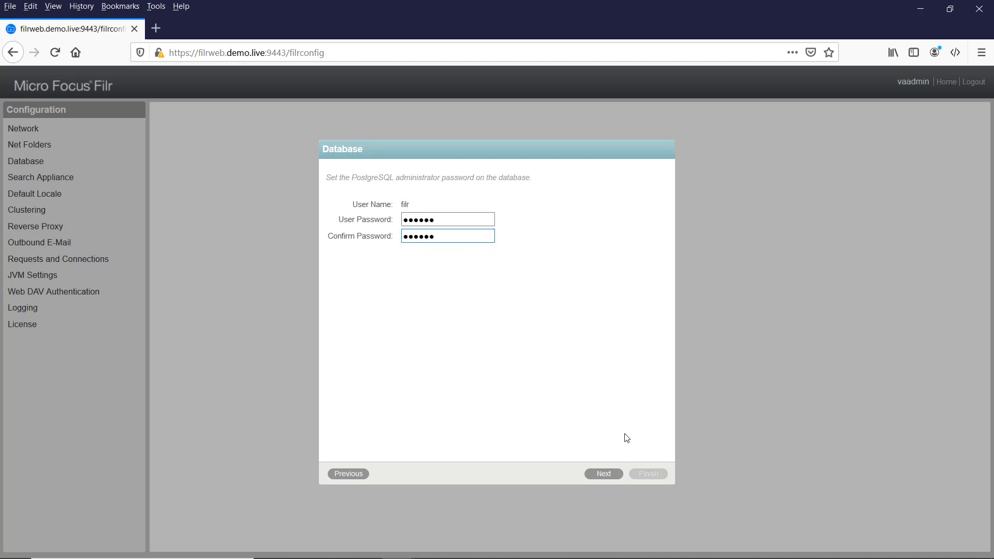
click(609, 473)
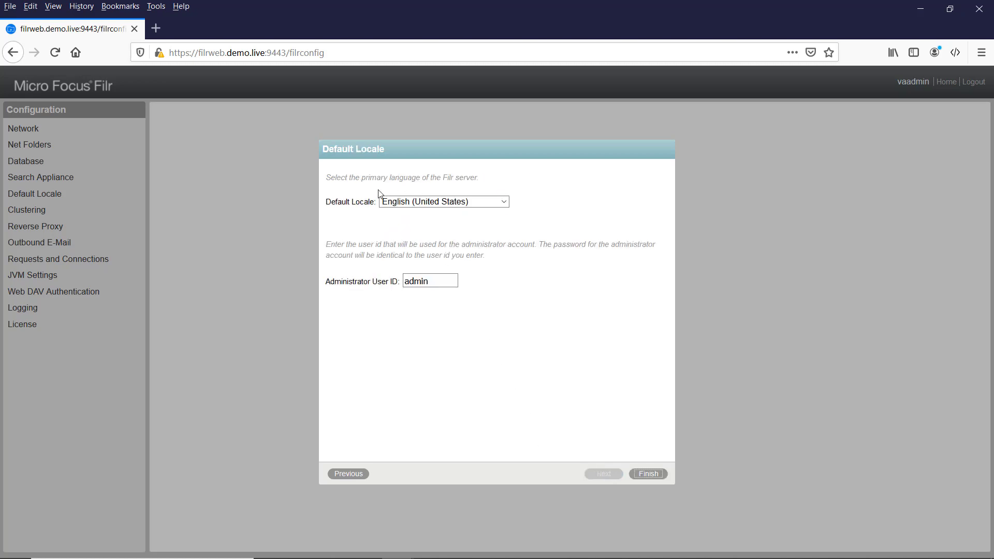
Choose English (United Kingdom) as default locale, check the admin user ID, and finish the wizard.
click(443, 207)
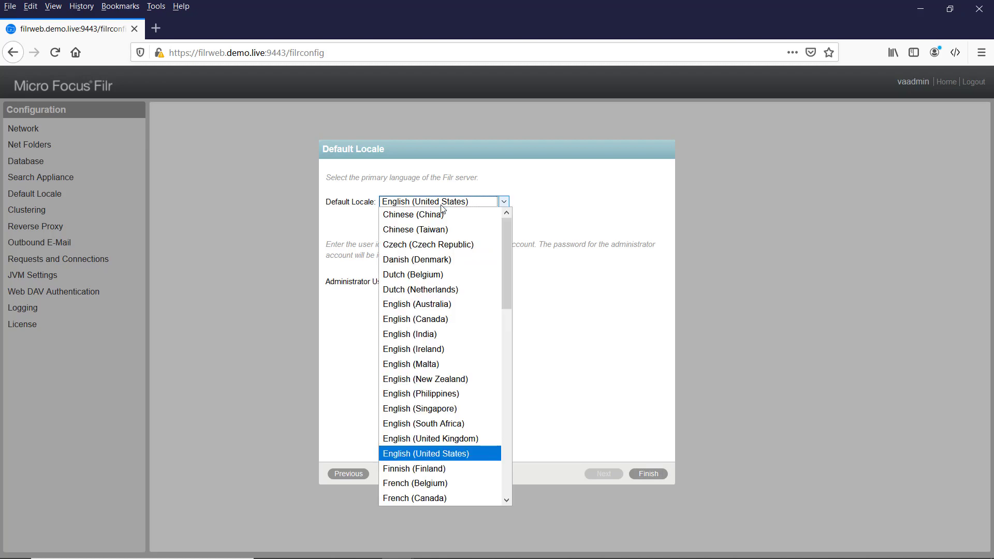
click(469, 440)
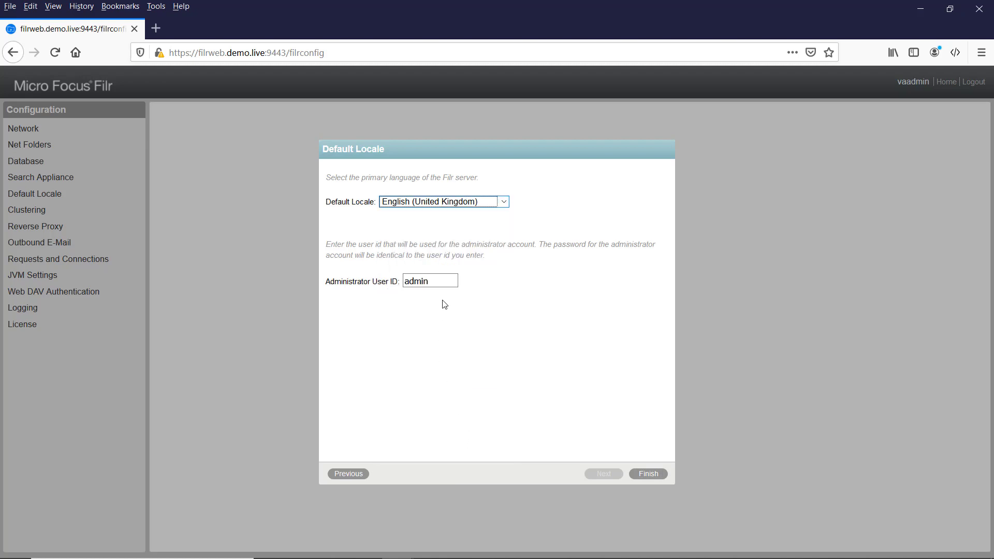
click(445, 281)
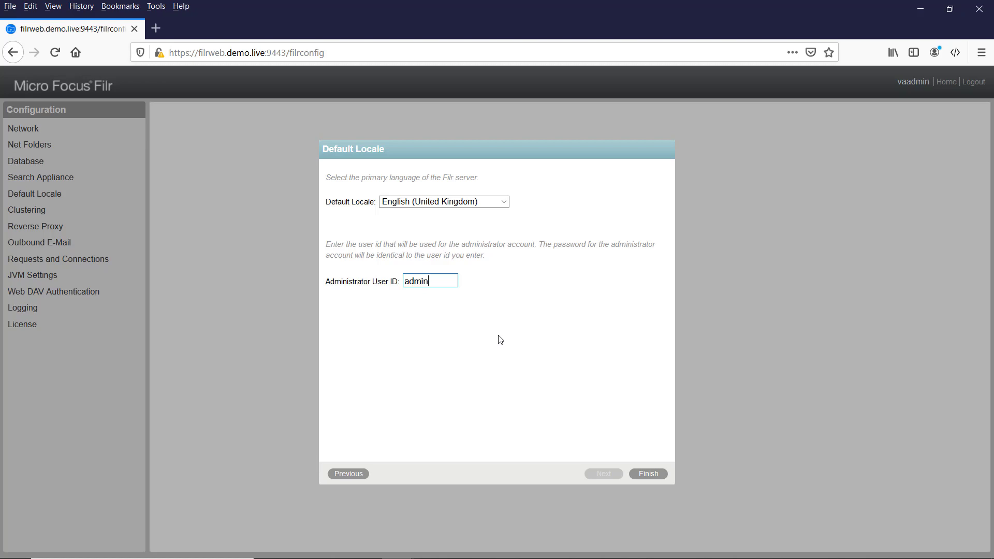
click(648, 475)
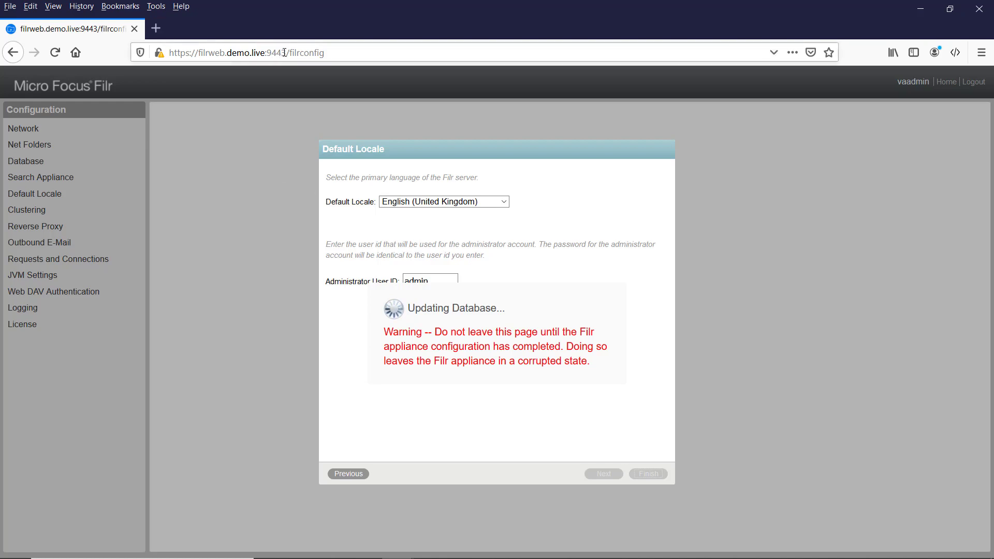
Copy the filrweb.demo.live:9443 base address and load it in a new Firefox tab.
drag(285, 52, 149, 57)
key(ctrl+c)
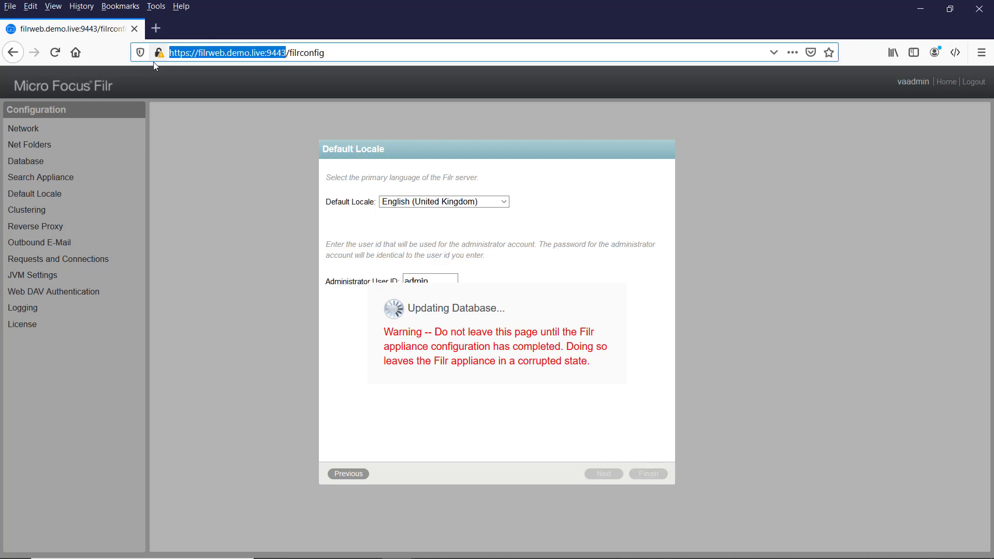
click(155, 28)
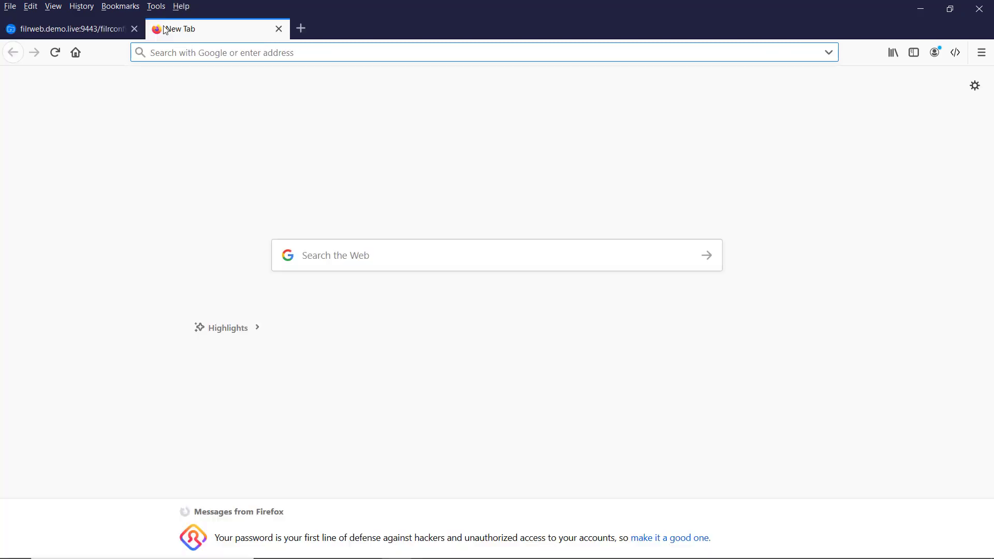
key(ctrl+v)
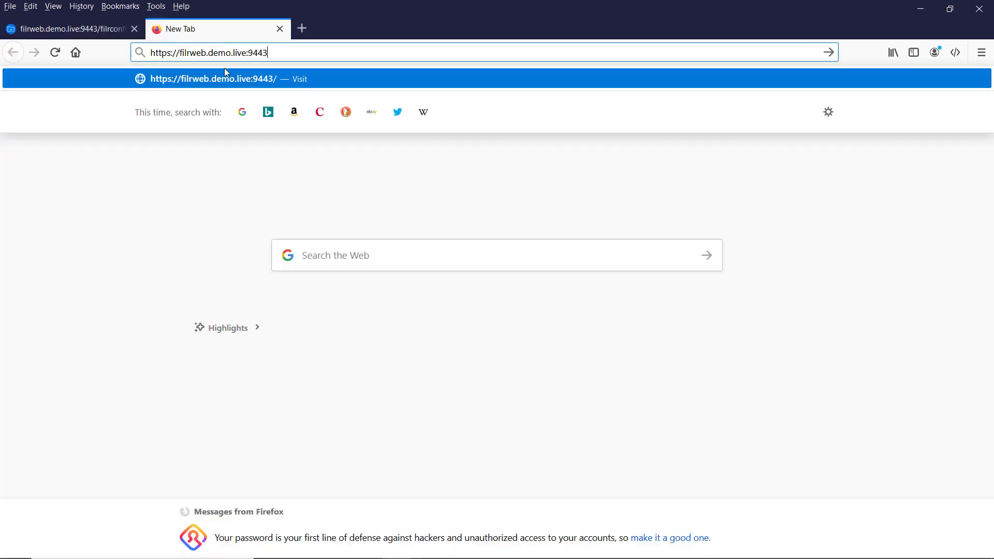
key(Return)
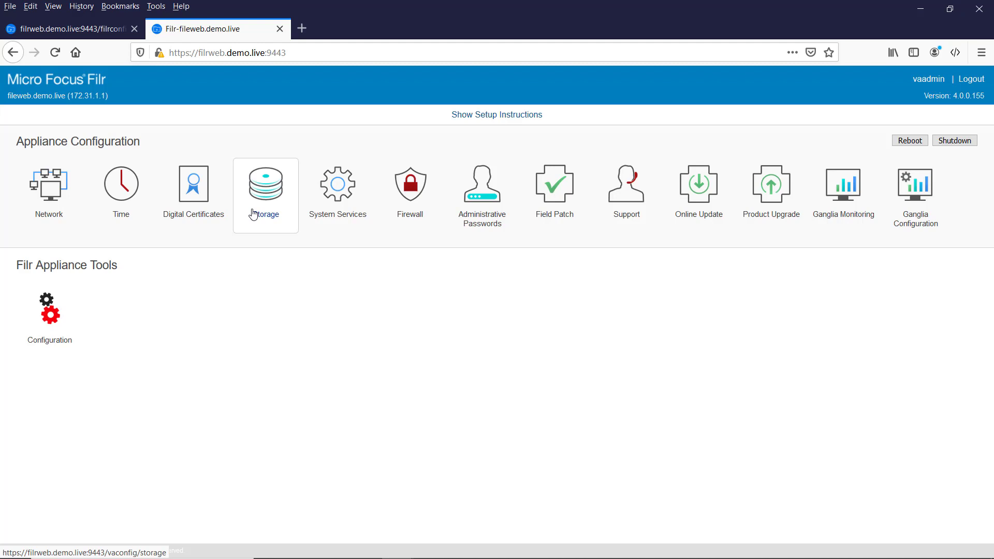
Start the stopped SSH service from the System Services page.
click(329, 200)
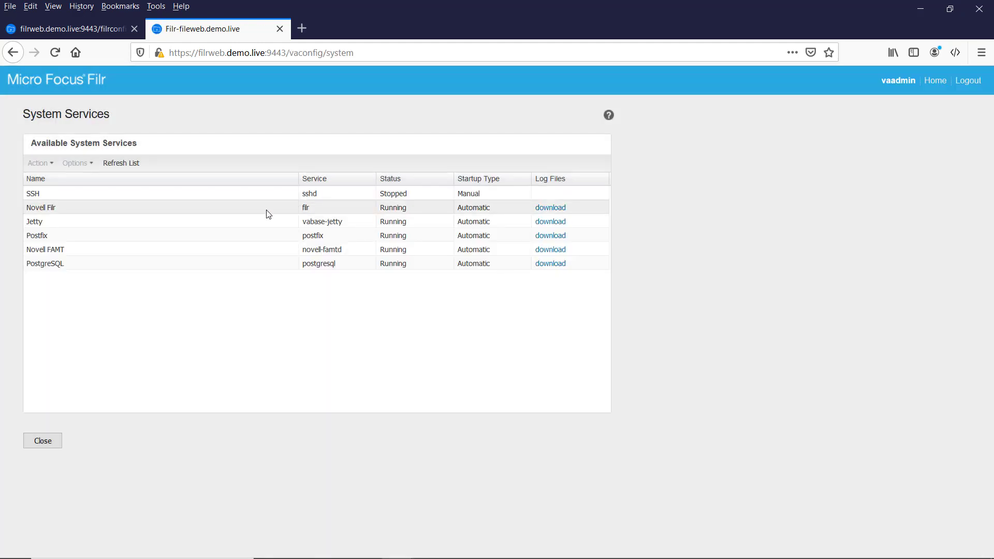
click(60, 194)
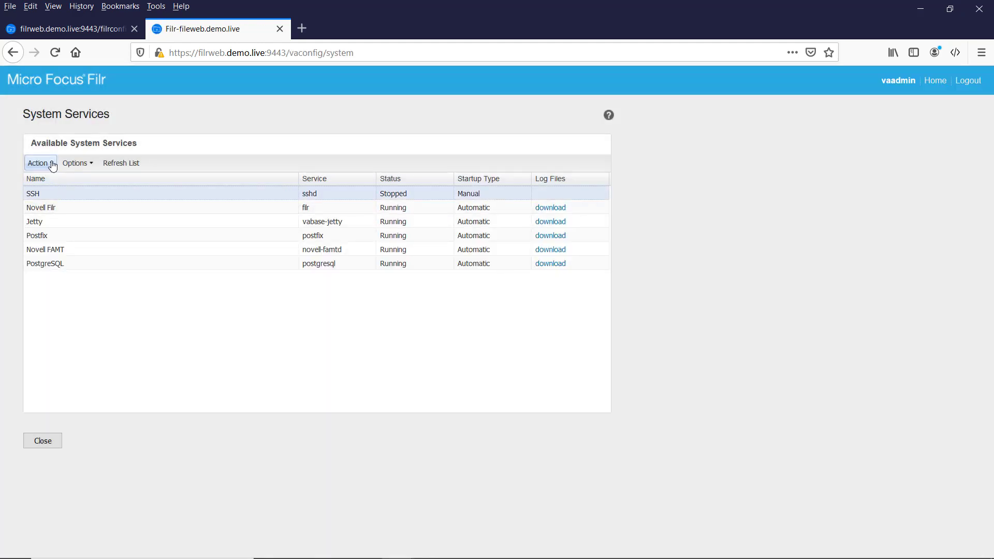
click(52, 165)
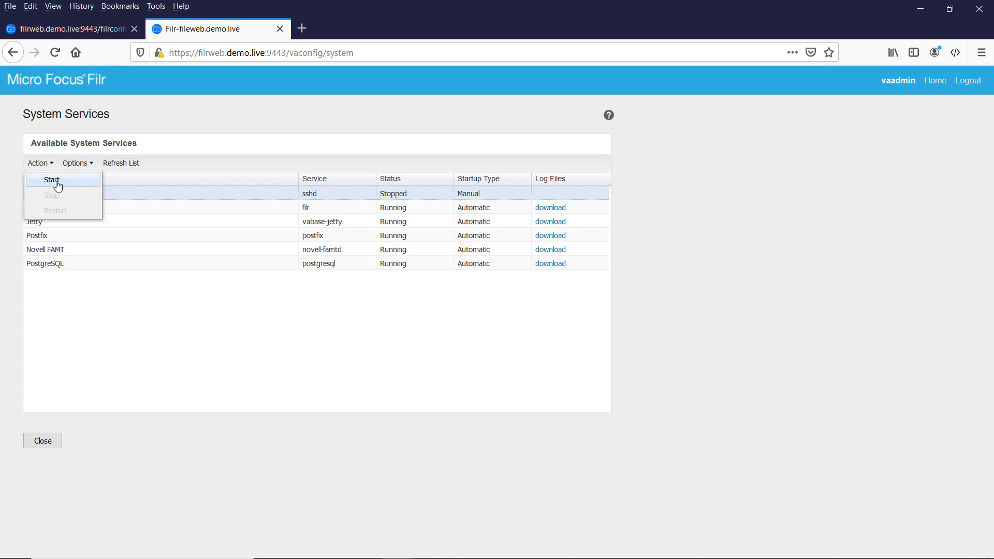
click(58, 186)
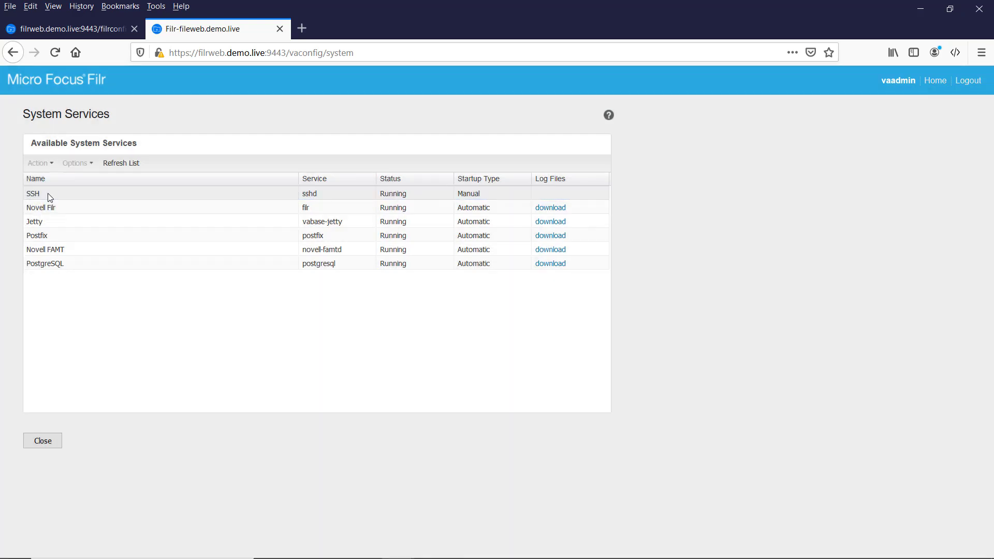
Set SSH to start automatically and return to Appliance Configuration.
click(50, 196)
click(89, 163)
click(99, 180)
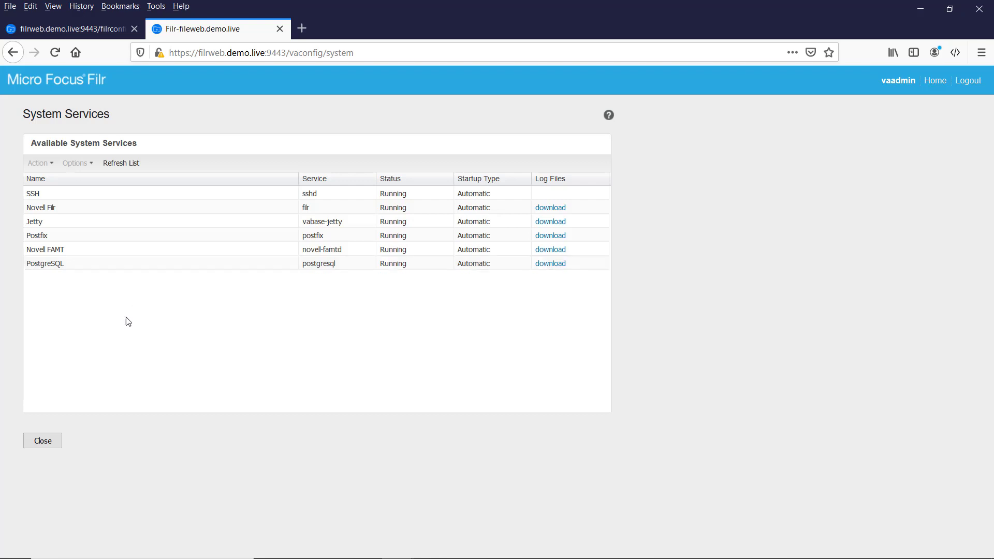
click(39, 443)
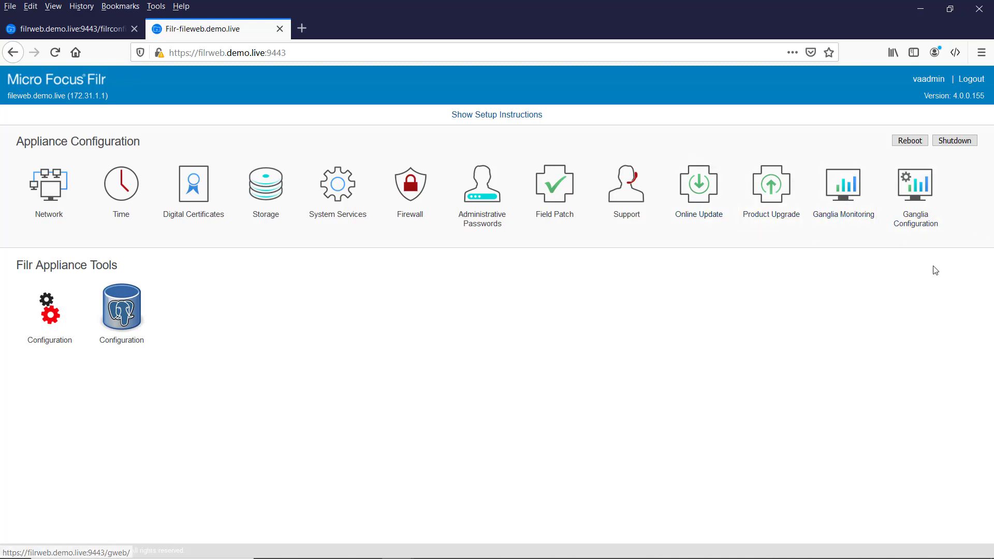
In the filrconfig tab, review the Network settings and cancel without changes.
click(72, 28)
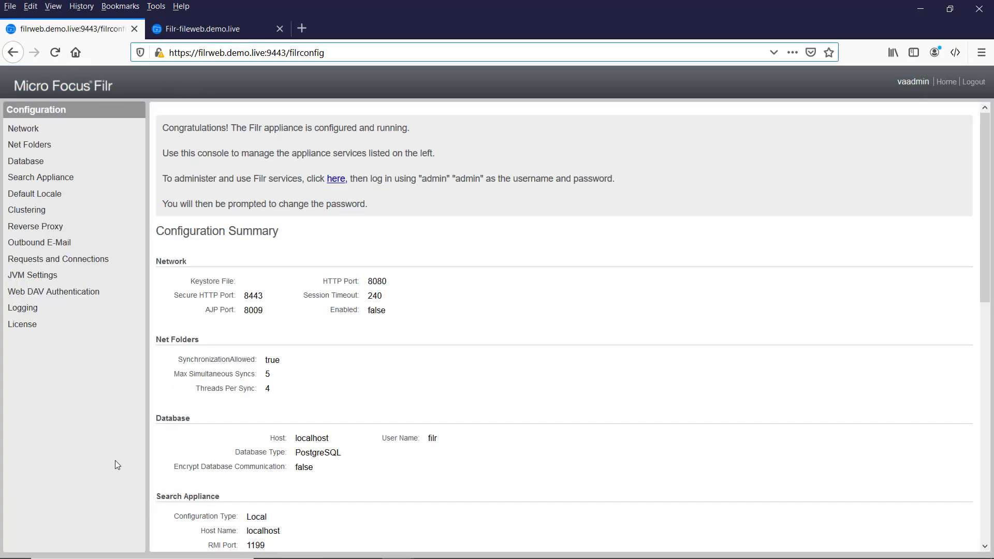
click(31, 130)
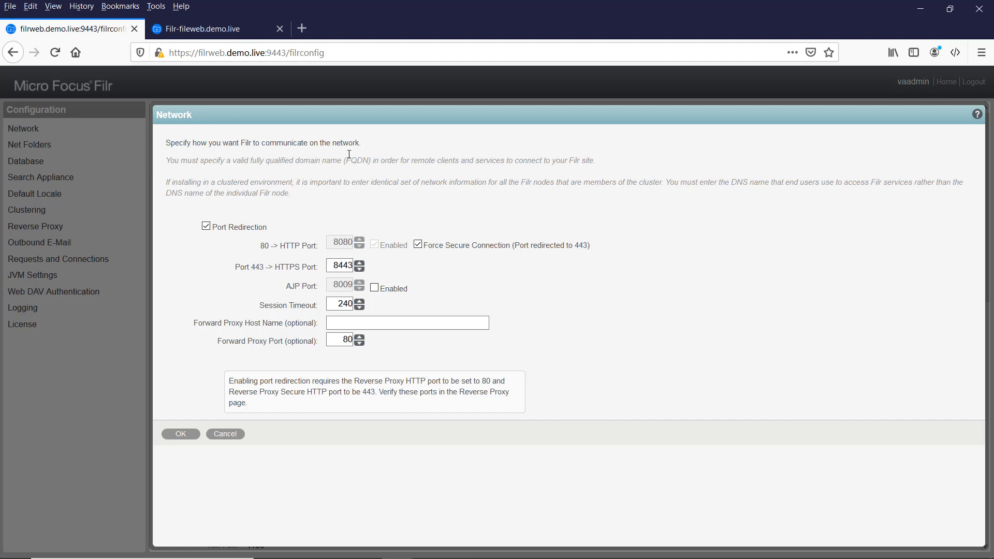
click(223, 435)
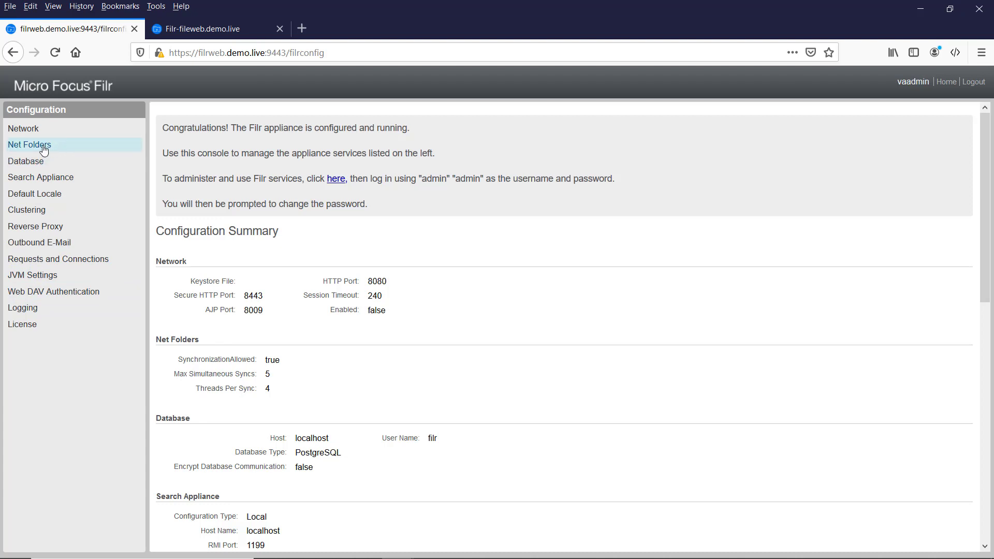
click(43, 150)
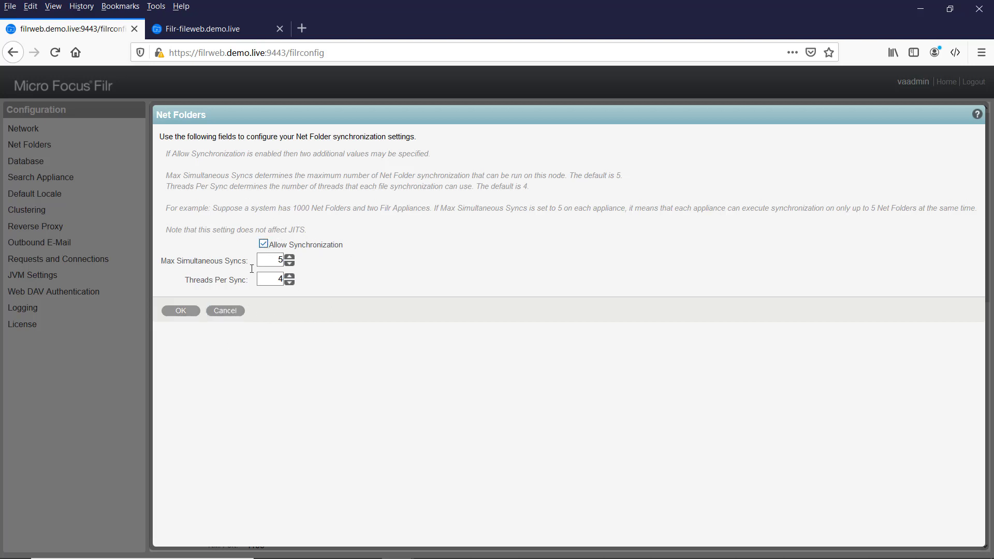
click(225, 311)
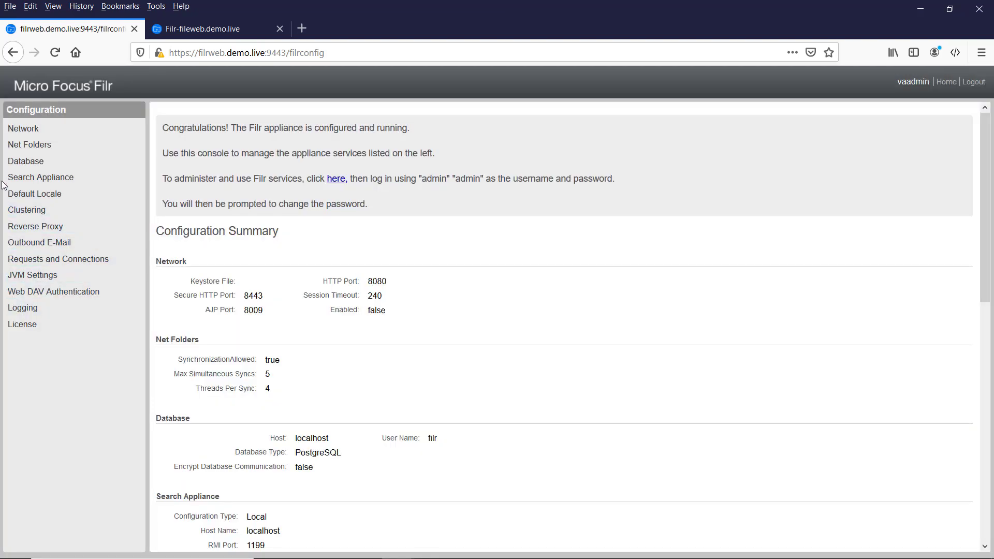
click(26, 162)
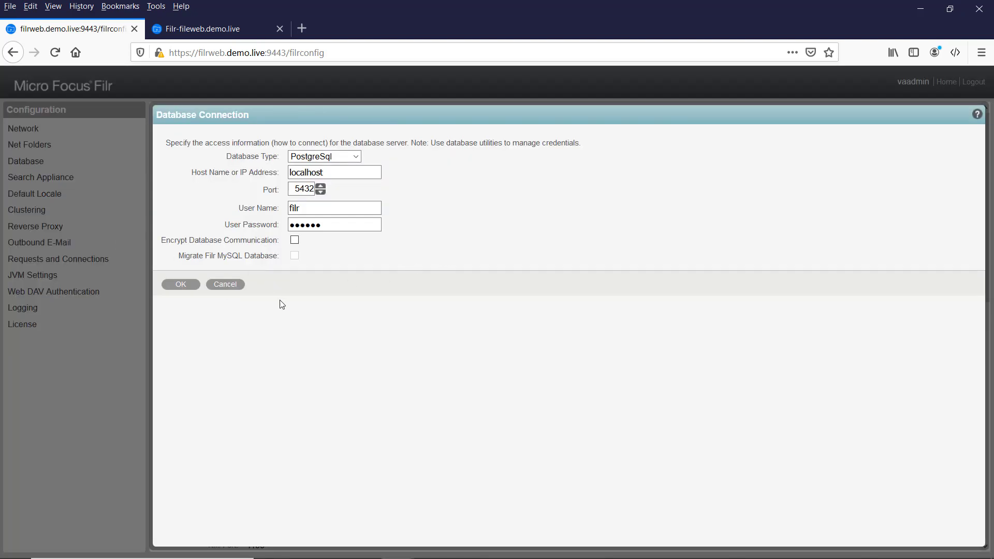
click(227, 289)
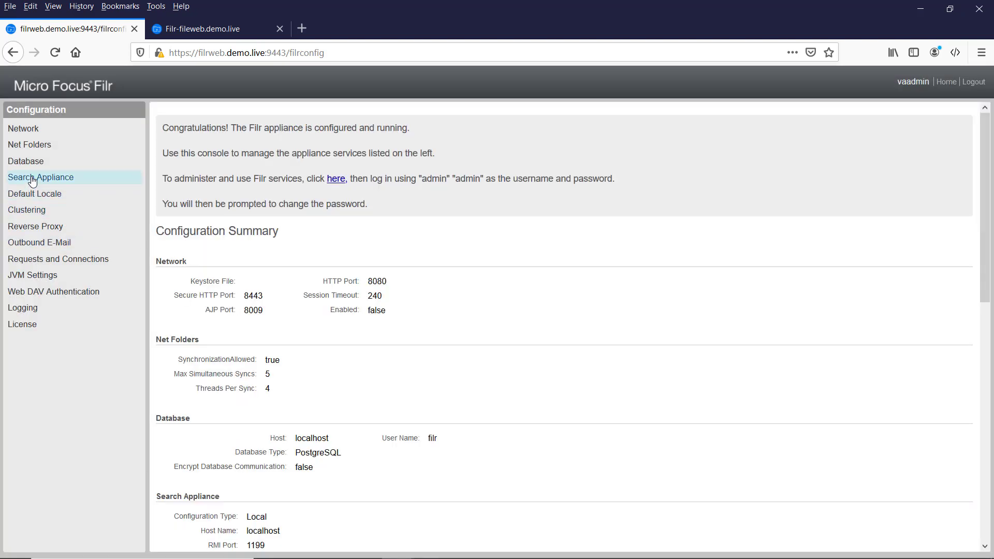
click(44, 177)
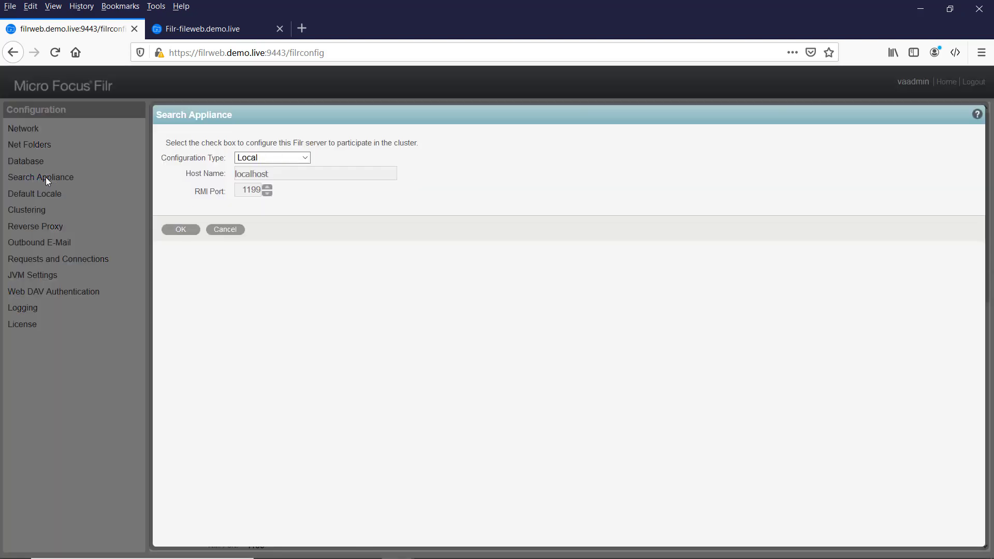
click(226, 230)
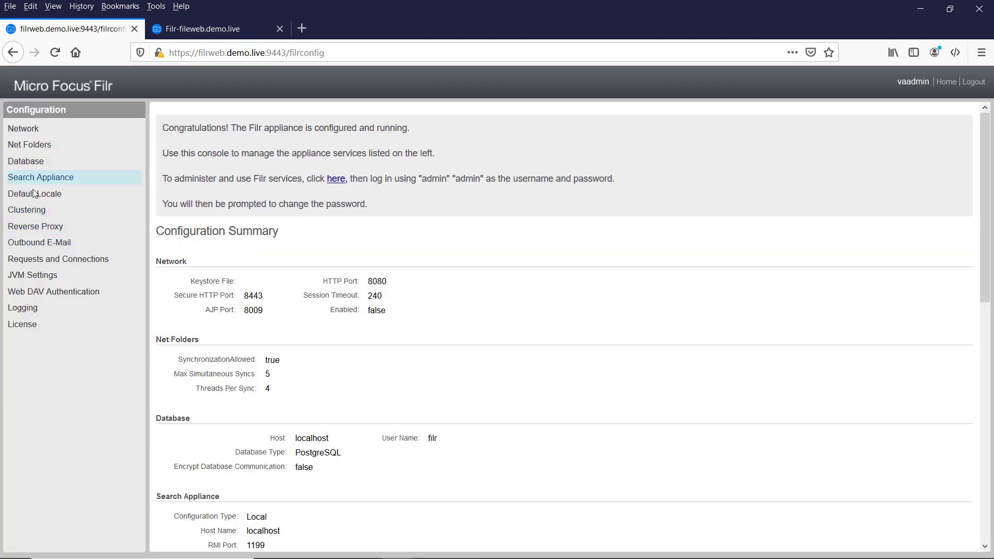
Correct the Reverse Proxy host from fileweb.demo.live to filrweb.demo.live and save it.
click(26, 228)
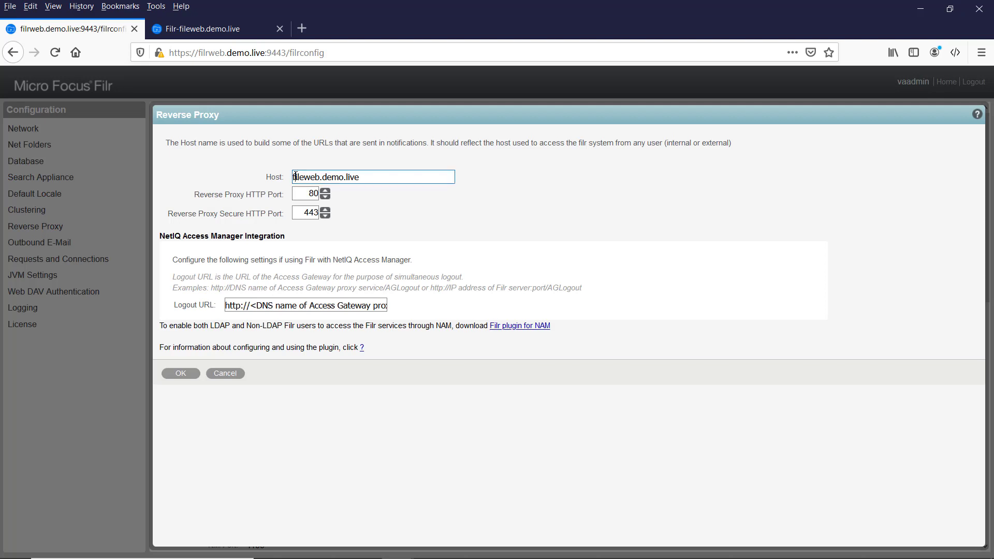
mouse_move(295, 177)
mouse_down()
mouse_move(365, 177)
mouse_move(292, 177)
mouse_up()
click(364, 177)
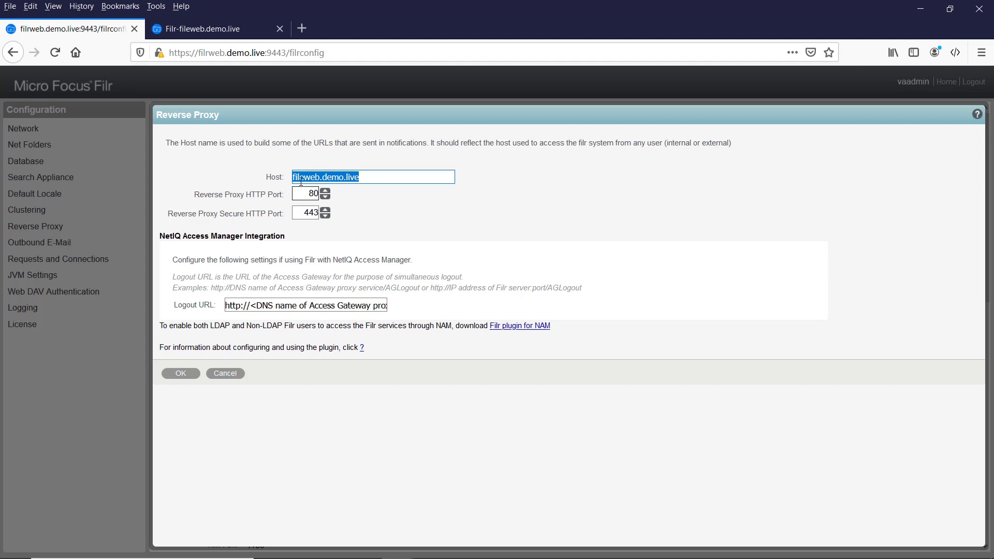
click(638, 287)
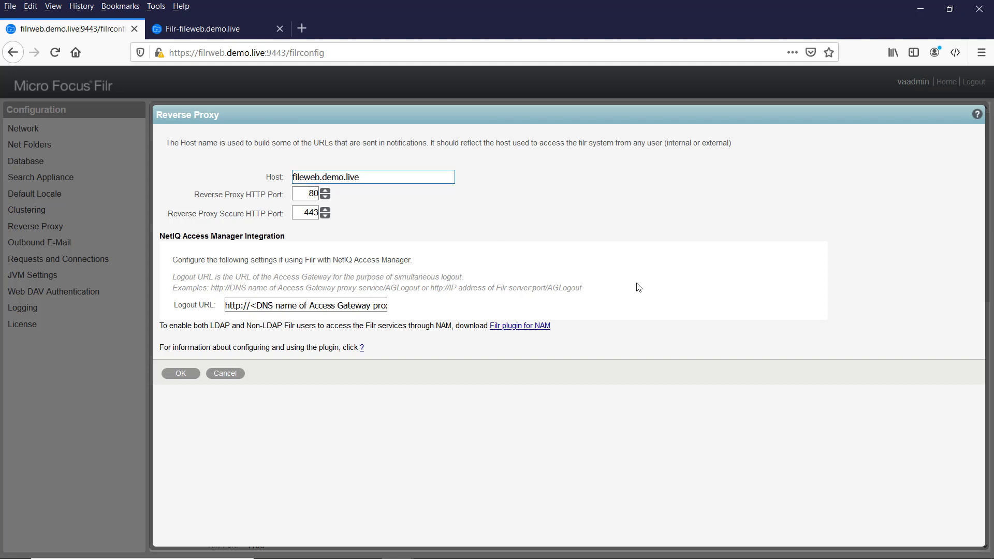
key(BackSpace)
text(r)
click(180, 373)
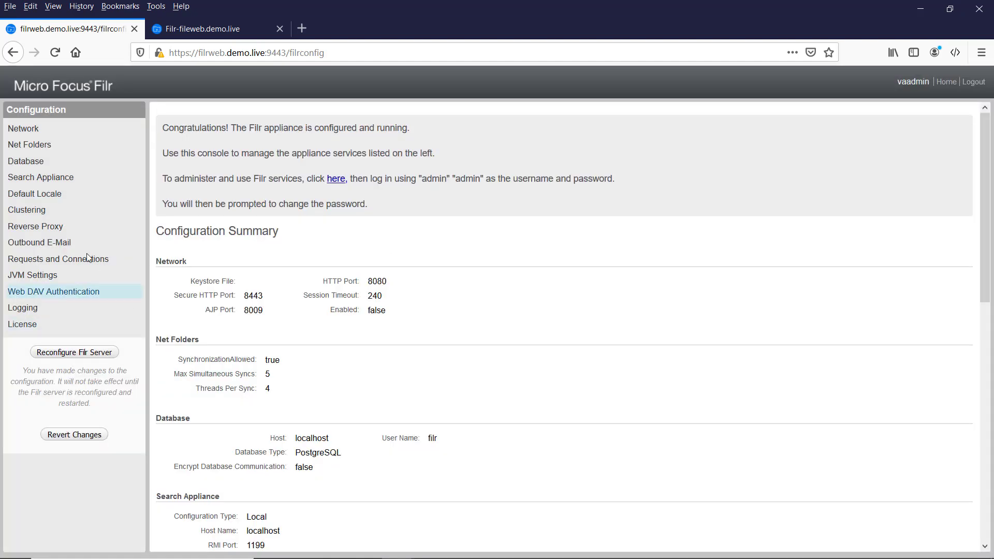
In Outbound E-Mail settings, uncheck Use Local Postfix Mail Server.
click(29, 242)
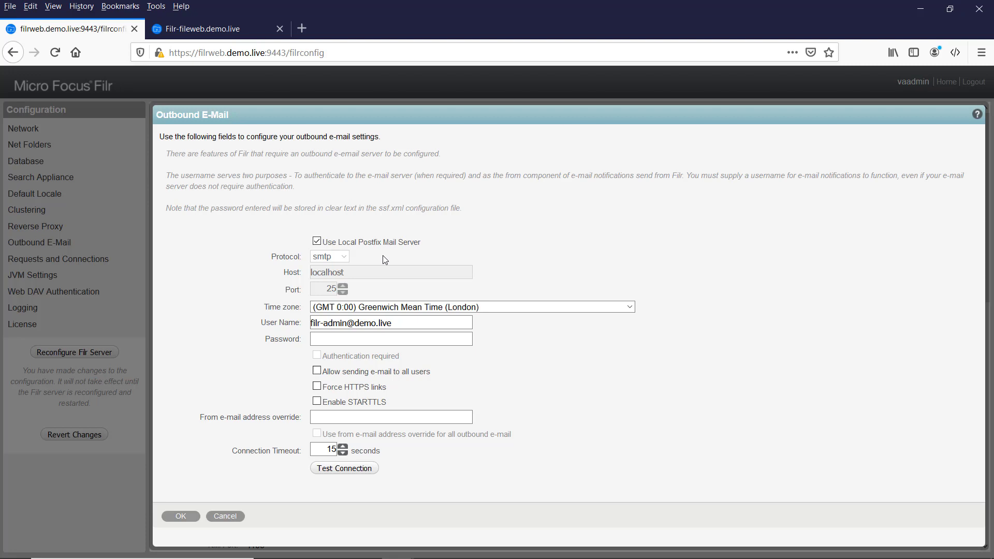
click(327, 243)
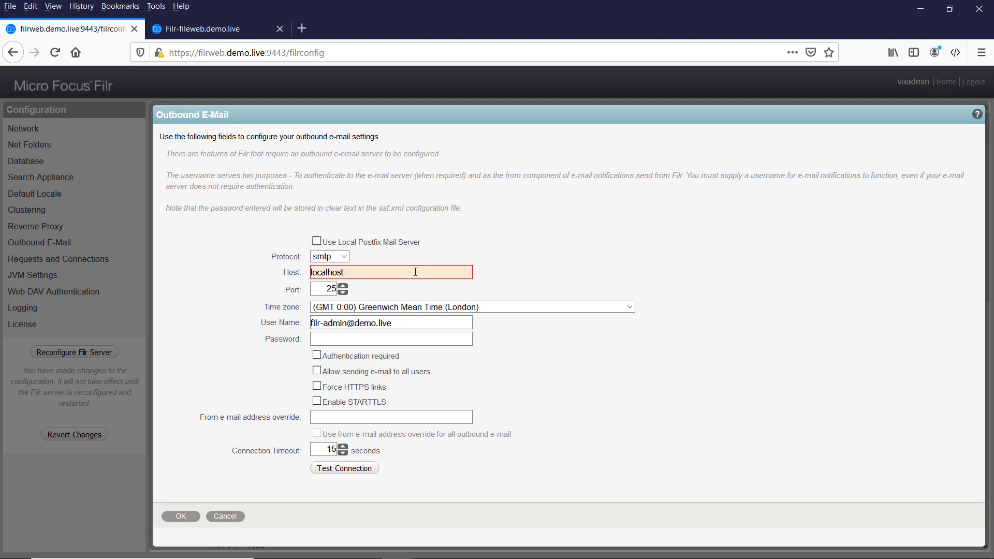
Replace the outbound mail host localhost with mail.demo.live and fill in the mail user name and password fields.
click(361, 275)
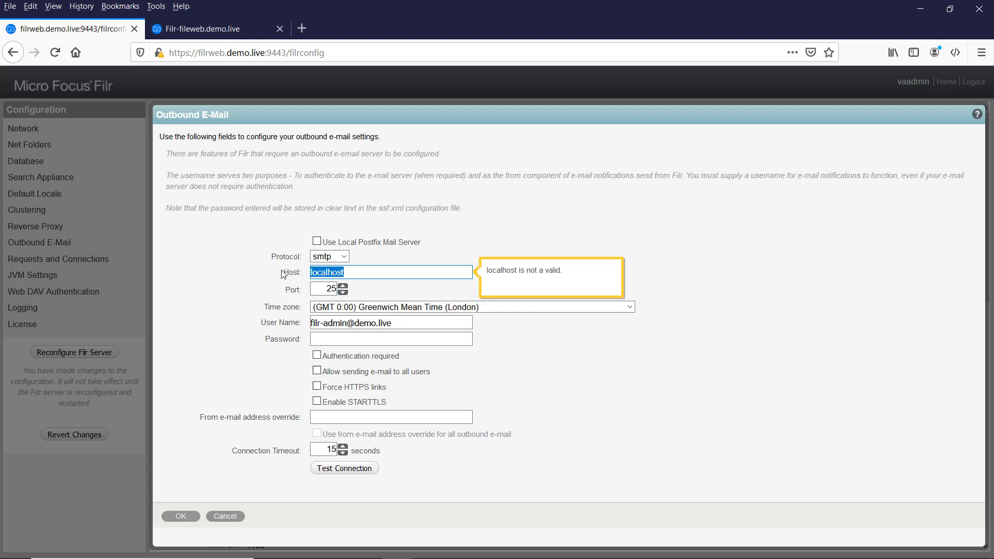
text(m)
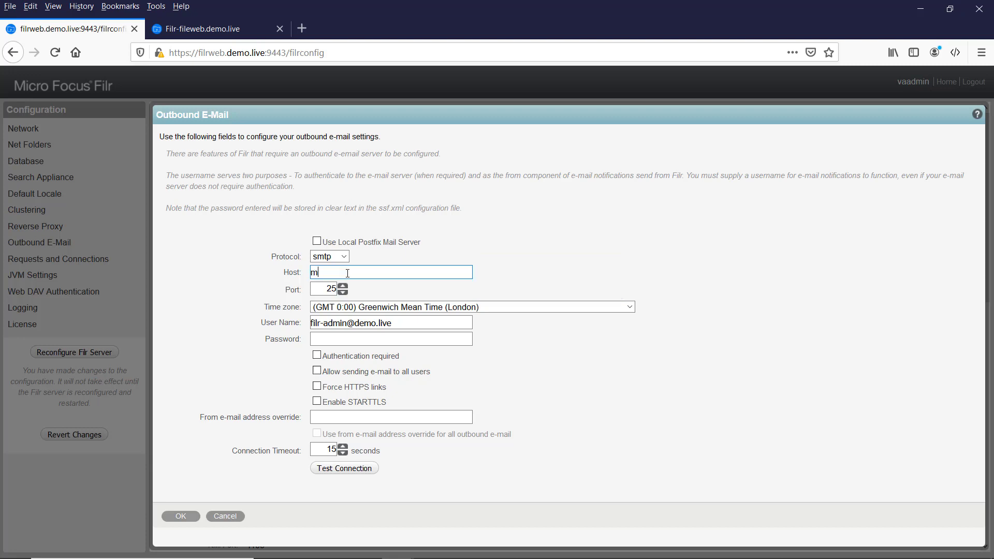
text(ail.demo.live)
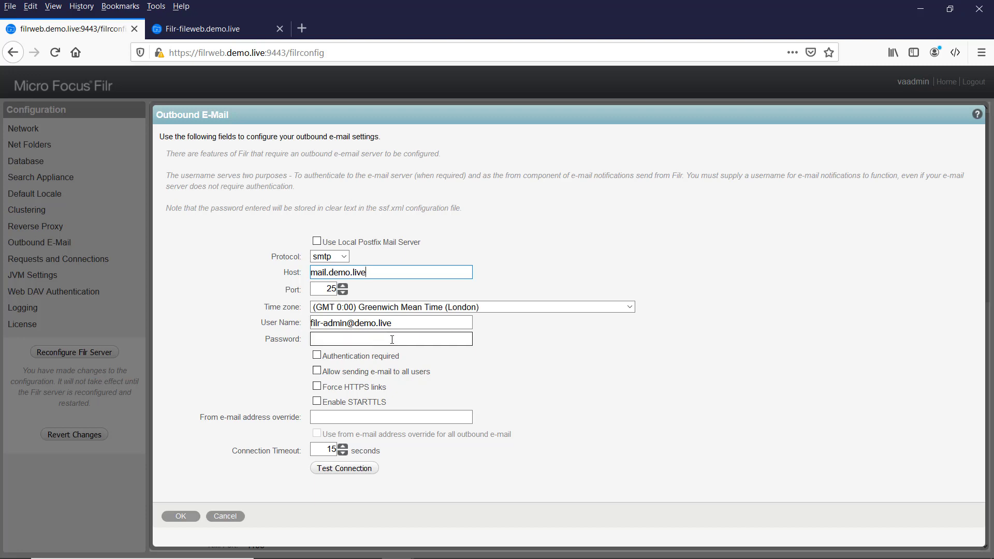
click(456, 322)
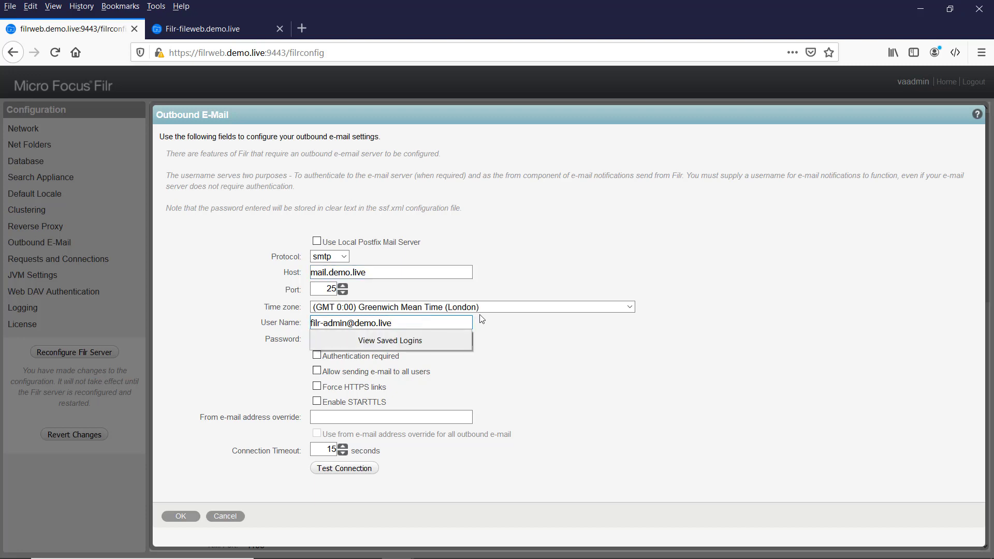
click(534, 322)
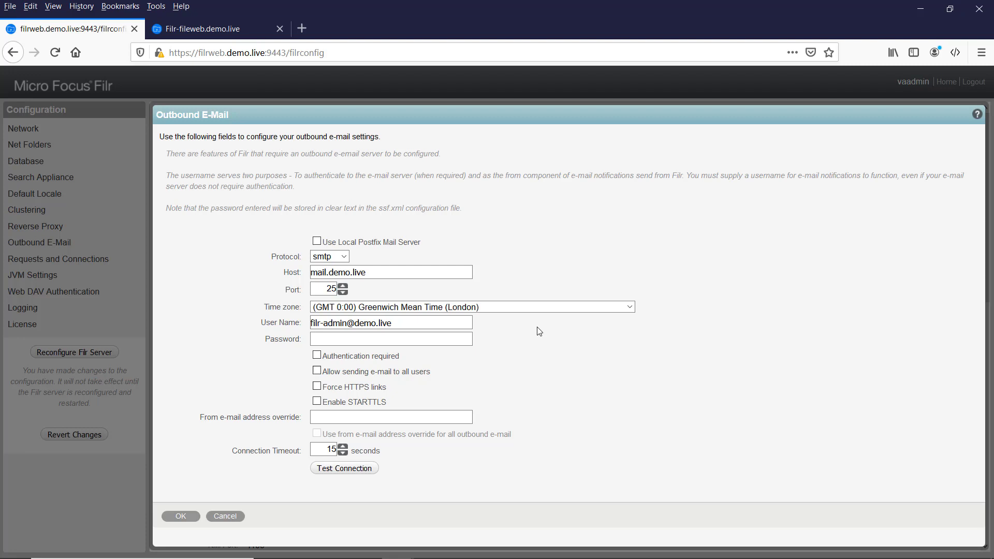
click(350, 339)
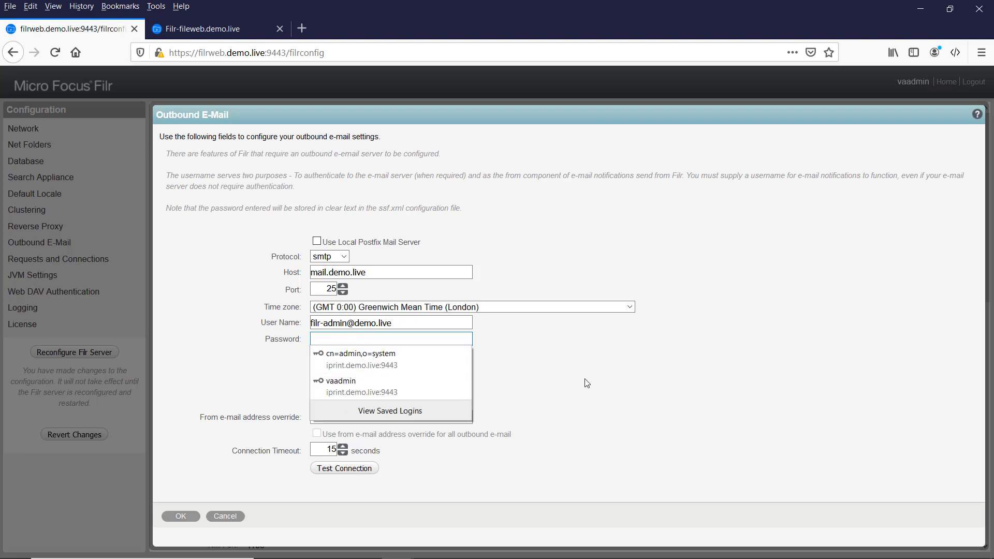
click(322, 326)
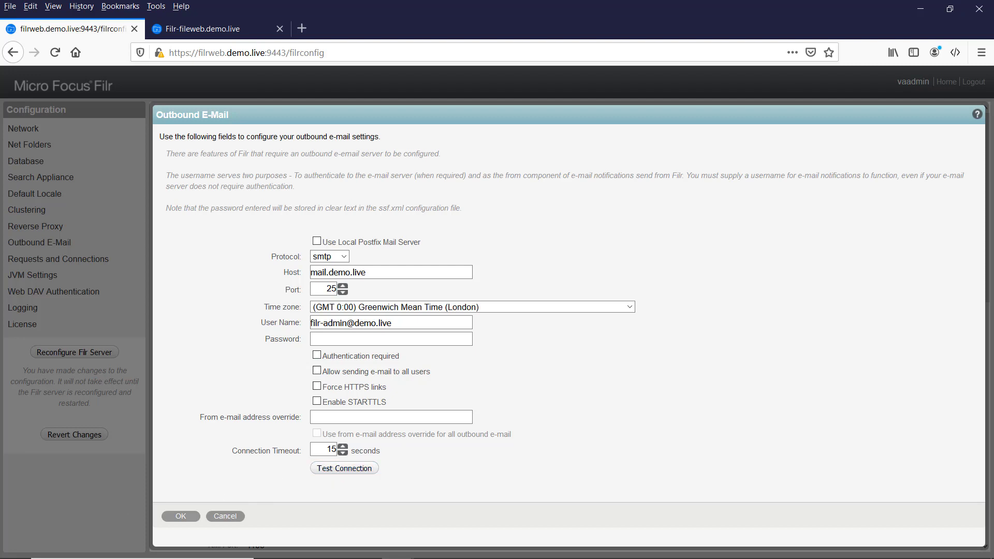
Test the mail.demo.live connection, confirm it is valid, and save the Outbound E-Mail settings.
click(462, 558)
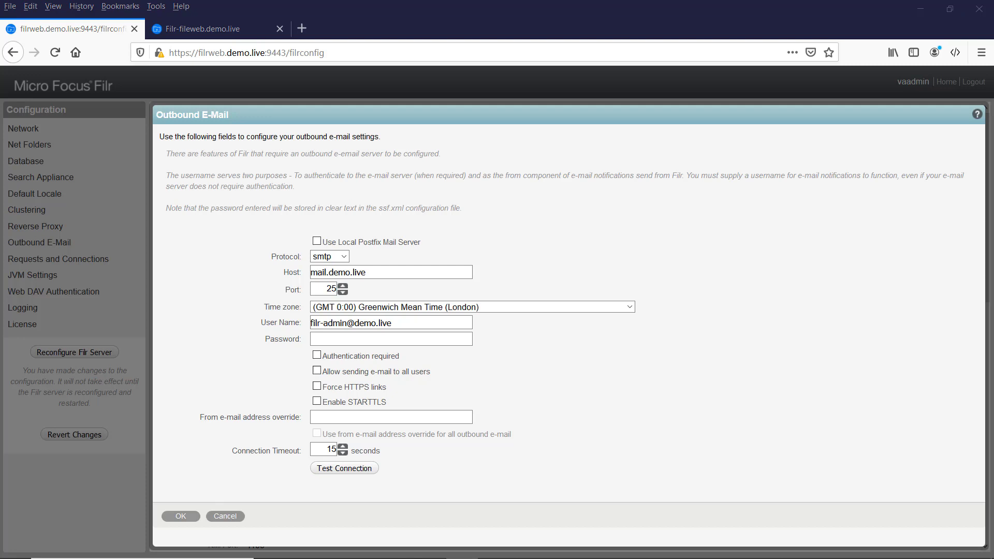
click(366, 468)
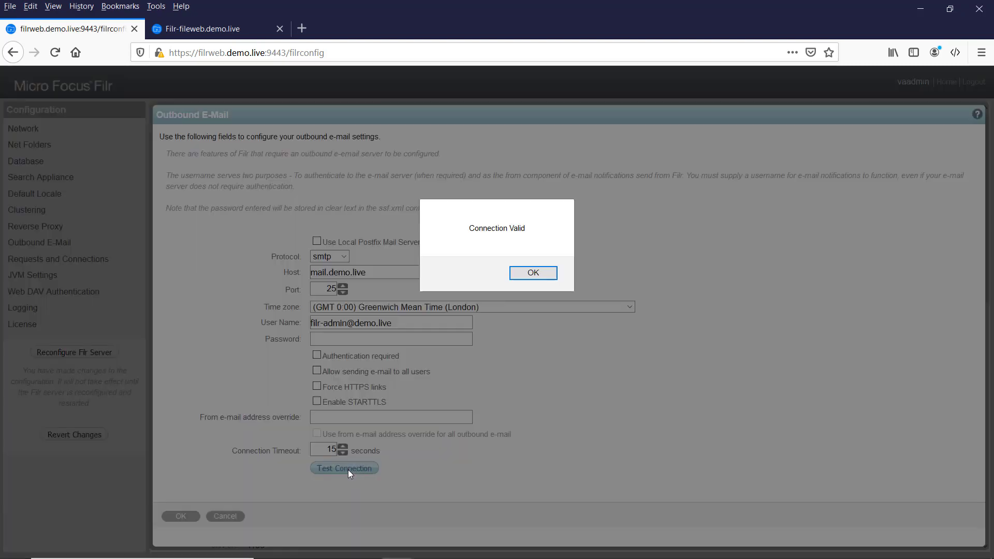
click(529, 276)
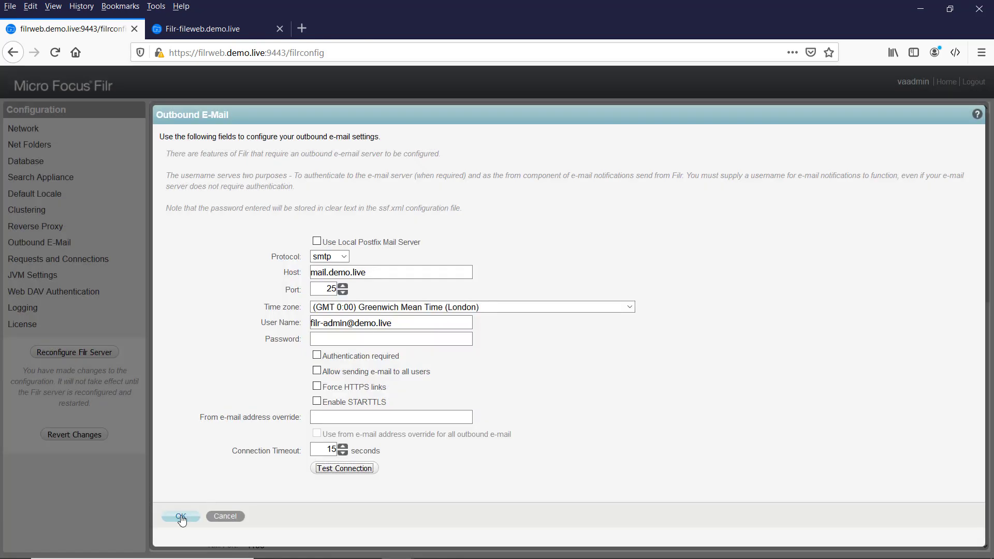
click(181, 517)
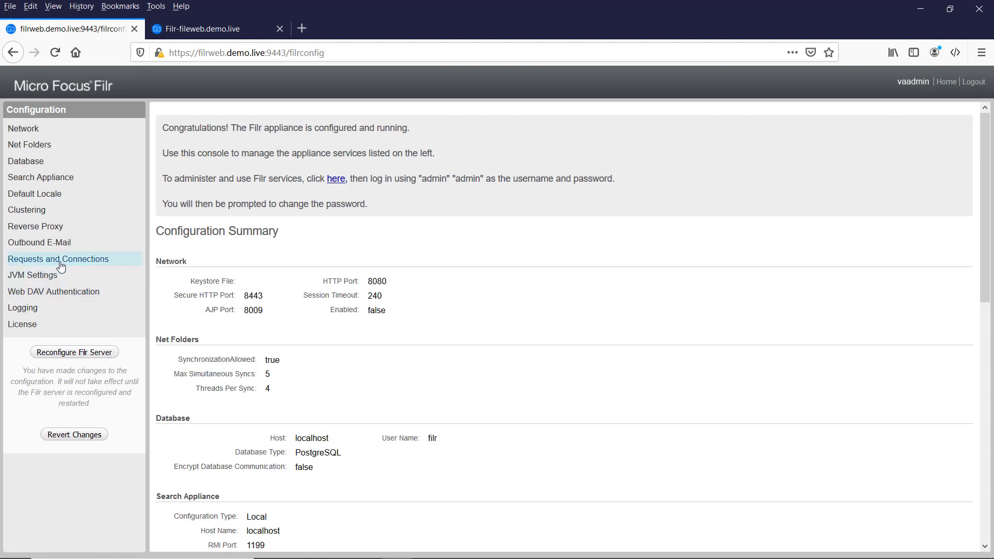
click(23, 279)
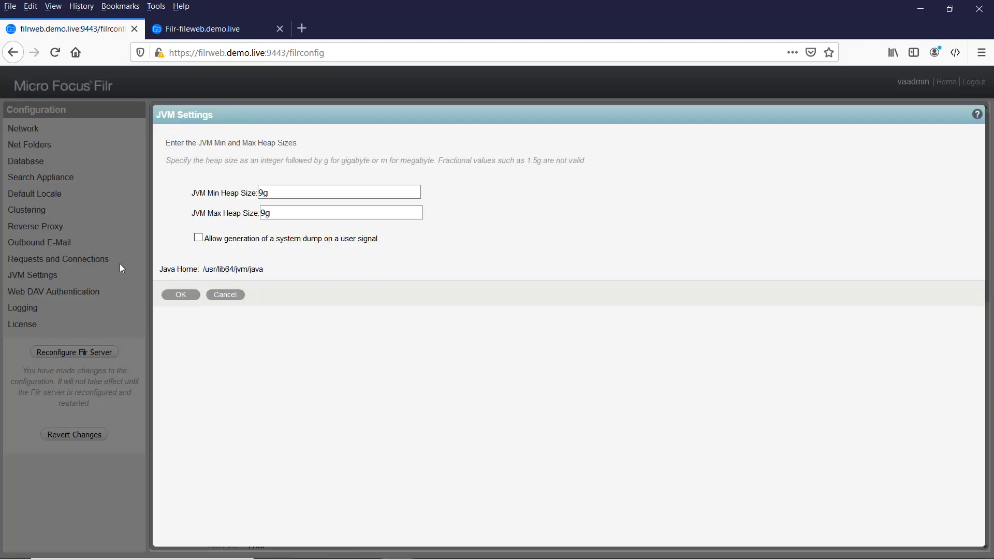
click(224, 296)
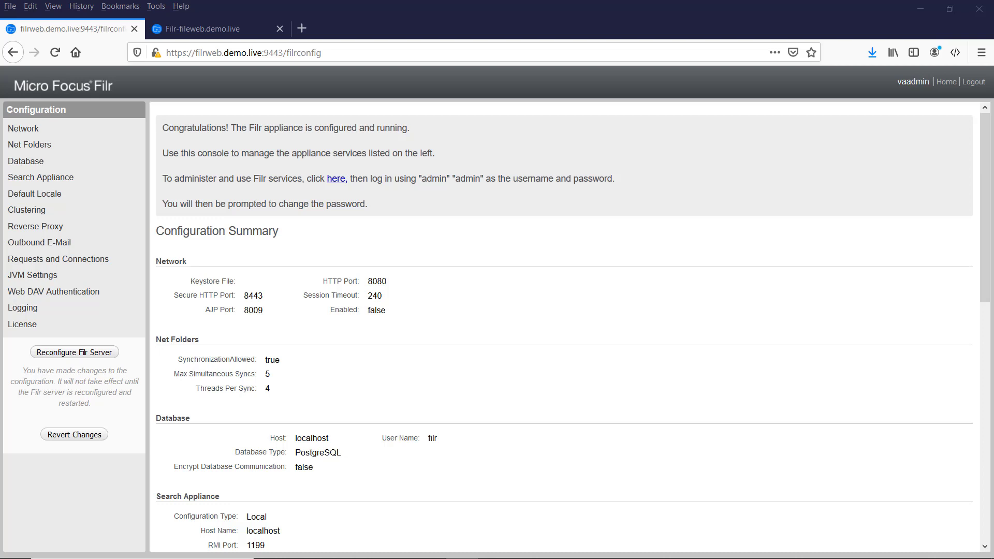
Upload NF-Filr_4.0-Advanced-Not_for_Resale-001.xml from Downloads as the new license and apply it.
click(23, 324)
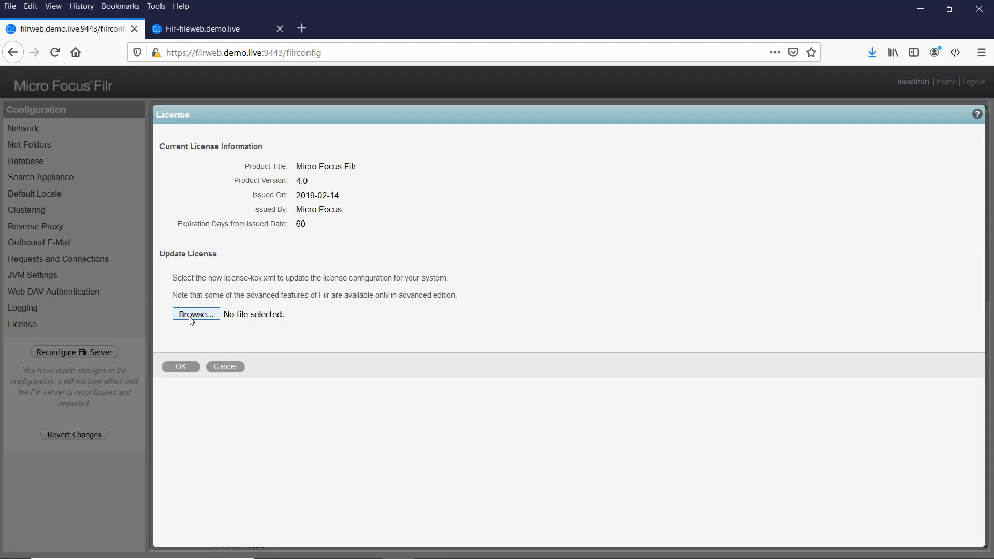
click(190, 313)
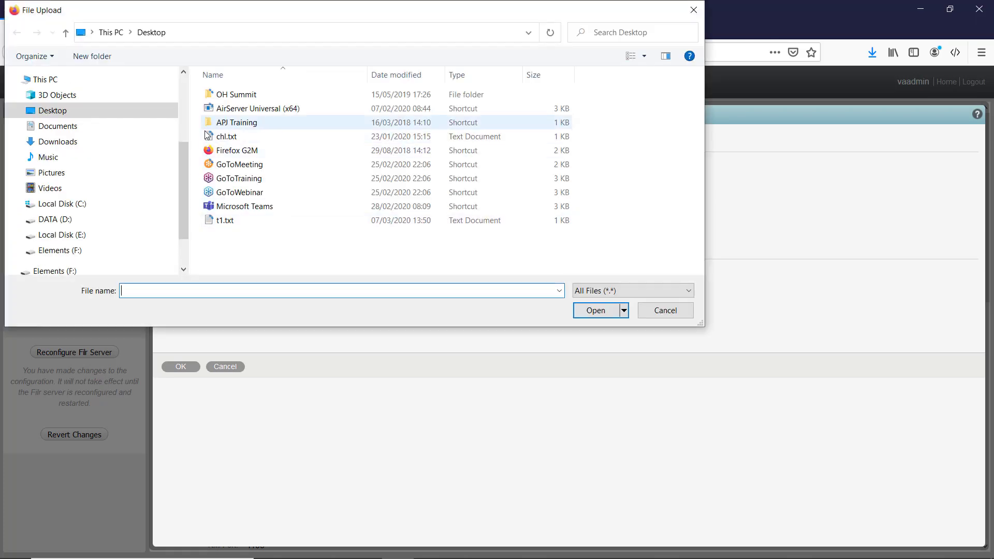
click(67, 143)
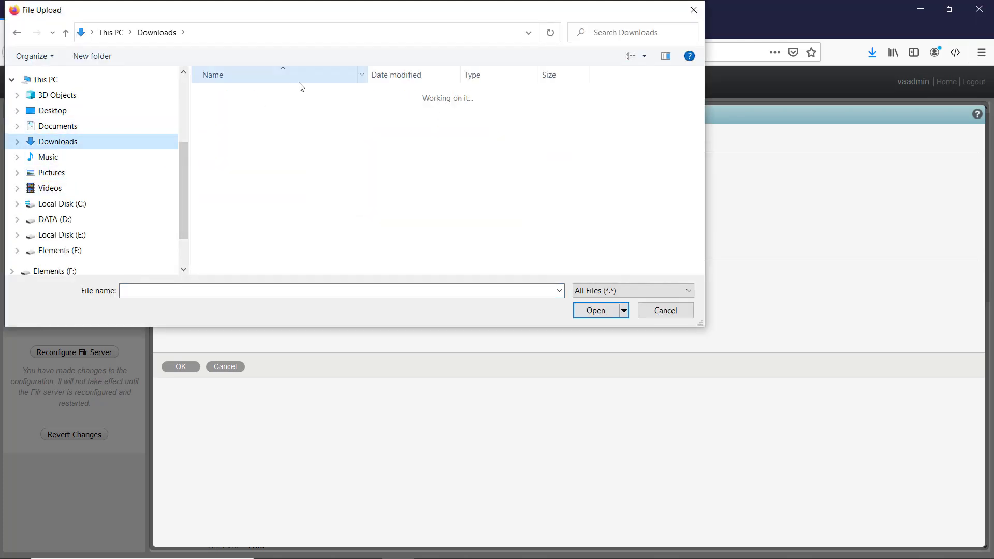
click(282, 110)
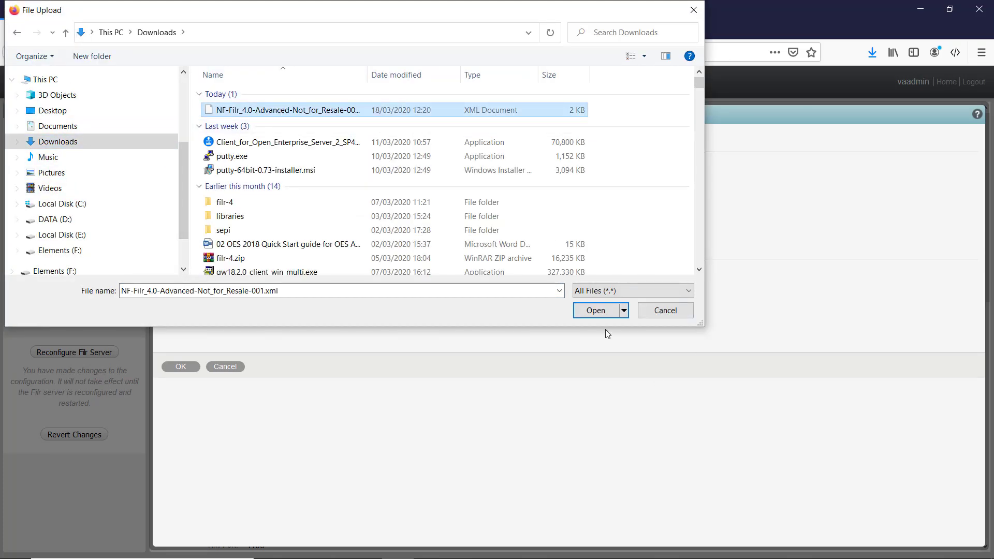
click(595, 311)
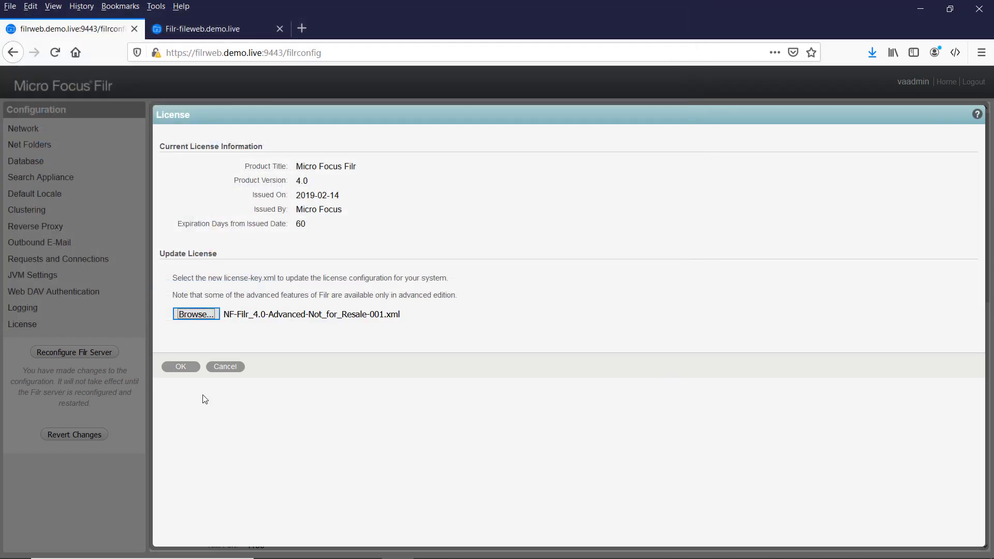
click(180, 368)
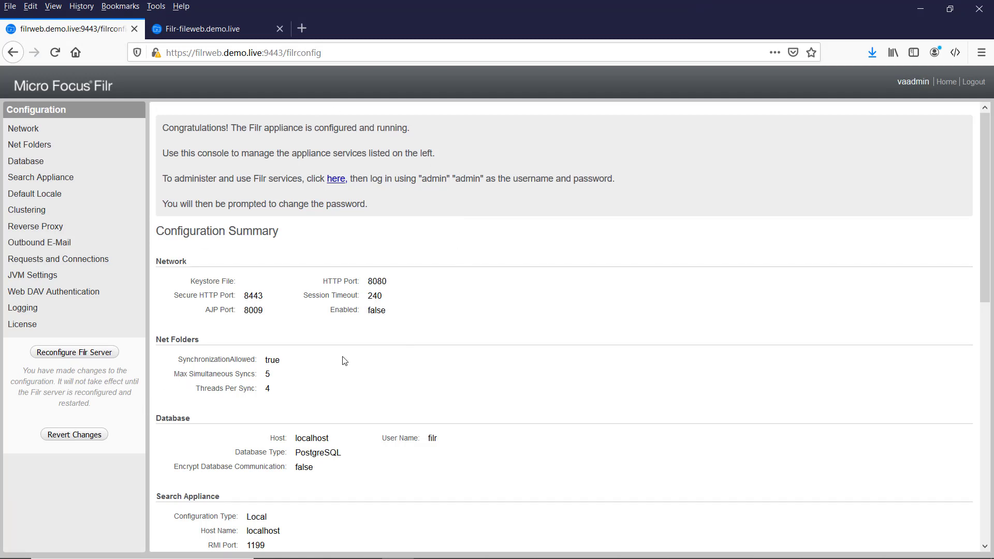
Reconfigure the Filr server to apply pending changes, then return to the Appliance Configuration page.
click(71, 358)
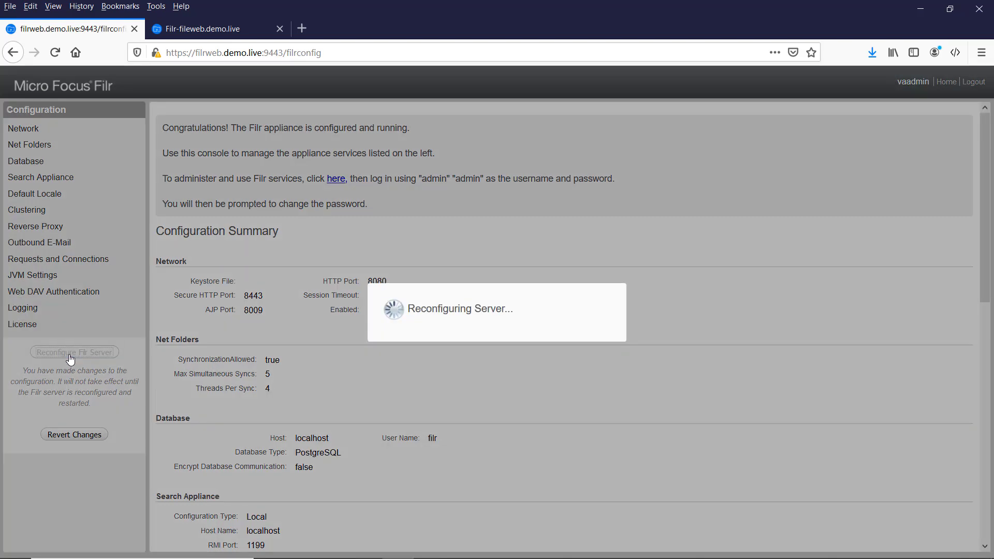
click(234, 28)
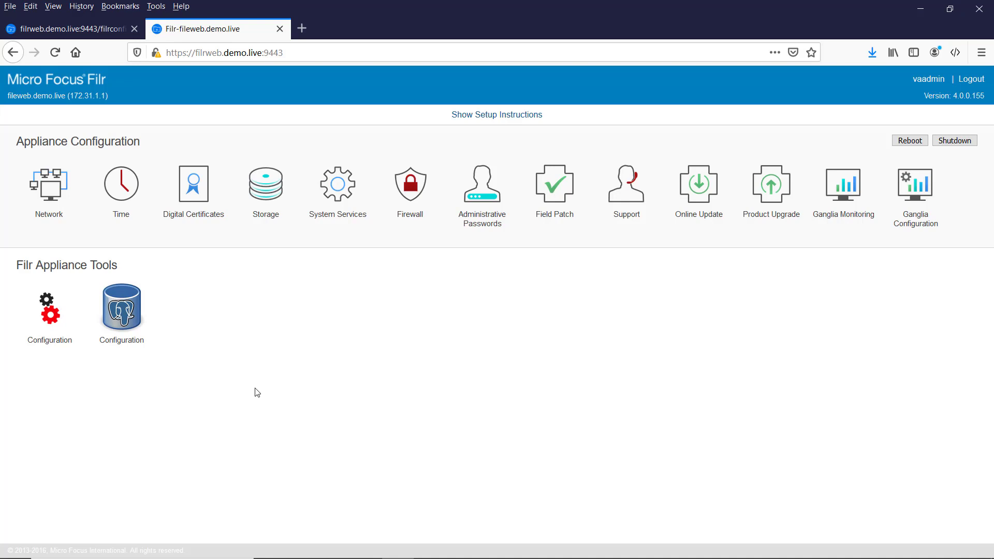
Open the Web Application Certificates key store in Digital Certificates and start a key pair import.
click(194, 195)
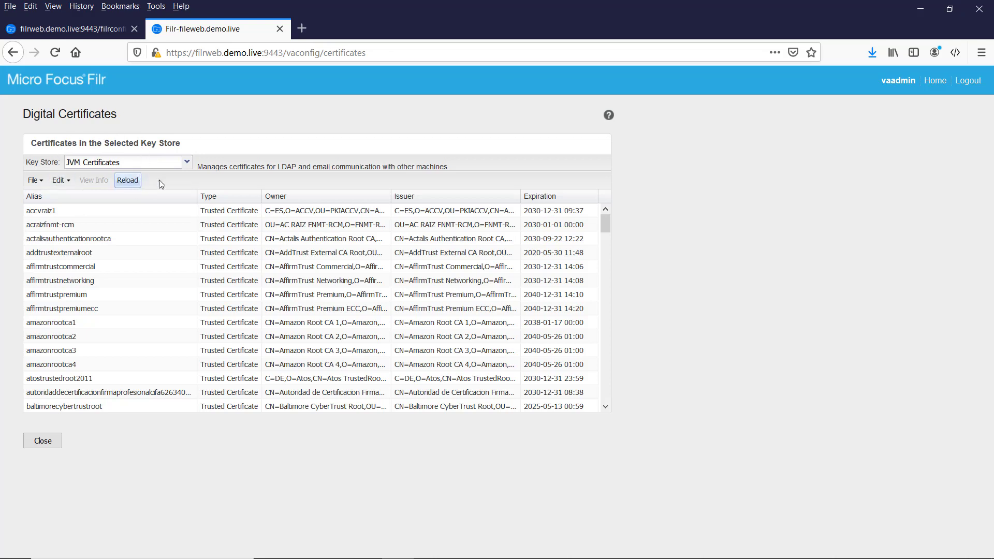
click(187, 162)
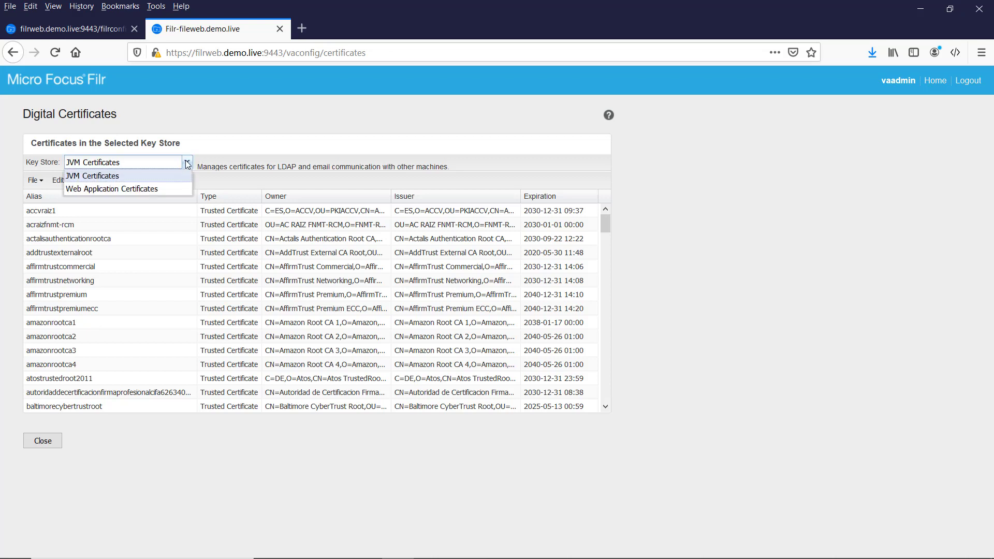
click(161, 190)
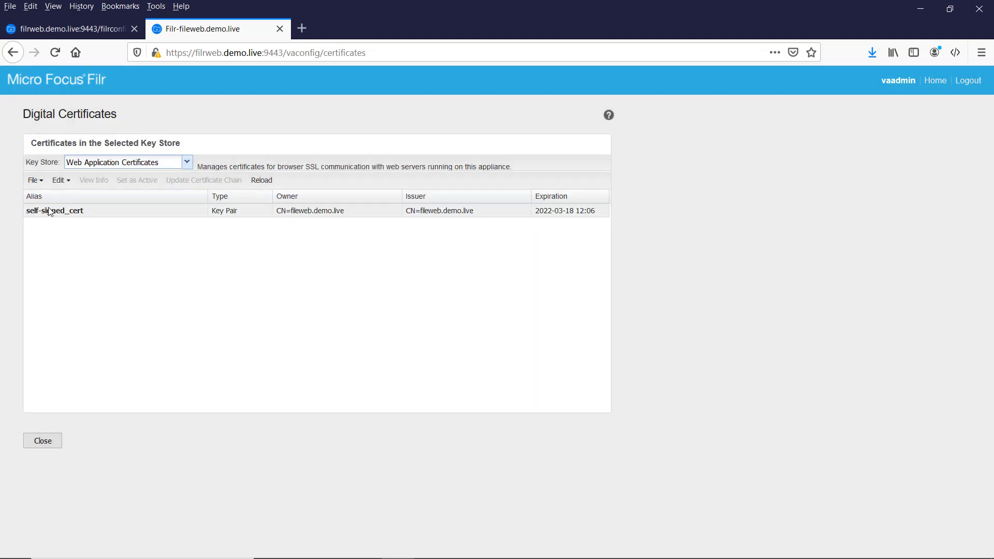
click(38, 181)
mouse_move(96, 215)
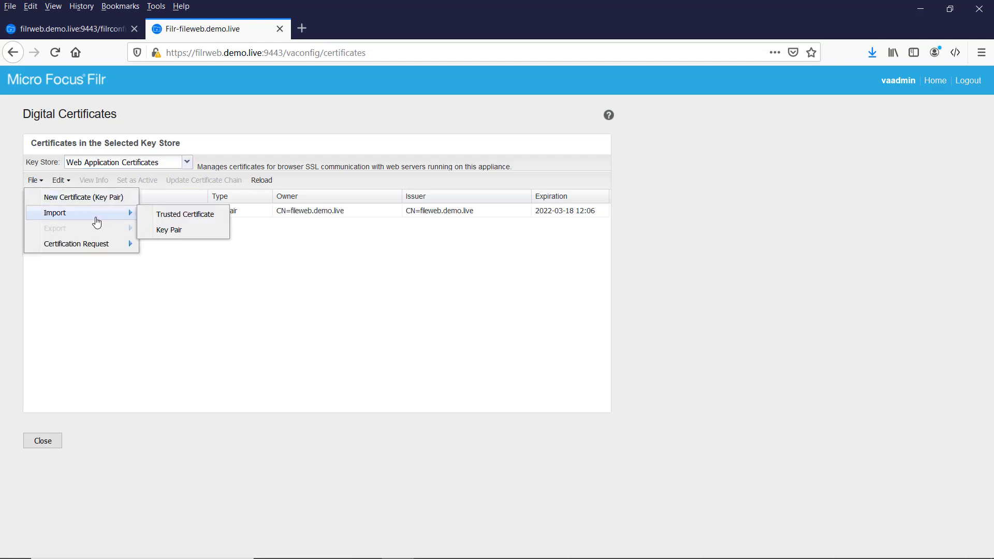
click(192, 234)
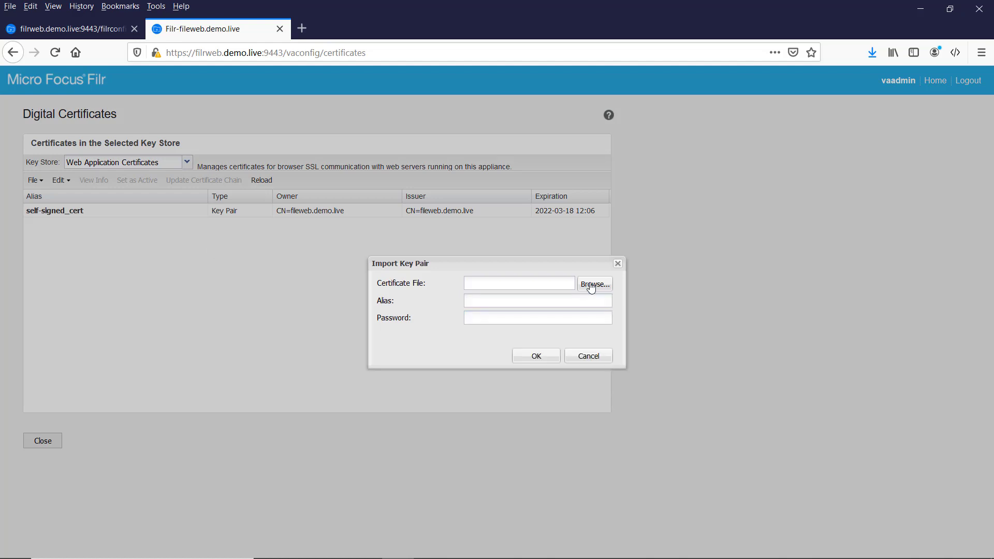
Choose SSL.pfx from D:\files\DemoLive2018 as the key pair file.
click(593, 284)
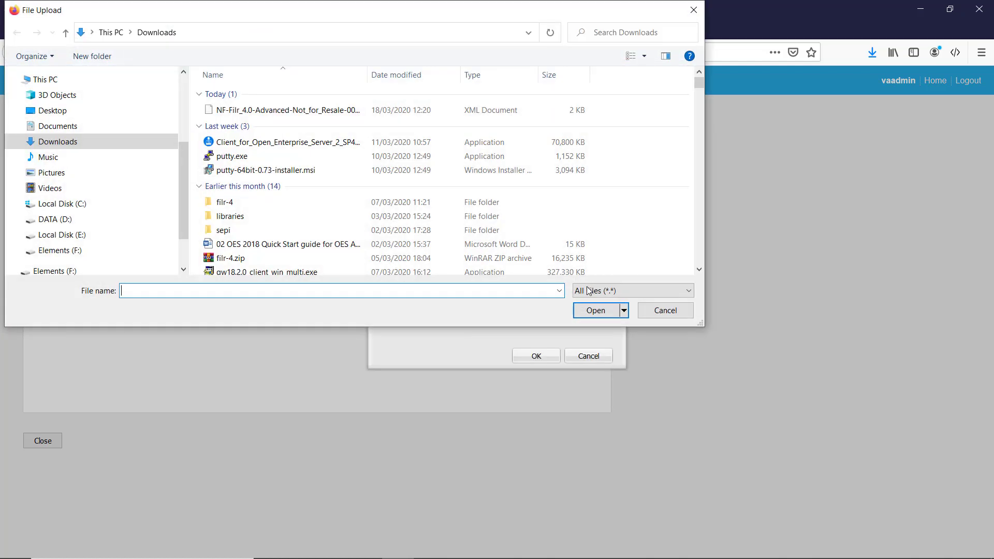
click(57, 219)
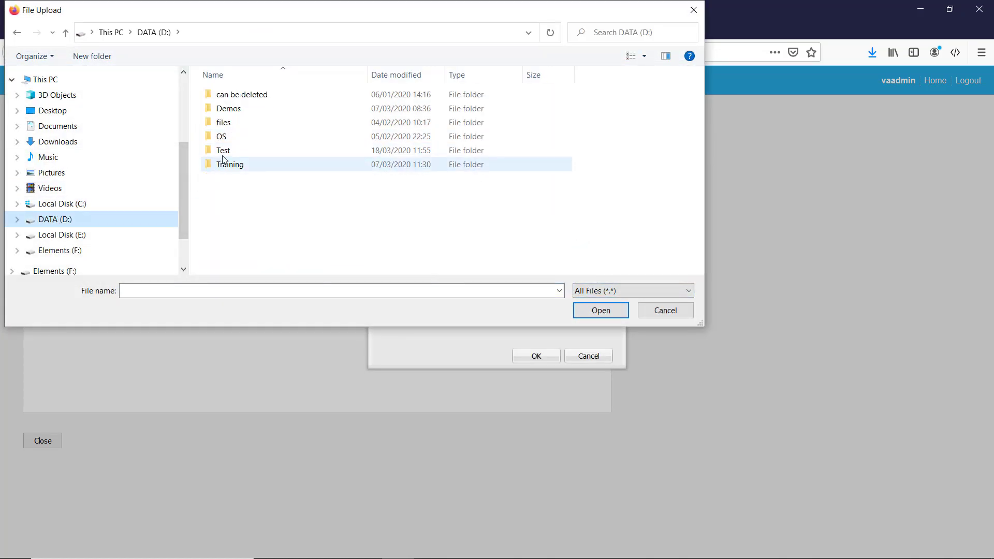
double_click(223, 123)
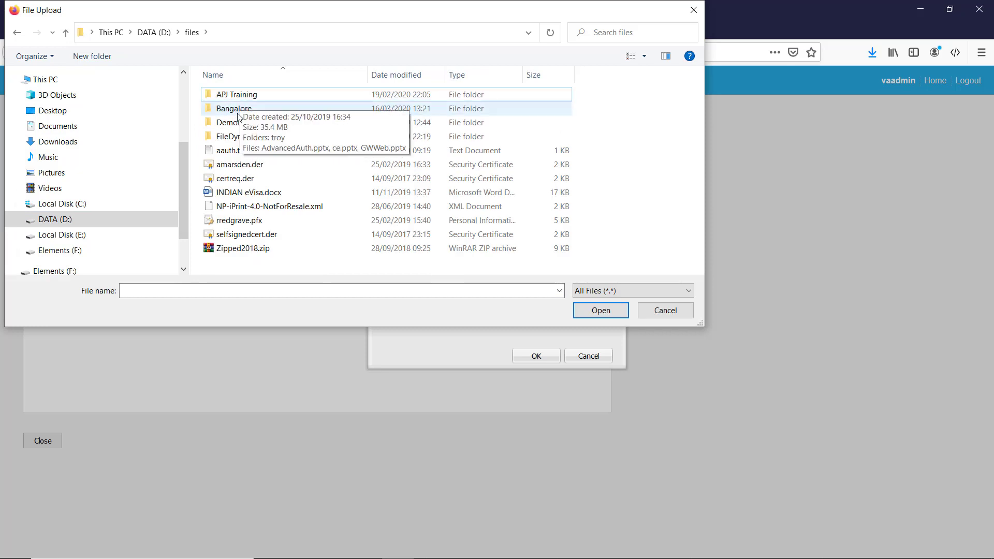
double_click(231, 124)
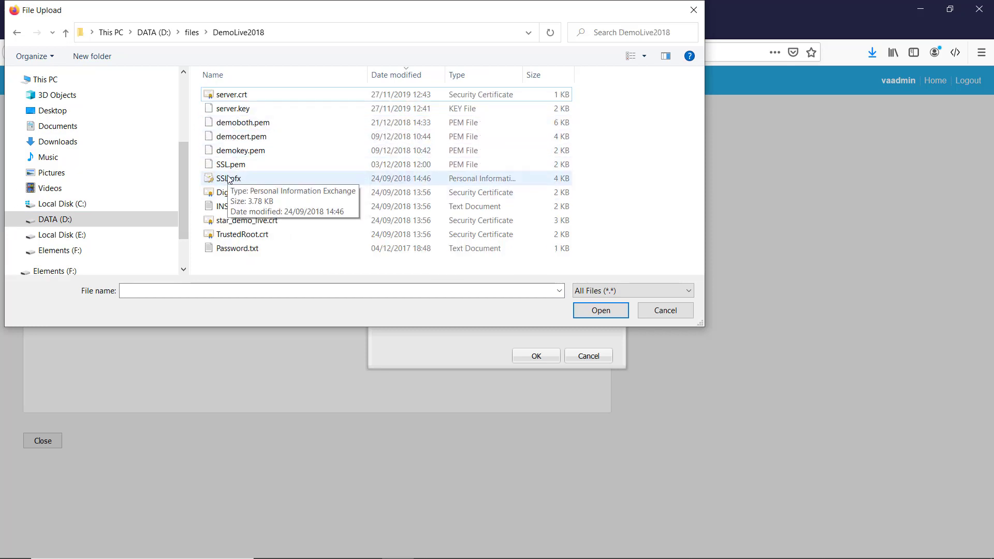
click(229, 179)
double_click(229, 179)
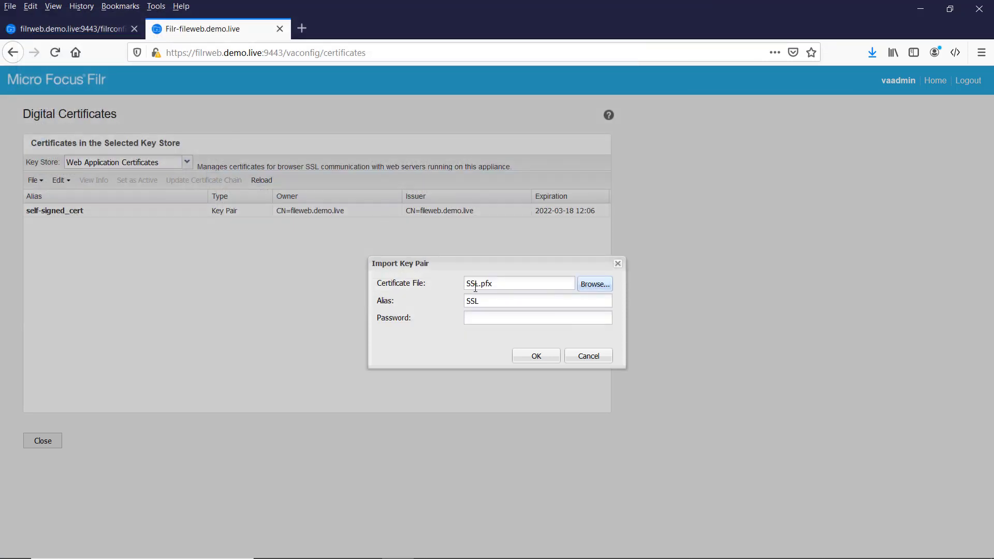
Enter the key pair password and import it under alias SSL, acknowledging the restart notice.
click(468, 317)
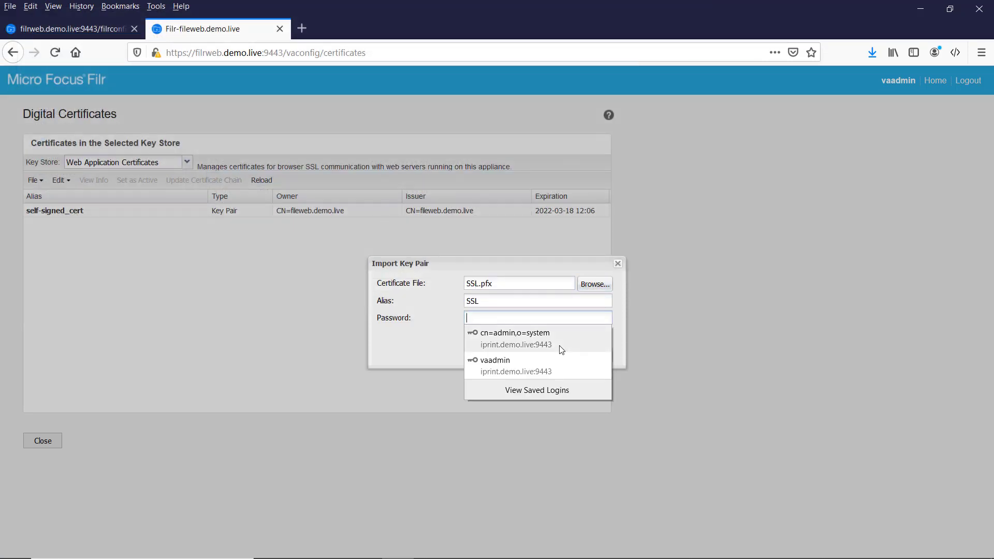
text(n)
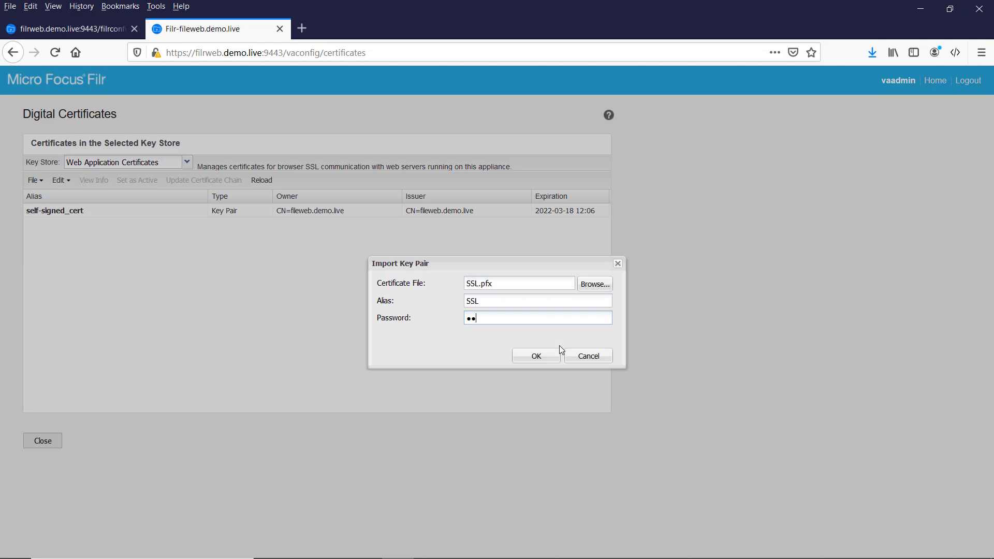
key(BackSpace)
text(ovell••)
click(536, 356)
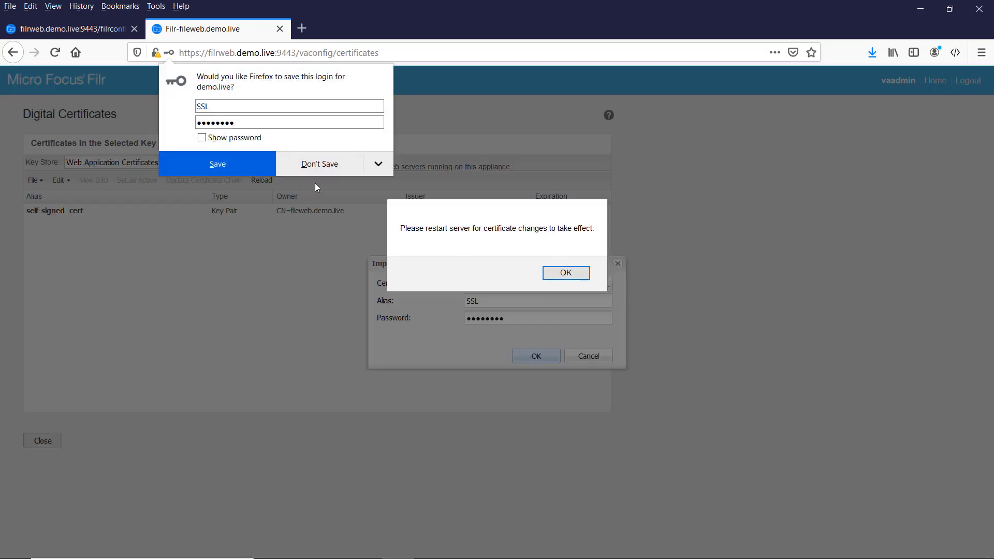
click(326, 163)
click(571, 273)
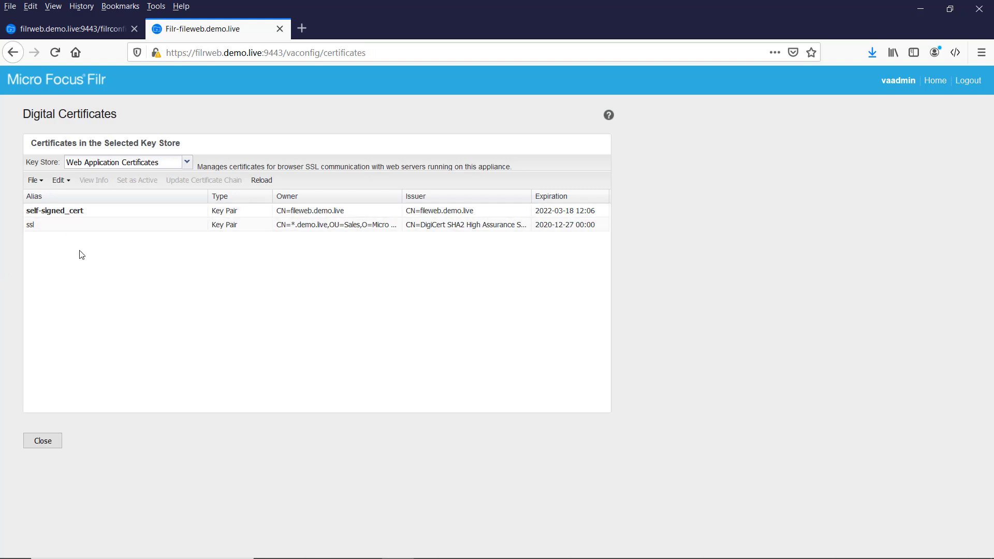
Import DigiCertCA.crt as a trusted certificate into the Web Application Certificates store.
click(79, 228)
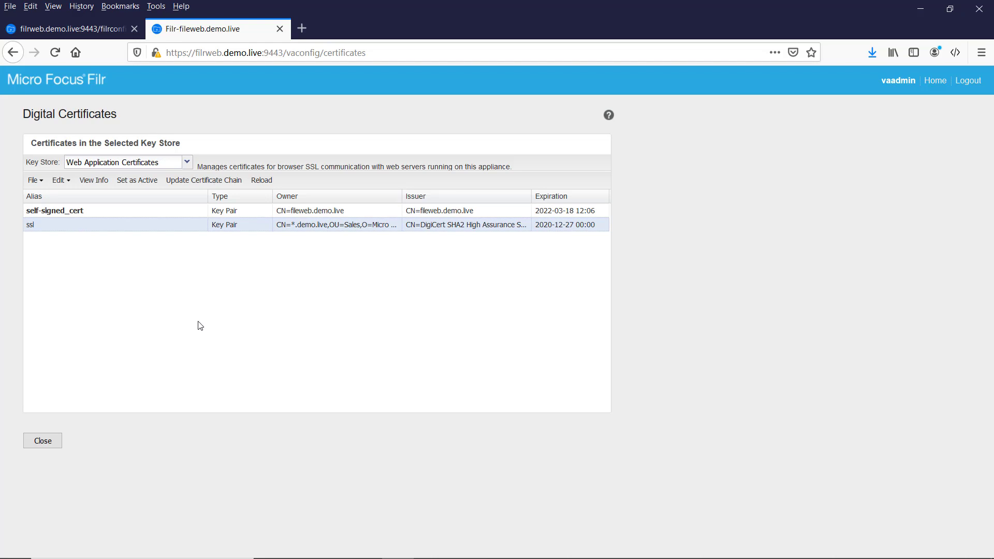
click(43, 183)
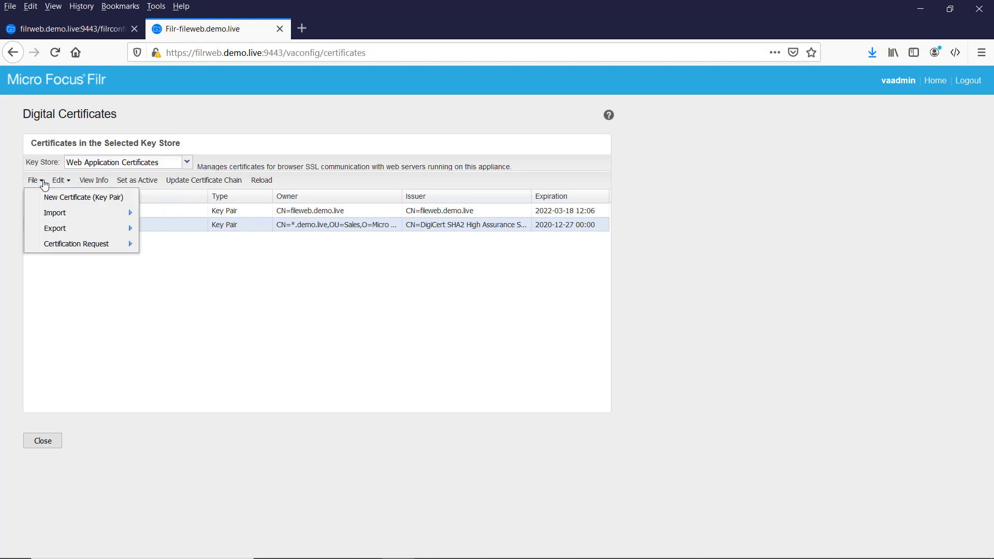
mouse_move(70, 215)
click(172, 215)
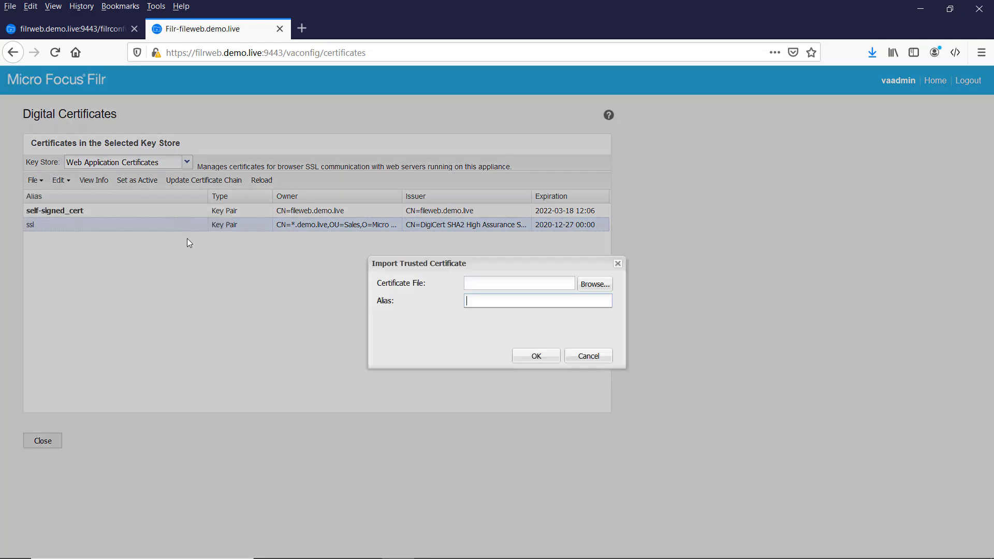
click(591, 287)
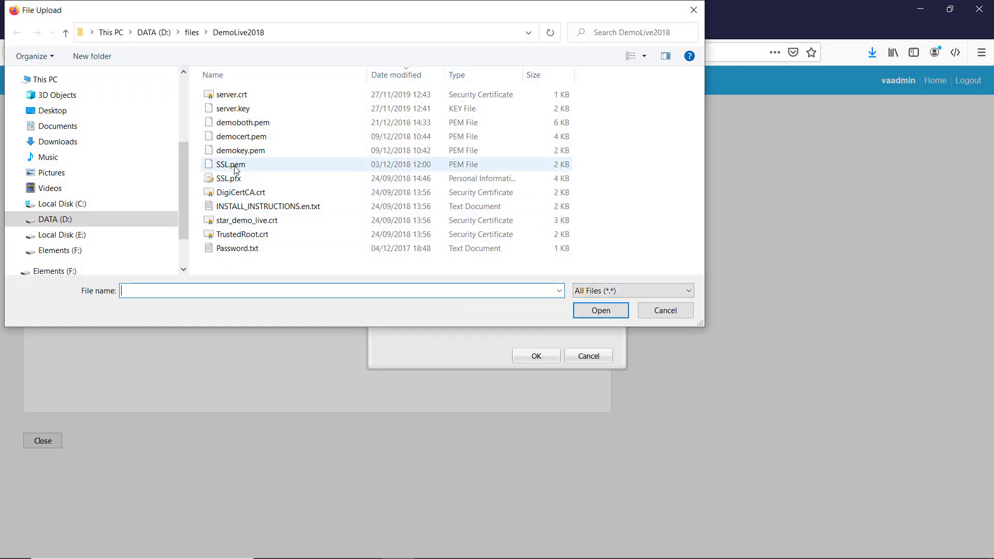
click(264, 197)
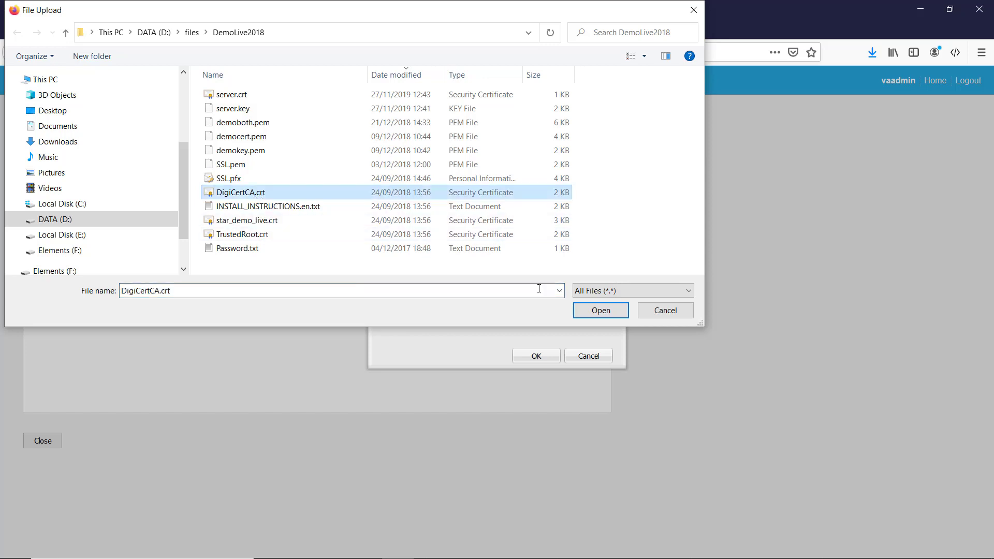
click(600, 311)
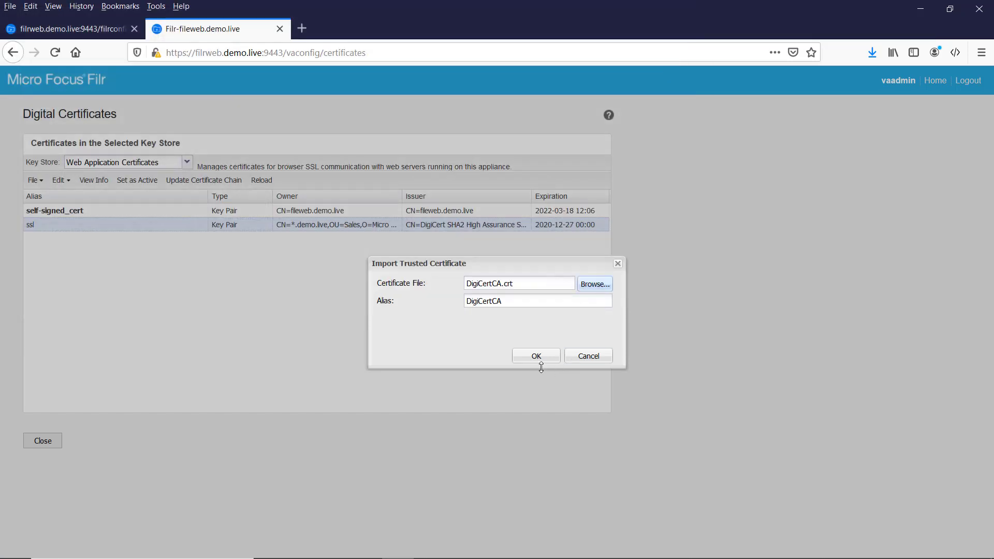
click(536, 356)
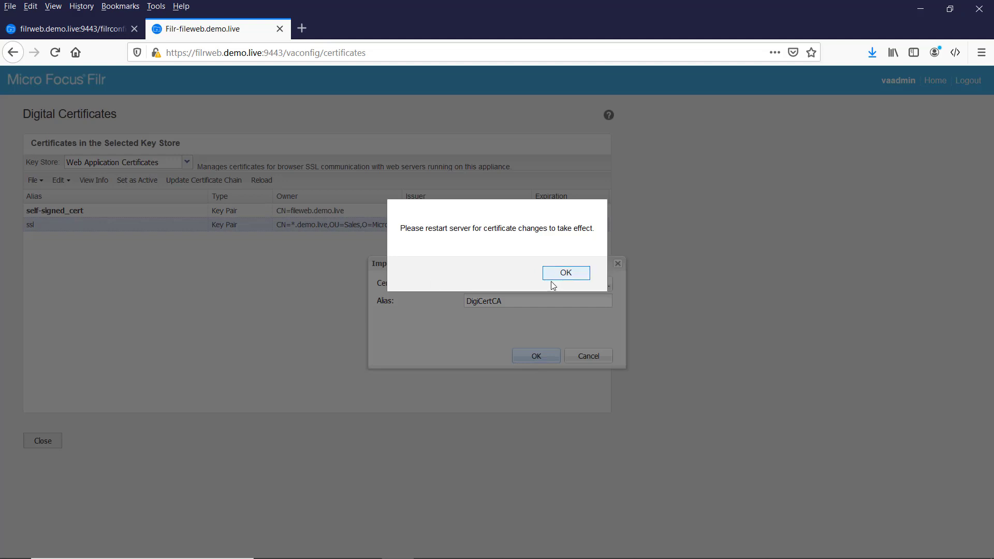
click(561, 273)
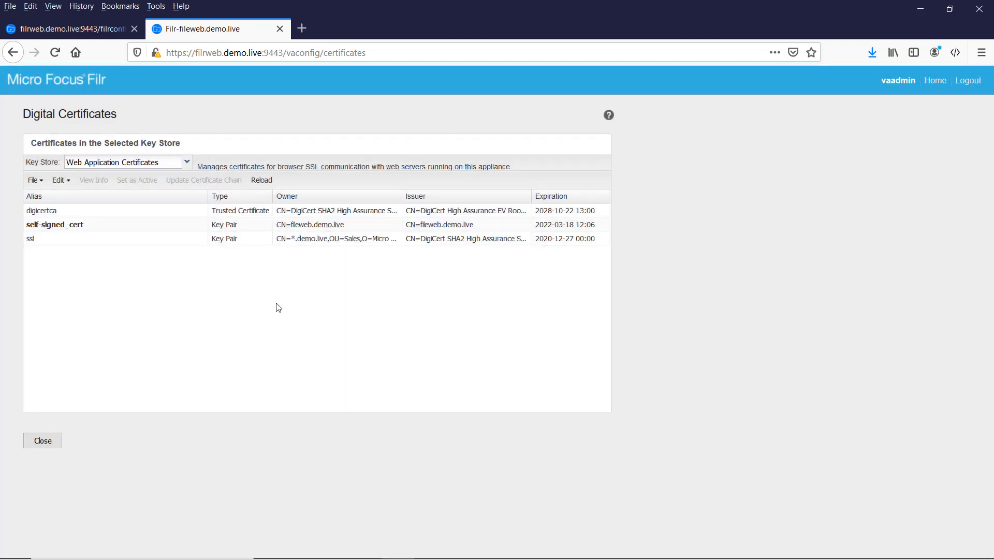
Set the ssl key pair as the active certificate and close the Digital Certificates page.
click(40, 243)
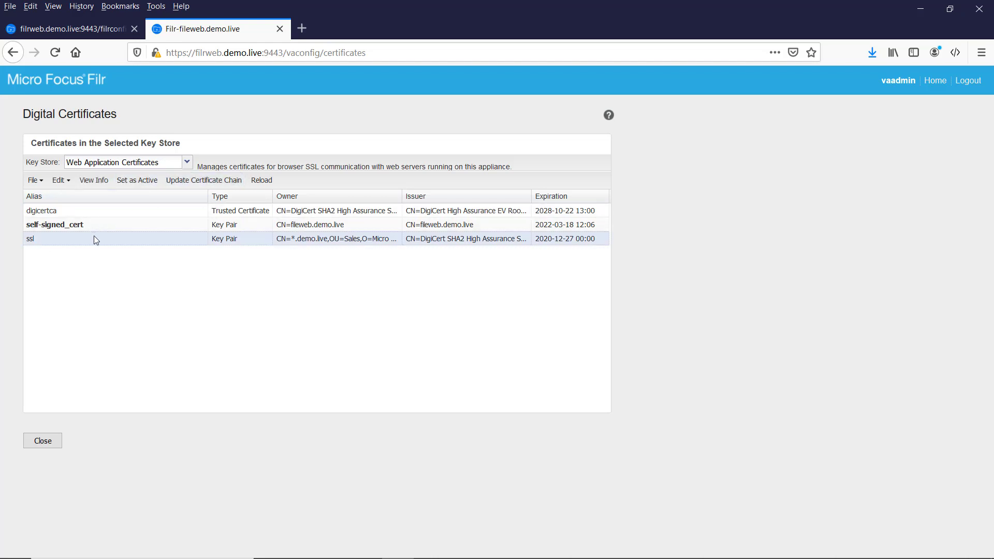
click(138, 181)
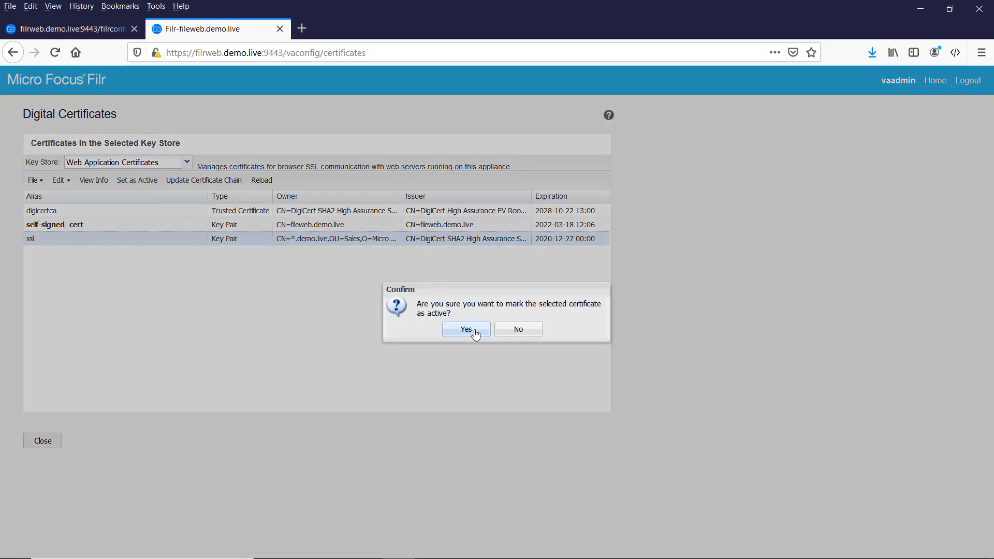
click(472, 330)
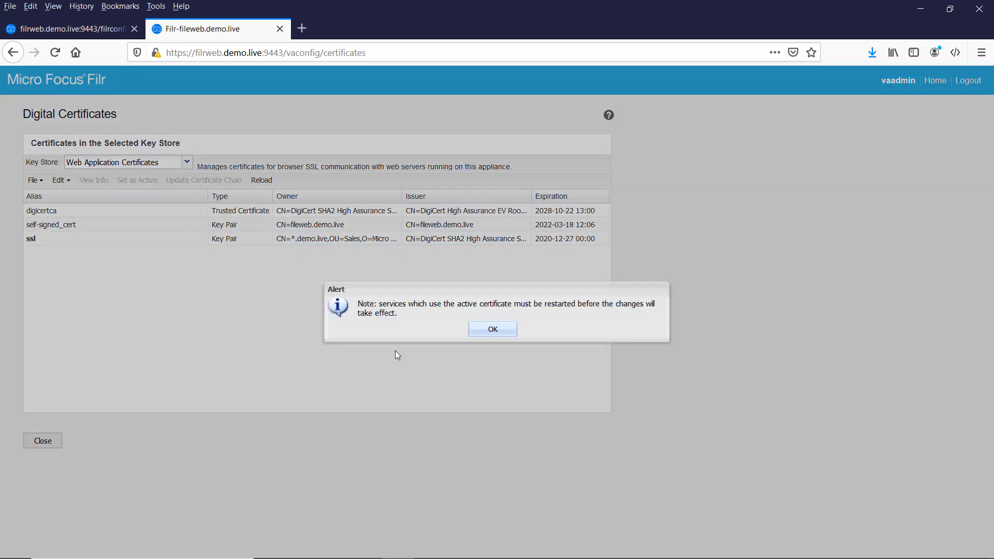
click(492, 329)
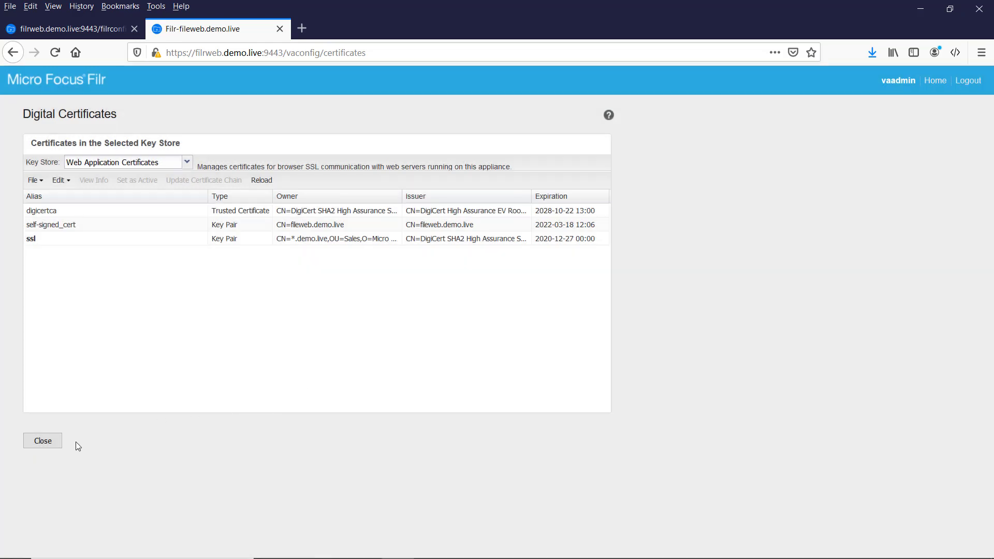
click(44, 441)
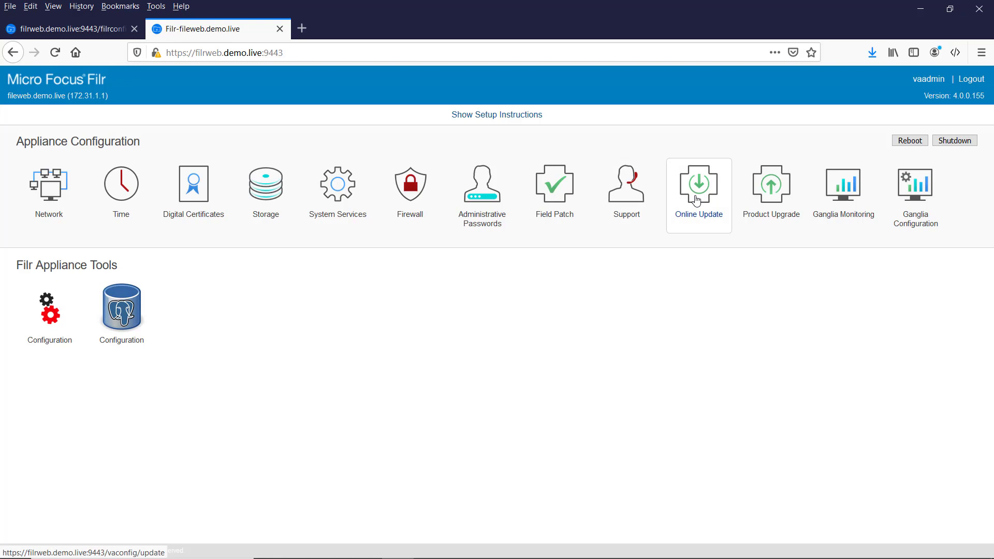
In Online Update, enter the contact e-mail, paste the activation key, and register.
click(696, 200)
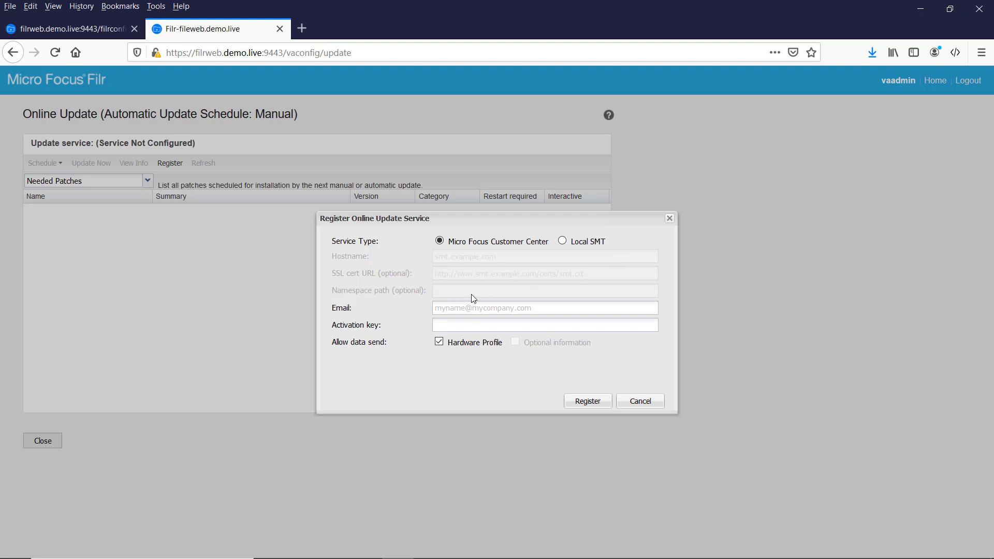
click(459, 310)
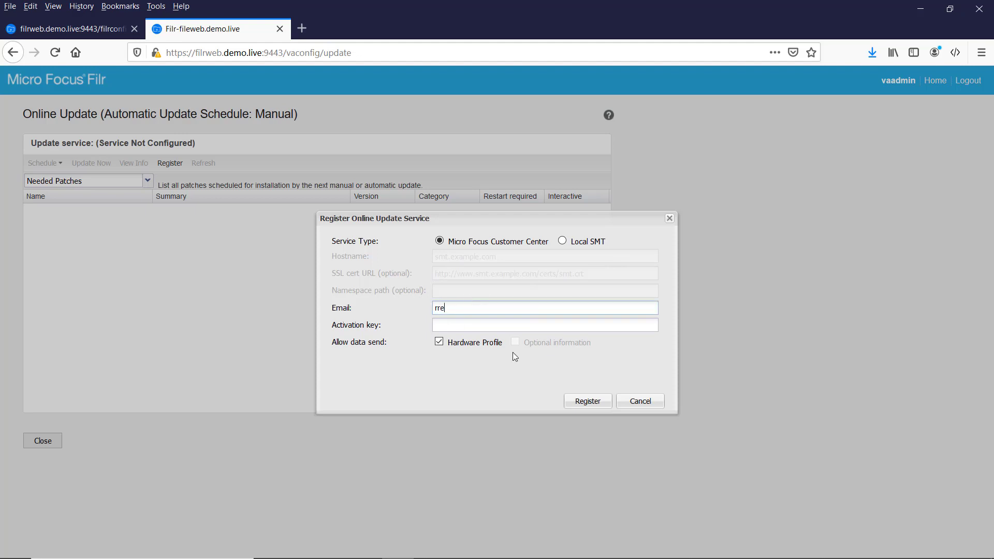
key(Tab)
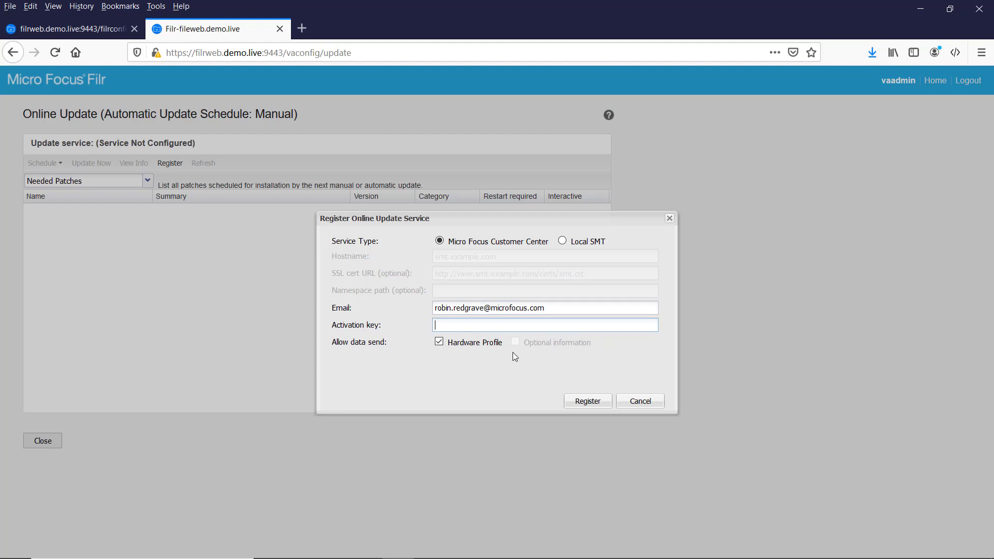
key(ctrl+v)
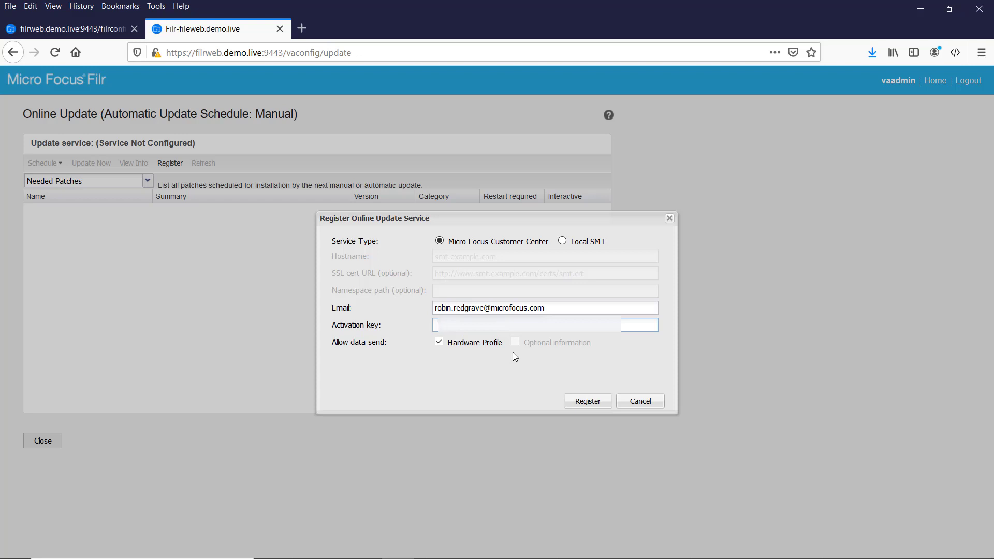
key(ctrl+v)
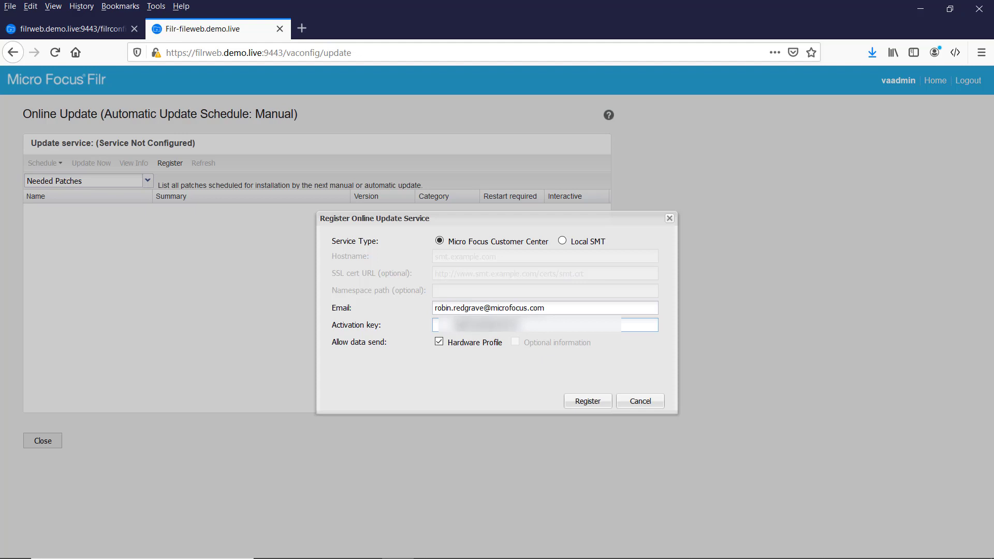
key(Delete)
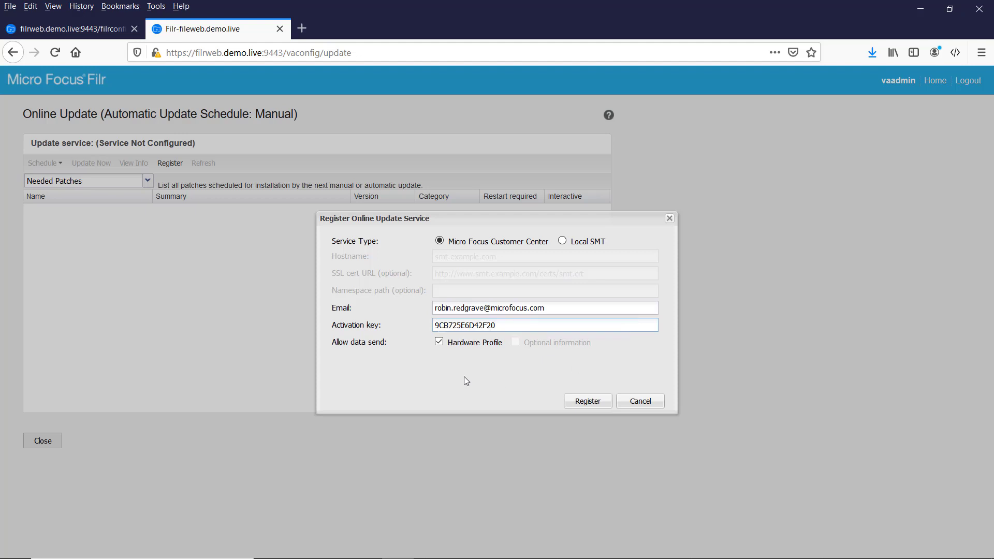
click(588, 409)
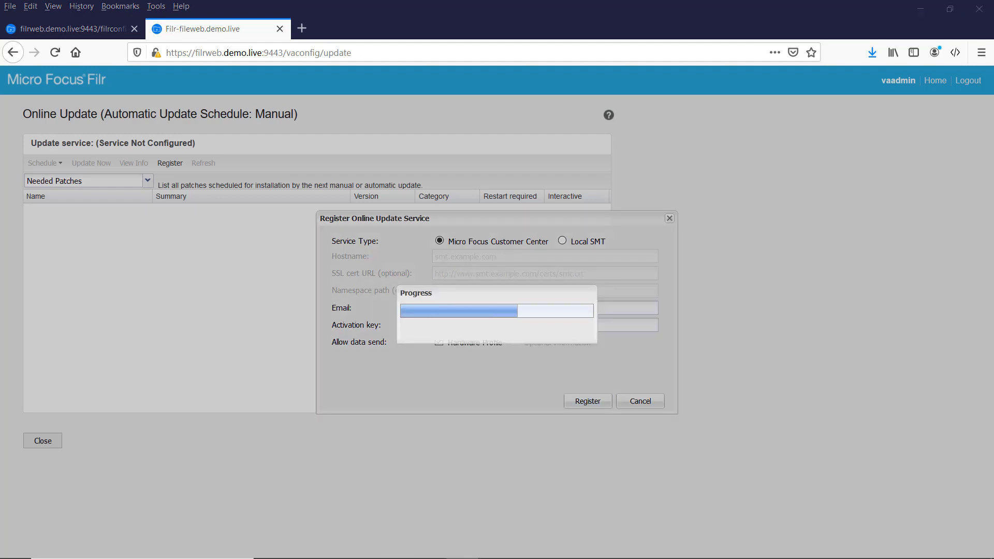
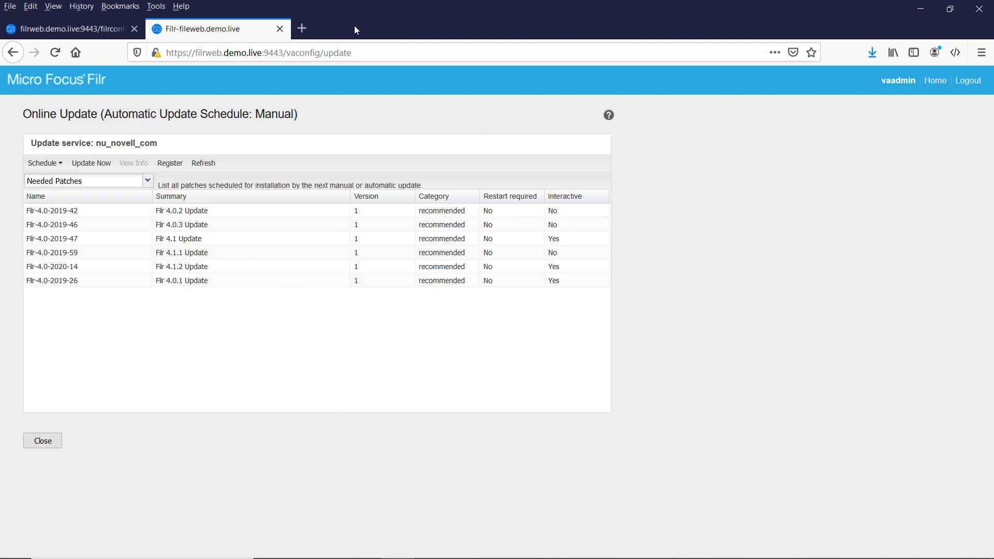
Open a new blank Firefox tab beside the Filr Online Update page.
click(305, 28)
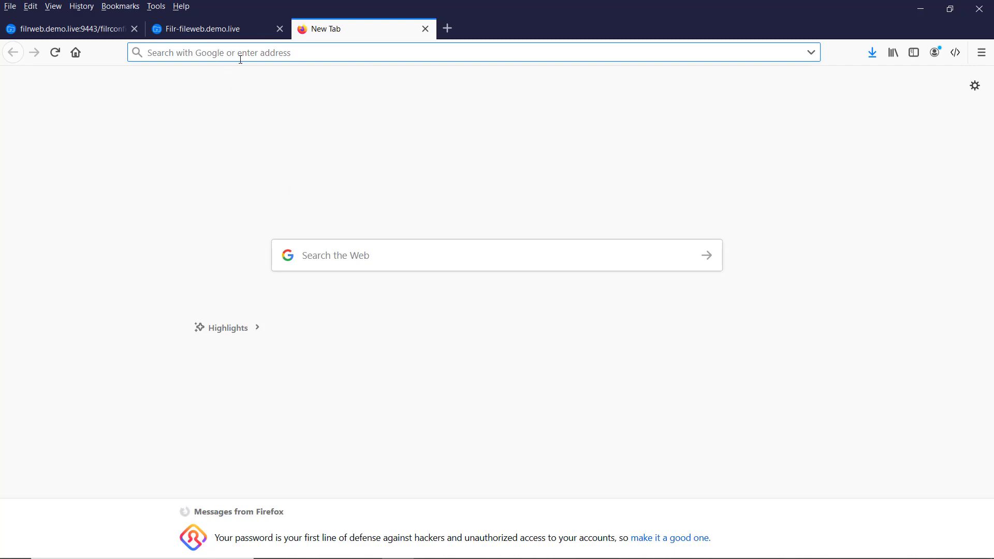
Load filrweb.demo.live and accept the certificate risk to reach the Filr sign-in page.
text(fil)
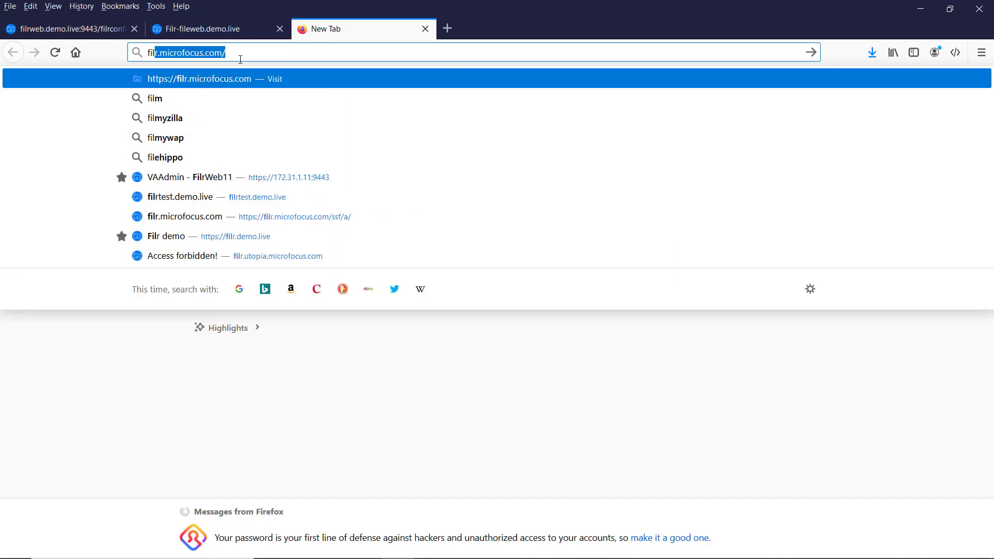
text(rwe)
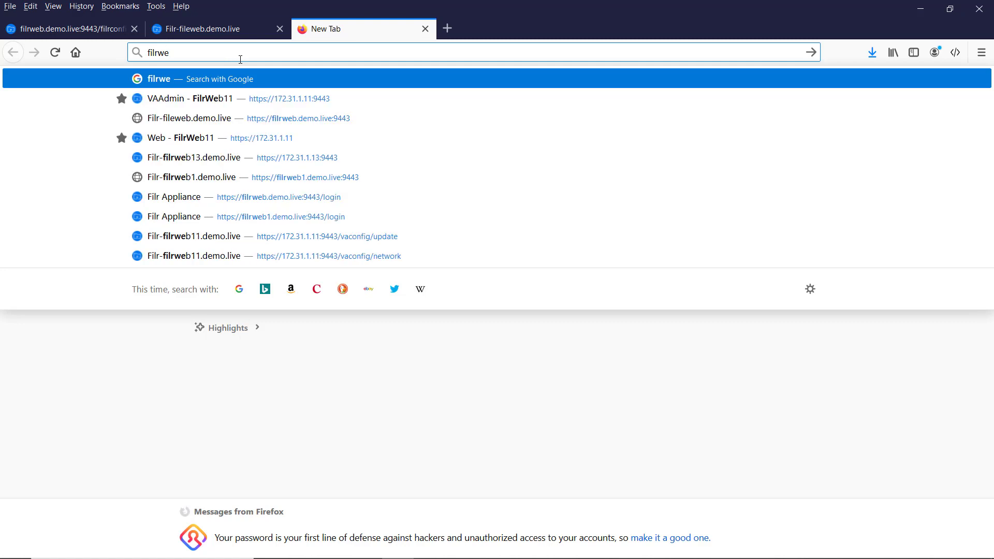
text(b.d)
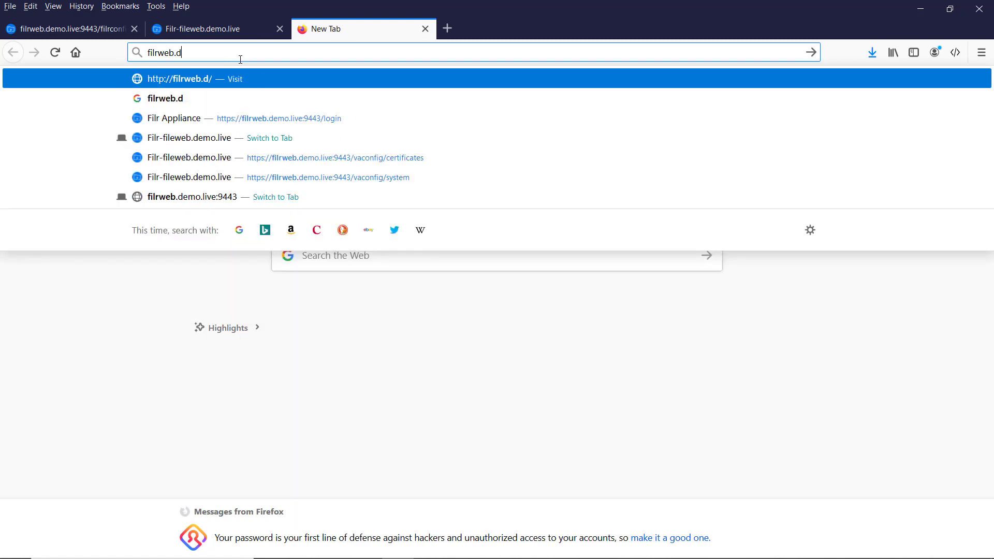
text(emo.live)
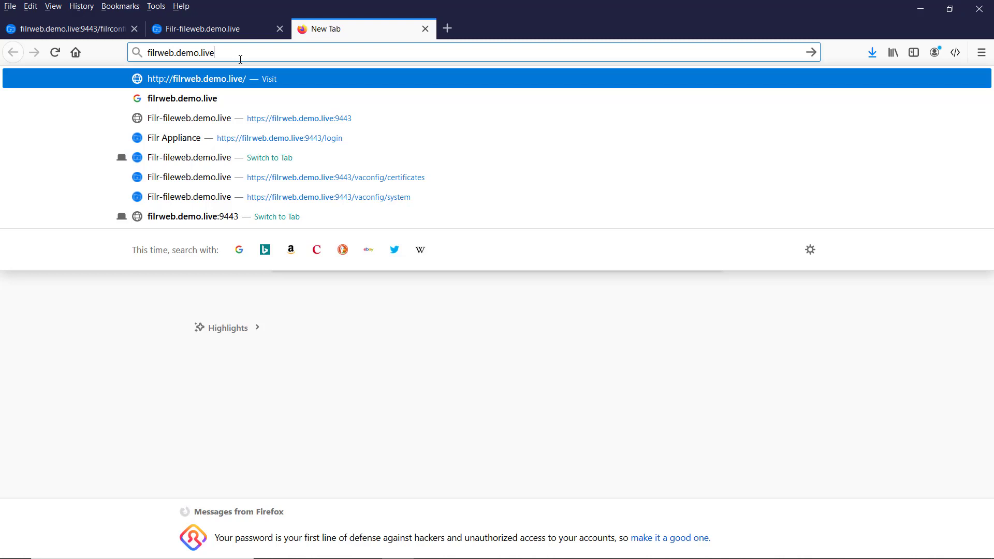
key(Return)
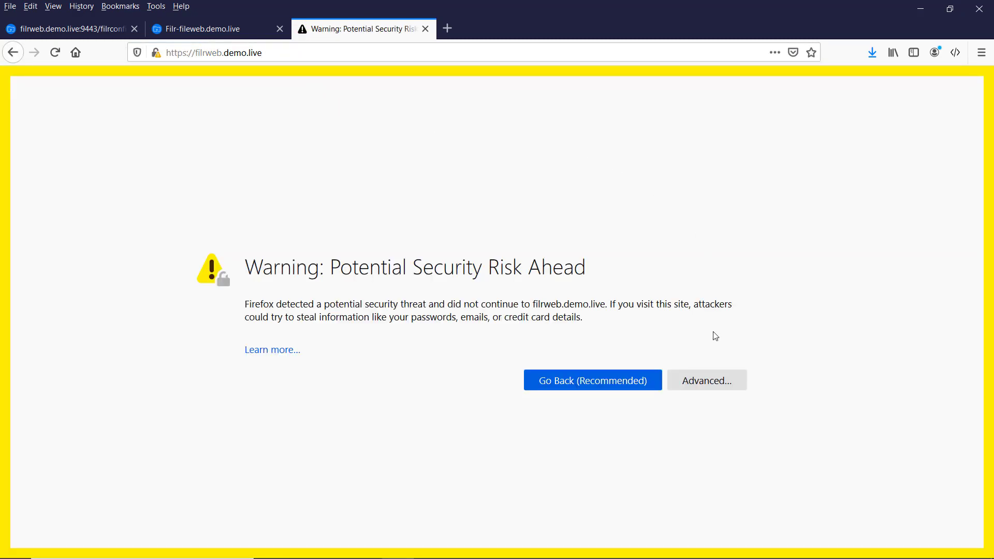
click(706, 380)
scroll(393, 457, down, 3)
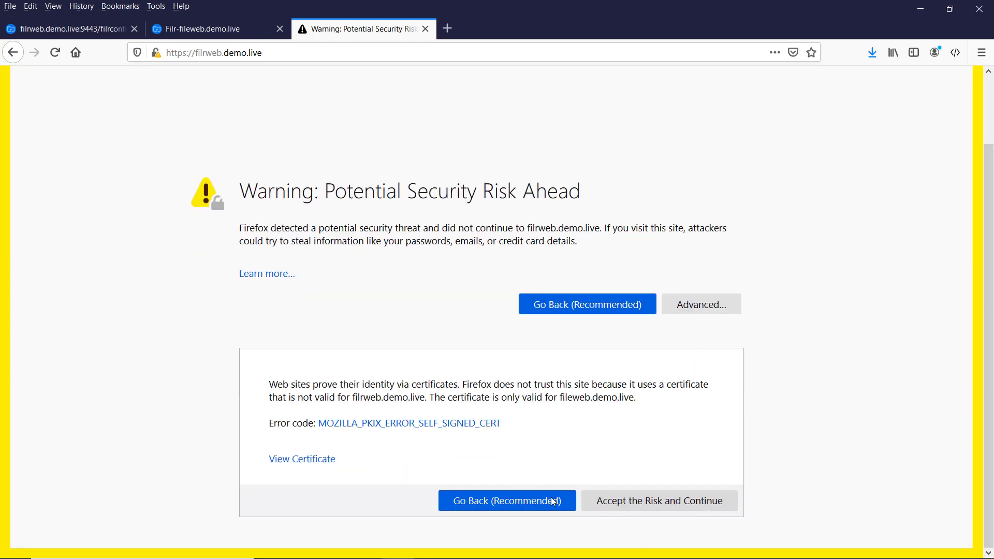
click(632, 499)
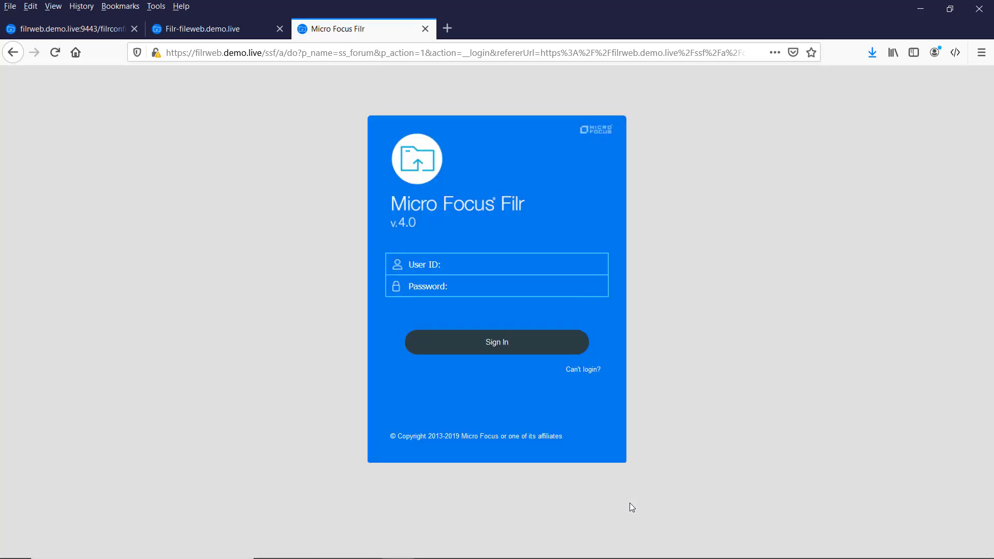
Sign in to Filr with the admin user ID and its password, without saving the login.
click(425, 264)
text(admin)
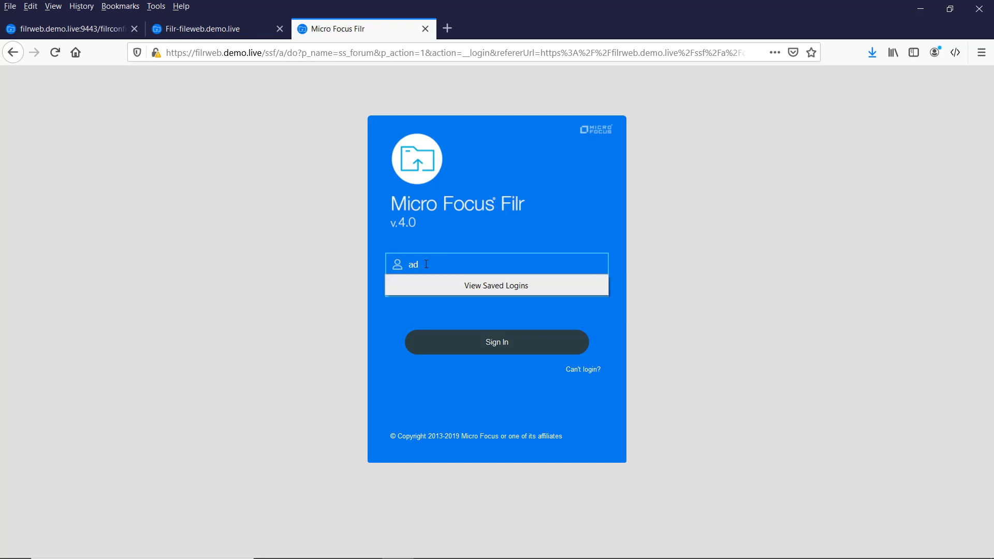
key(Tab)
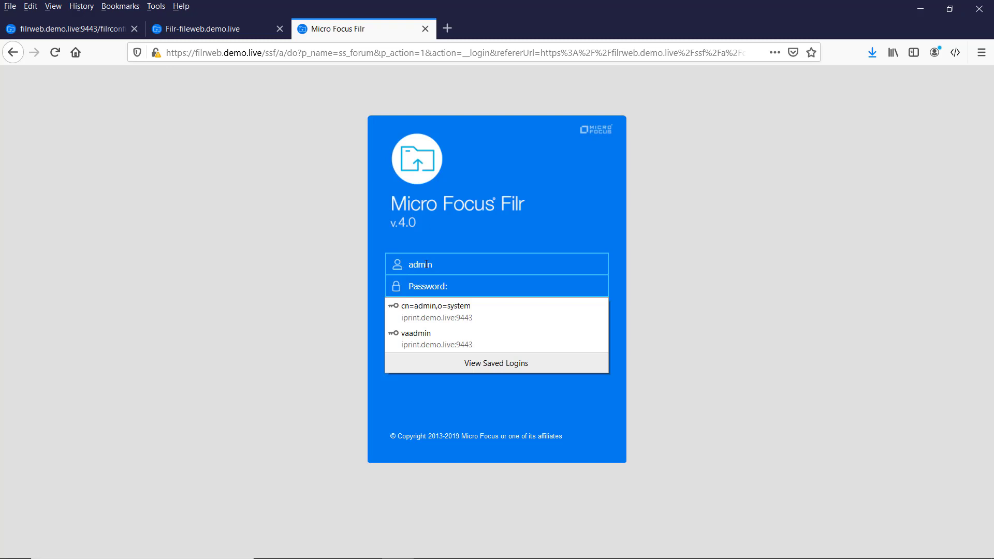
text(****)
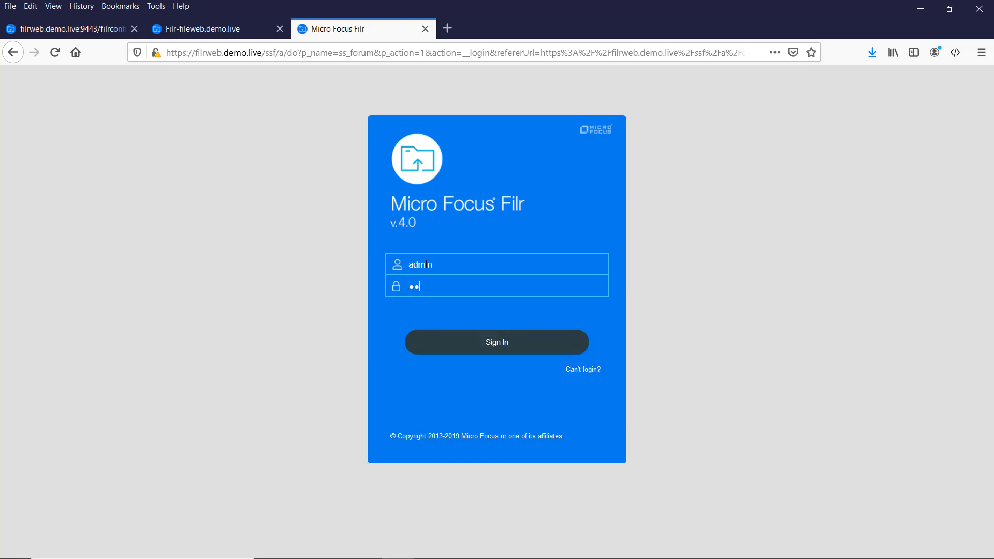
text(*)
click(496, 342)
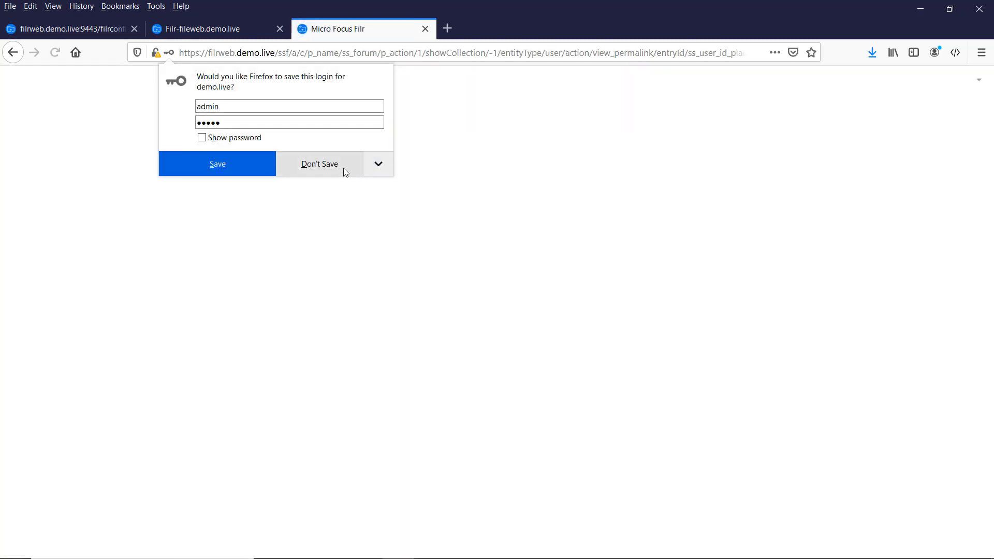
click(343, 167)
Replace the admin account's default password with a new password in Change Password.
click(417, 299)
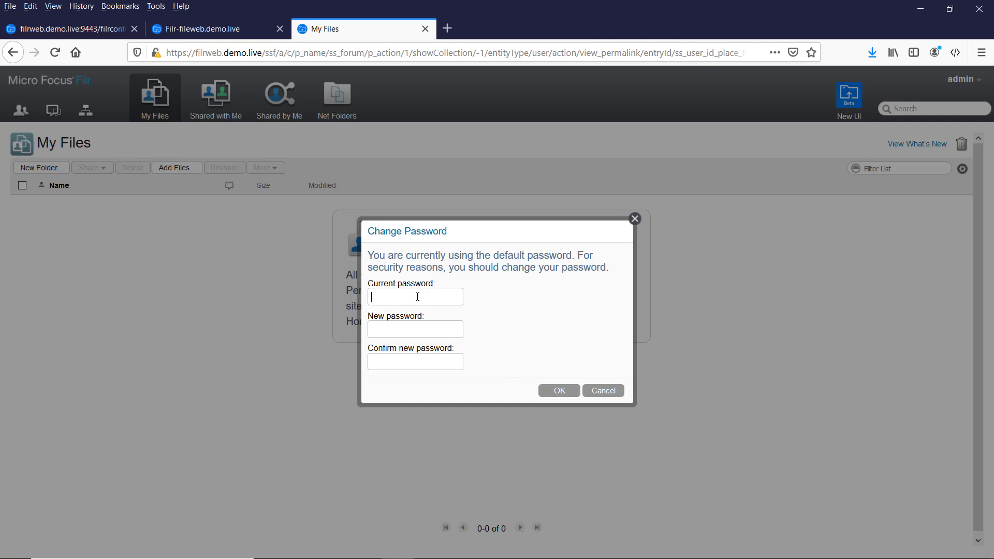
text(admin)
key(Tab)
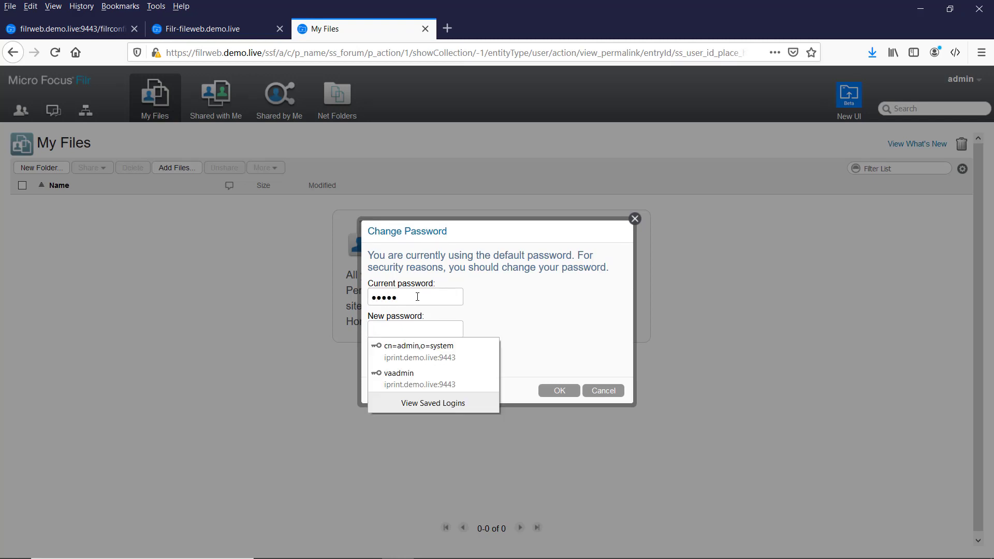
text(novell)
key(Tab)
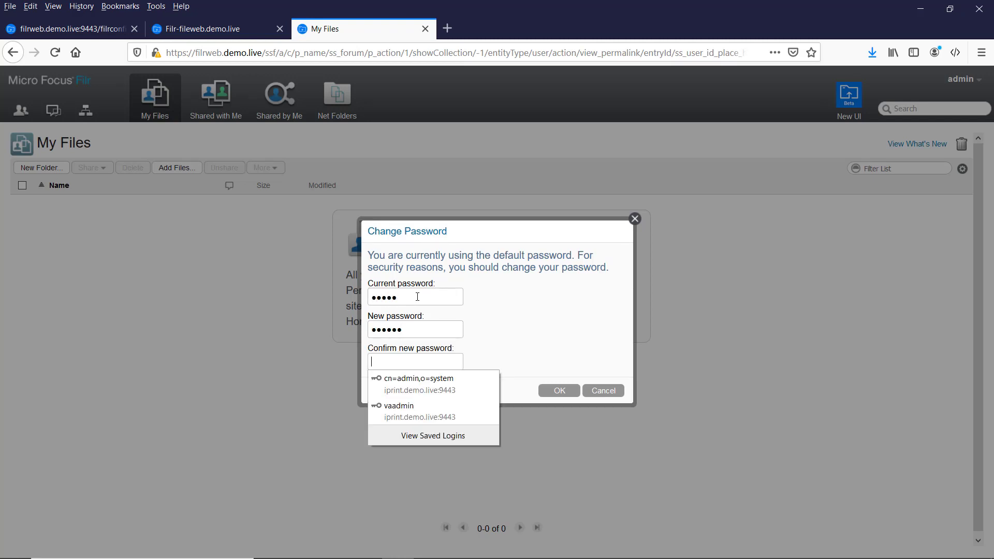
text(novell)
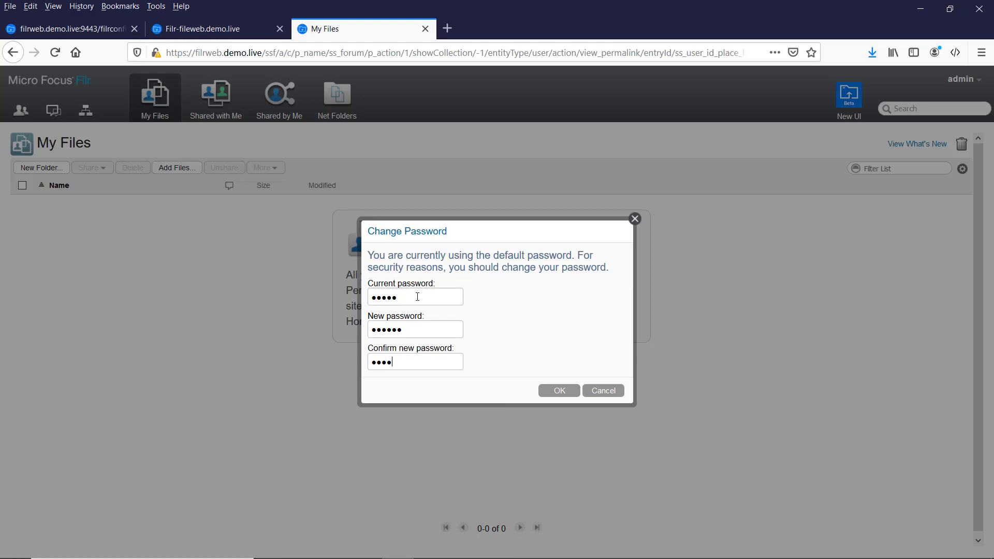
click(563, 391)
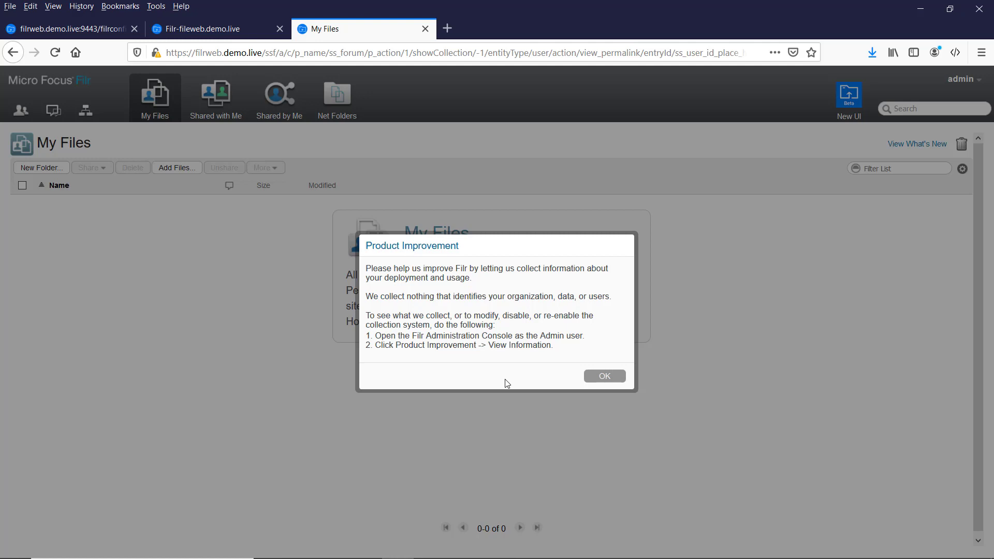
Acknowledge the Product Improvement notice to reveal the empty My Files page.
click(616, 377)
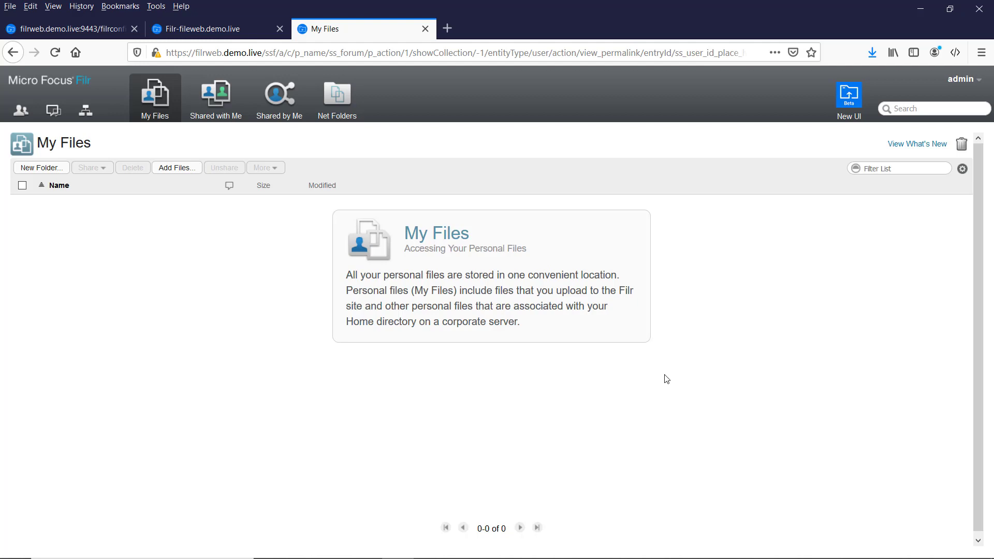
Open the Administration Console from the admin menu and go to System > LDAP.
click(967, 80)
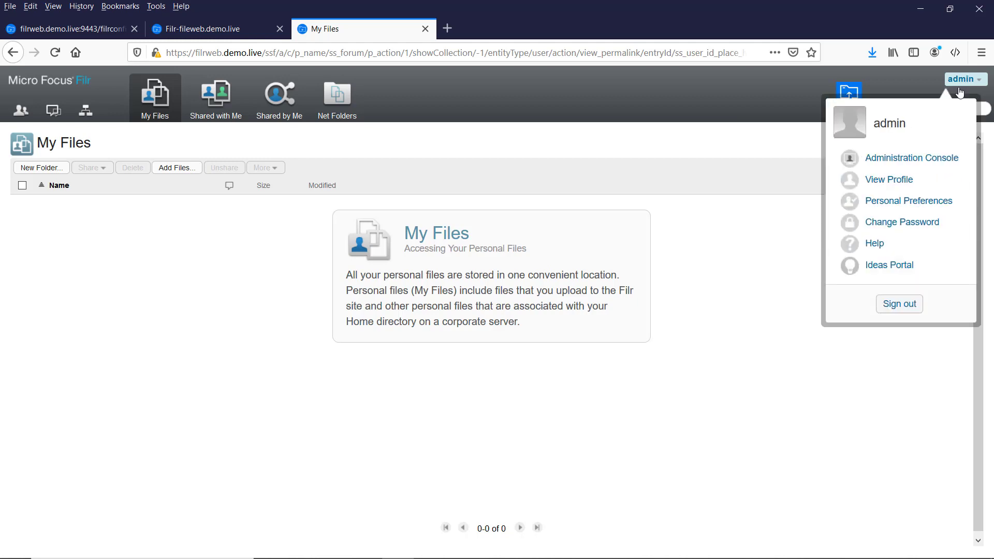
click(911, 164)
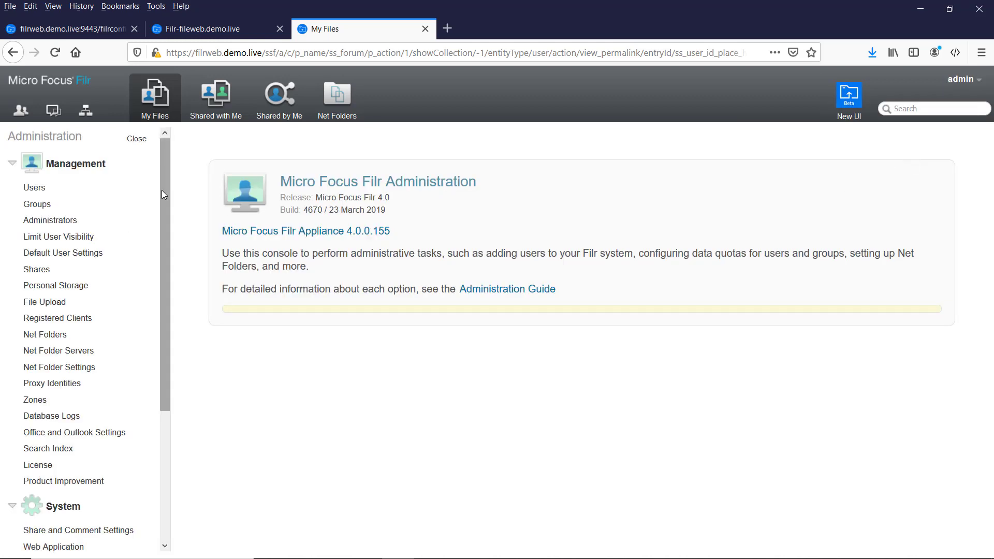
scroll(162, 192, down, 1)
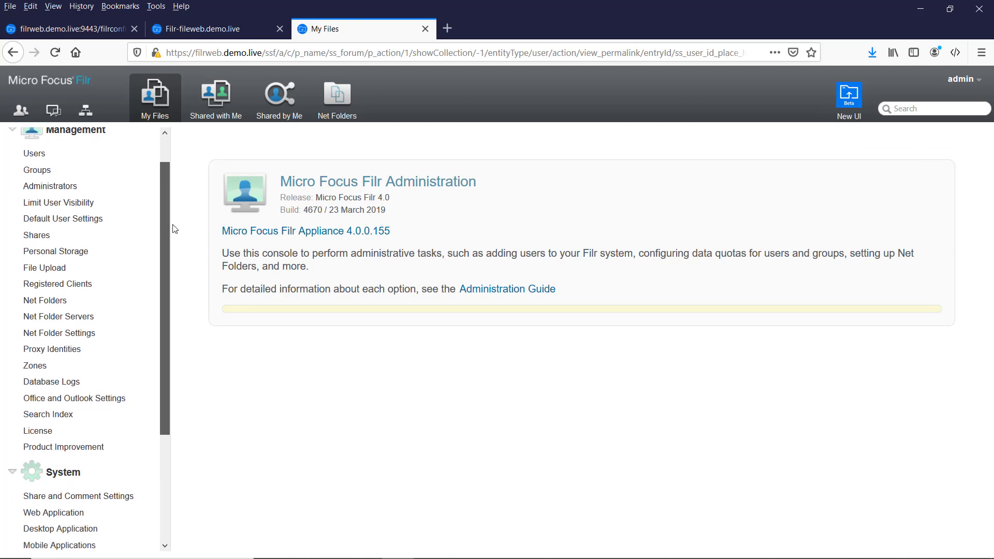
scroll(164, 278, down, 4)
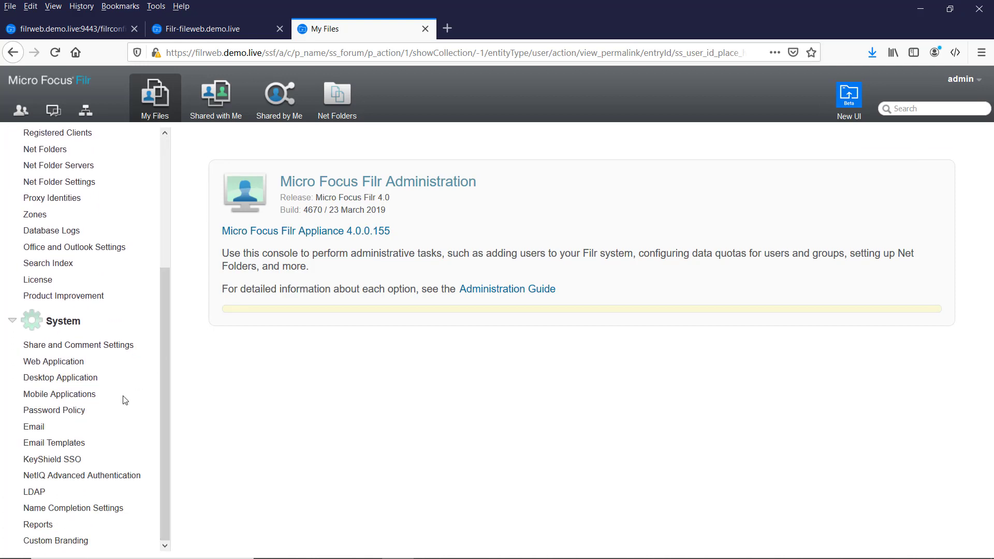
click(34, 492)
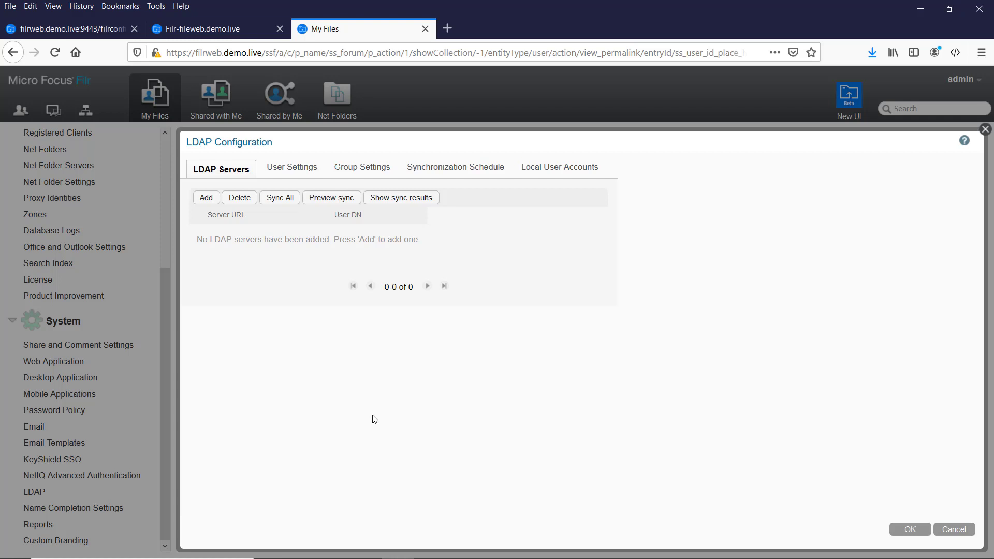
Add LDAP server ldap://ad.demo.live:389 with the filrproxy user DN, its password, and Active Directory type.
click(206, 199)
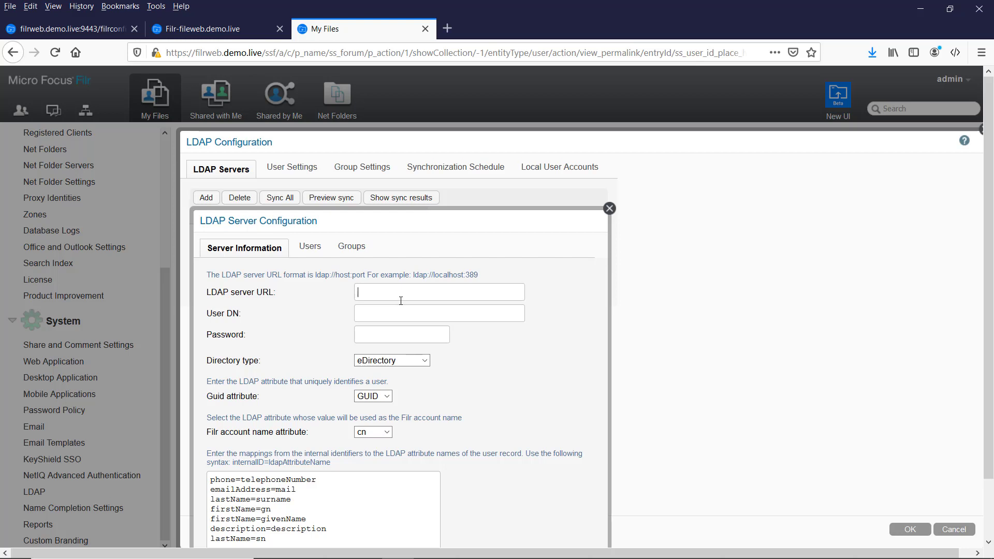
text(ldap://ad.demo.)
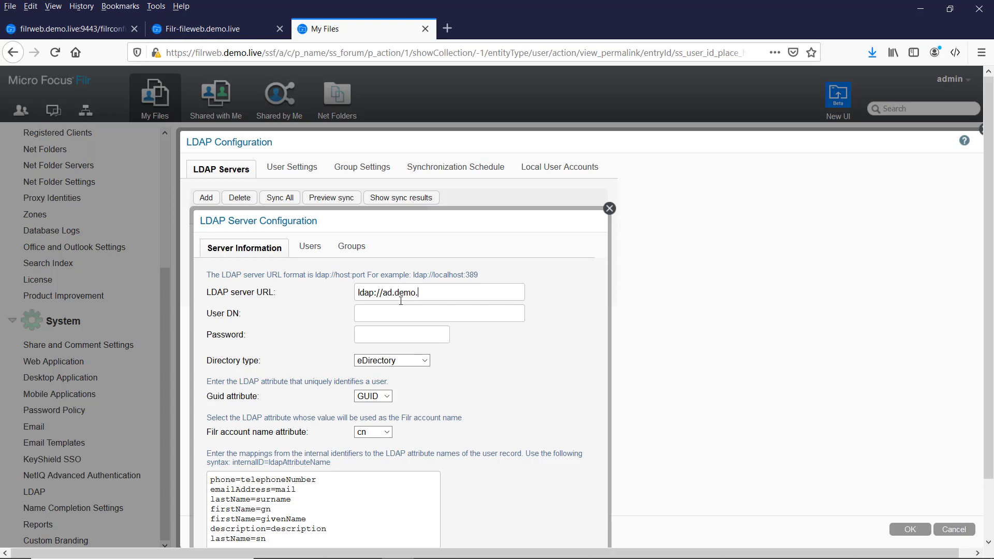
text(live:389)
click(371, 314)
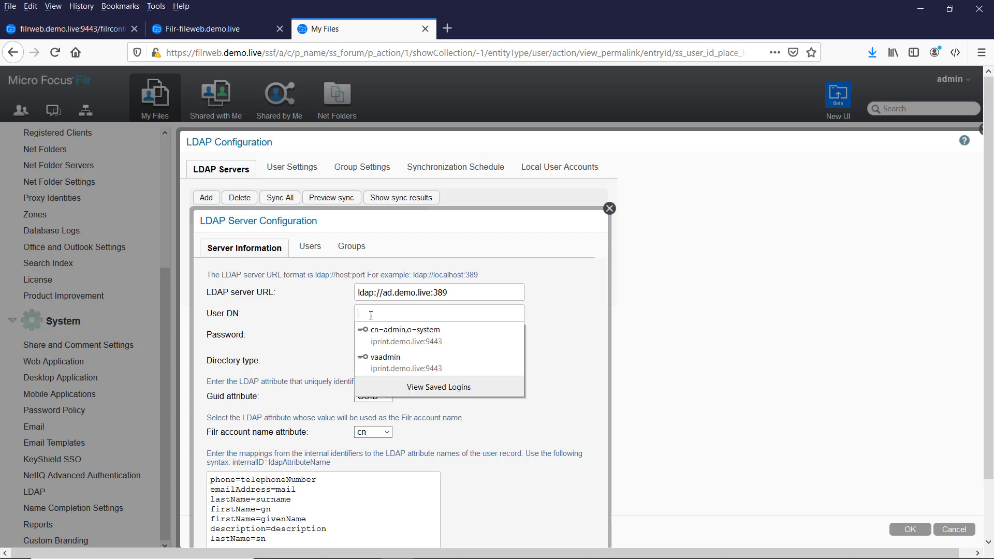
click(376, 310)
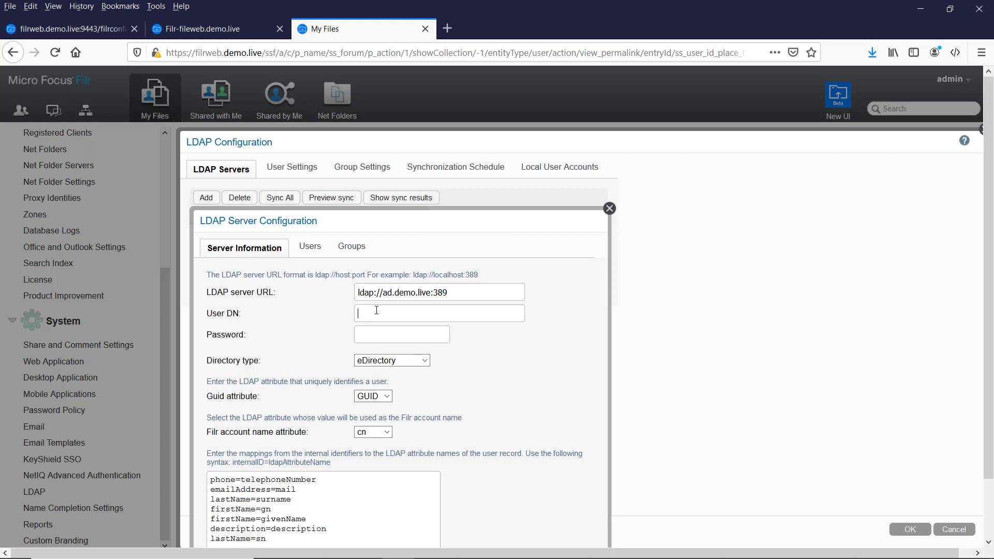
text(cn)
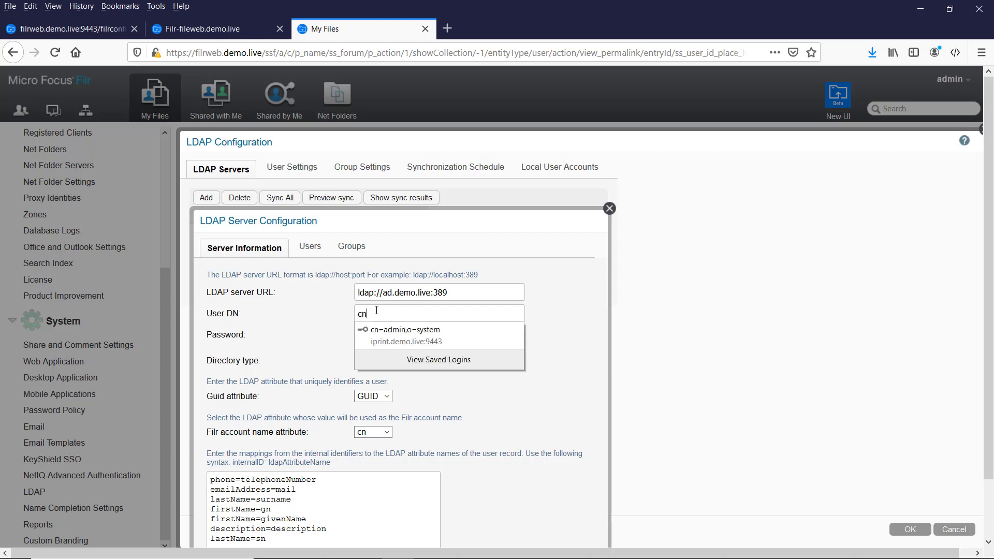
text(=fi)
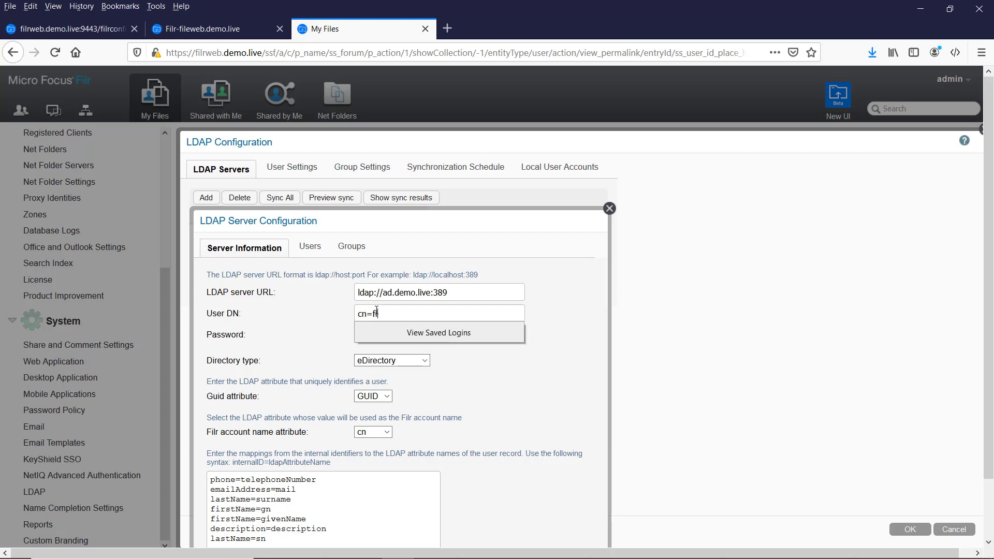
text(lrproxy,ou=mgmt,dc=utopia,dc=micro)
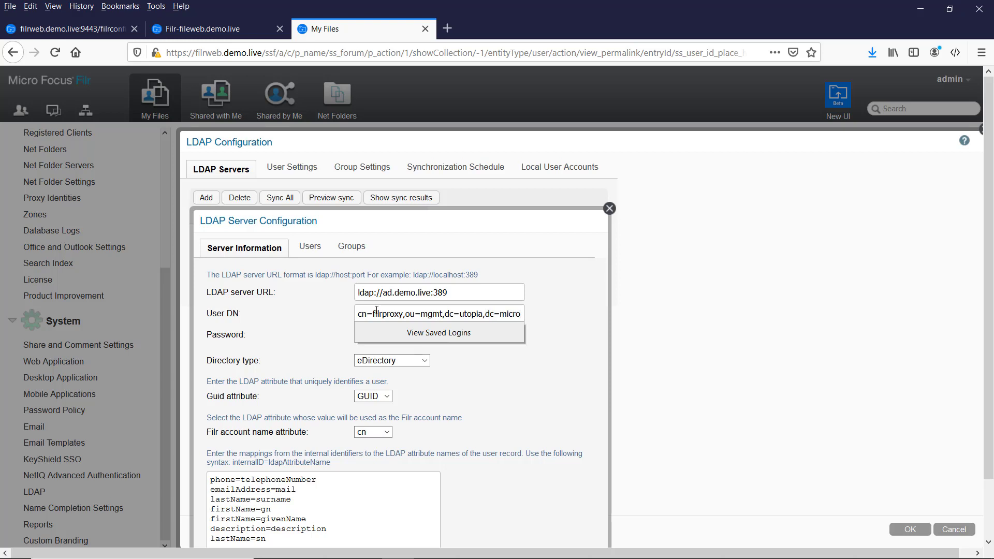
text(focus,dc=)
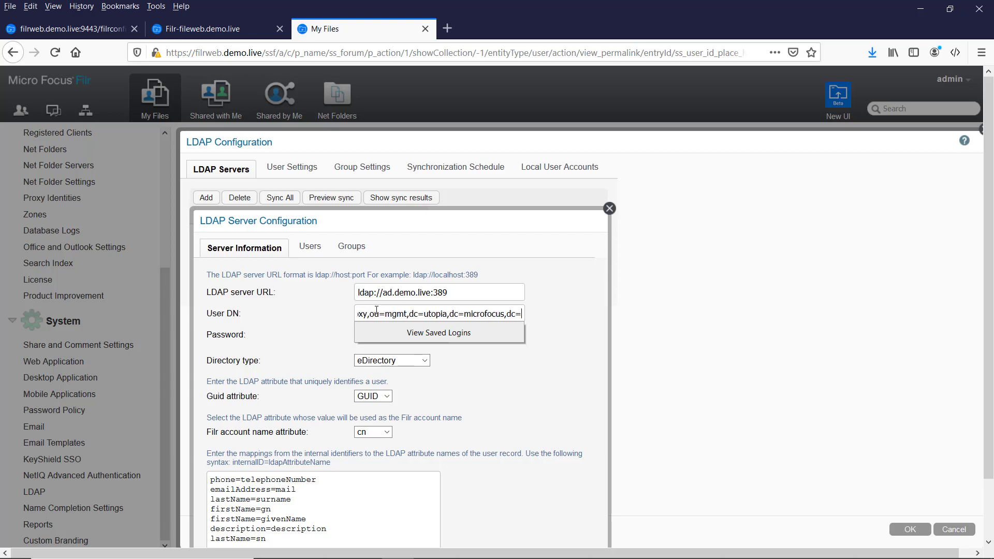
text(com)
key(Tab)
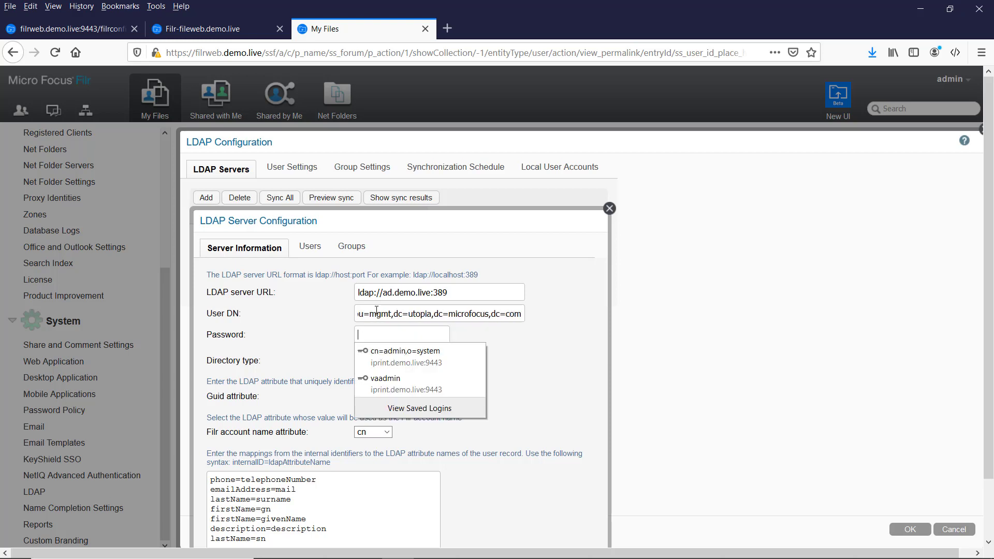
text(******)
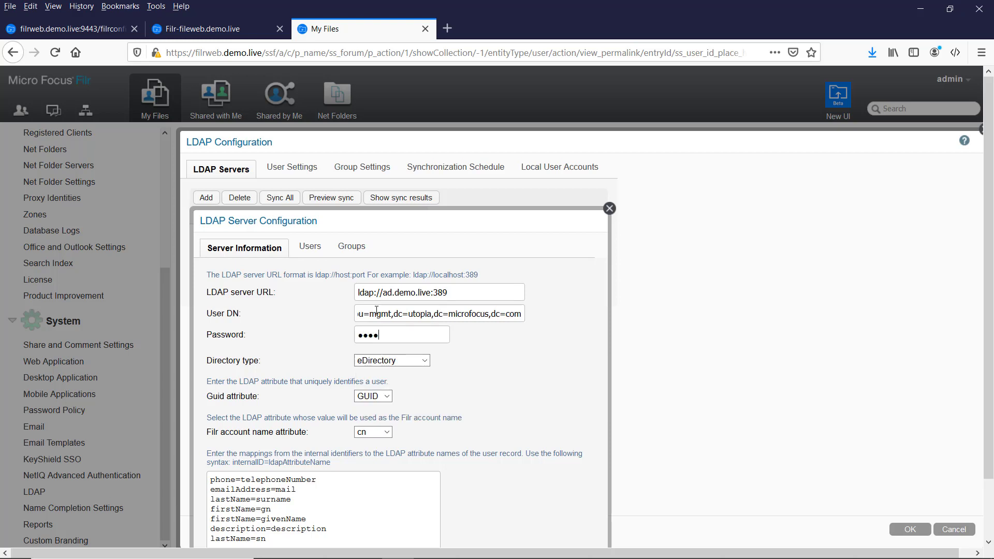
text(****)
click(396, 360)
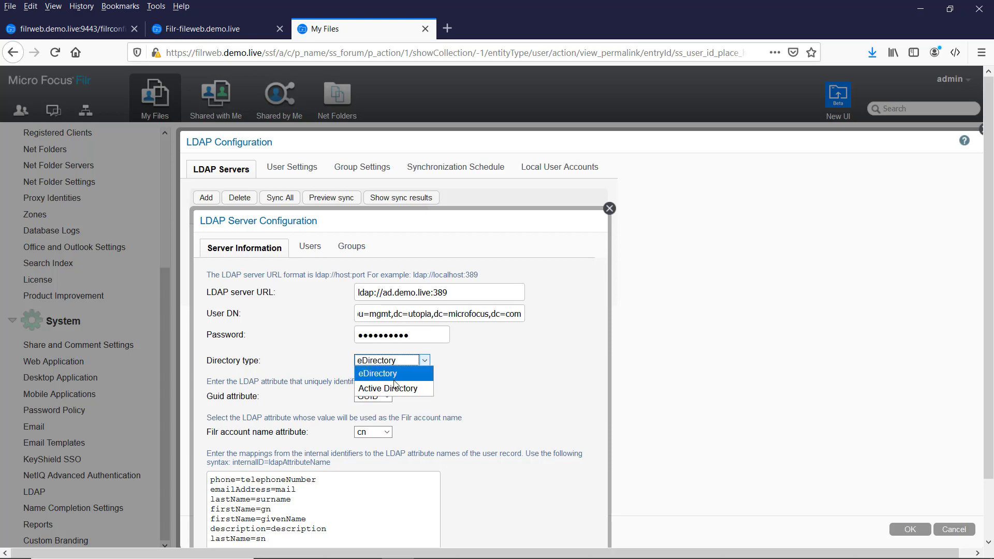
click(395, 387)
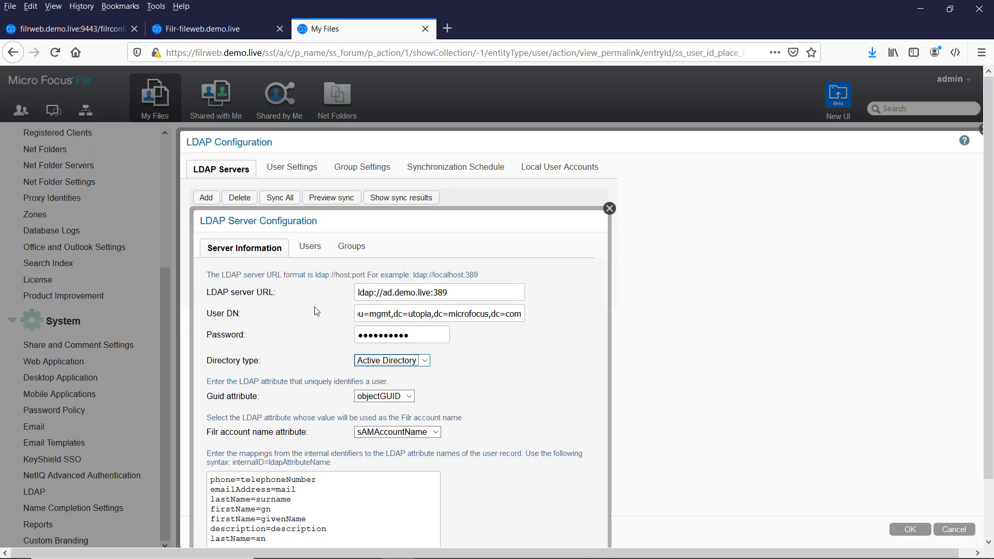
click(305, 253)
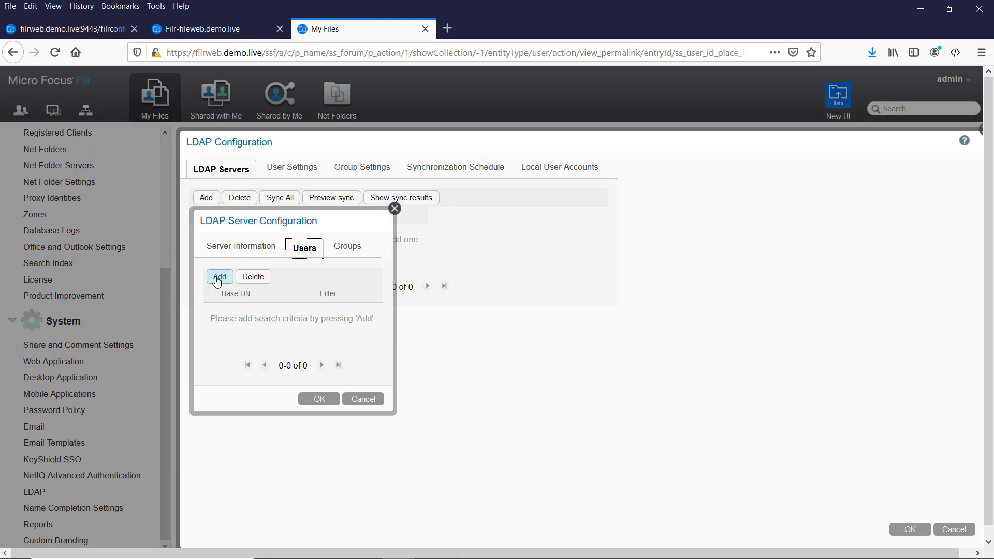
Add a user search with base DN ou=London,dc=utopia,dc=microfocus,dc=com, searching subtrees.
click(217, 279)
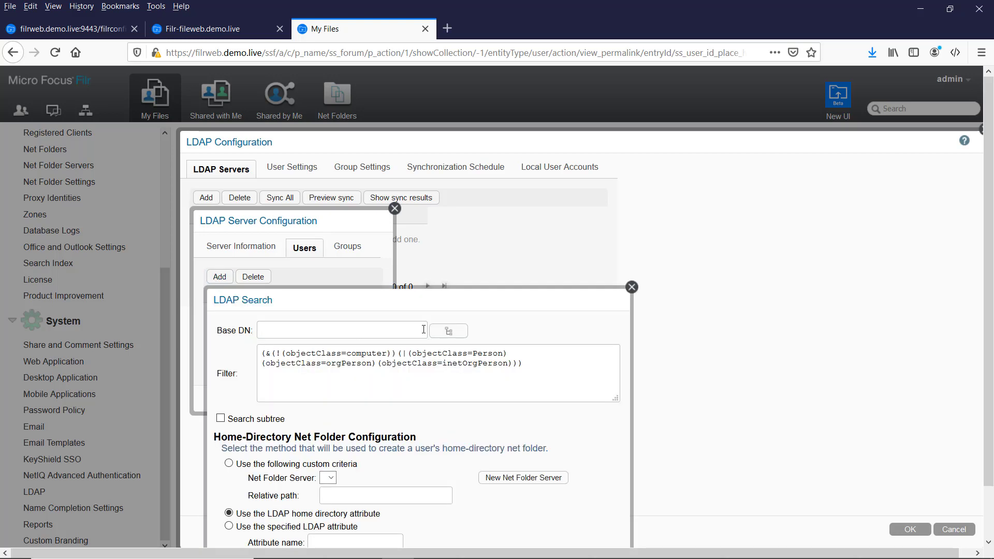
click(448, 333)
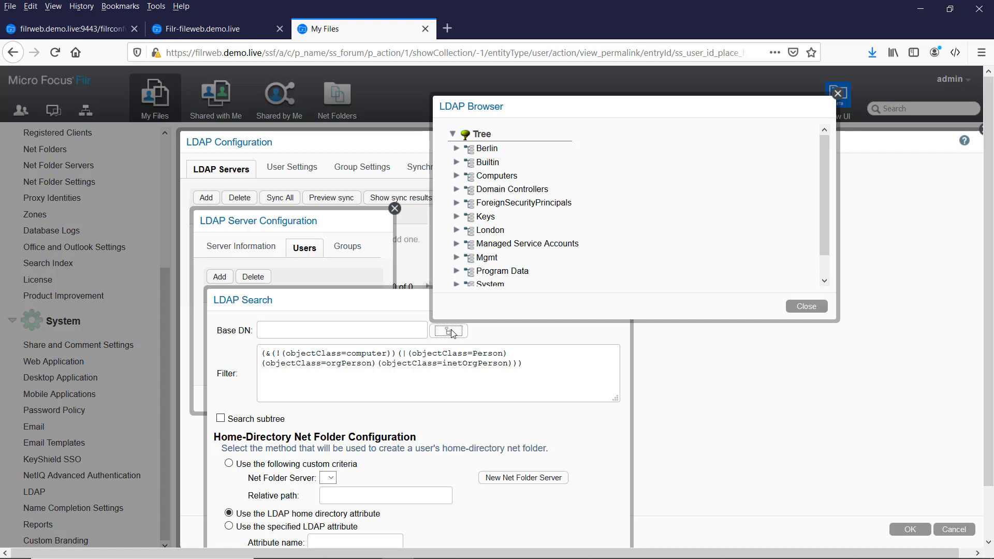
click(491, 230)
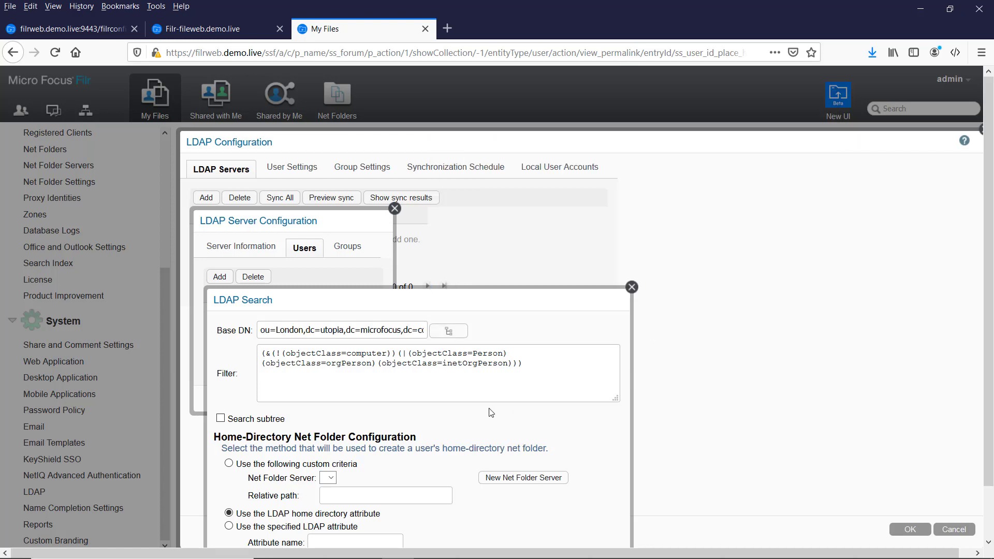
click(220, 418)
scroll(386, 412, down, 2)
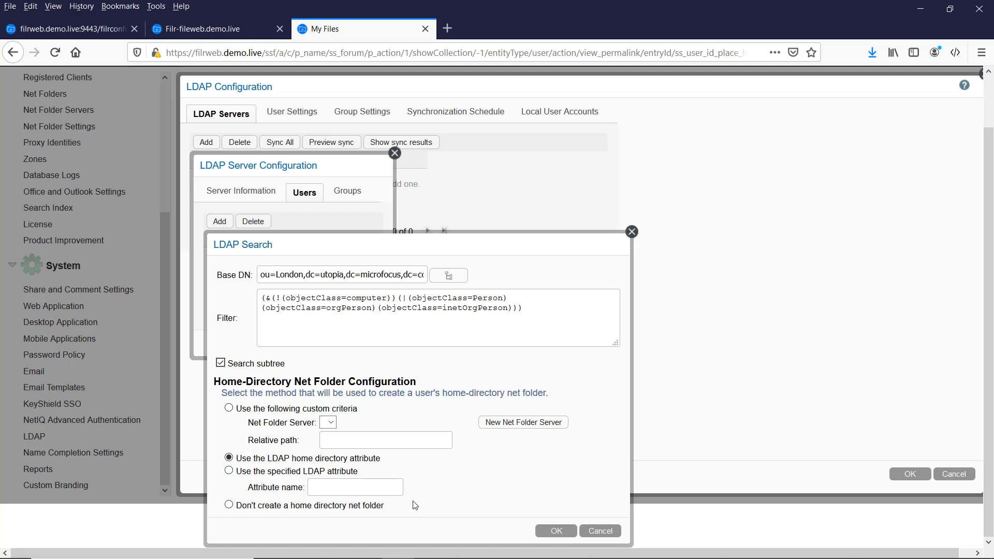
click(552, 531)
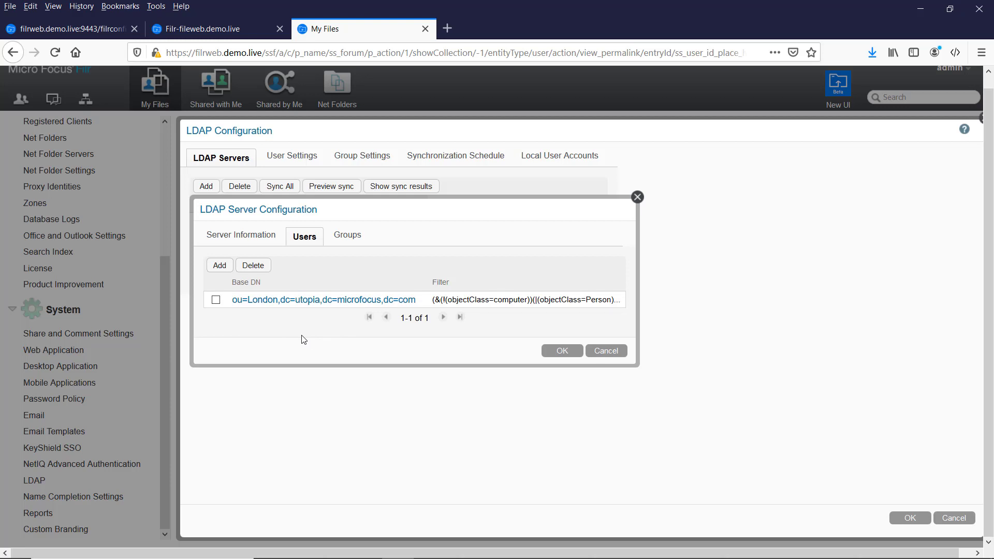
Add a group search based at the London OU with Search subtree enabled.
click(344, 236)
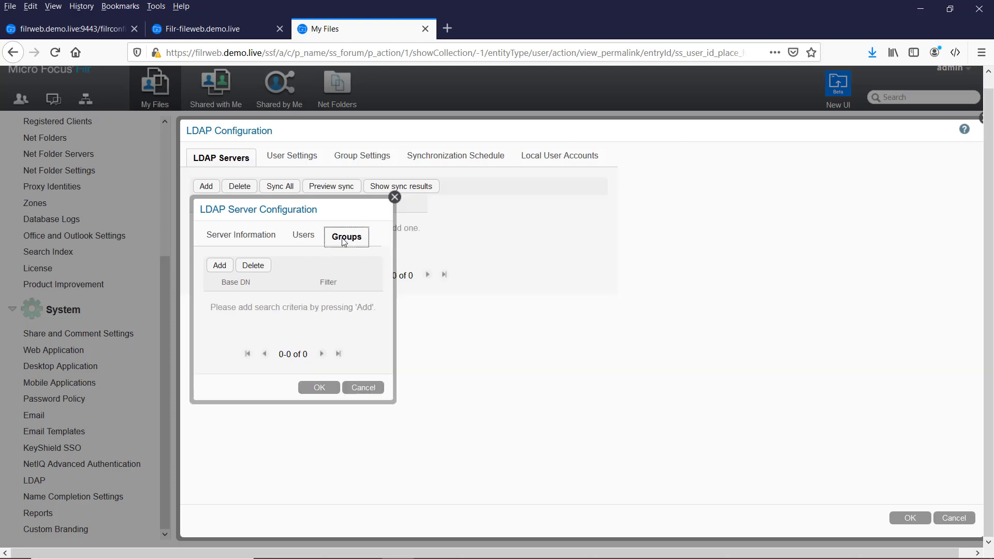
click(220, 267)
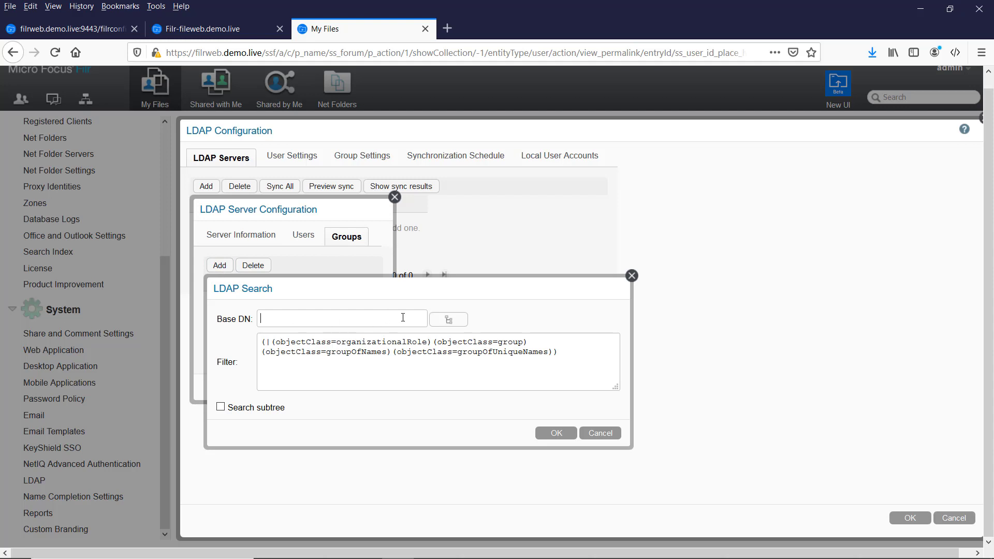
click(451, 322)
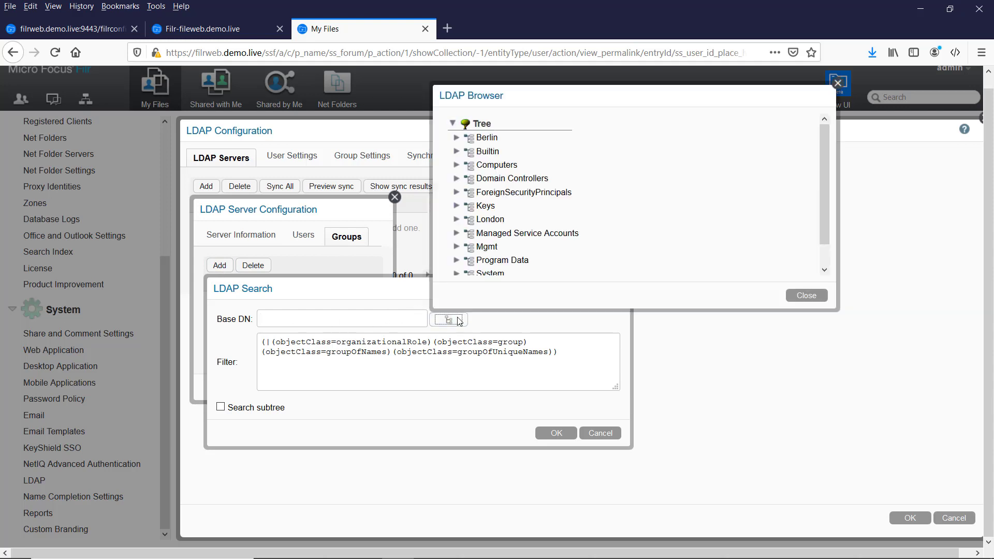
click(479, 220)
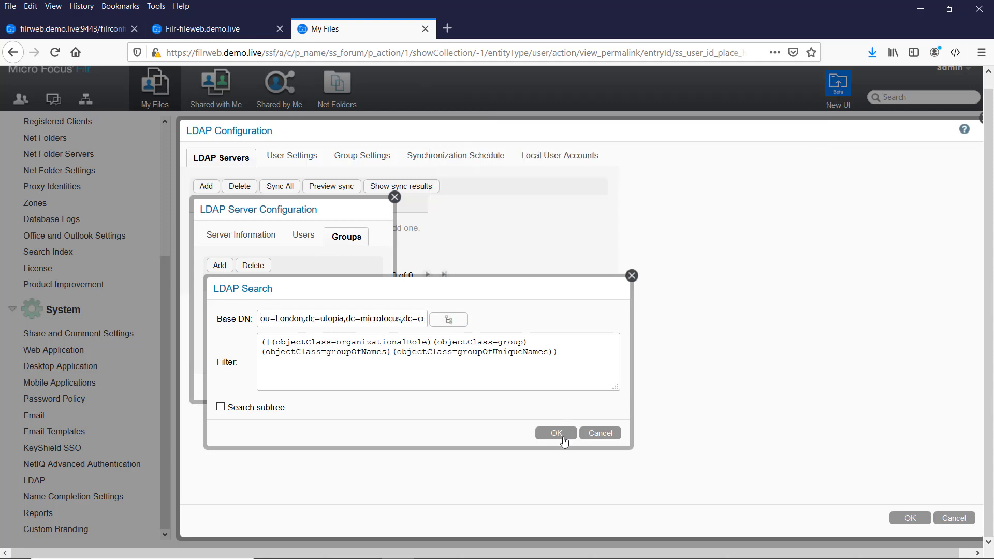
click(221, 408)
click(557, 433)
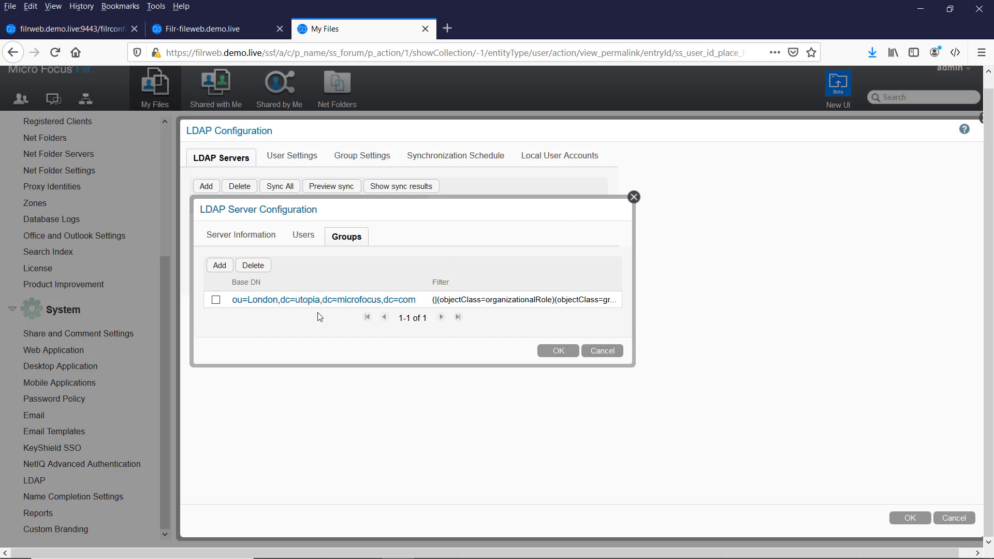
Review the London user search filter unchanged, then save the ad.demo.live LDAP server.
click(304, 237)
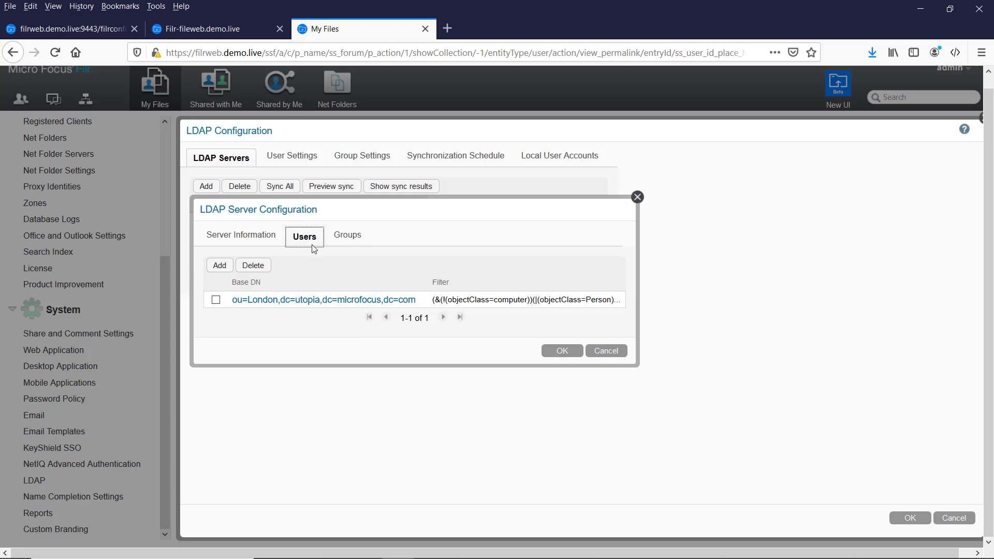
click(255, 302)
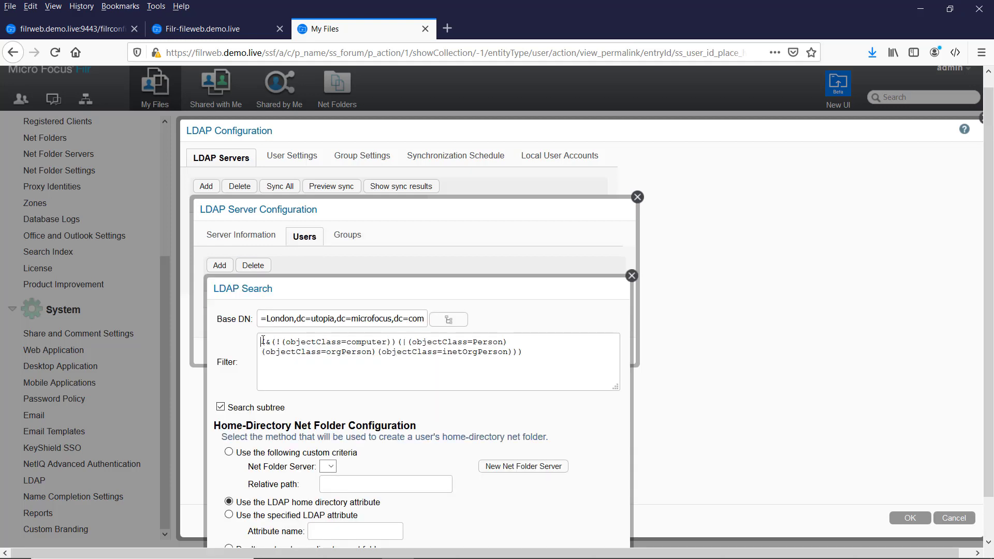
drag(262, 341, 545, 367)
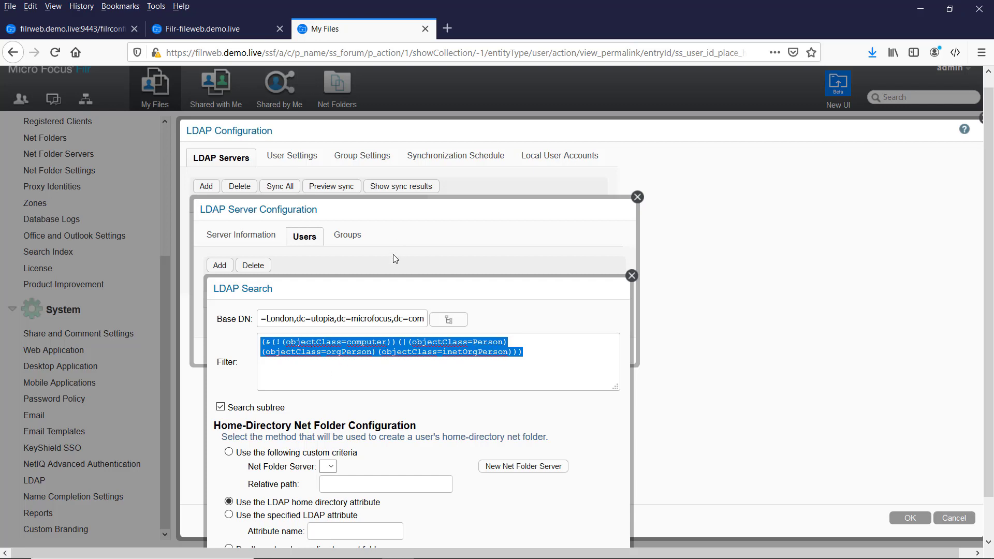
drag(397, 287, 480, 163)
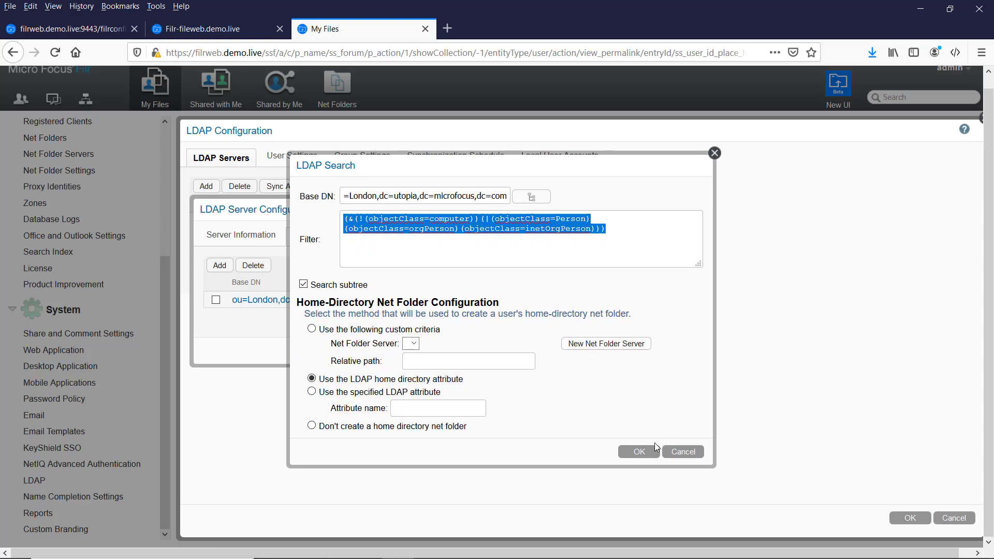
click(639, 451)
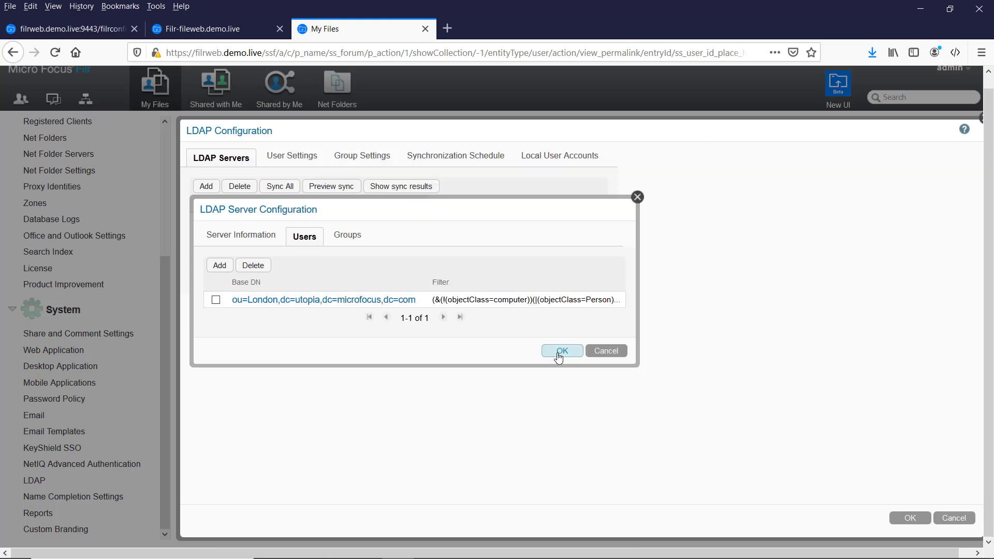
click(561, 352)
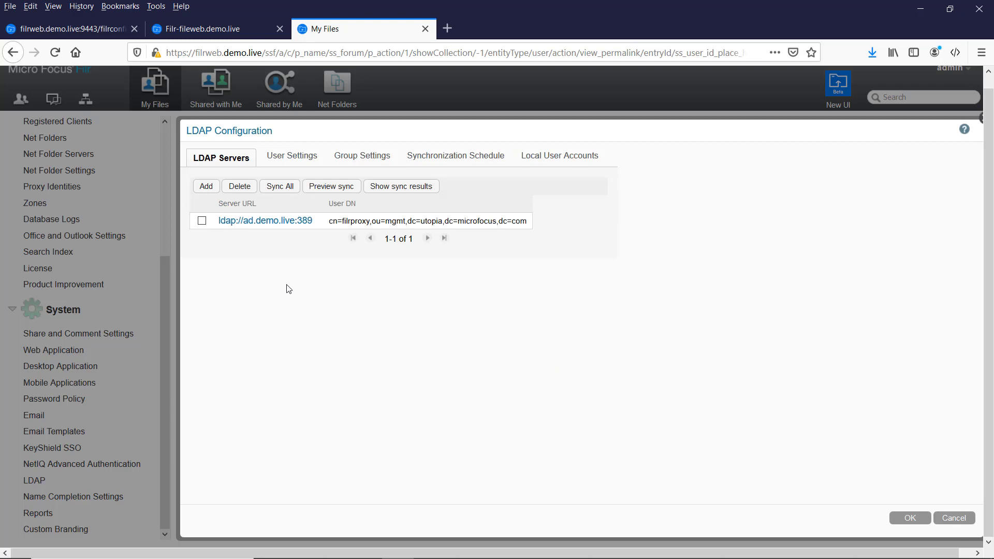
Make LDAP user sync delete removed accounts and their workspaces, with GMT London time zone.
click(299, 160)
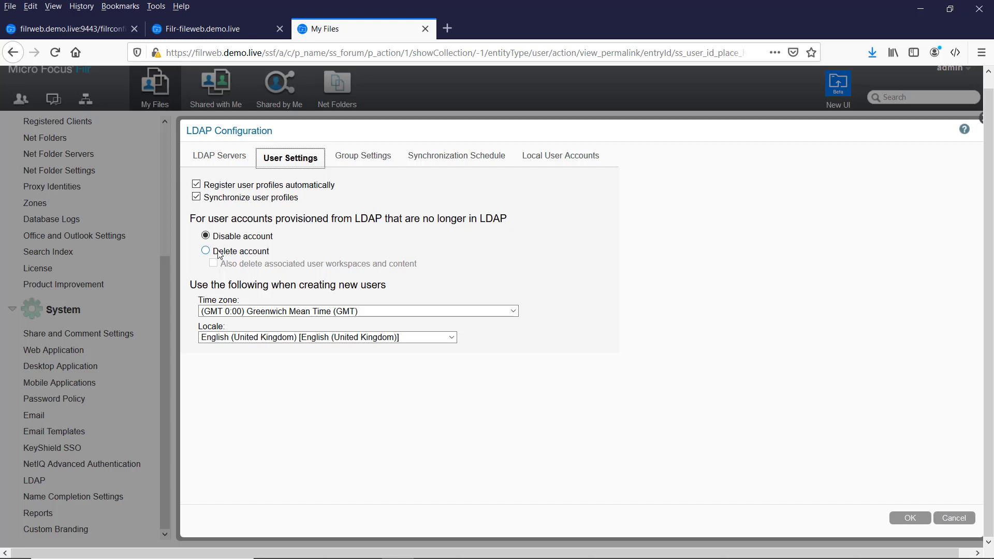
click(218, 252)
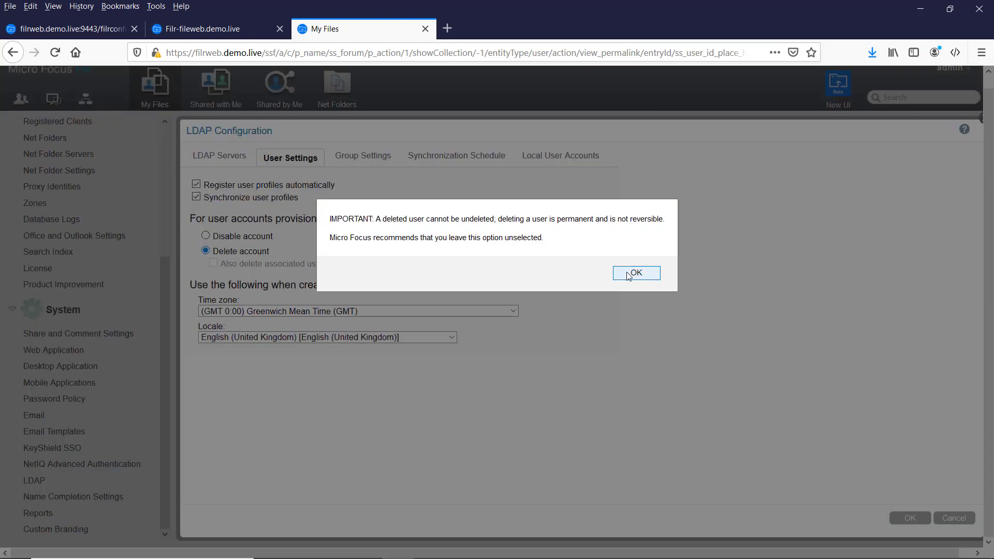
click(628, 275)
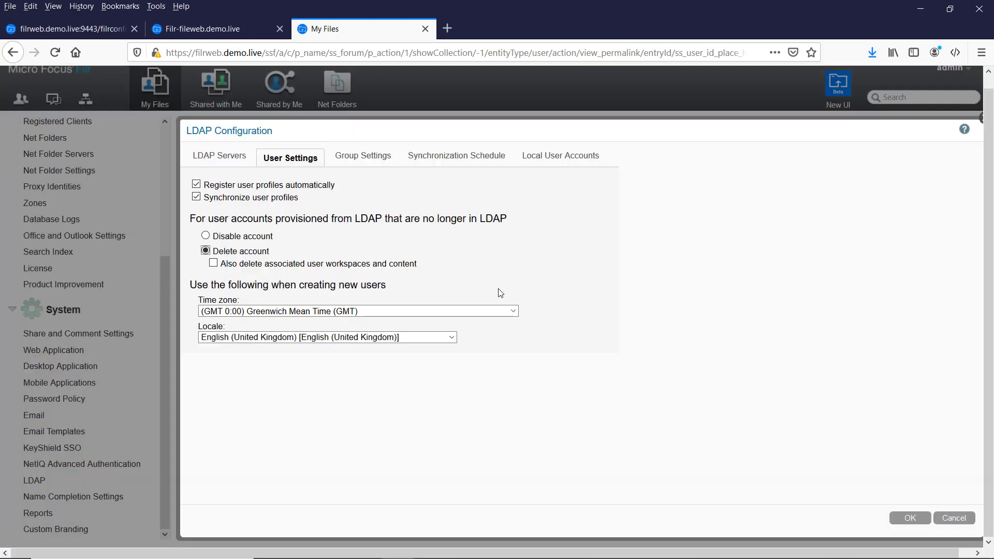
click(217, 265)
click(331, 311)
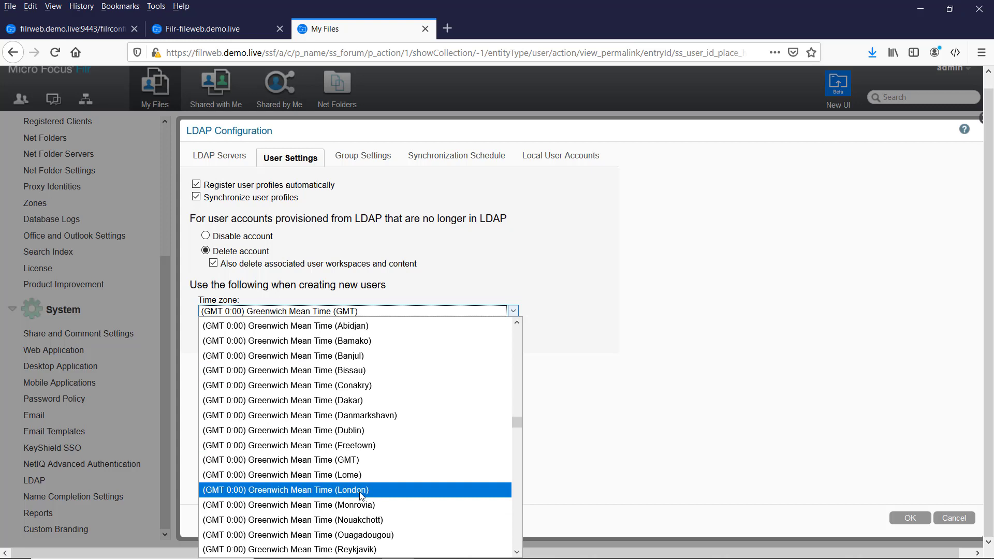
click(361, 490)
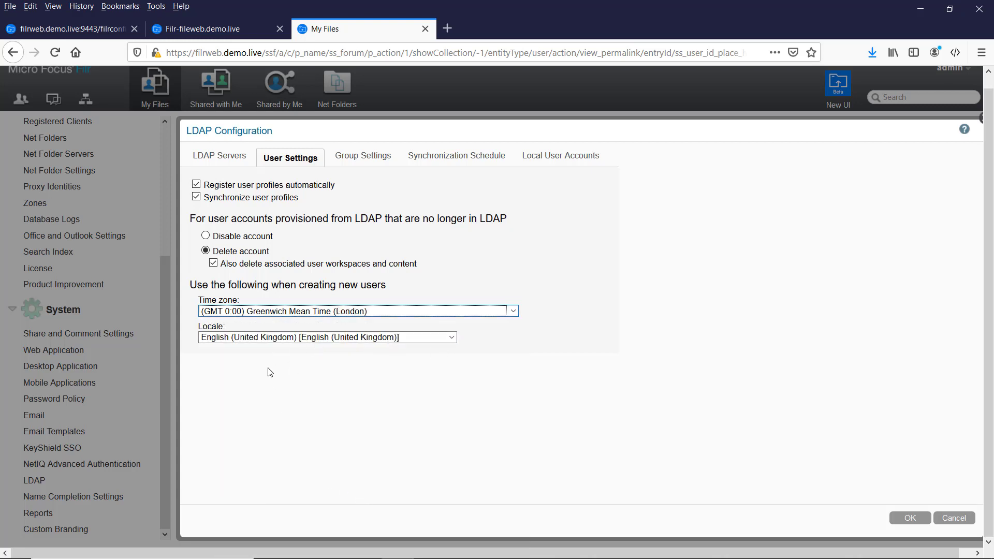
click(364, 157)
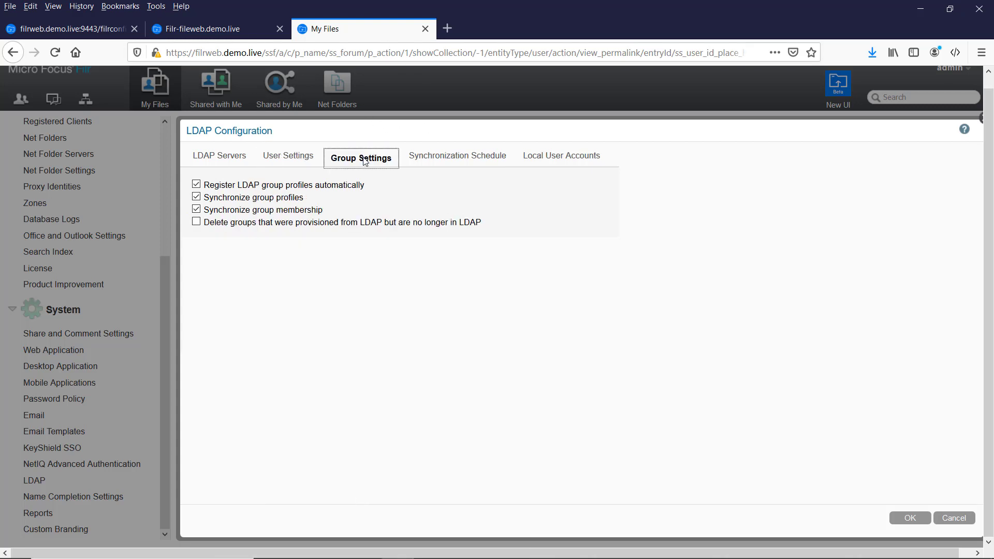
Make LDAP sync delete groups no longer in LDAP and enable the daily 12:15 GMT sync schedule.
click(197, 223)
click(446, 156)
click(196, 184)
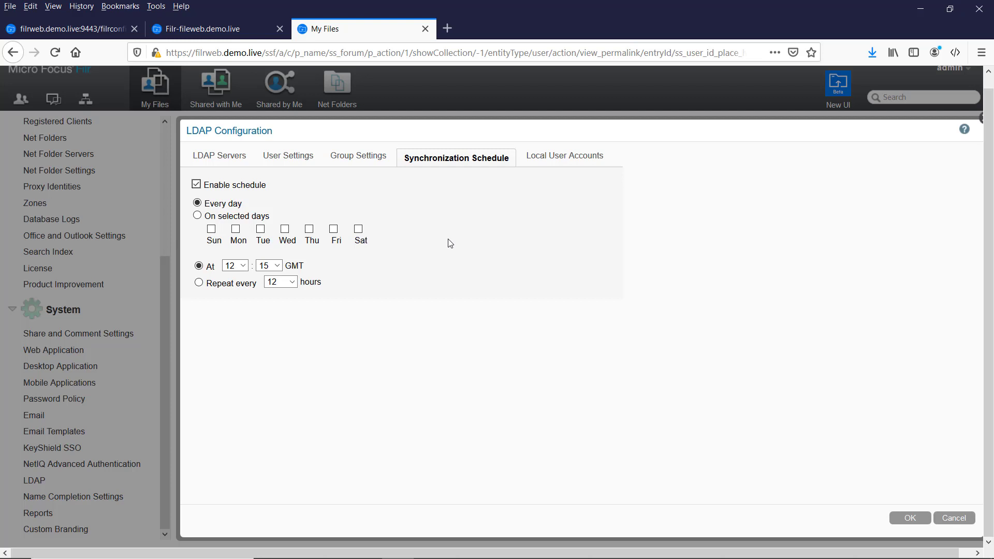
Show the Local User Accounts settings, leaving login allowed for local accounts not in LDAP.
click(548, 164)
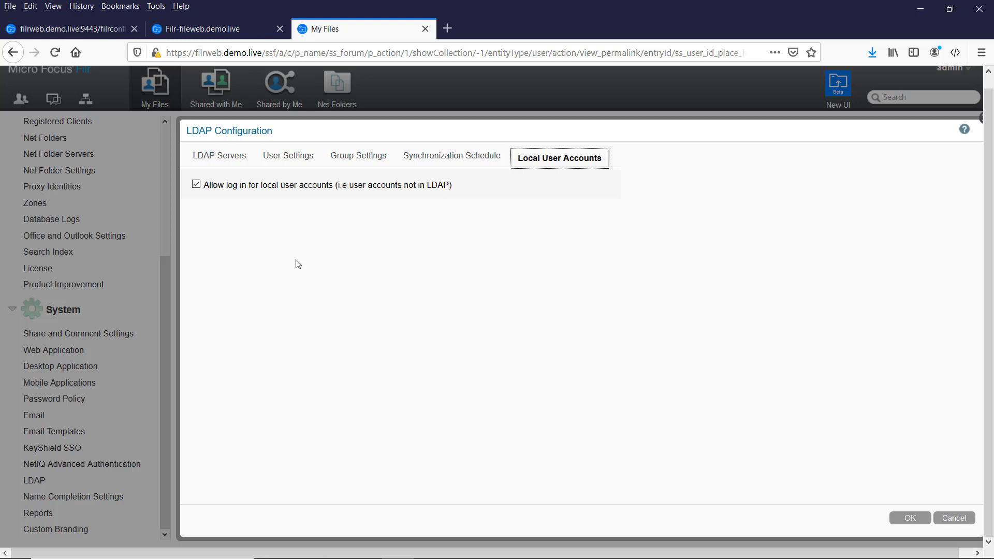
Save the LDAP configuration, then run Sync All to import 90 users and 3 groups.
click(910, 520)
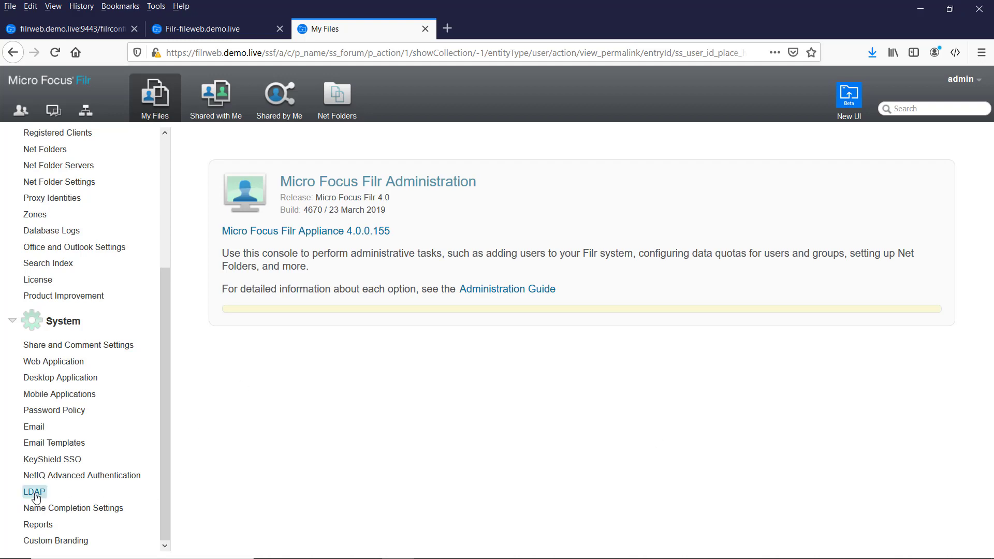
click(35, 492)
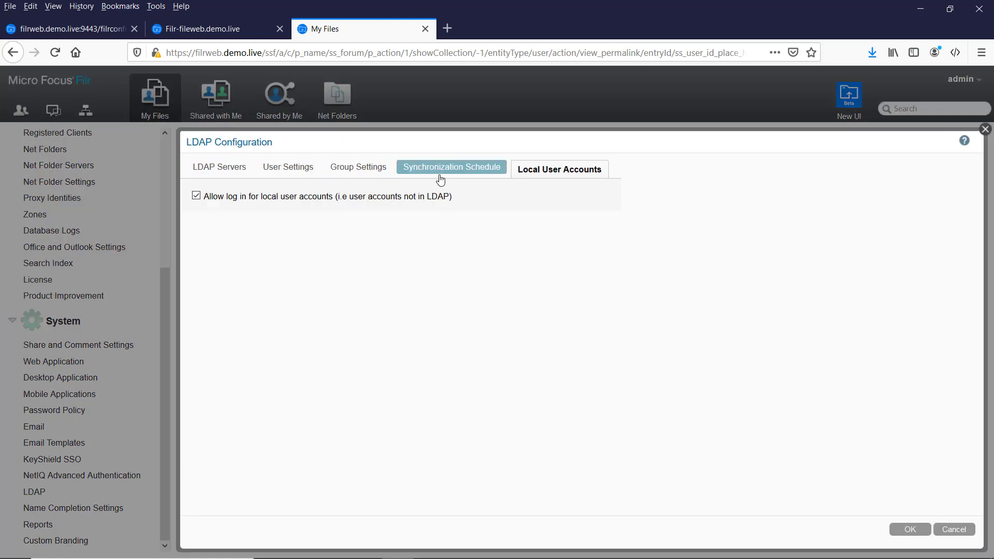
click(204, 174)
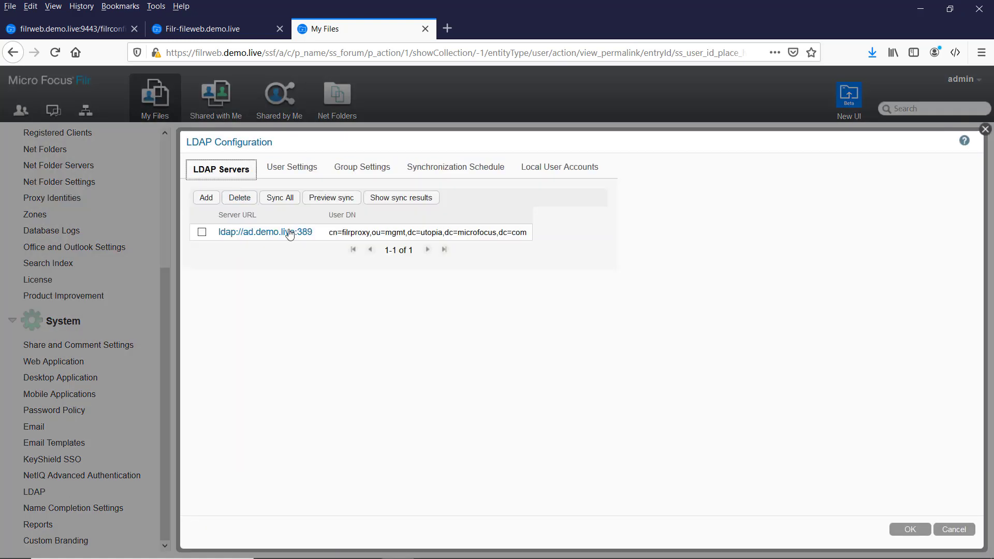
click(284, 203)
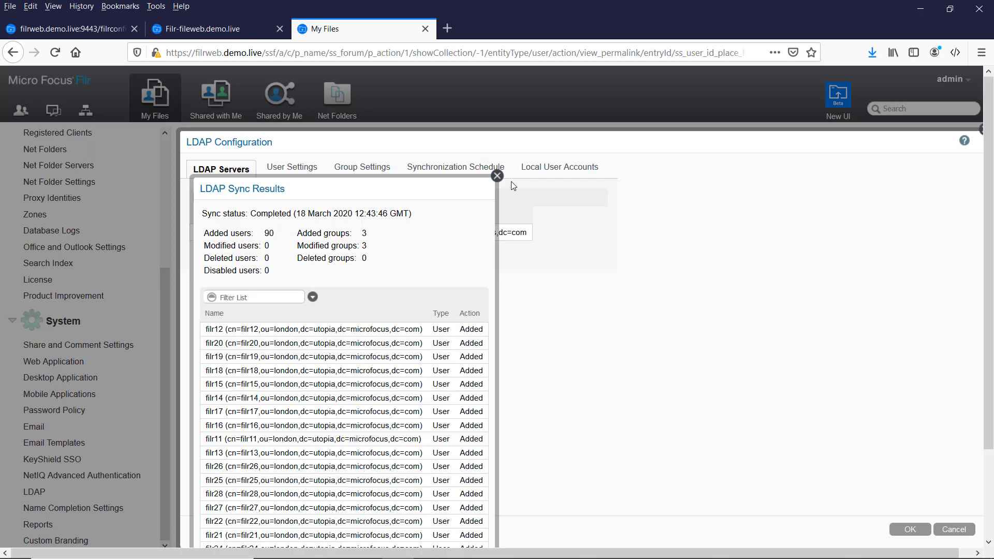
click(494, 178)
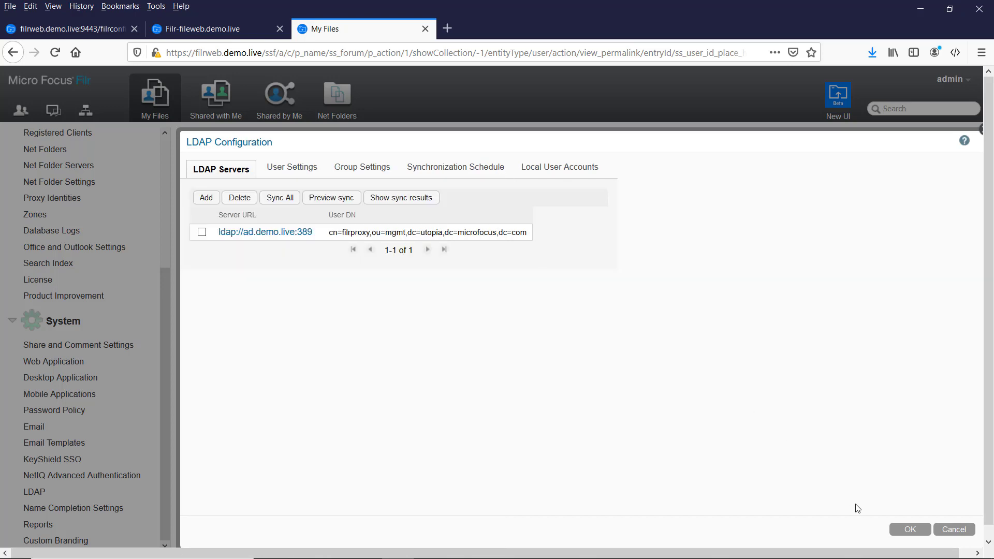
click(903, 528)
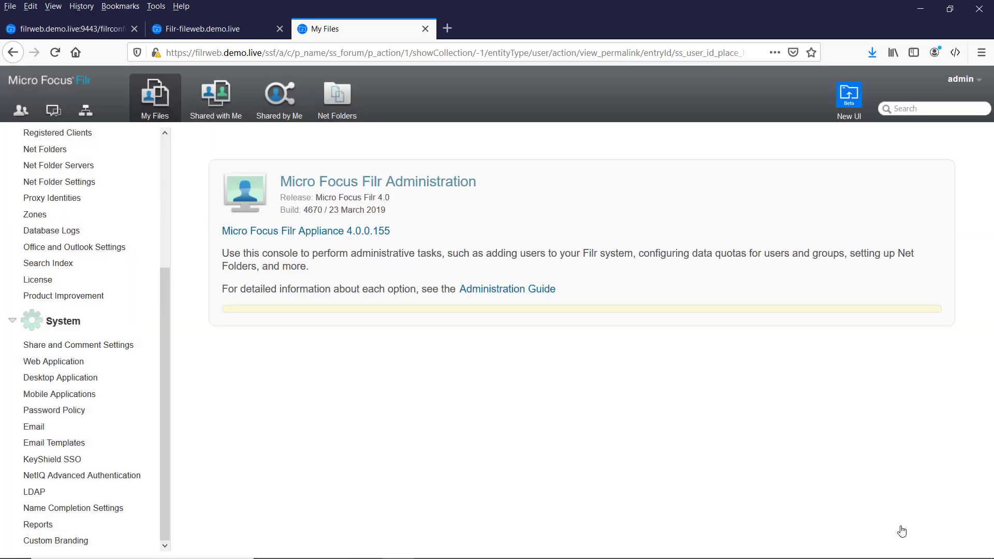
click(462, 558)
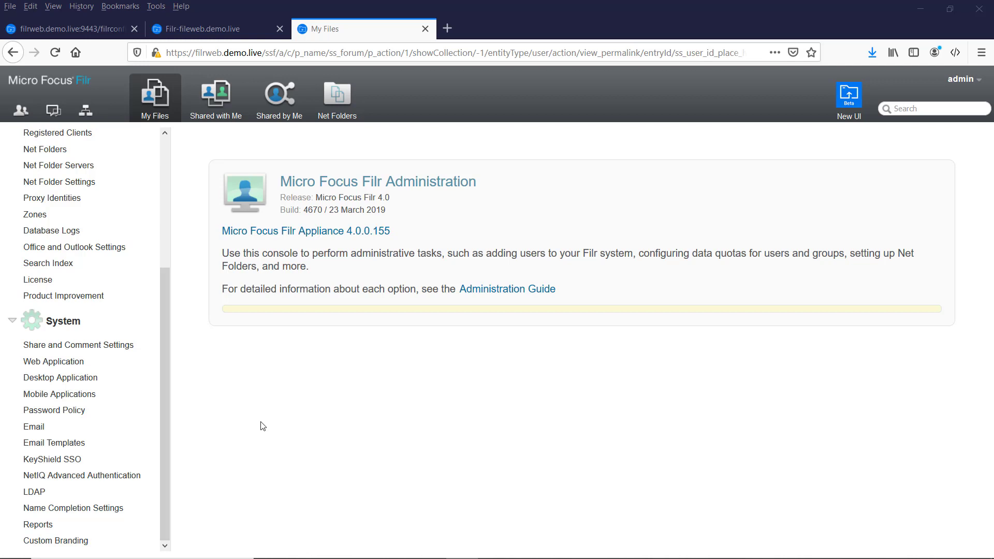
Start a new proxy identity titled 'Windows proxy' from the Proxy Identities page.
click(56, 202)
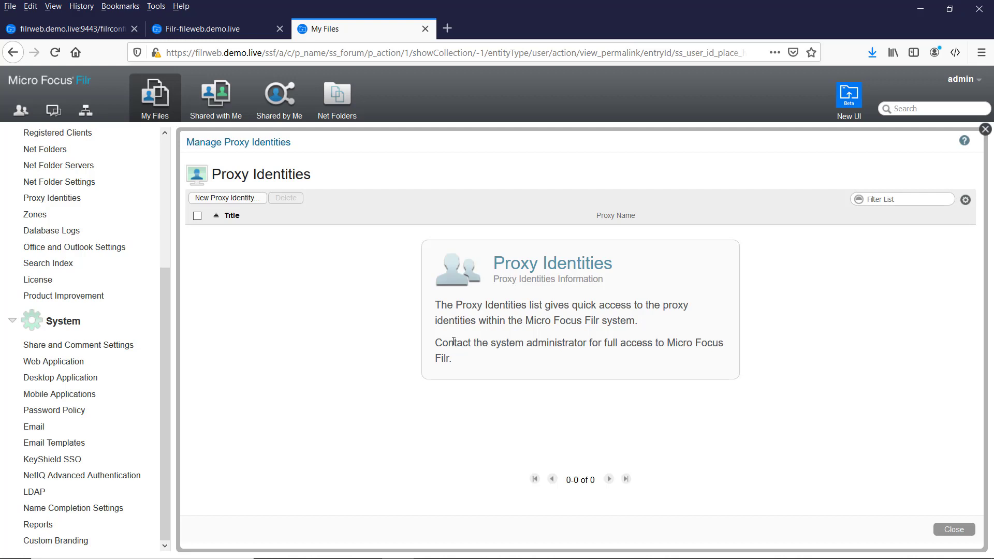
click(203, 198)
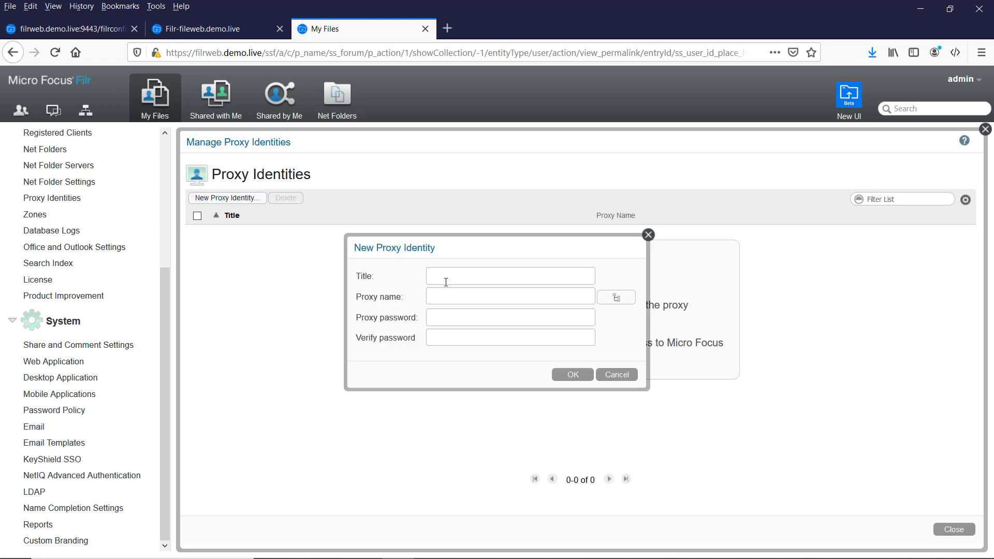
text(Windows proxy)
key(Tab)
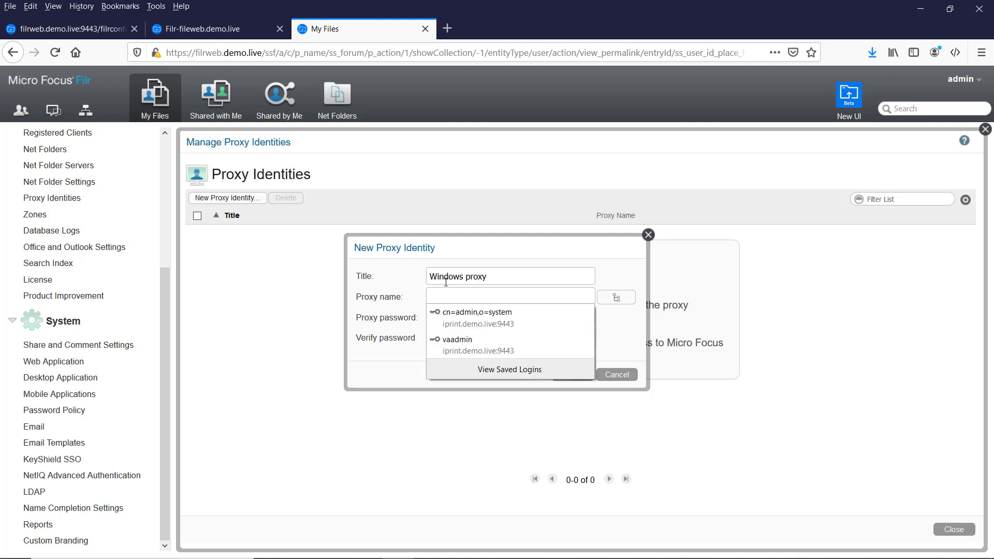
Pick the Mgmt > FilrProxy account, enter and confirm its password, and save the identity.
click(616, 298)
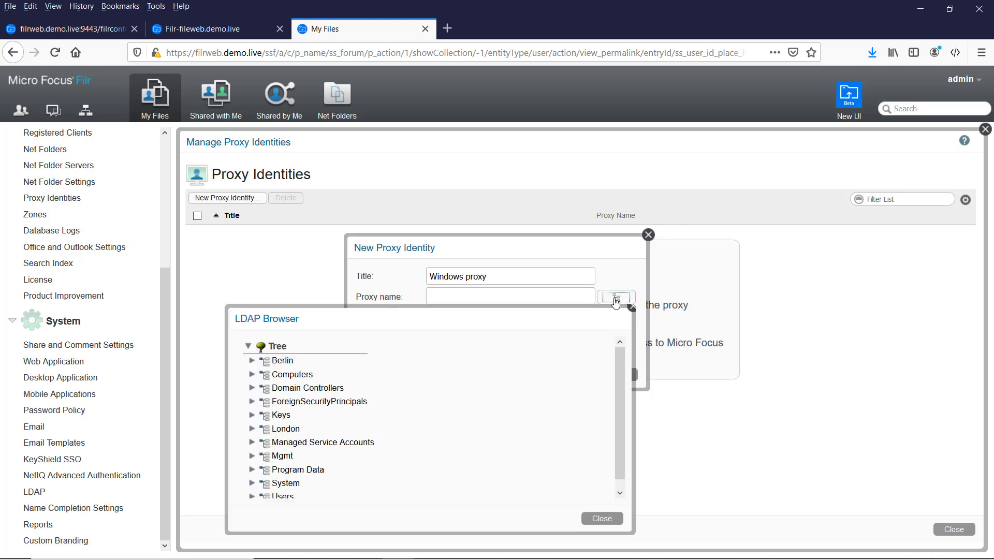
scroll(285, 452, down, 1)
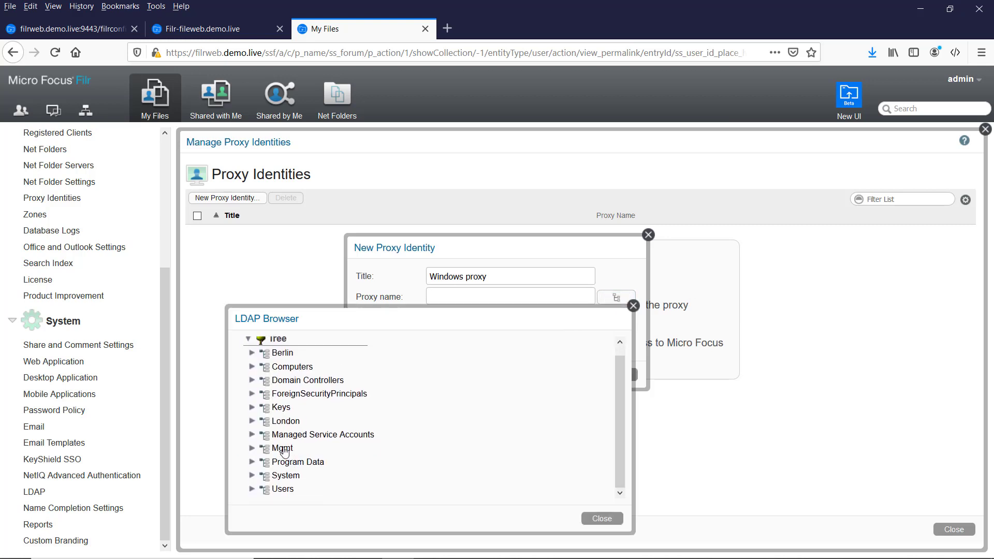
click(284, 449)
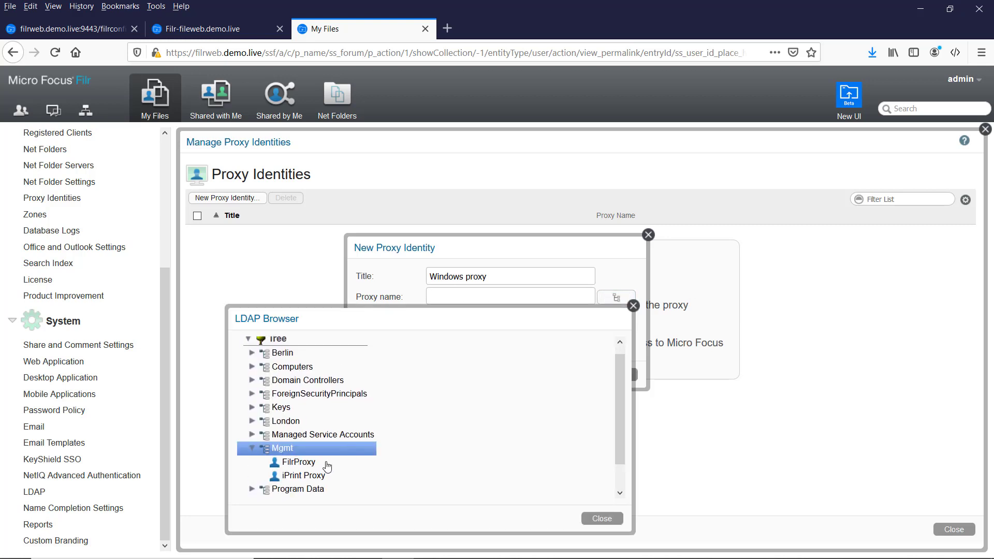
click(303, 462)
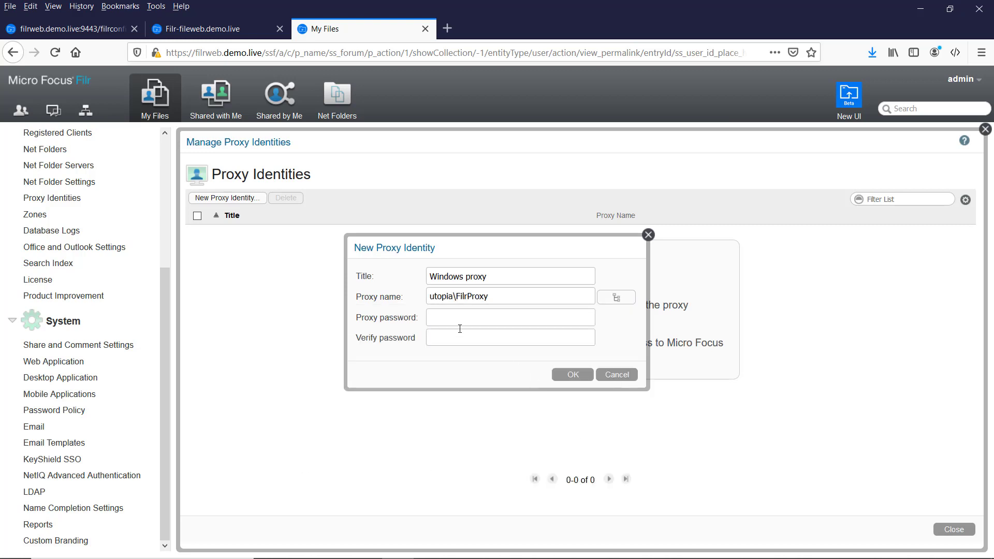
click(449, 311)
text(••••••••••)
key(Tab)
text(••••••••••)
click(563, 380)
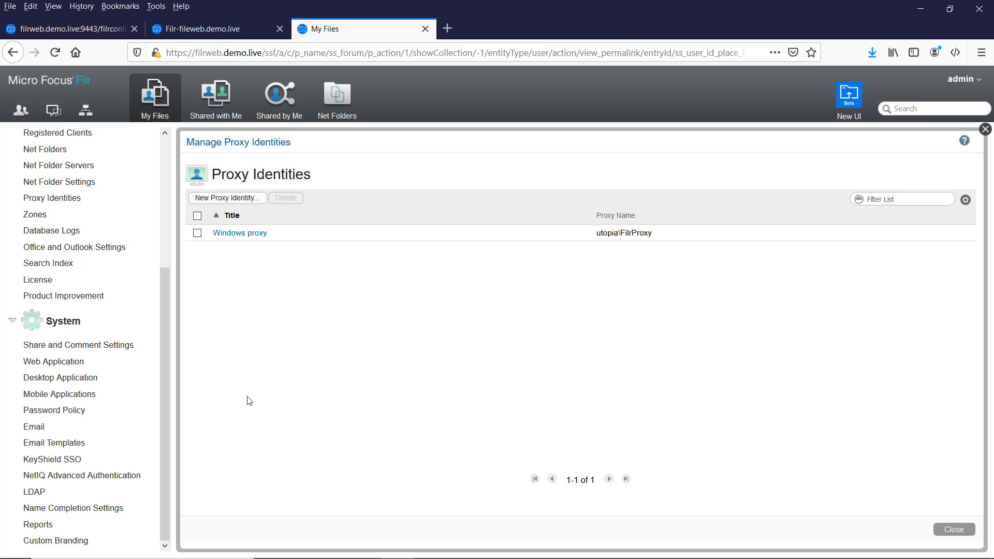
drag(166, 440, 165, 375)
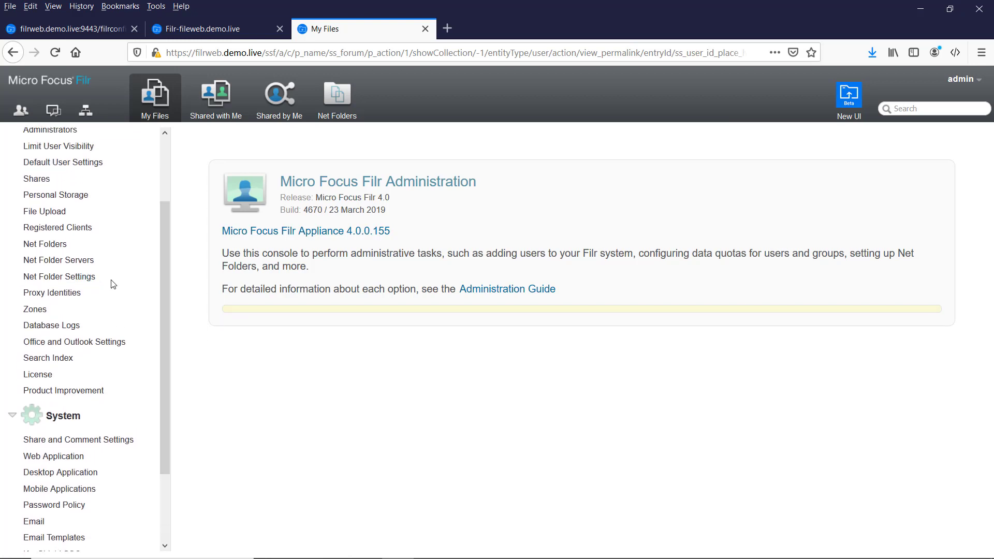
Open Net Folder Servers to list the fs1.utopia.microfocus.com-users server.
click(63, 263)
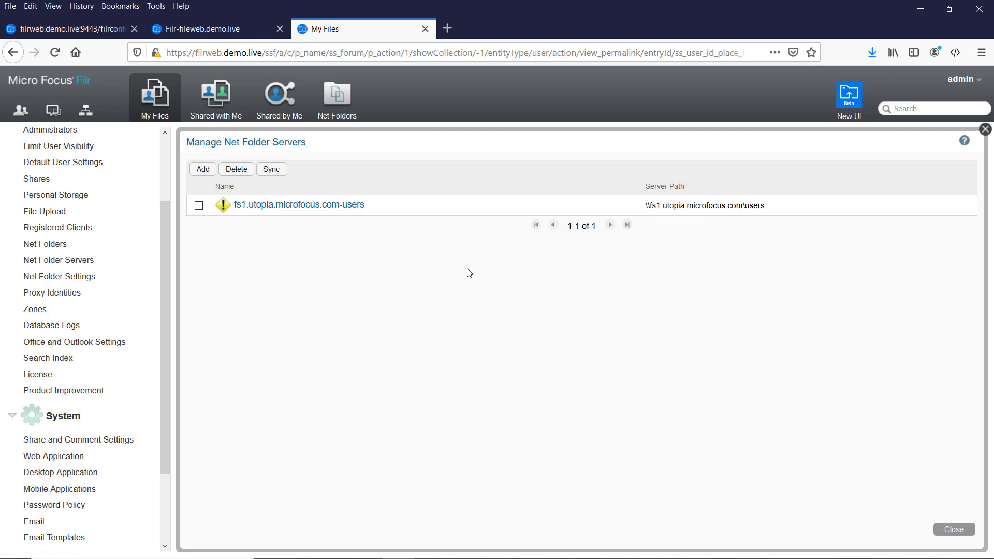
Edit the fs1.utopia.microfocus.com-users server and choose Microsoft Windows as its server type.
click(274, 207)
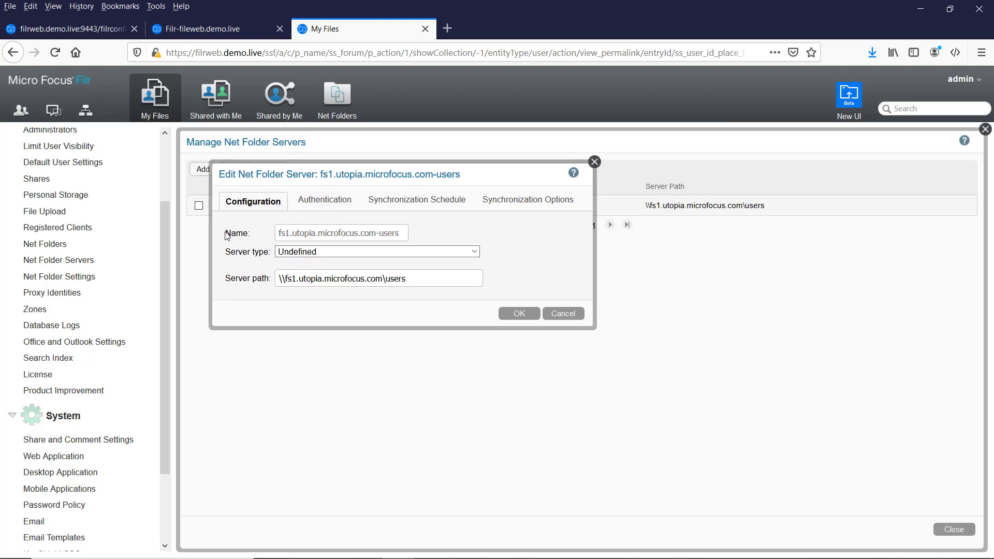
click(321, 254)
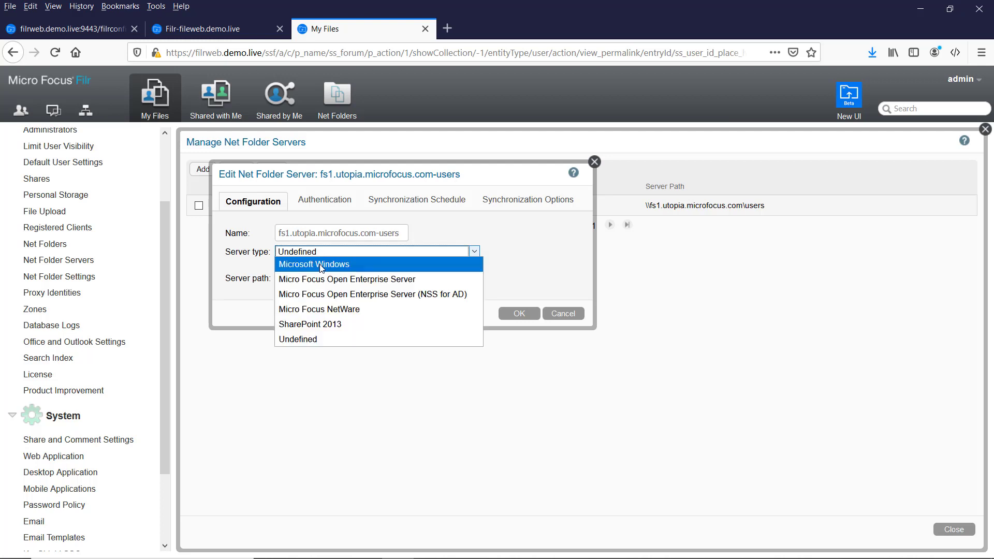
click(321, 265)
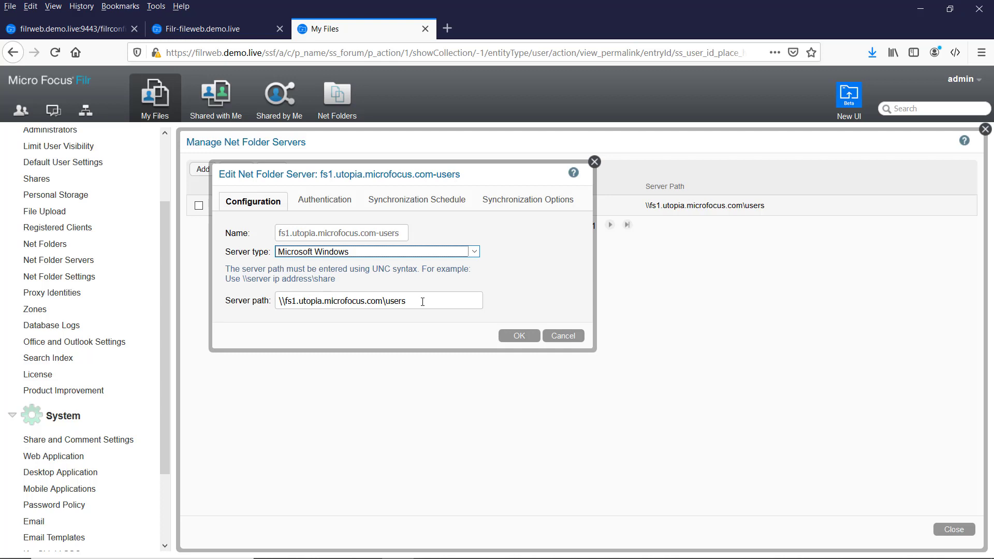
Authenticate the users server with the 'Windows proxy' identity and confirm the connection test succeeds.
click(332, 207)
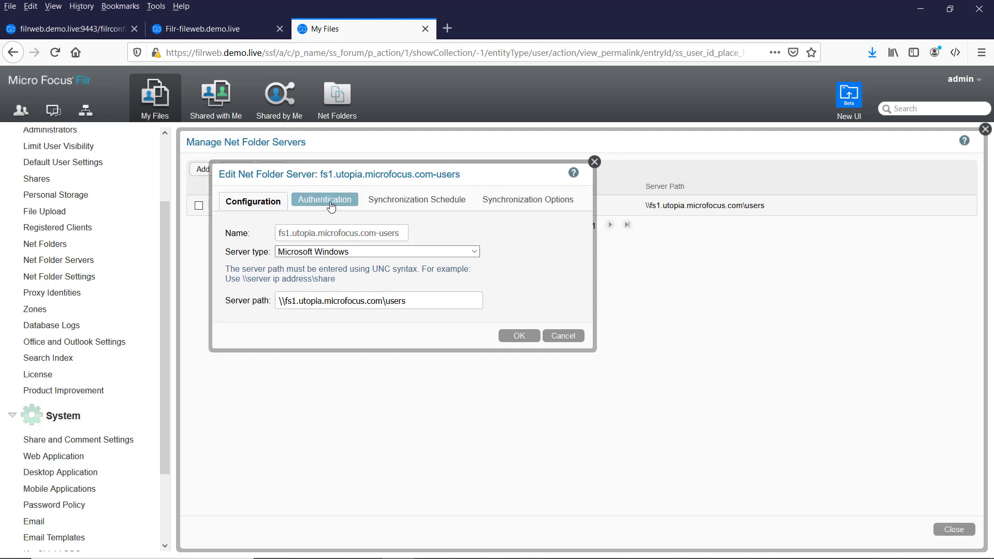
click(362, 309)
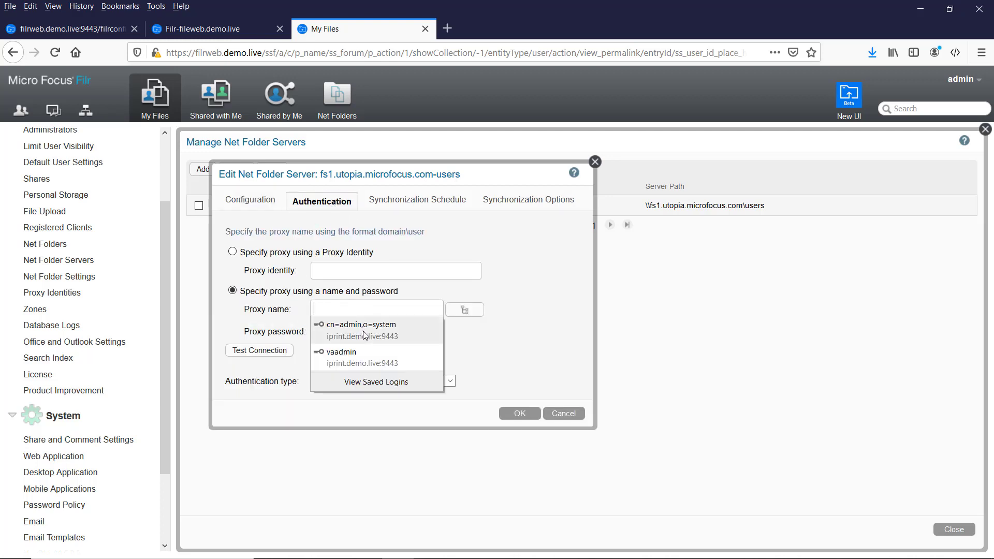
click(275, 330)
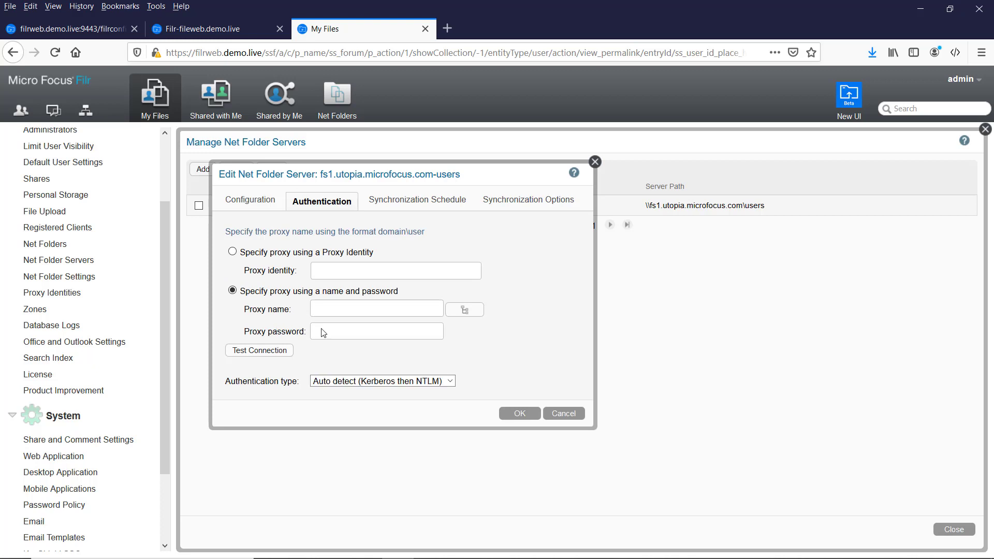
click(249, 253)
click(332, 270)
text(win)
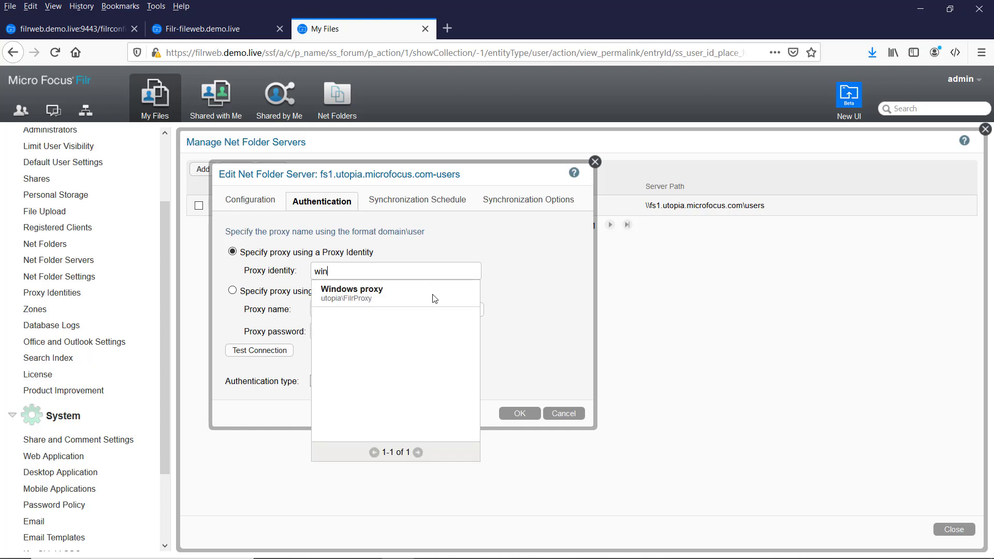
click(356, 291)
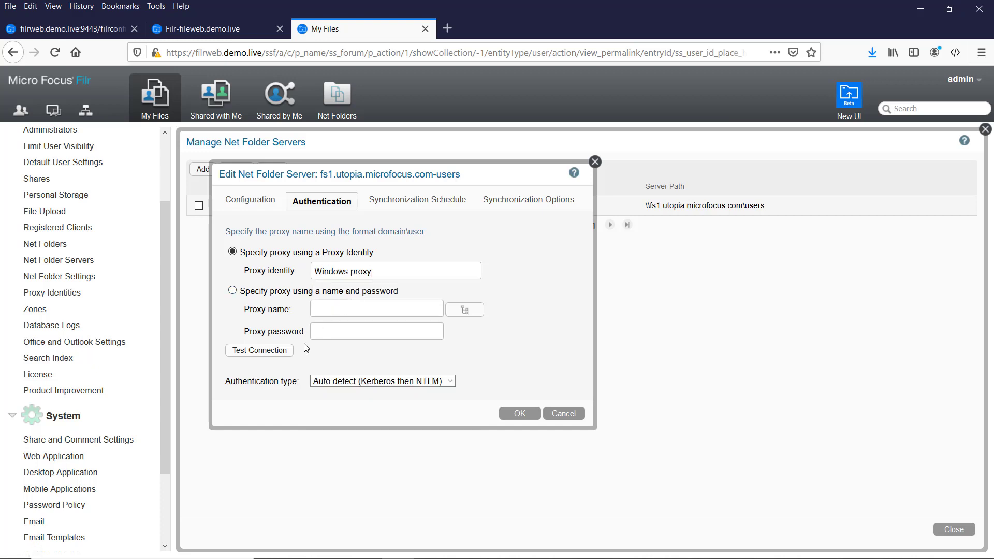
click(263, 355)
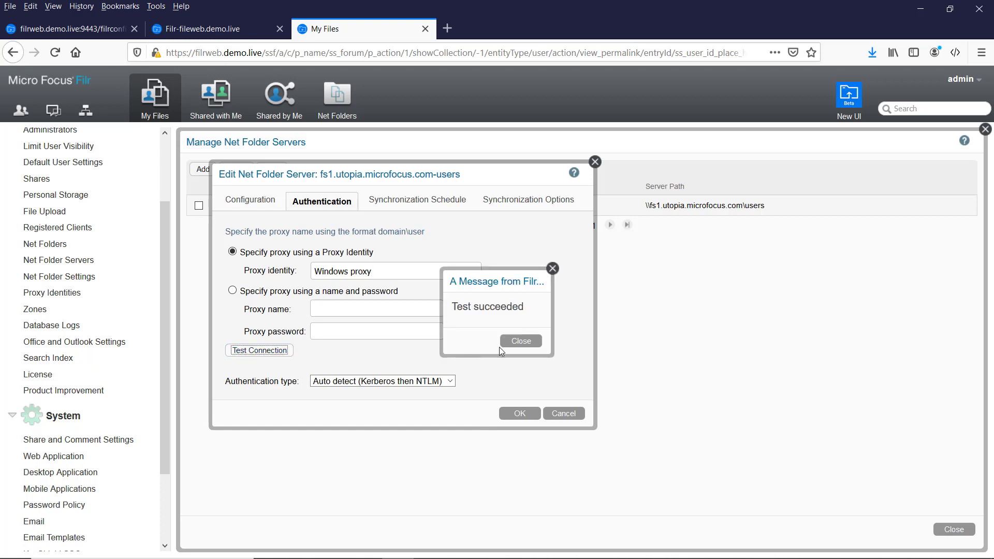
click(520, 341)
Set the users server's daily synchronization to 19:00 GMT and view its synchronization options.
click(397, 205)
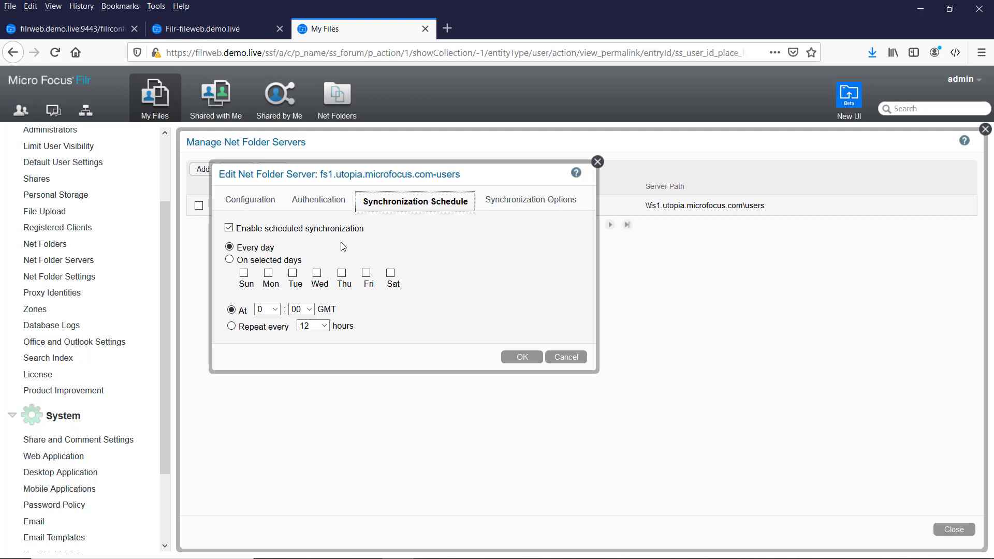
click(276, 310)
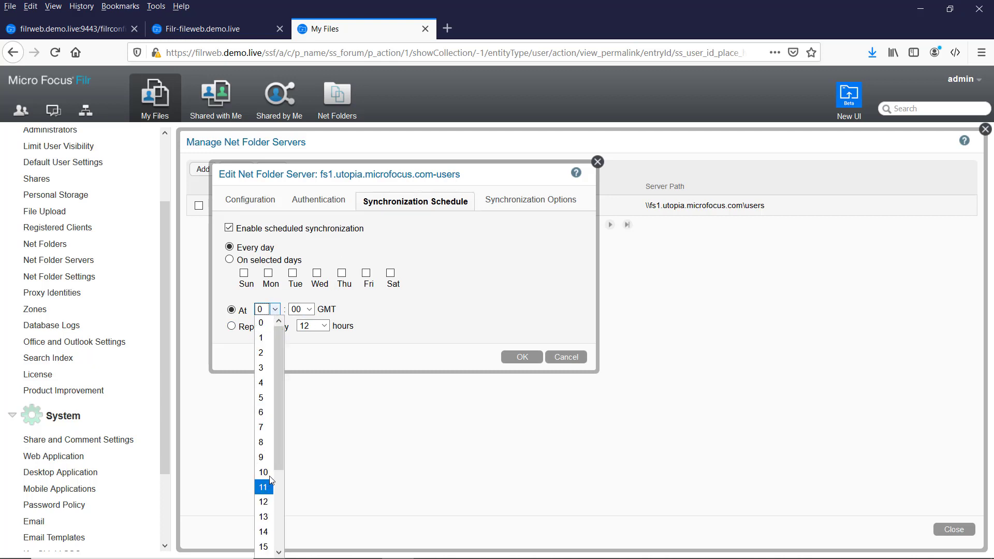
drag(281, 448, 281, 509)
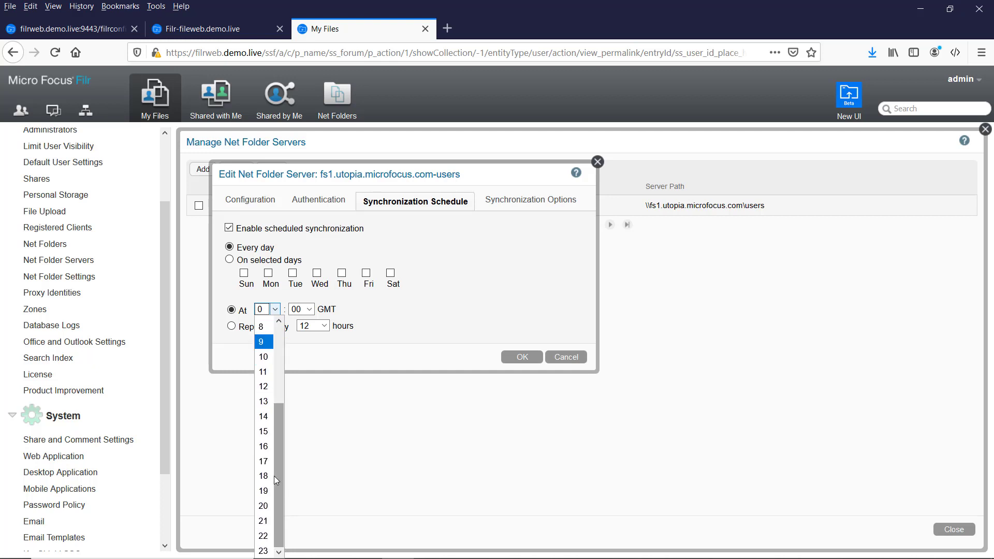
click(263, 490)
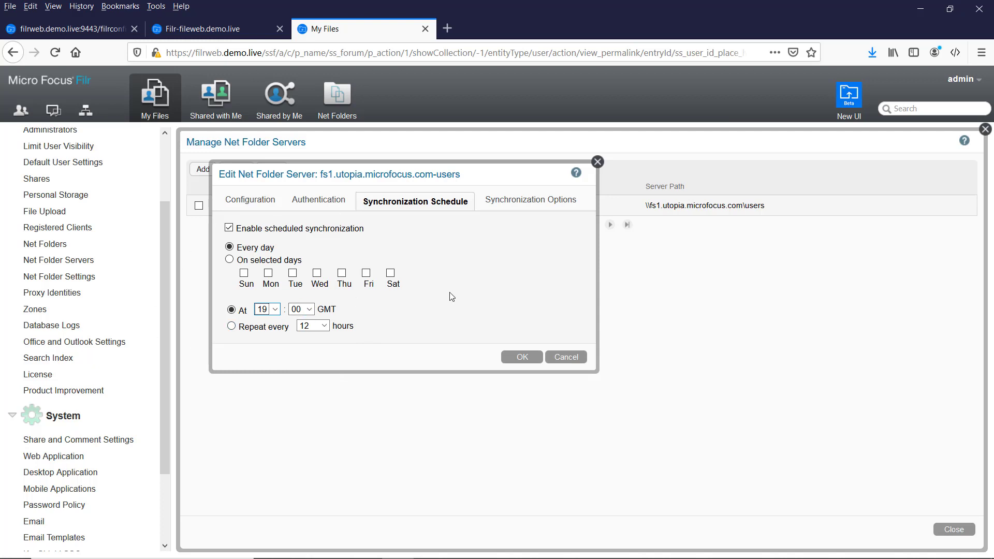
click(510, 206)
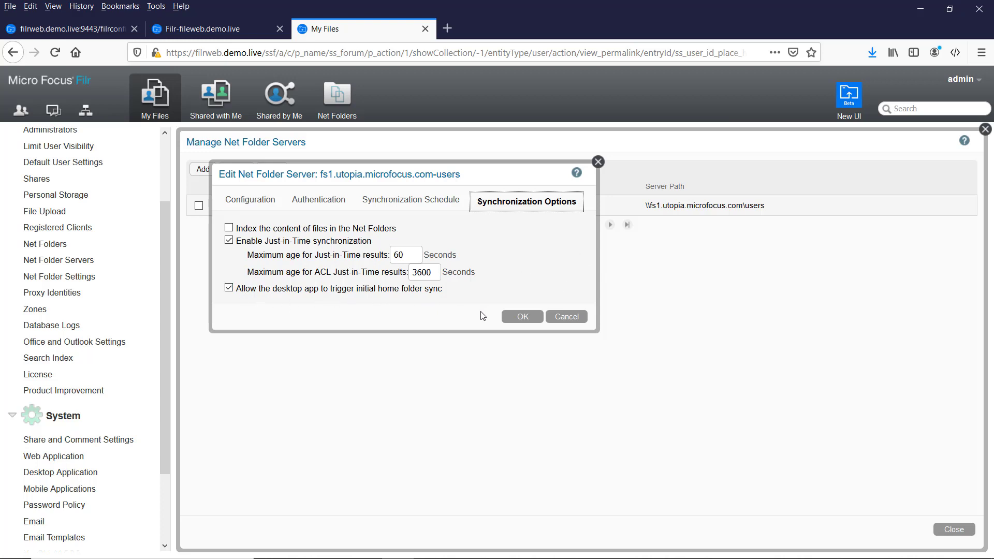
Save the fs1.utopia.microfocus.com-users server settings and return to the server list.
click(521, 318)
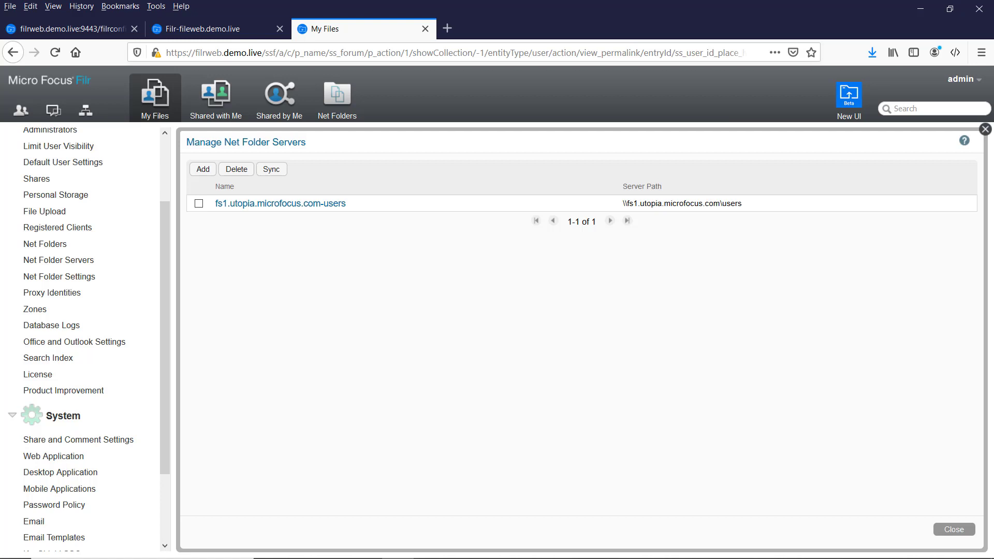
Add a Microsoft Windows net folder server 'Shared files' with path \\fs1.utopia.microfocus.com\share.
click(462, 558)
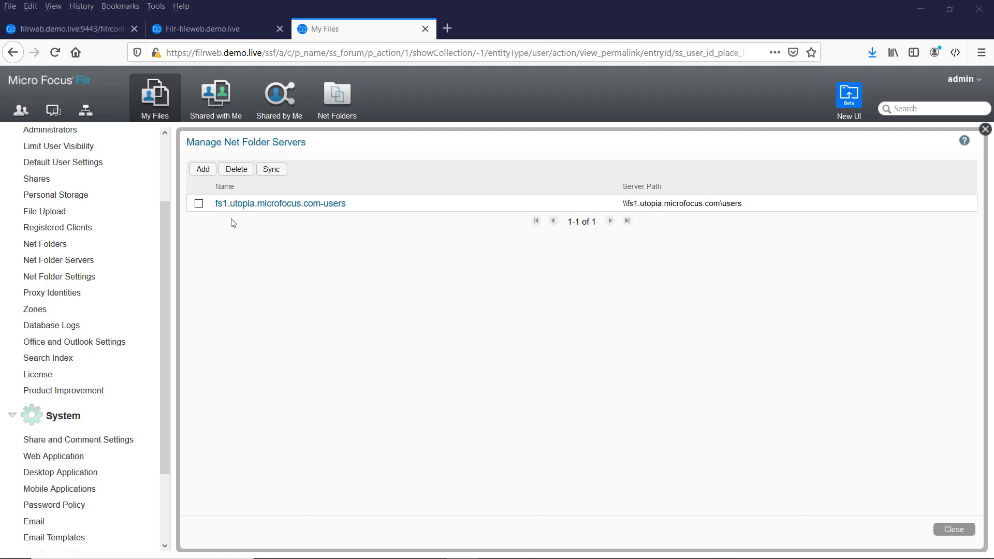
click(203, 170)
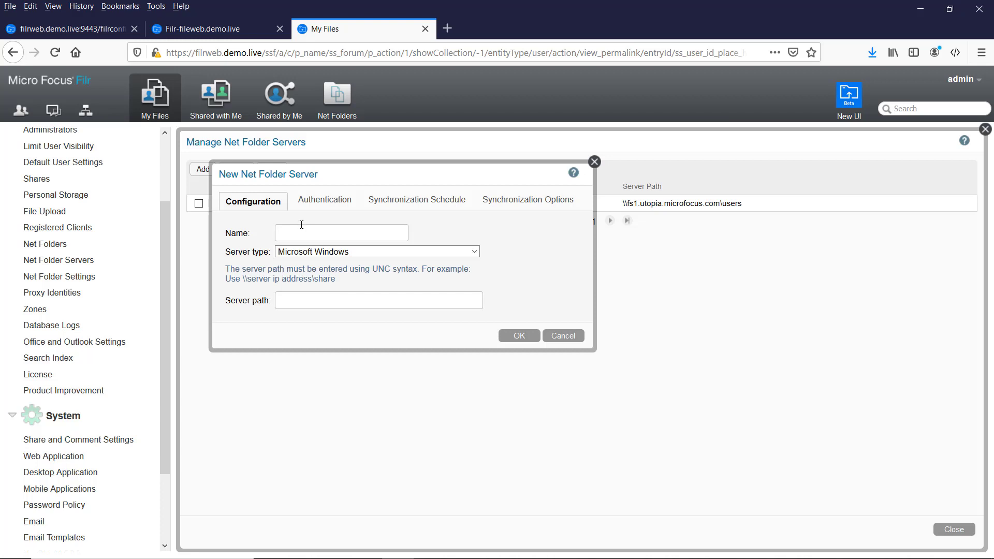
text(Shared files)
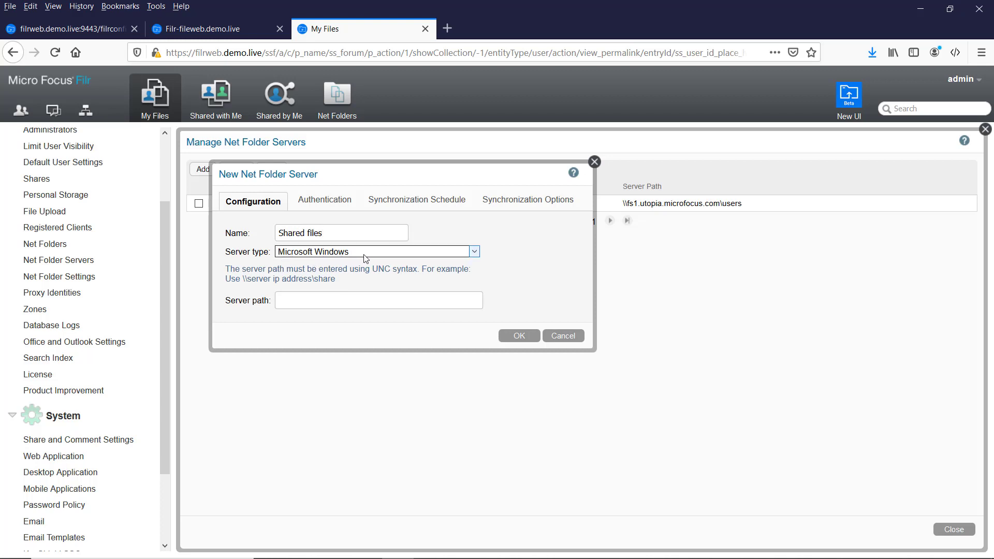
click(302, 301)
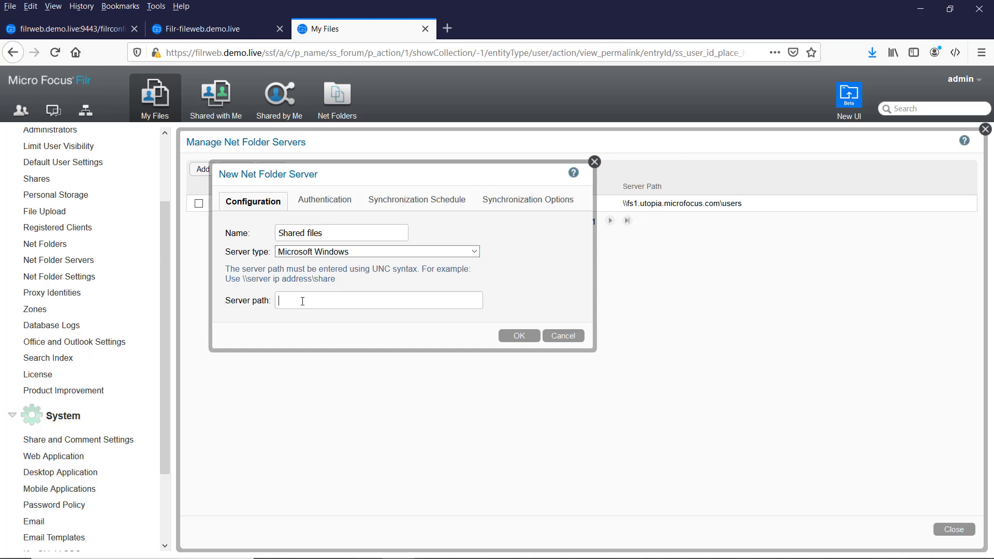
text(\fs1.utopia.microfocus.com\shared)
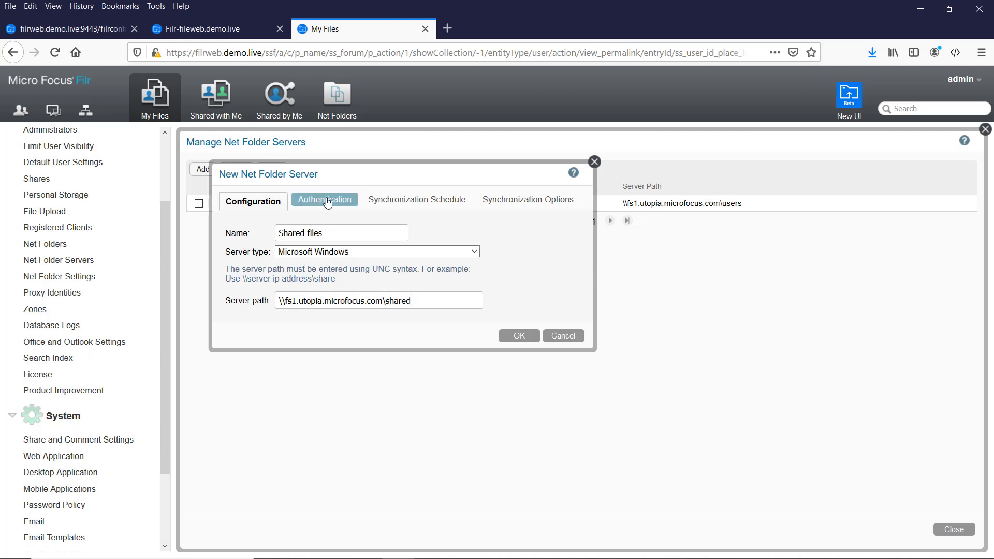
Authenticate the Shared files server with the Windows proxy identity and verify the connection test succeeds.
click(326, 203)
click(269, 253)
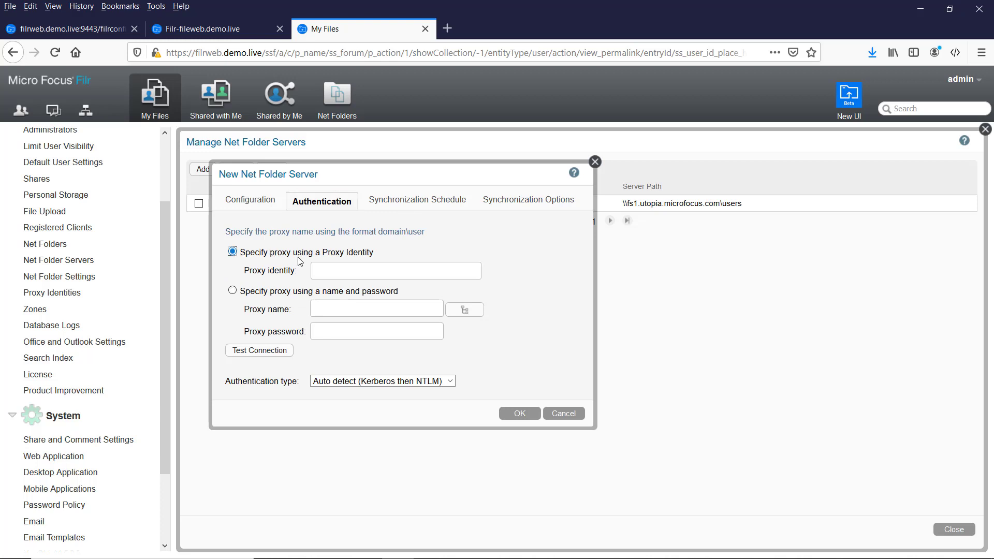
click(324, 269)
text(win)
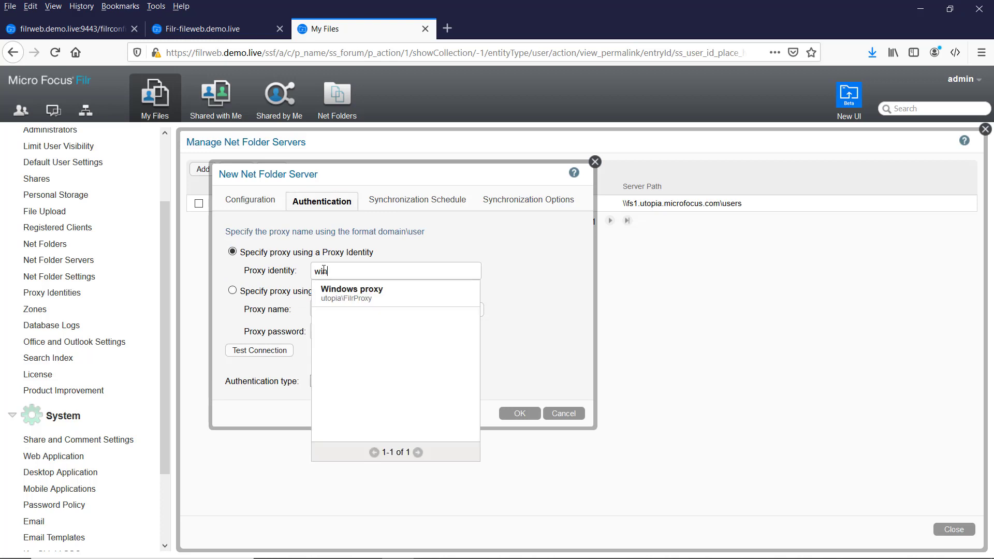
click(368, 294)
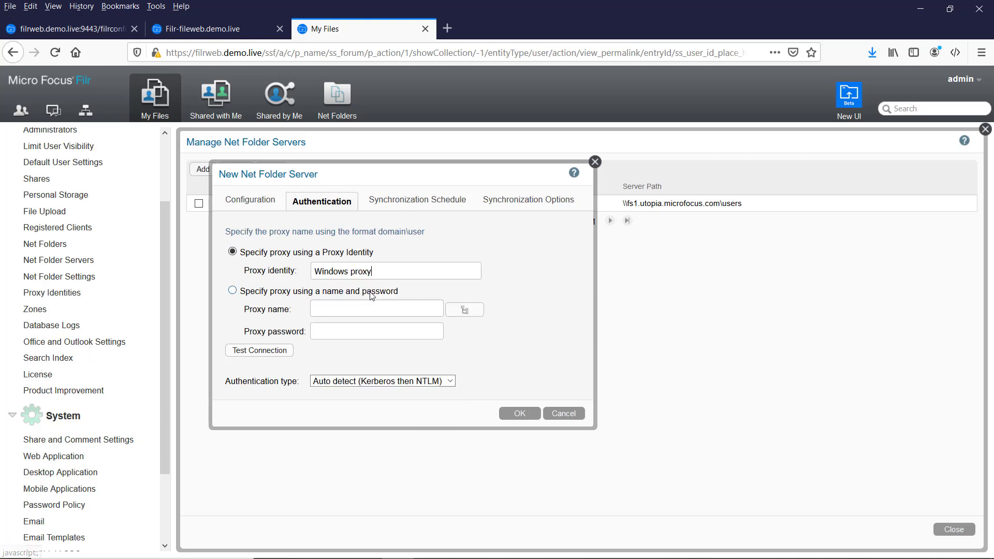
click(260, 352)
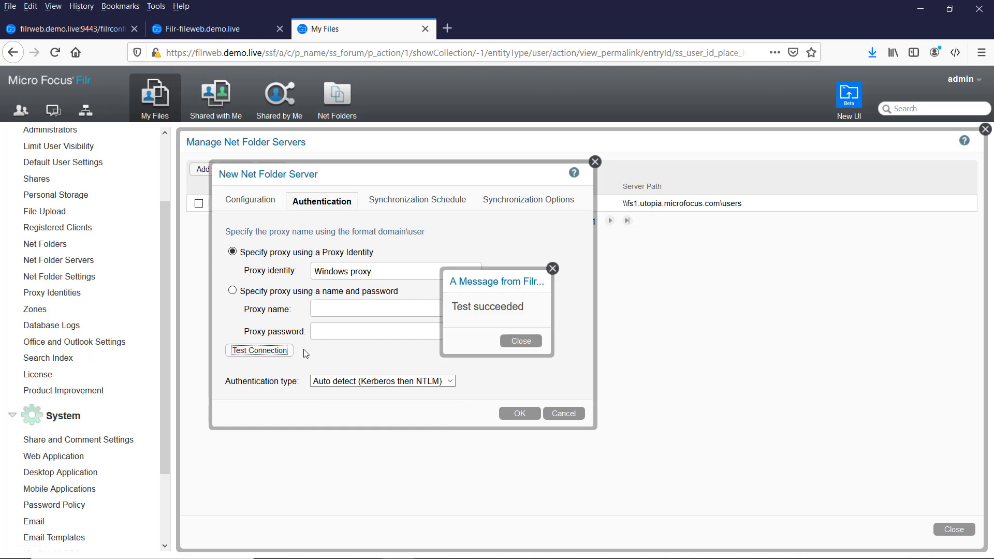
key(Return)
Schedule a daily sync at 21:00, enable Just-in-Time synchronization, and create the server.
click(417, 199)
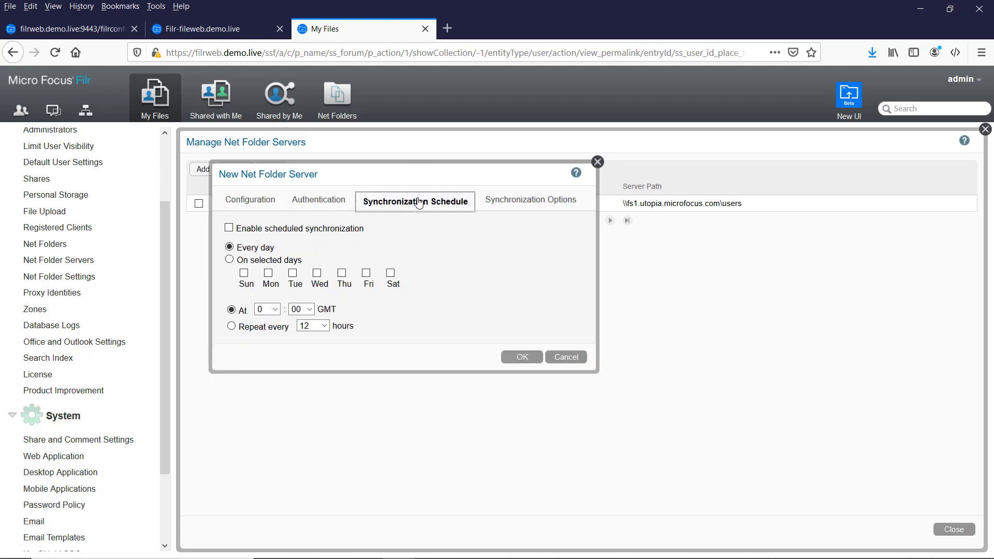
click(229, 228)
click(278, 310)
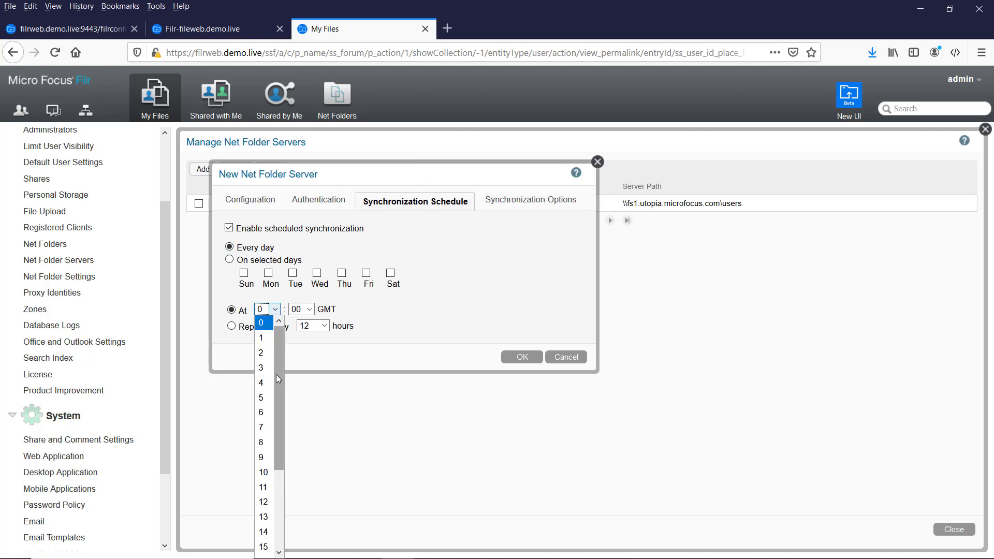
drag(277, 373, 281, 489)
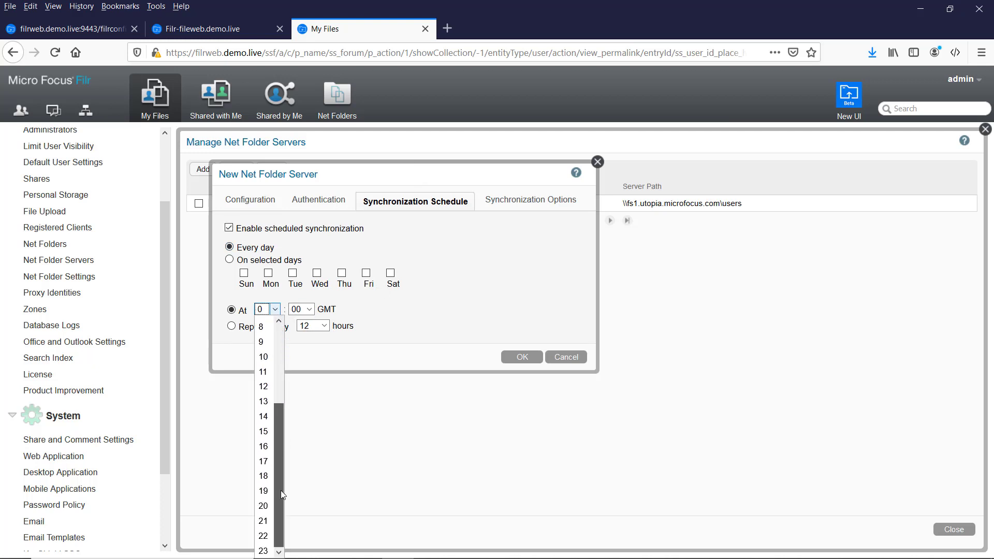
click(270, 521)
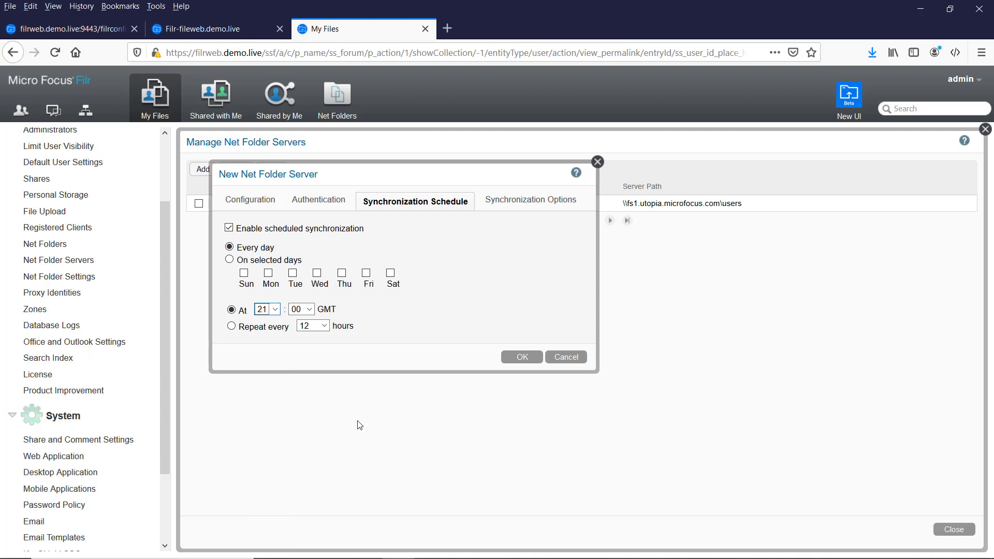
click(496, 203)
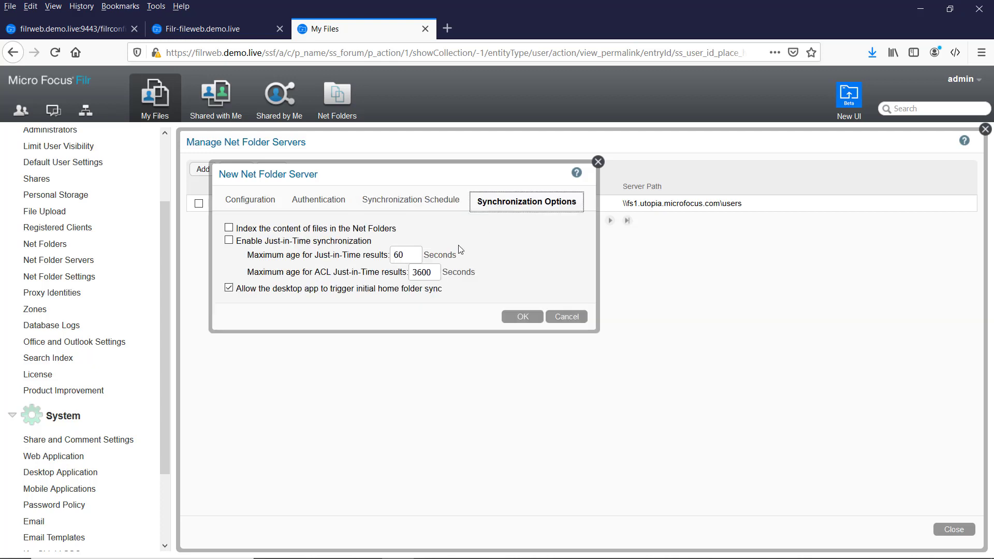
click(228, 241)
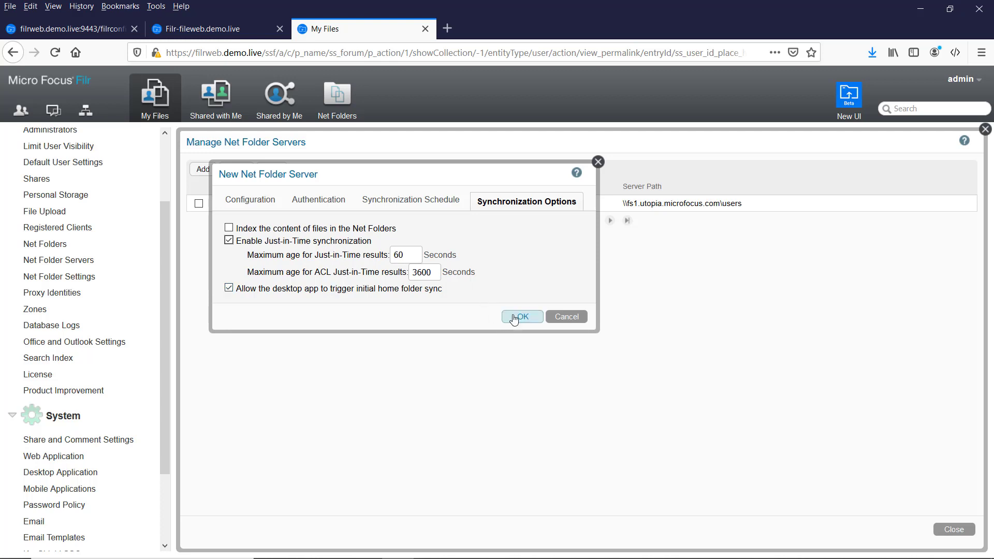
click(515, 317)
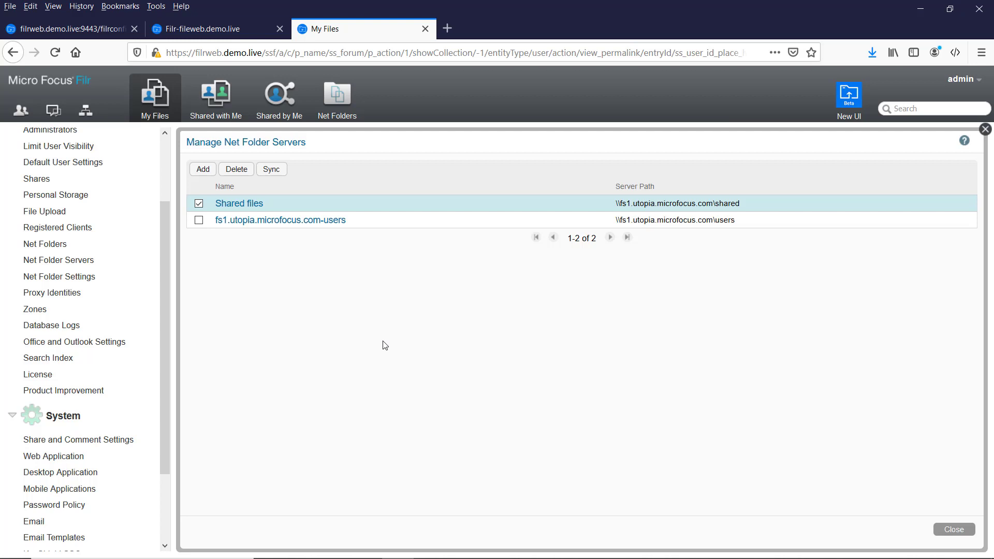
Create a new net folder named Sales on Shared files with path \sales, and pass the connection test.
click(37, 246)
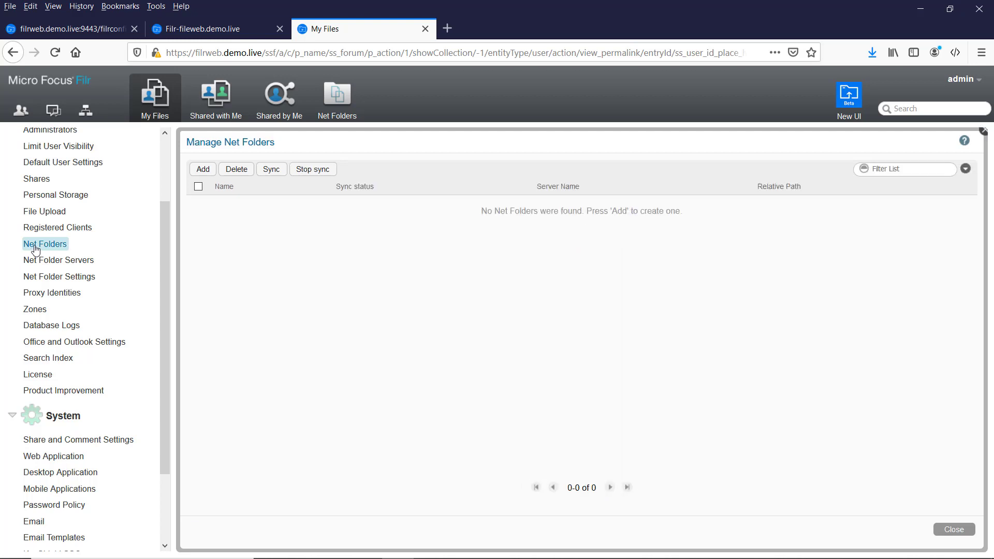
click(204, 171)
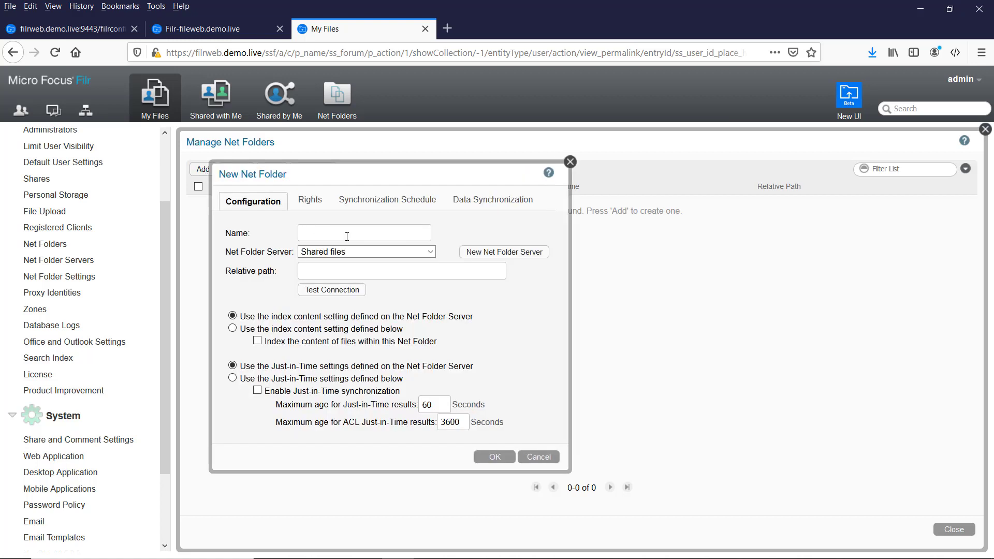
text(Sales)
click(362, 252)
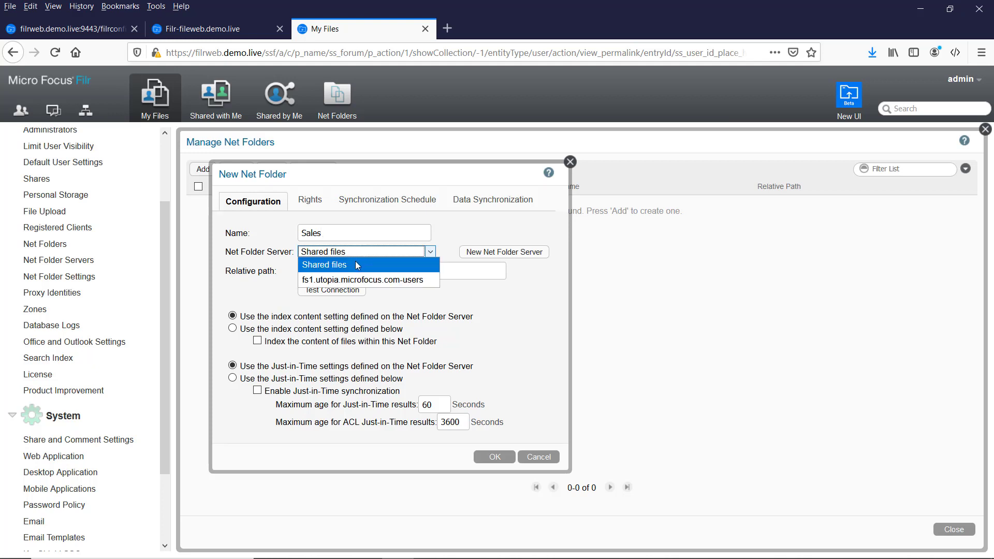
click(346, 265)
click(318, 273)
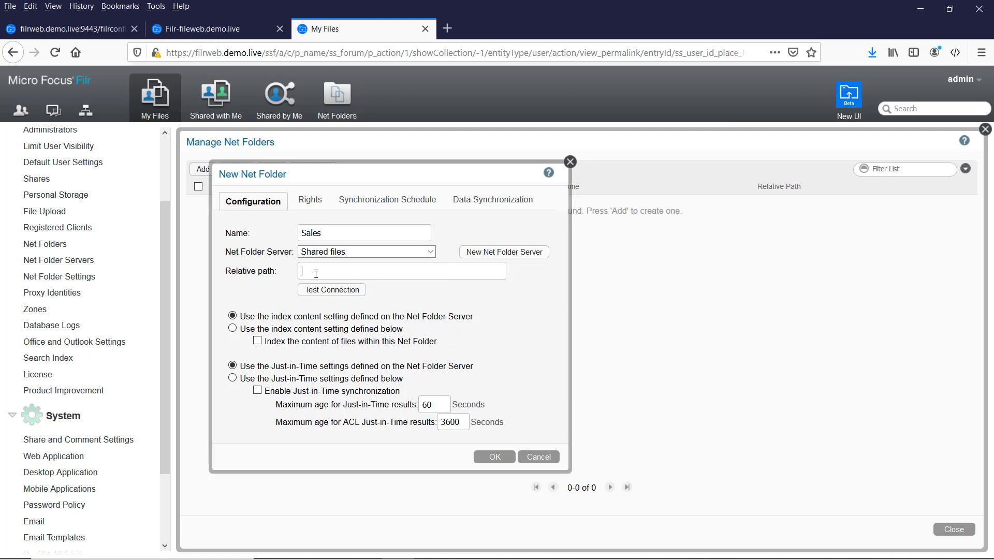
text(\sales)
click(342, 289)
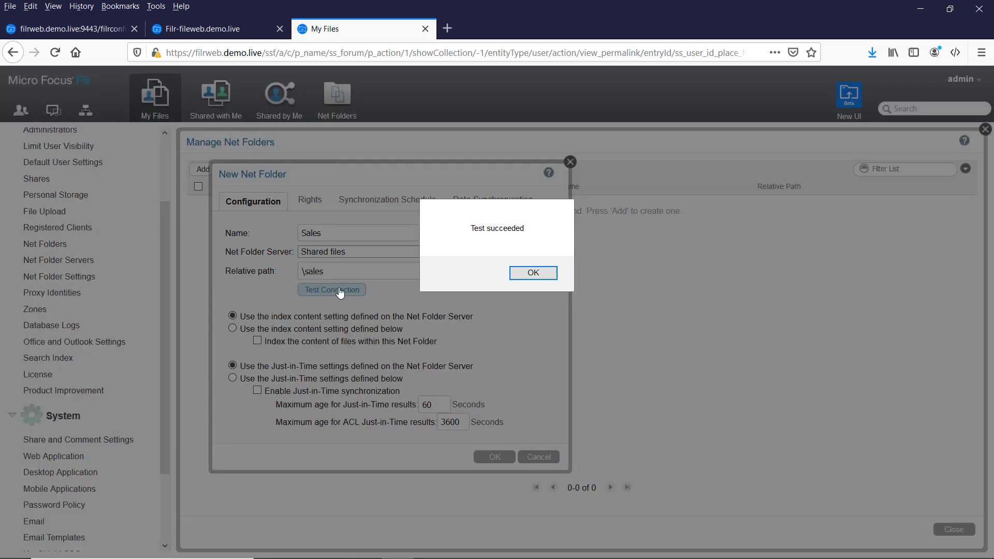
click(520, 272)
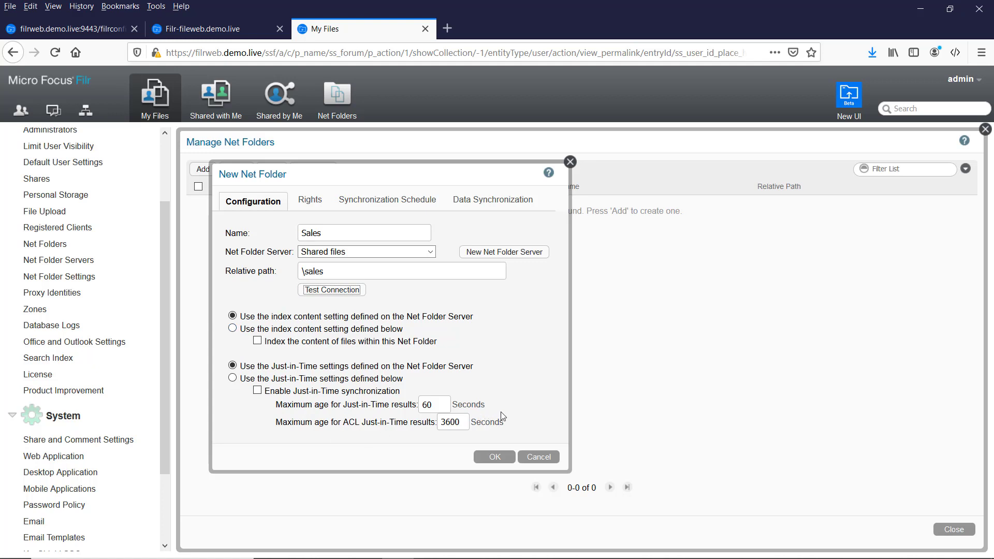
Grant All Internal Users access to the Sales net folder.
click(311, 202)
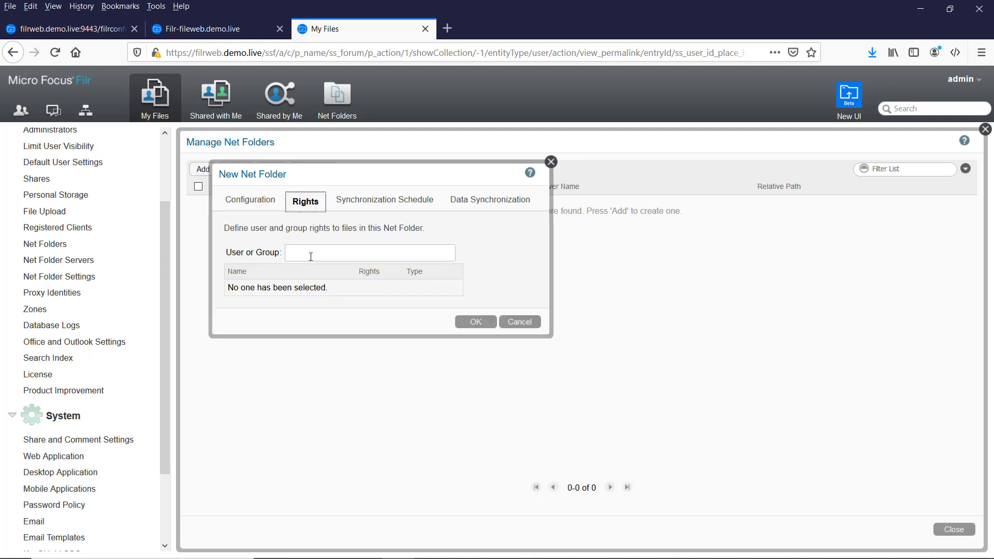
click(308, 255)
text(all)
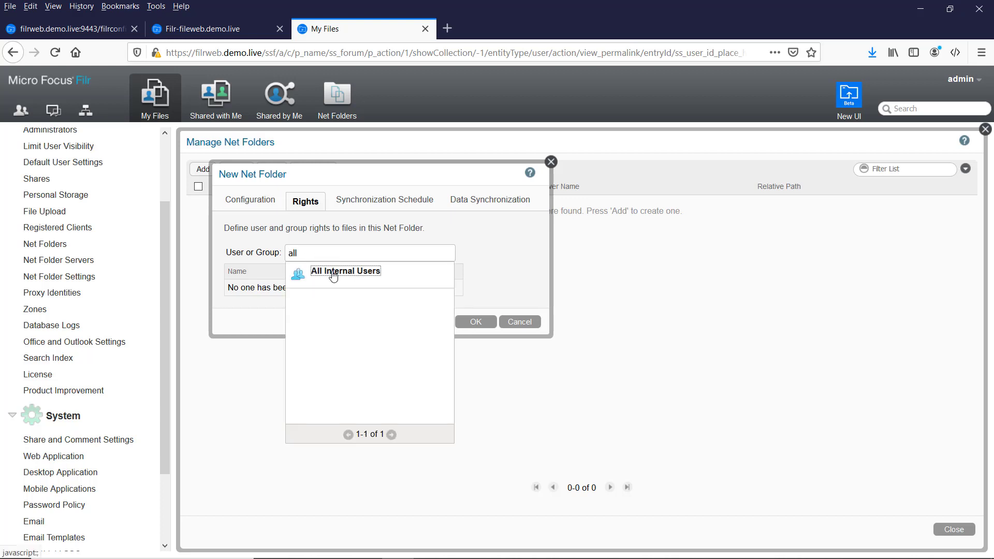
click(331, 272)
click(409, 153)
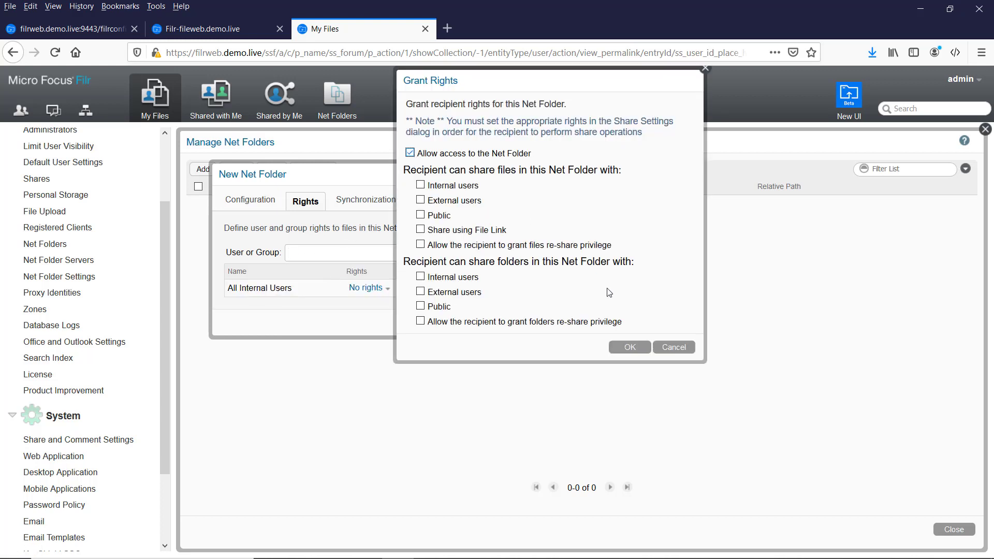
click(629, 347)
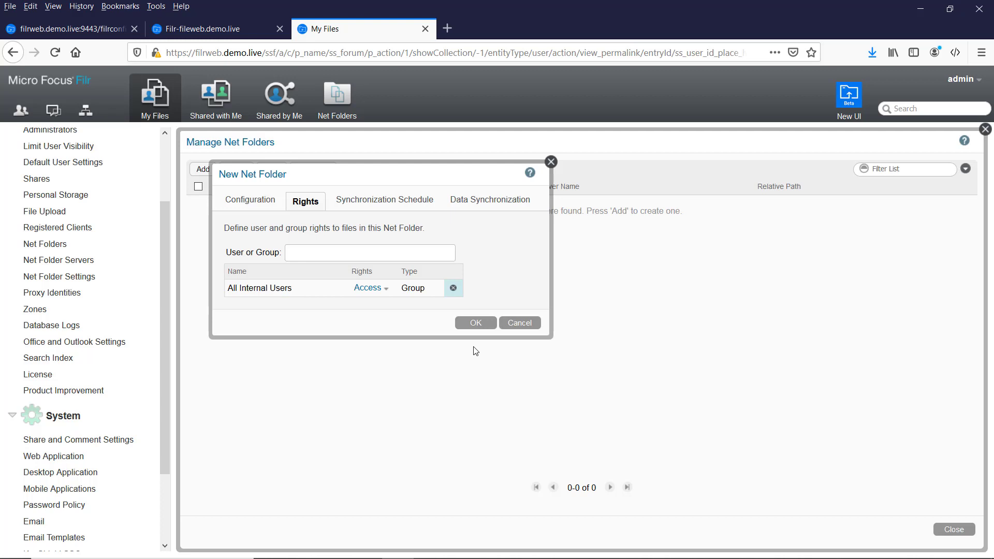
Add a Filr user to the Sales rights list, closing without granting any rights.
click(360, 251)
text(filr)
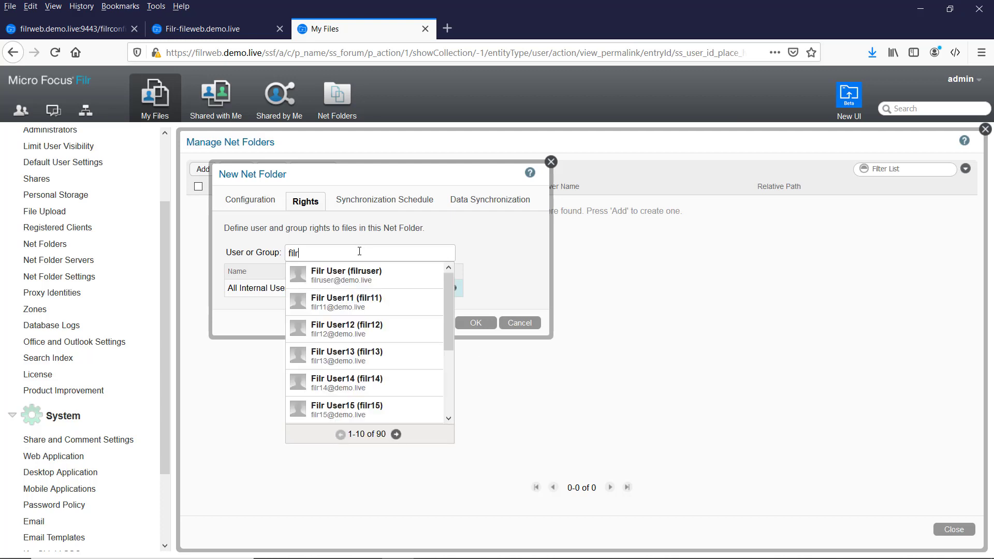
text(11)
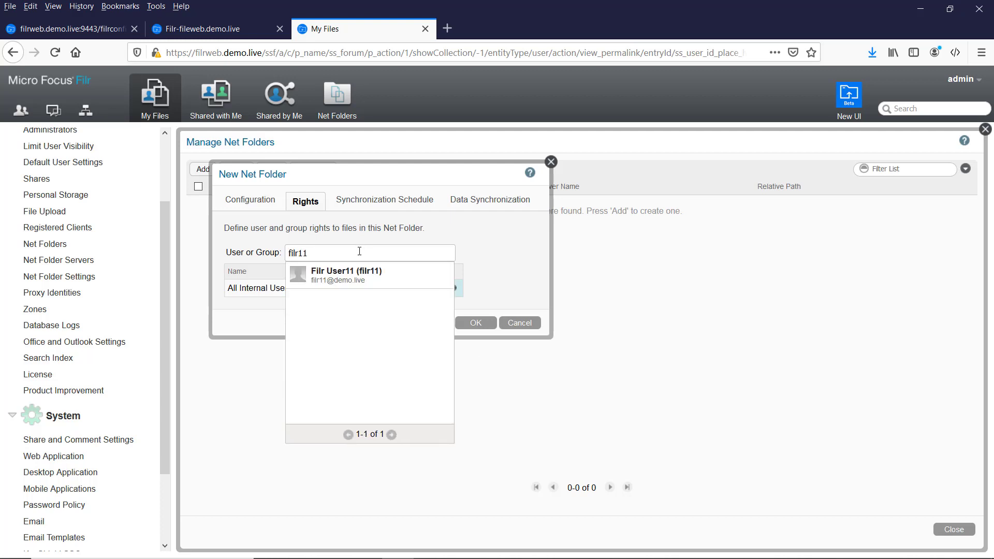
click(355, 277)
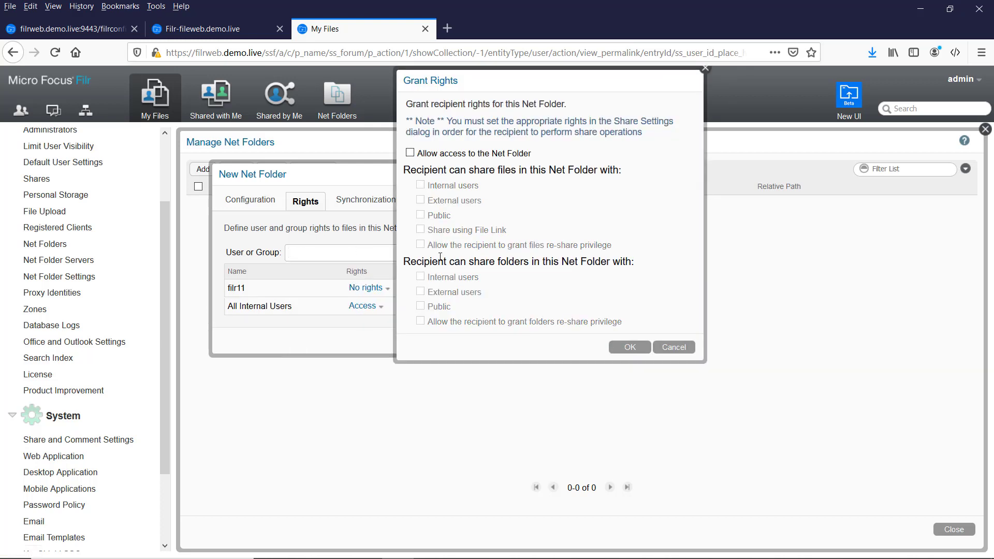
click(411, 153)
click(667, 346)
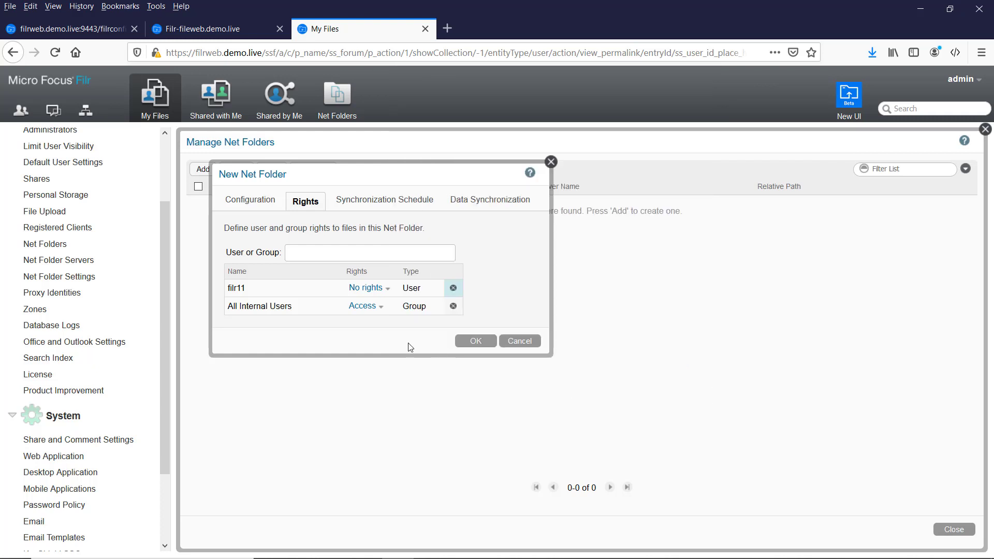
click(361, 206)
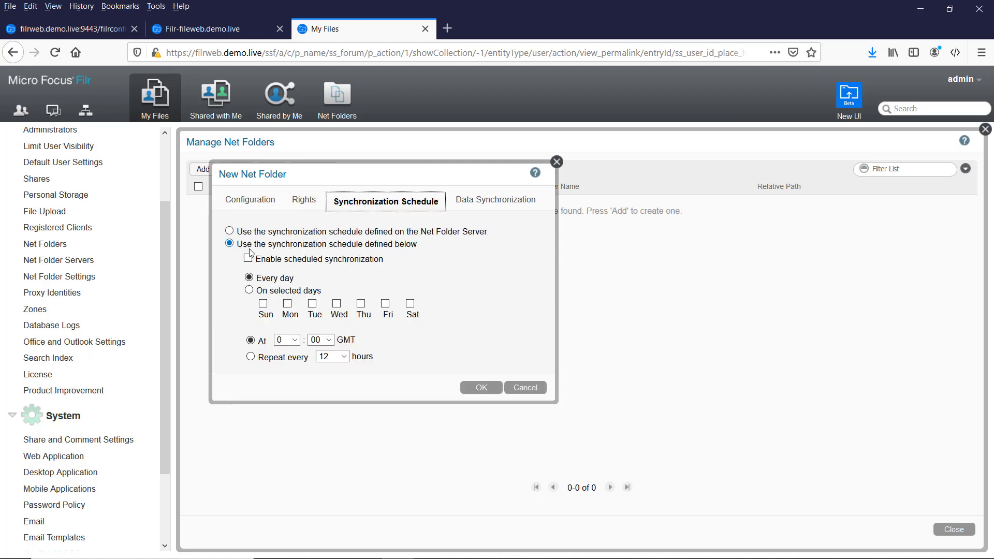
Set Sales to use the Net Folder Server schedule, create the folder, and sync it now.
click(230, 231)
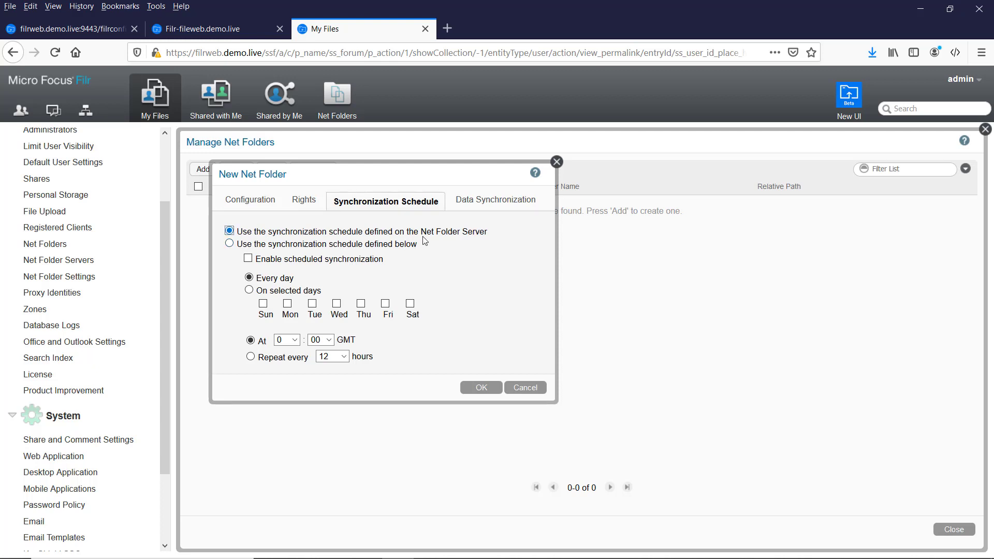
click(497, 204)
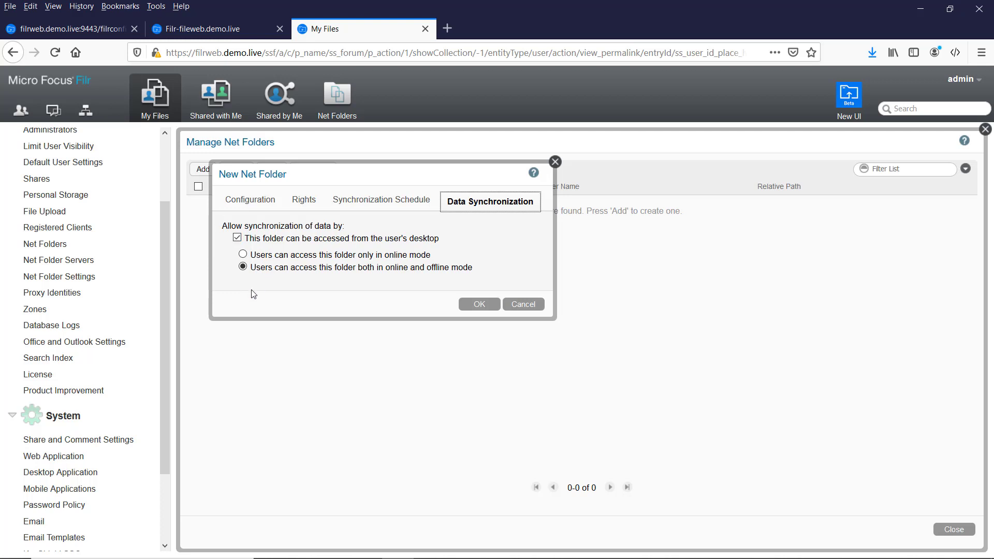
click(478, 305)
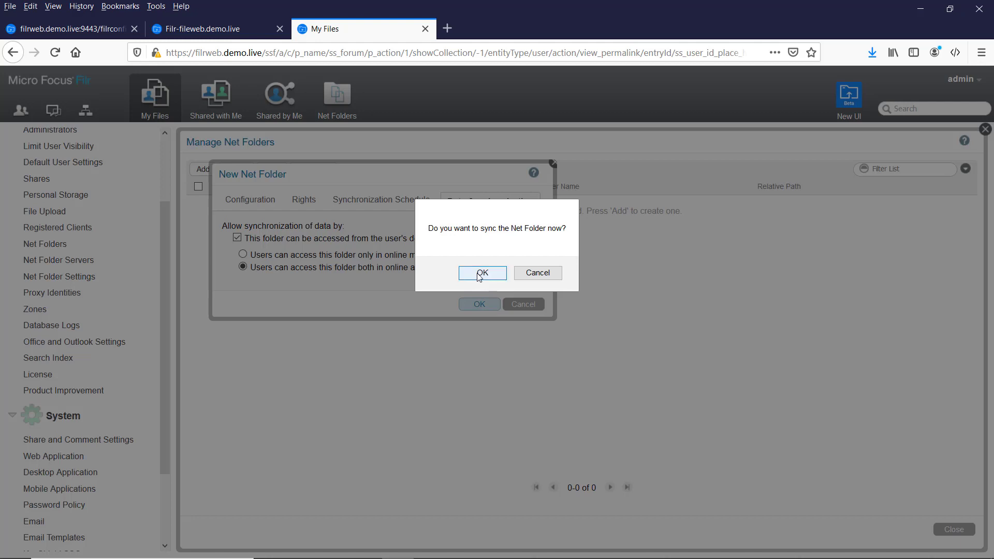
click(479, 274)
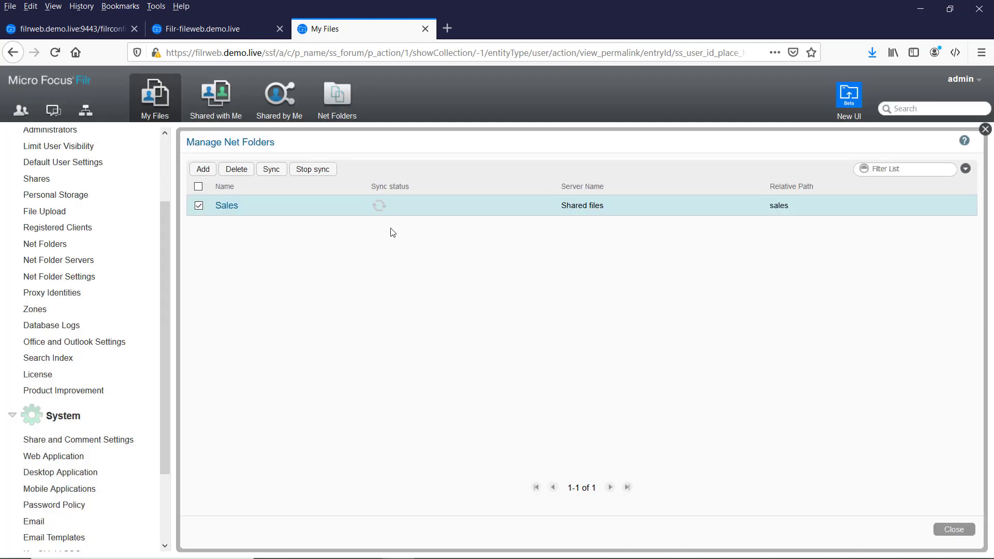
Review the Sales sync statistics showing 111 files and 10 folders added, then close them.
click(380, 208)
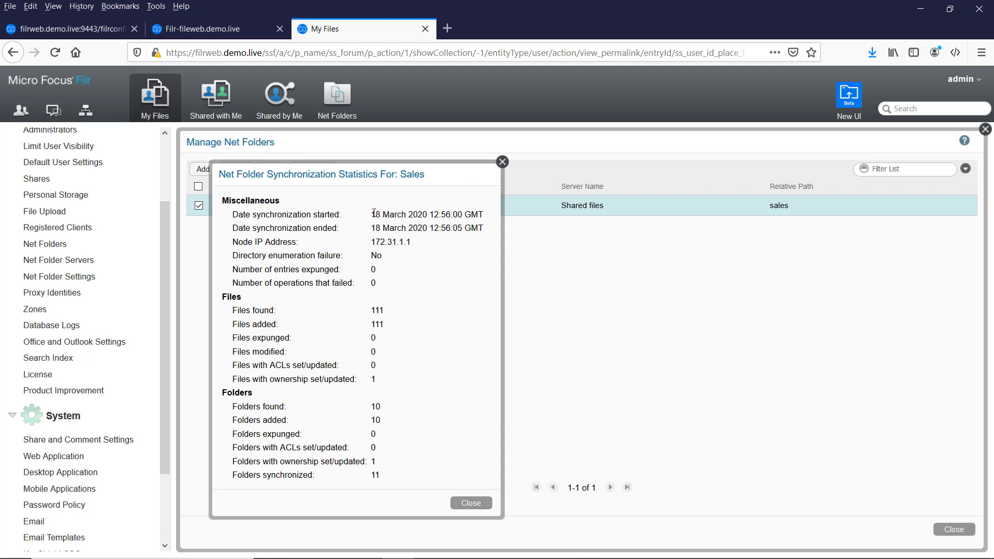
drag(374, 214, 484, 227)
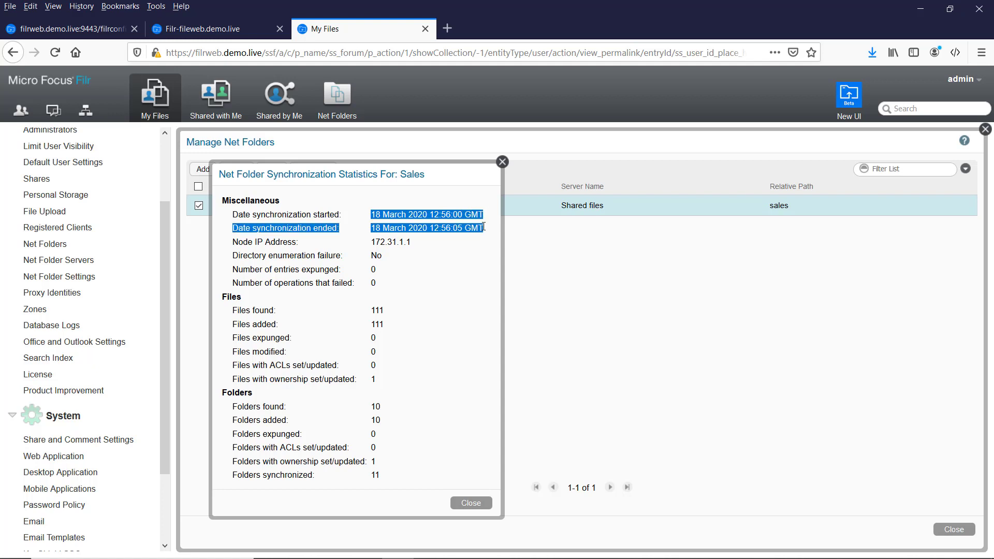
click(457, 228)
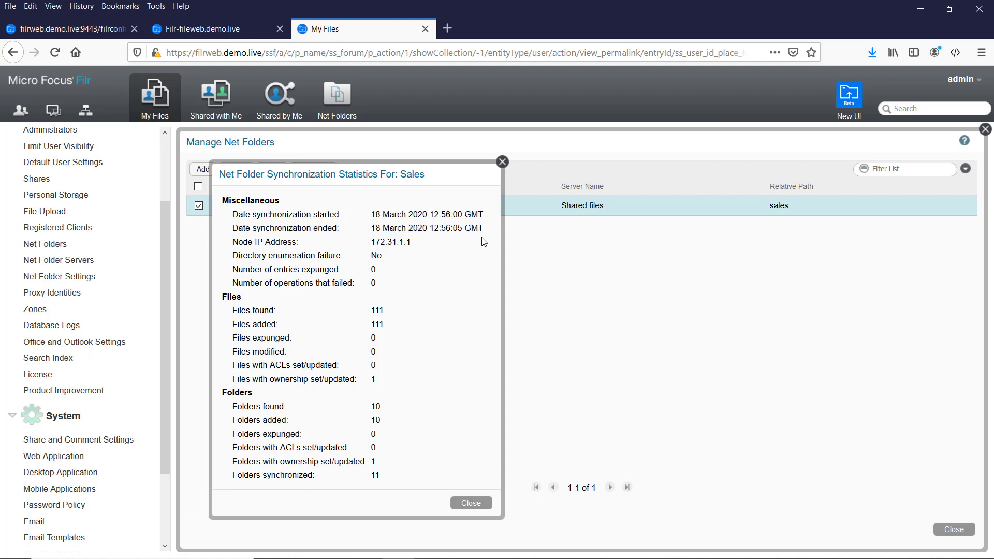
click(480, 503)
click(480, 503)
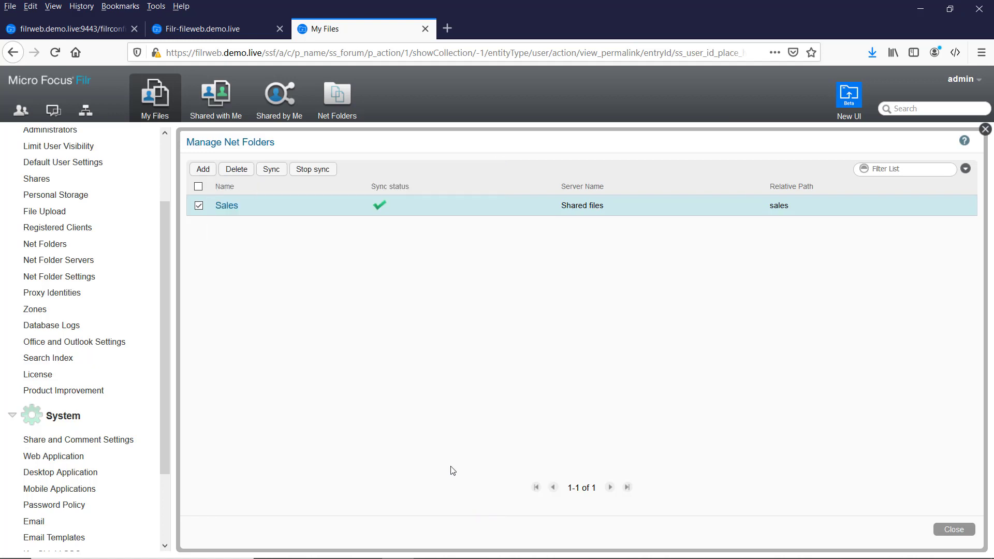
Start a new net folder named Marketing with path \marketing and pass the connection test.
click(204, 171)
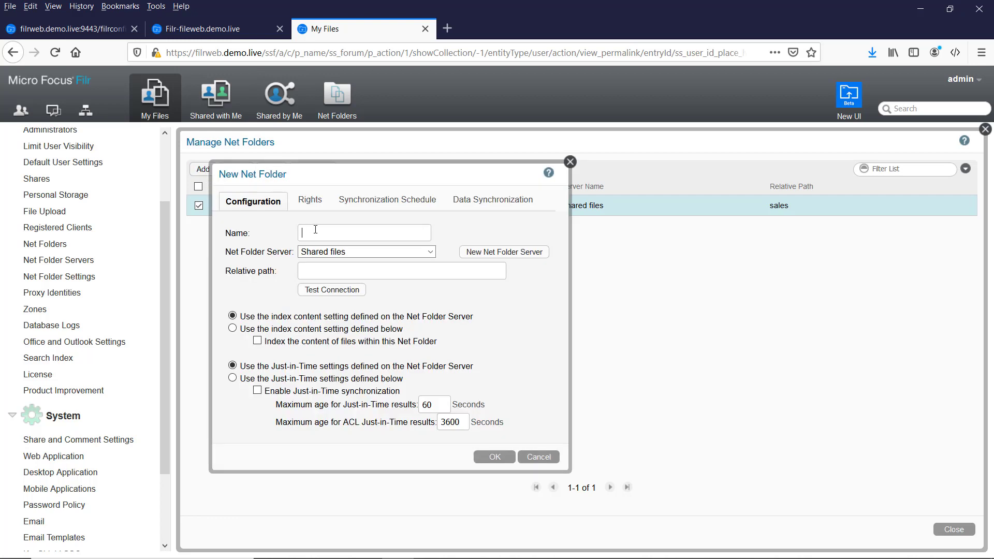
text(marketing)
key(Tab)
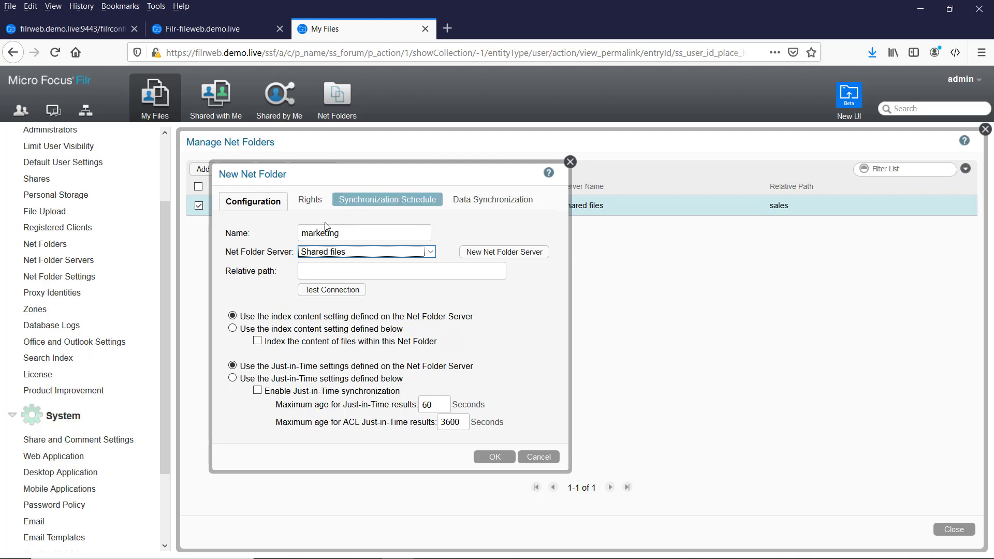
click(305, 232)
key(shift+Right)
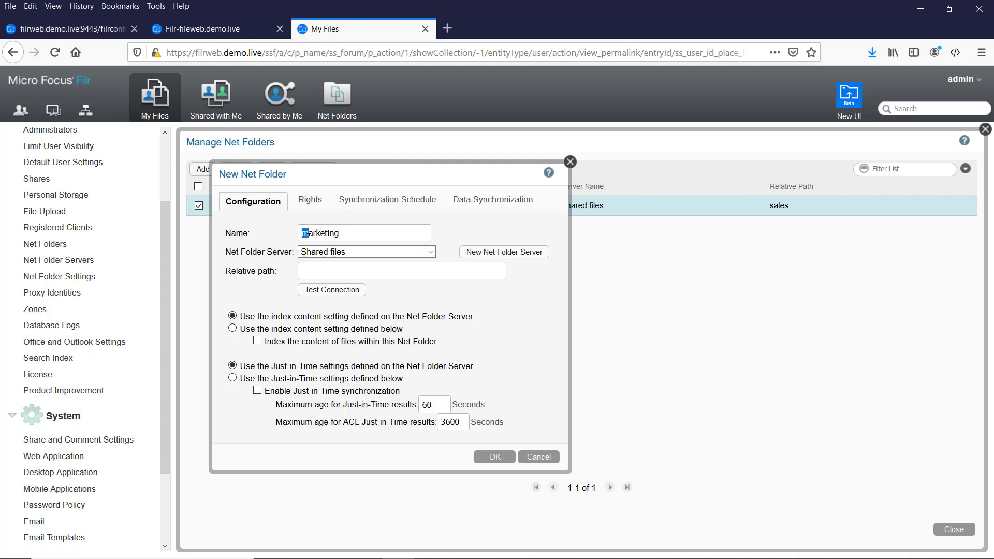
text(M)
click(312, 266)
text(\marketing)
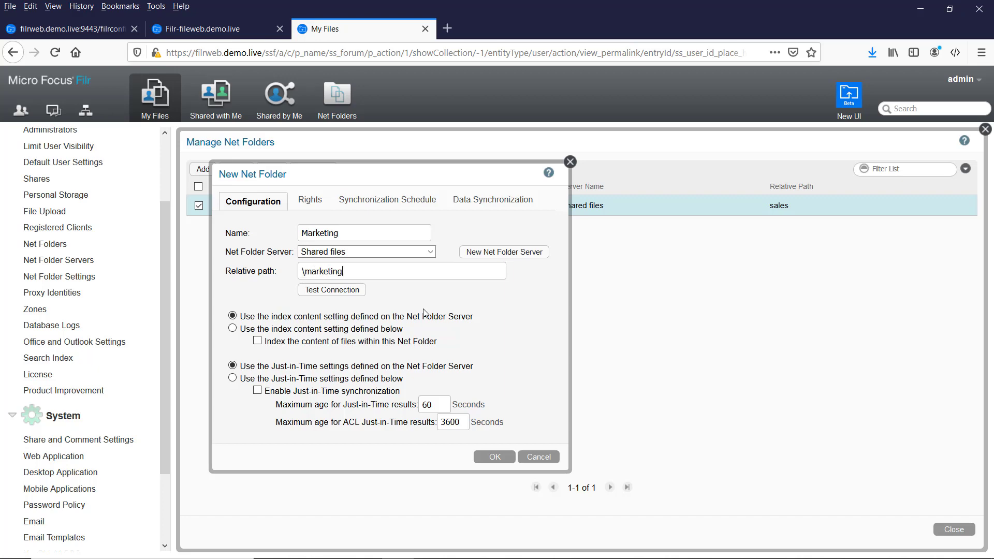
click(332, 289)
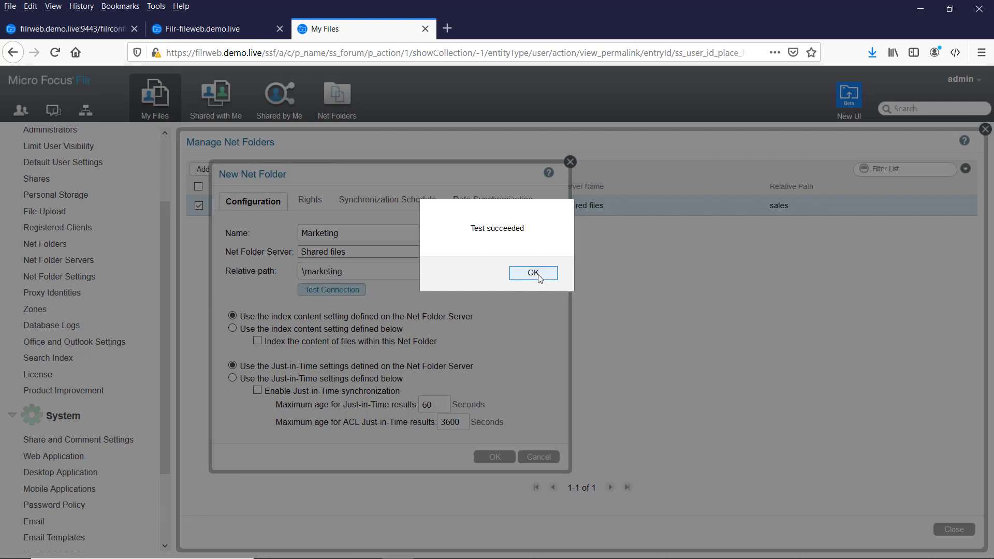
click(533, 272)
Add All Internal Users without rights, use the server schedule, then create and sync Marketing.
click(315, 201)
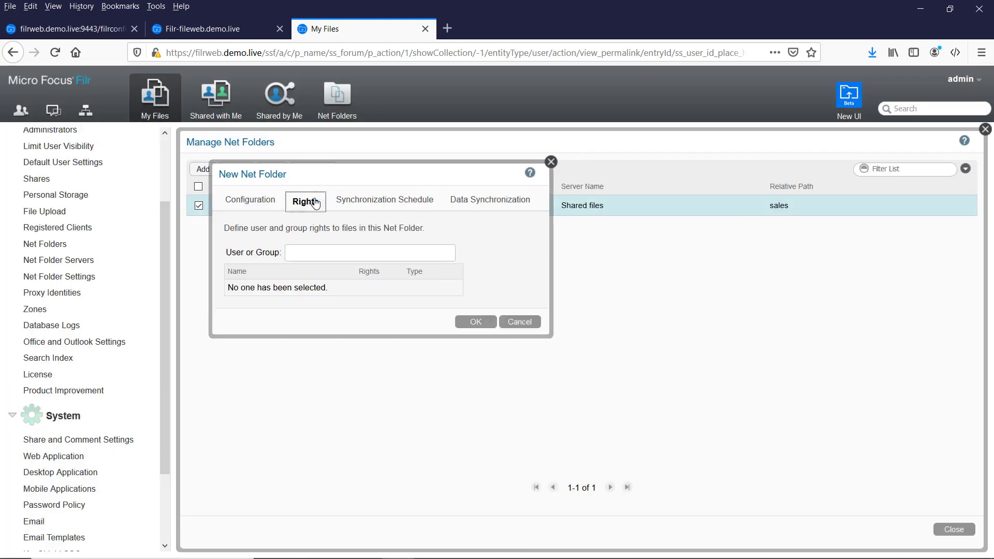
click(302, 252)
text(all)
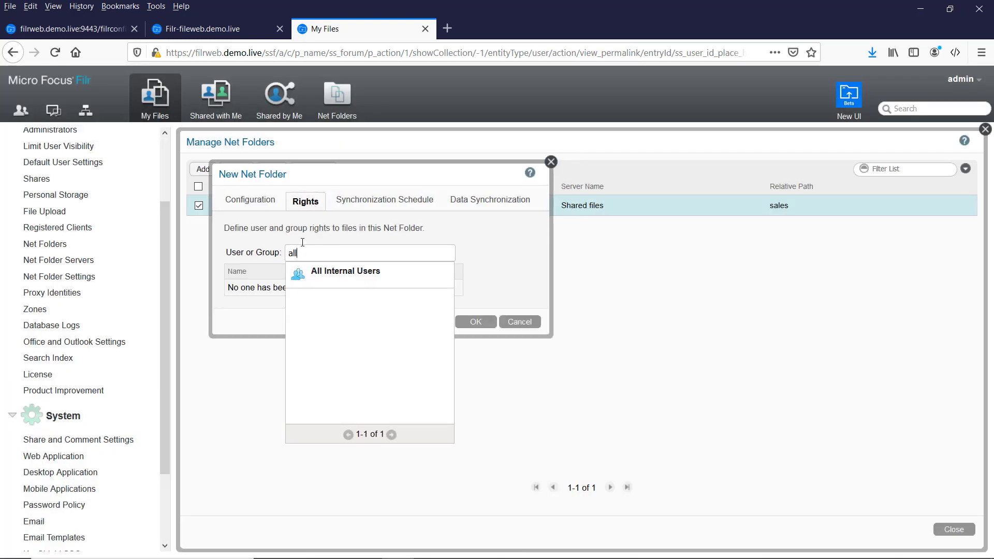
click(340, 274)
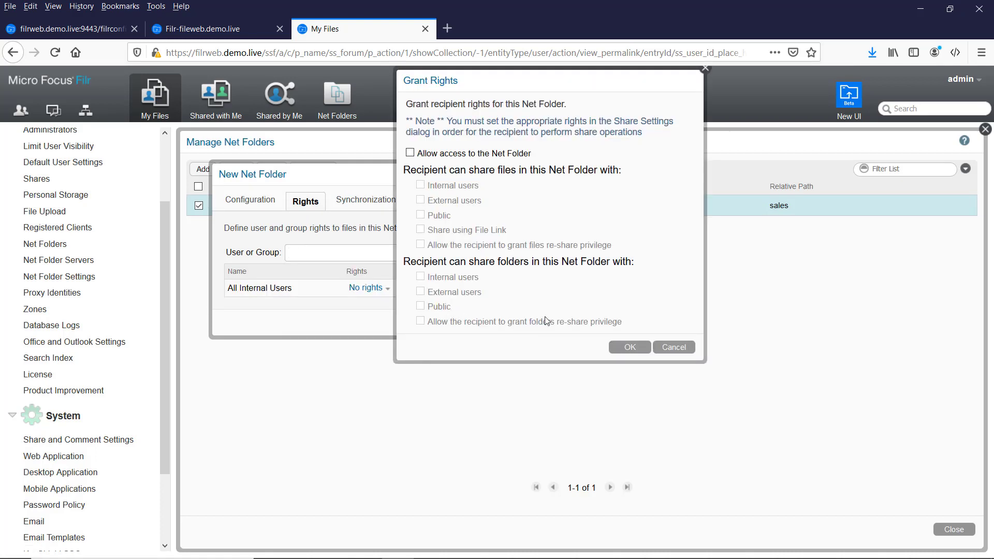
click(627, 349)
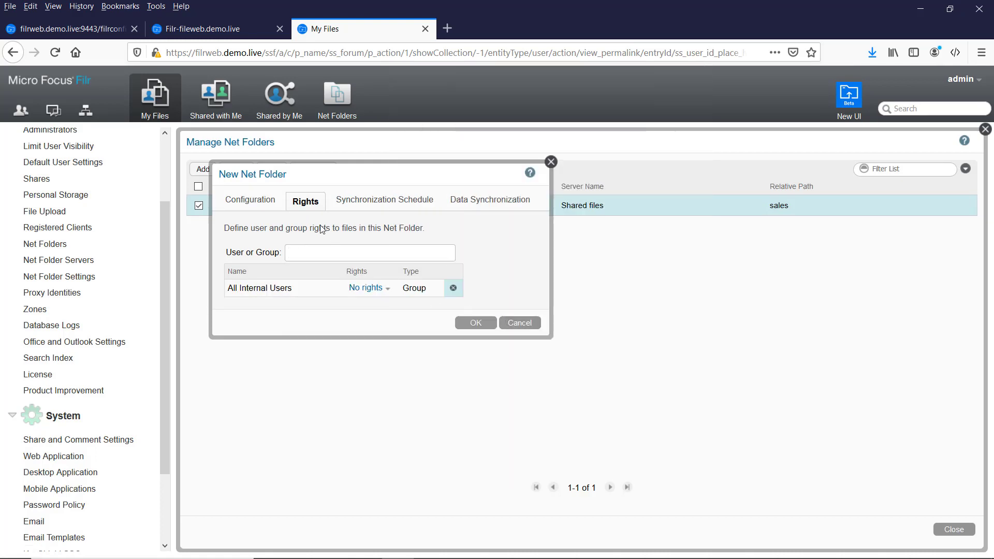
click(375, 202)
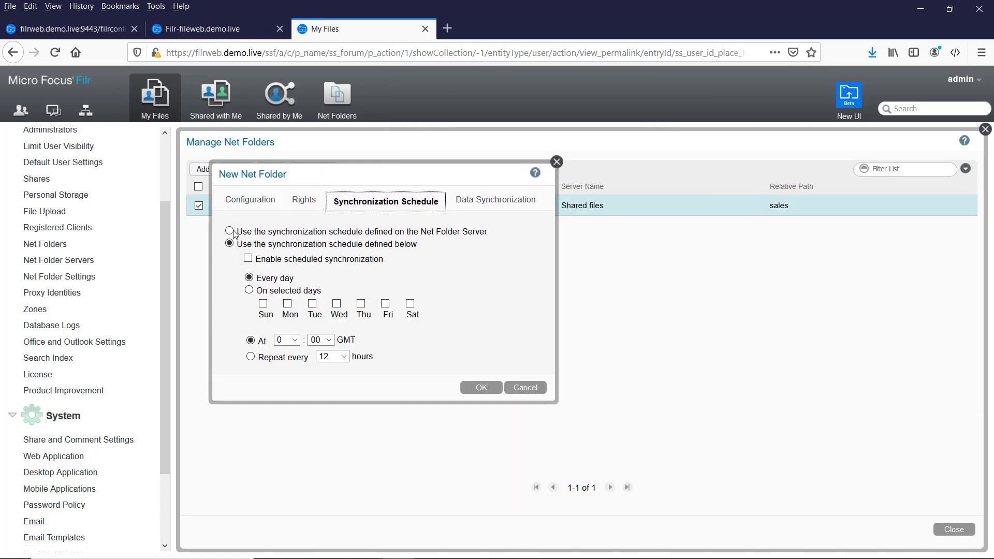
click(254, 233)
click(474, 205)
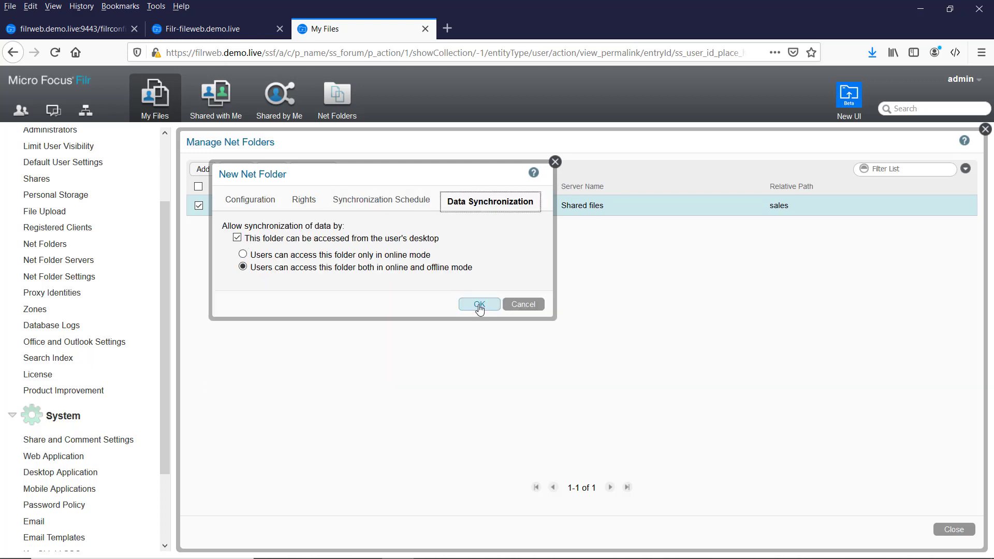
click(480, 306)
click(482, 272)
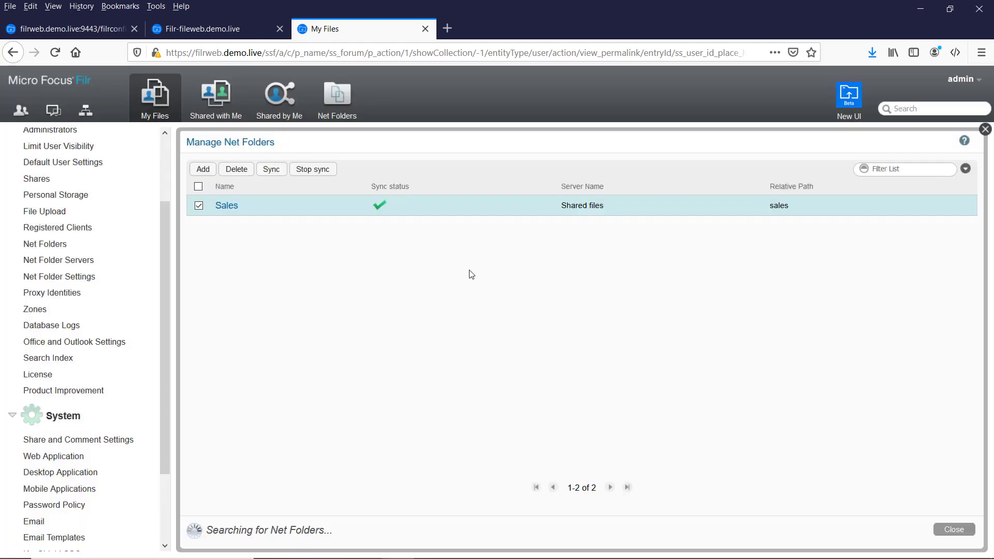
Start a new Finance net folder at path \finance and pass the connection test.
click(202, 169)
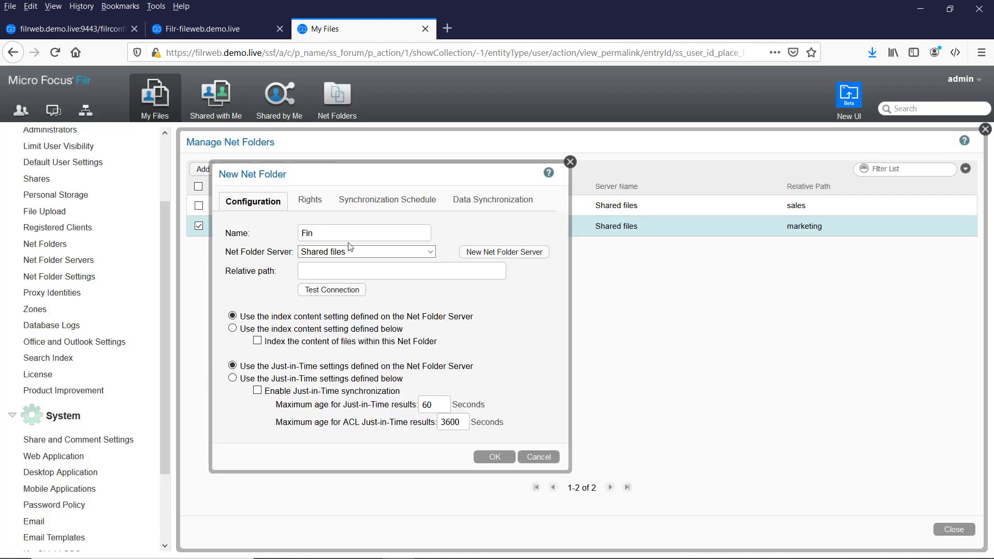
key(Tab)
key(Tab)
click(349, 267)
text(finance)
click(302, 272)
text(\)
click(332, 289)
click(522, 280)
Add All Internal Users with no rights, use the server schedule, disable desktop access, then create and sync.
click(310, 201)
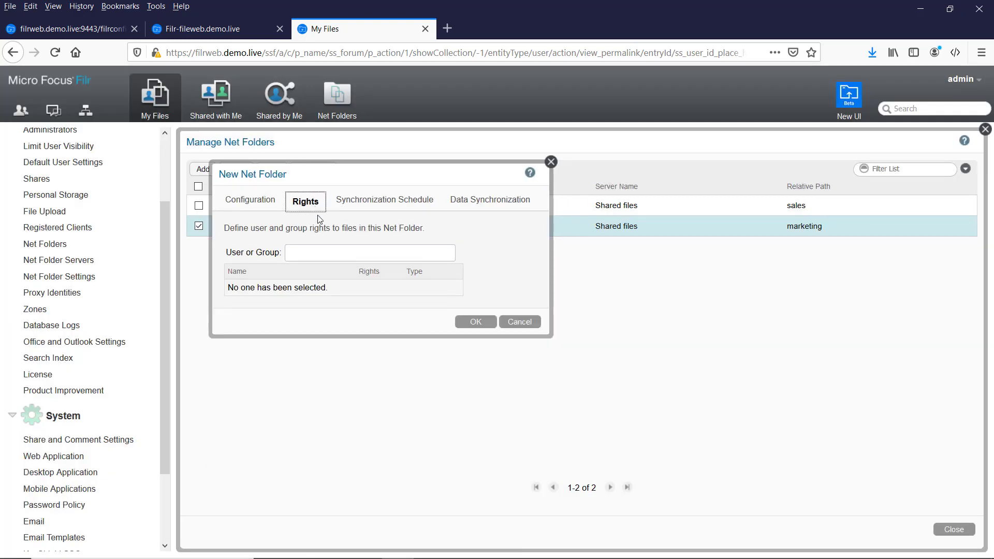
click(323, 250)
text(all)
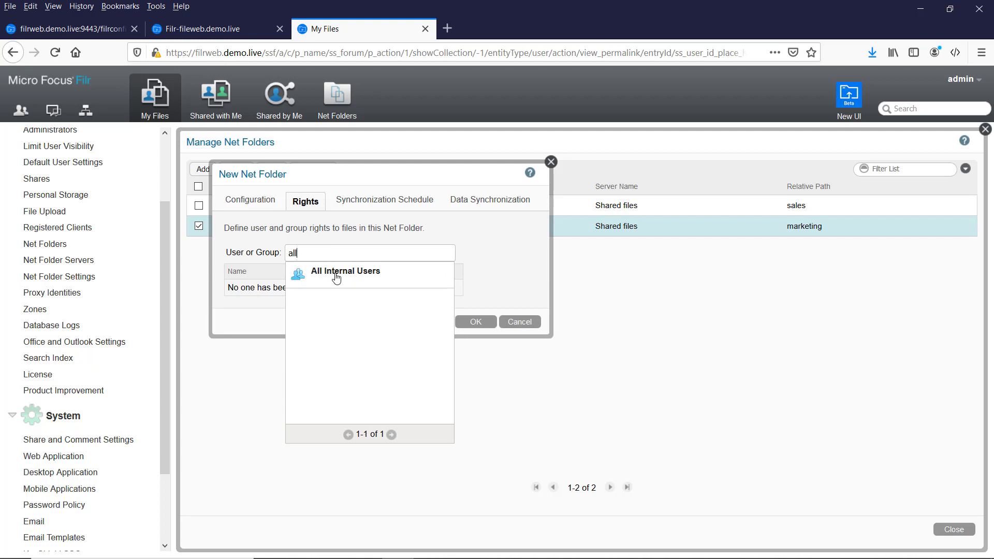
click(337, 278)
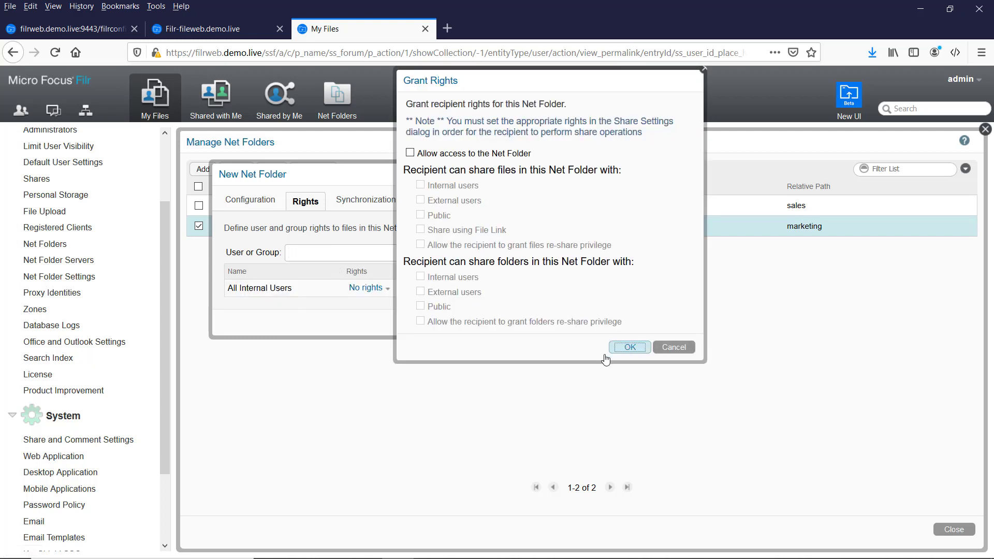
click(618, 348)
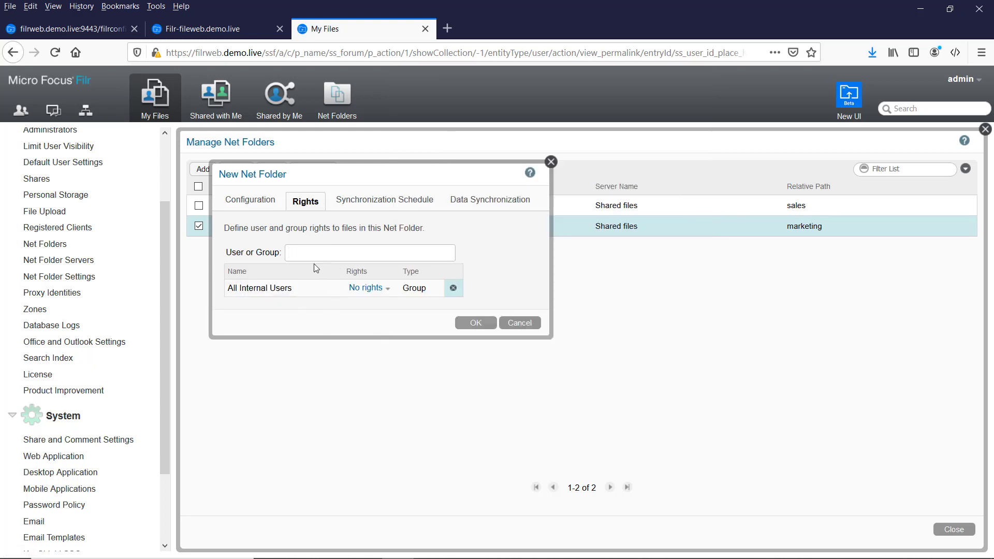
click(376, 206)
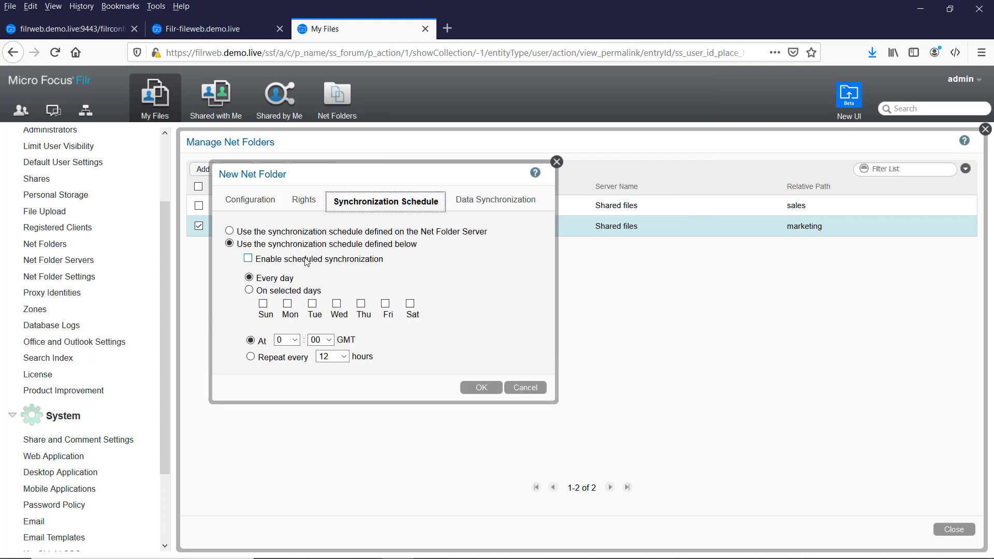
click(230, 231)
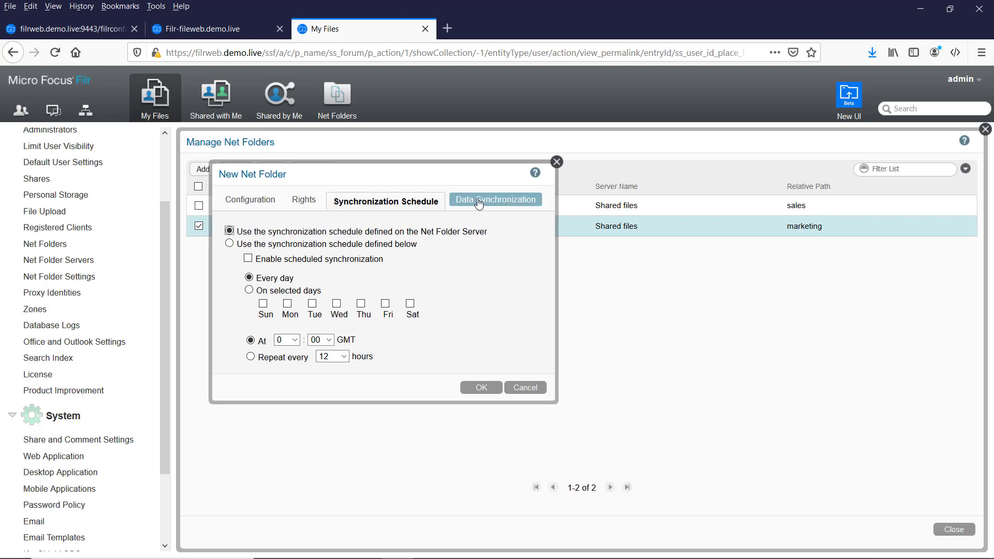
click(478, 202)
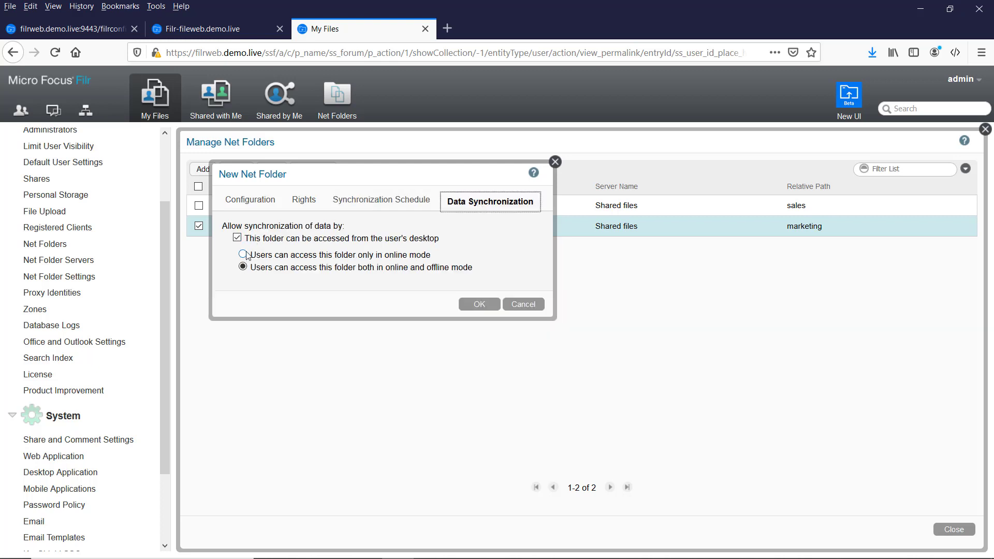
click(237, 238)
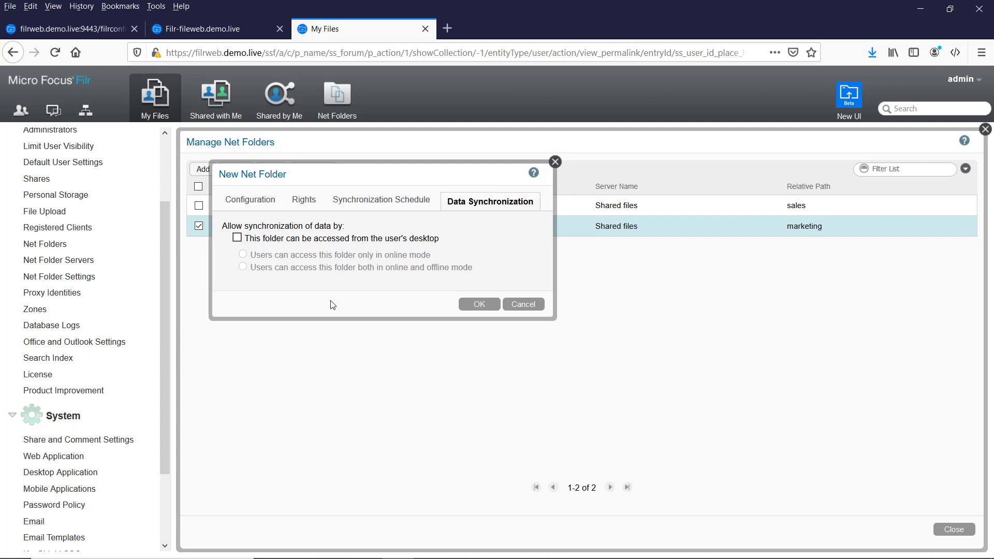
click(477, 304)
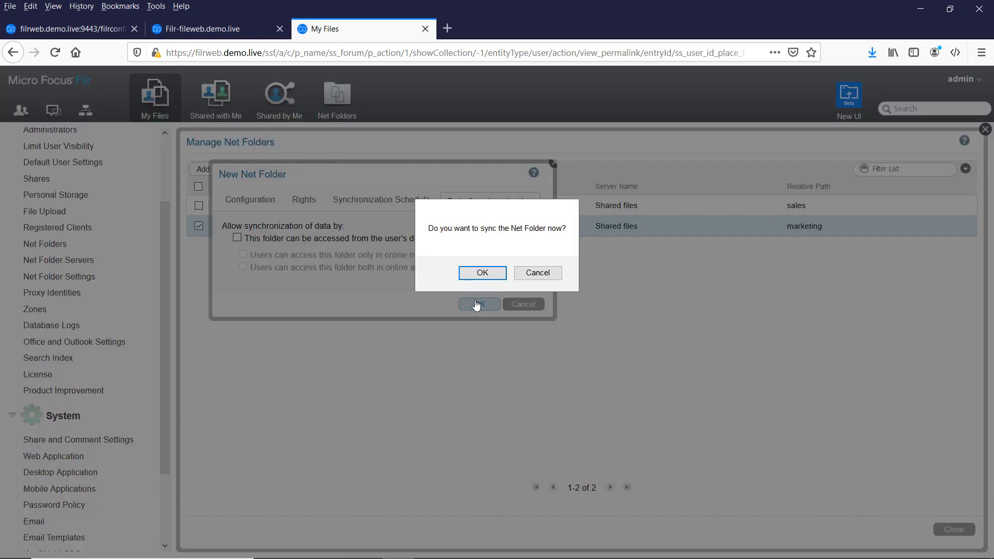
click(489, 279)
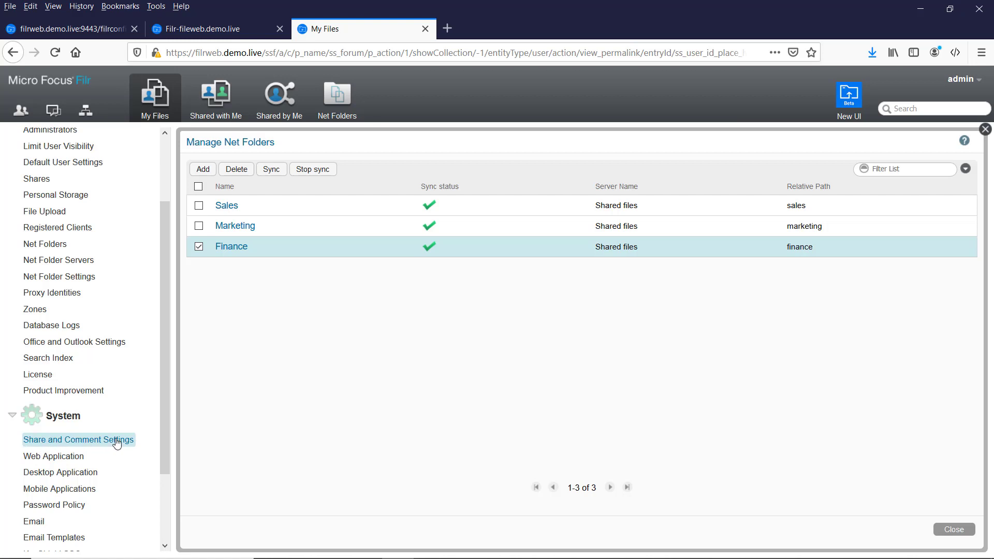
Allow All Internal Users to share with internal users and re-share files.
click(56, 440)
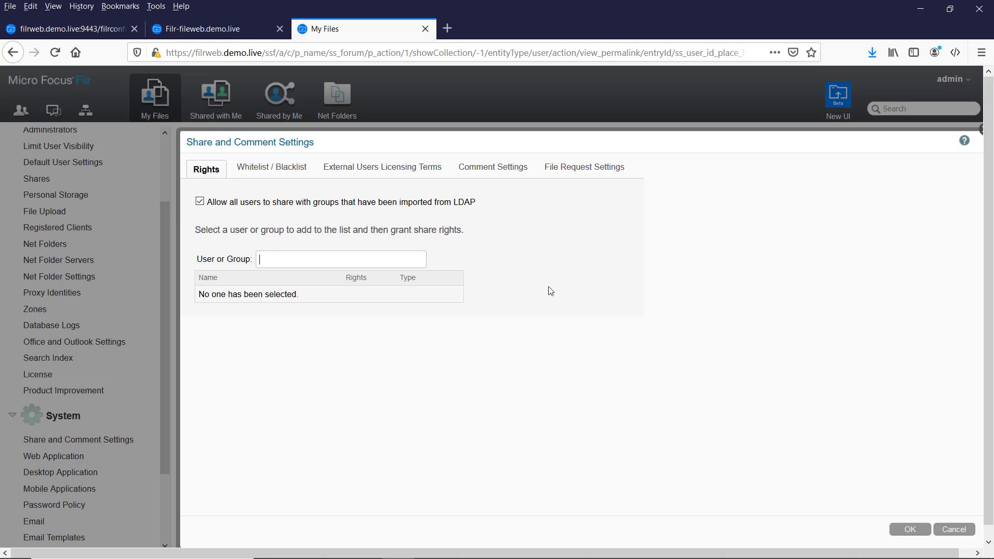
text(all)
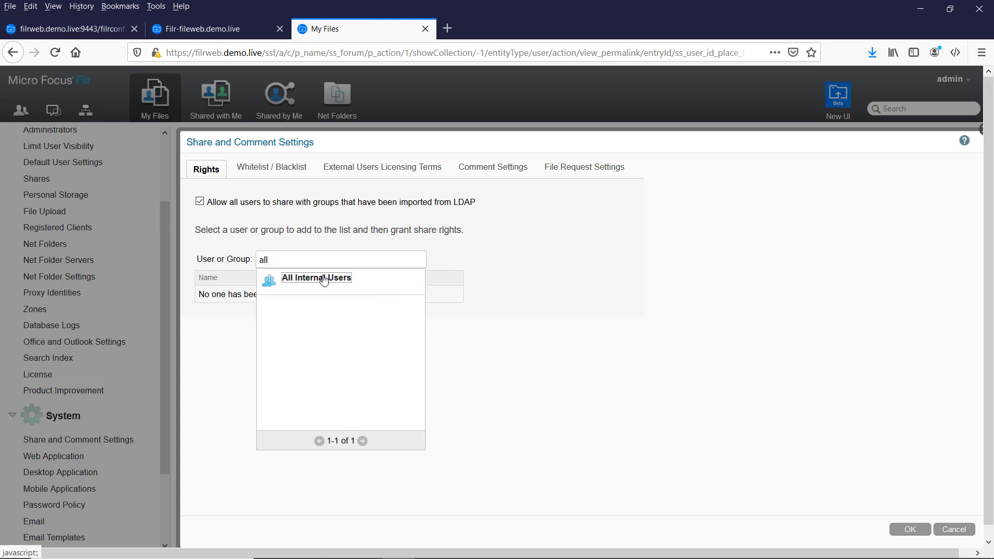
click(321, 278)
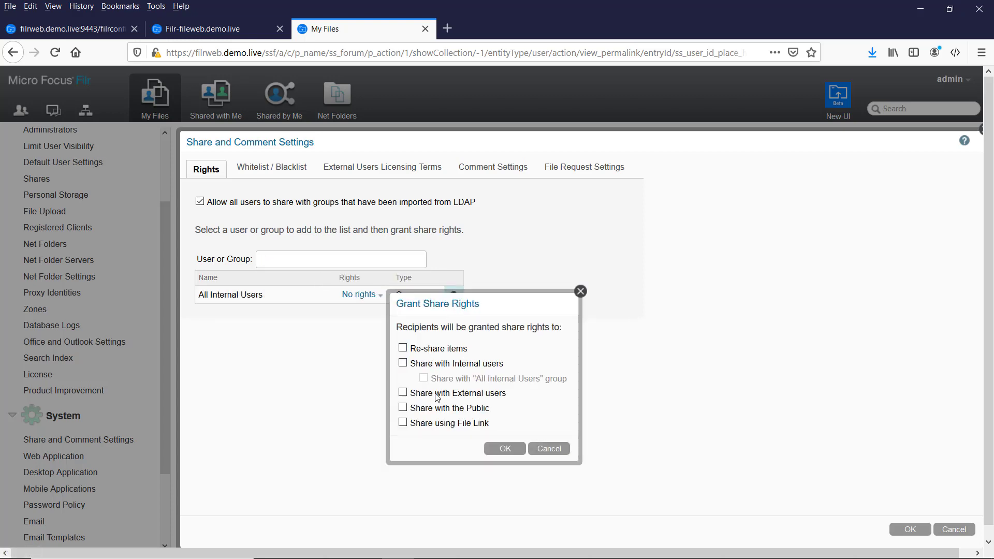
click(404, 364)
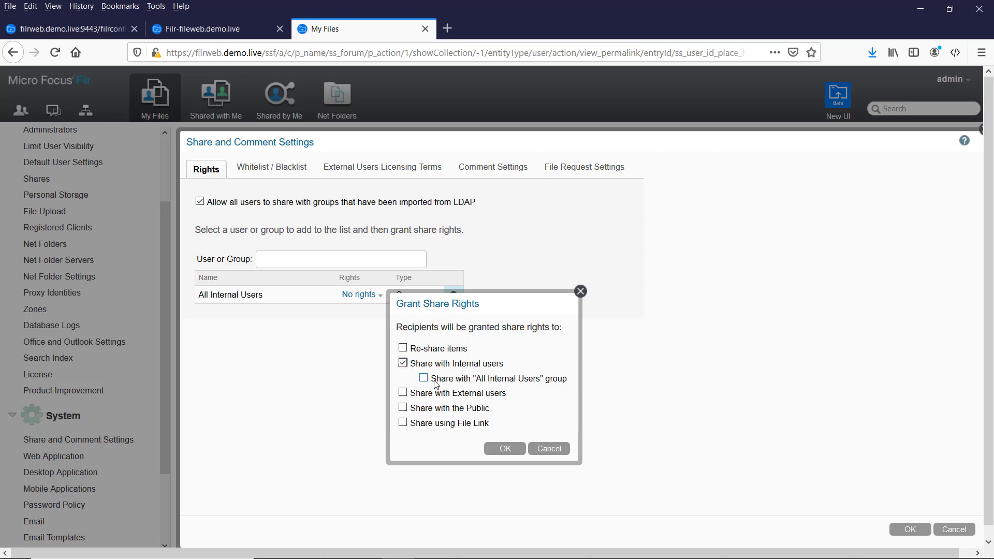
click(403, 348)
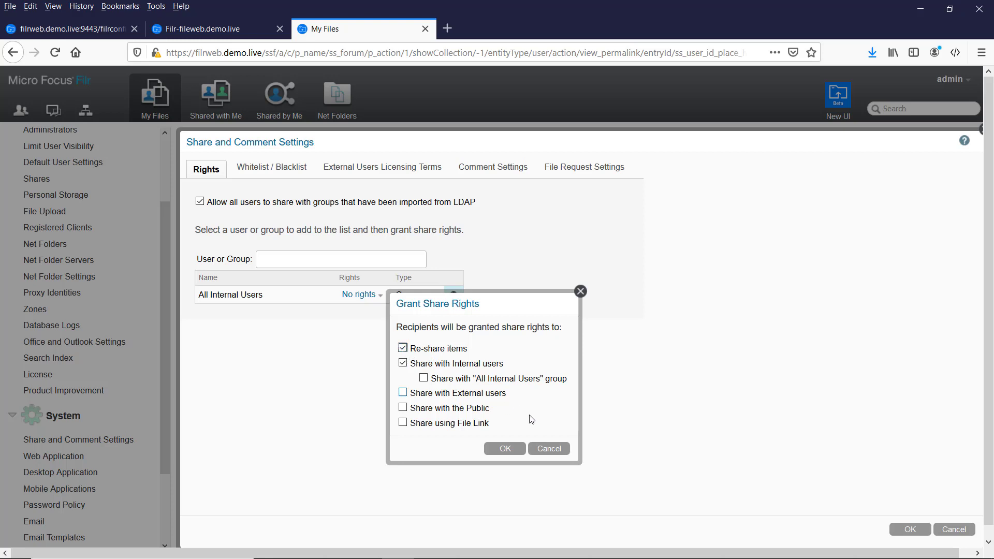
click(505, 448)
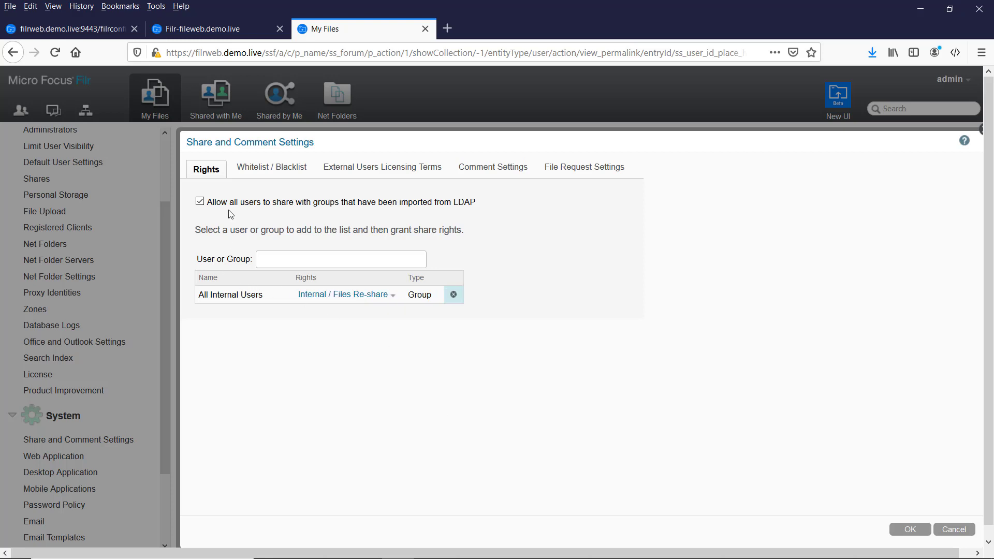
Allow a Filr user to share with internal and external users, then save the share settings.
click(288, 262)
text(fill)
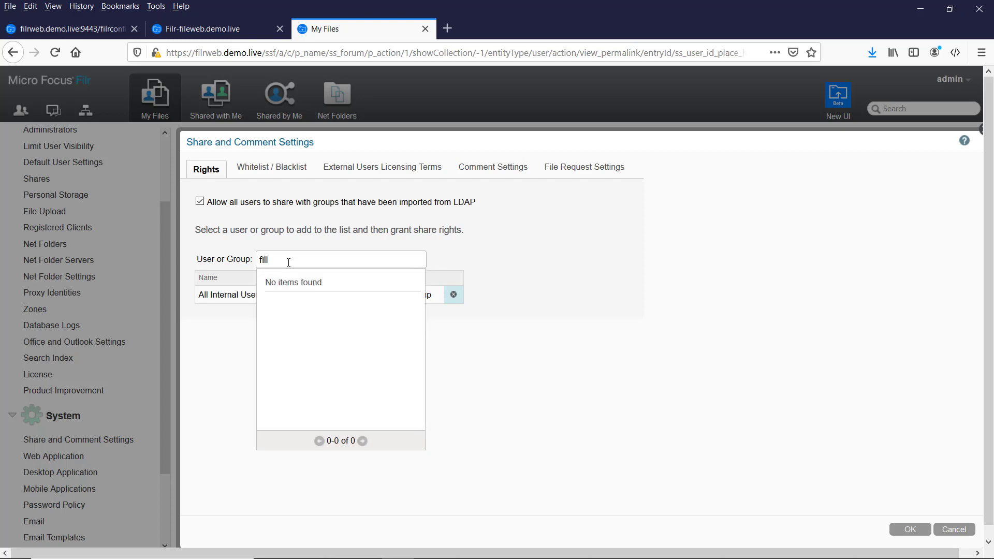
key(BackSpace)
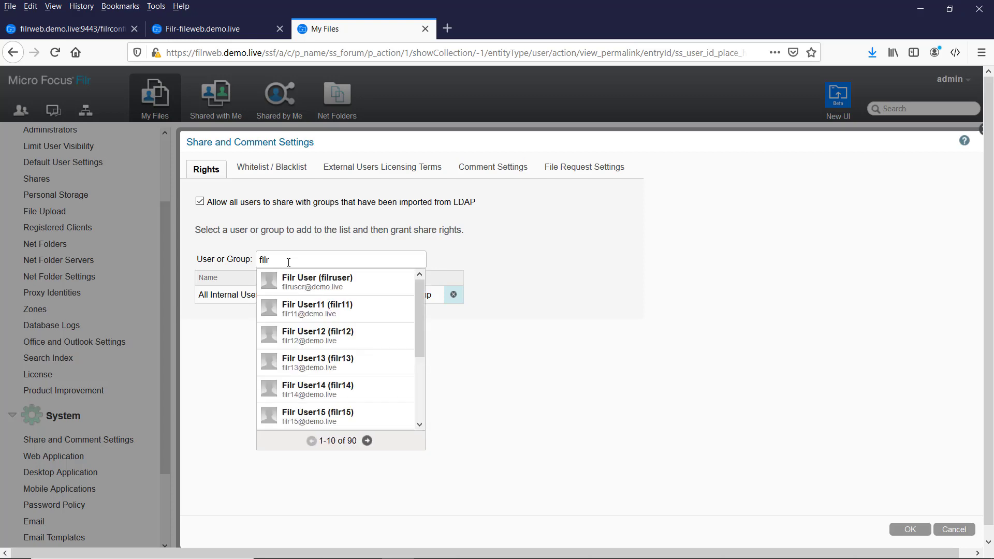
text(r)
click(321, 304)
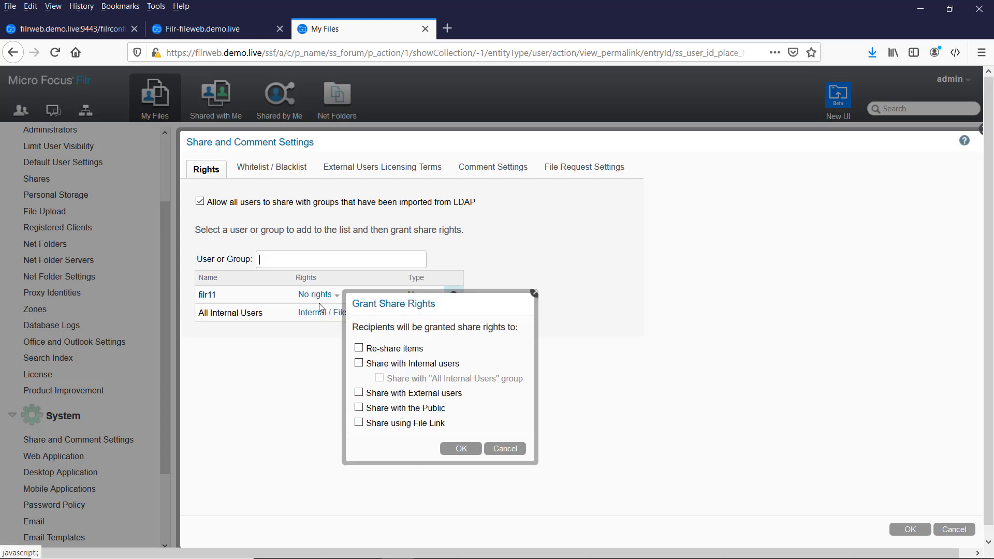
click(358, 364)
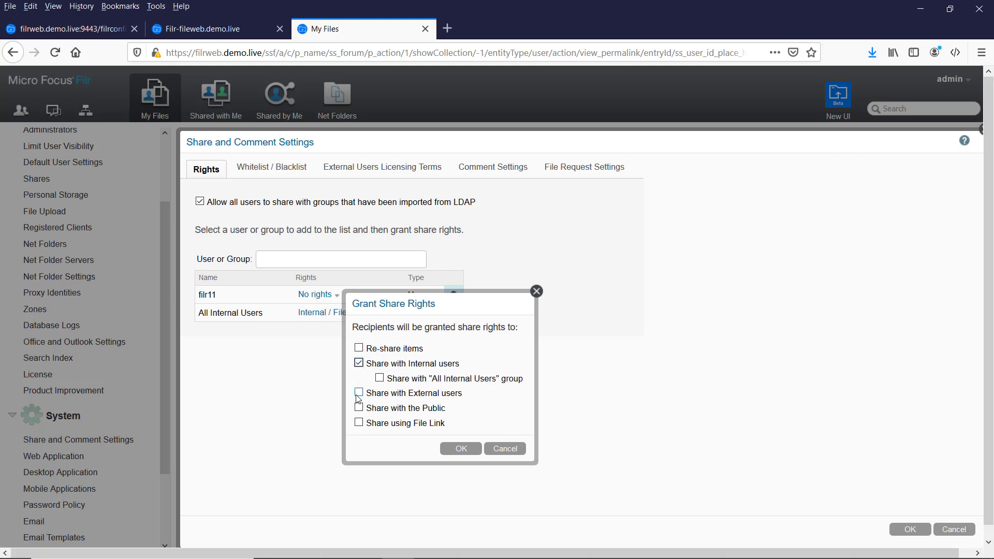
click(358, 393)
click(459, 448)
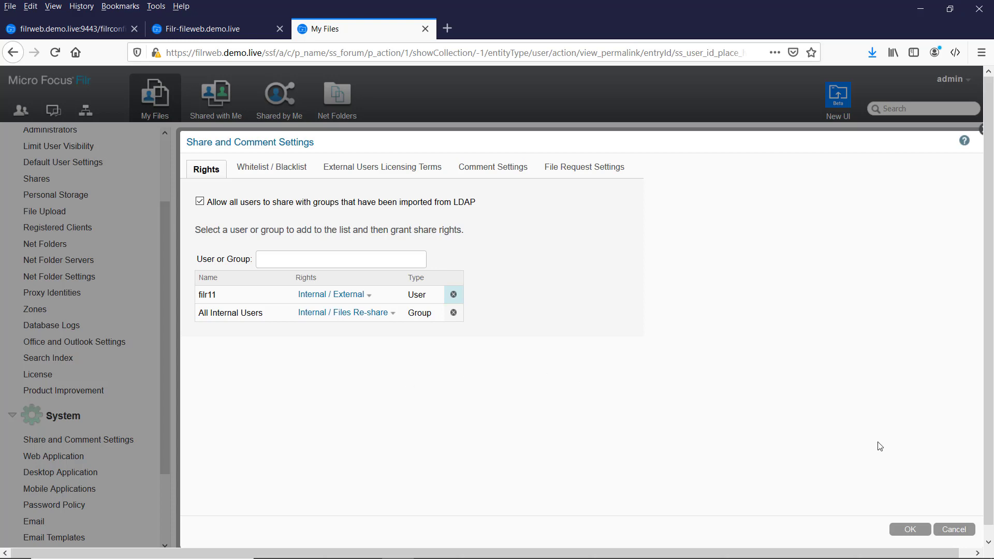
click(909, 529)
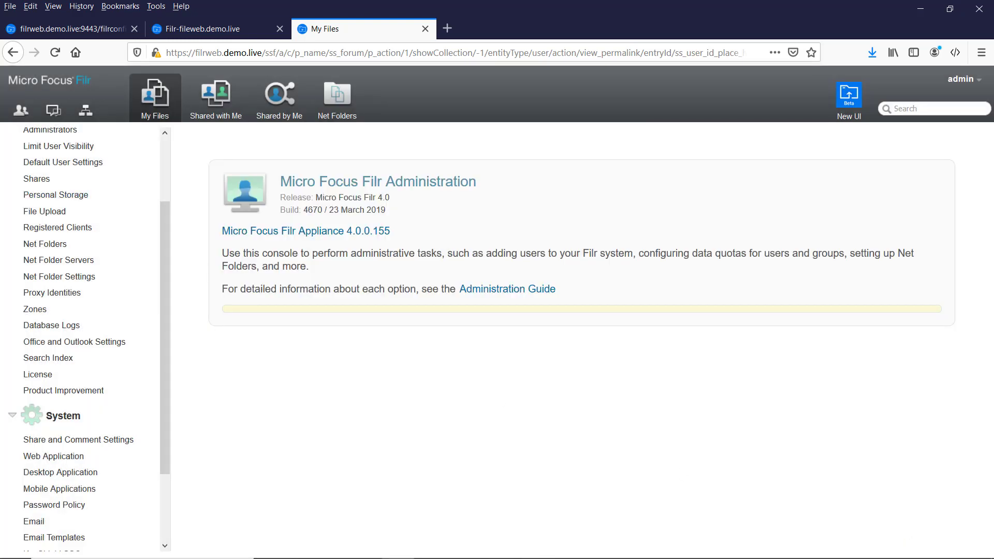
Reopen Sales, give a Filr user Access and internal sharing rights, and save.
click(55, 242)
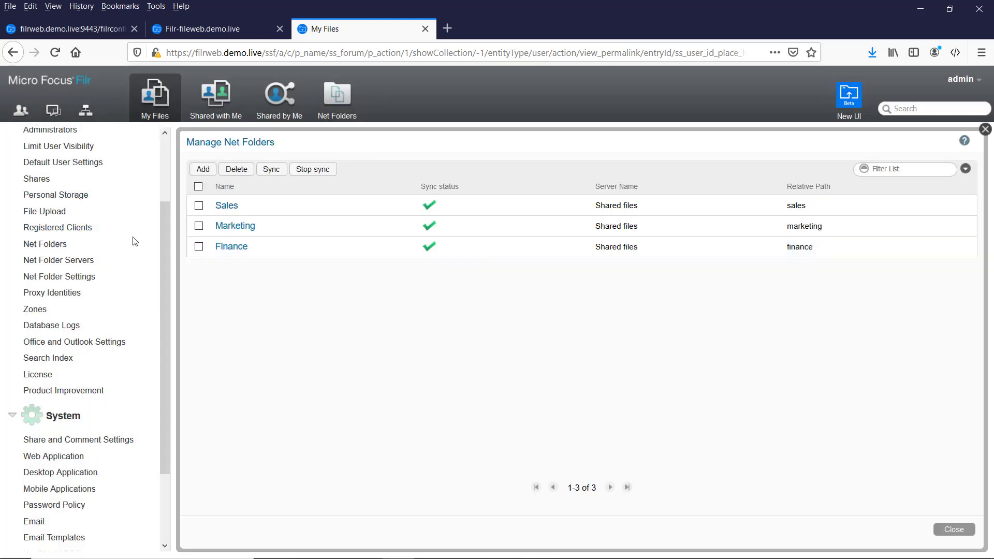
click(231, 210)
click(305, 201)
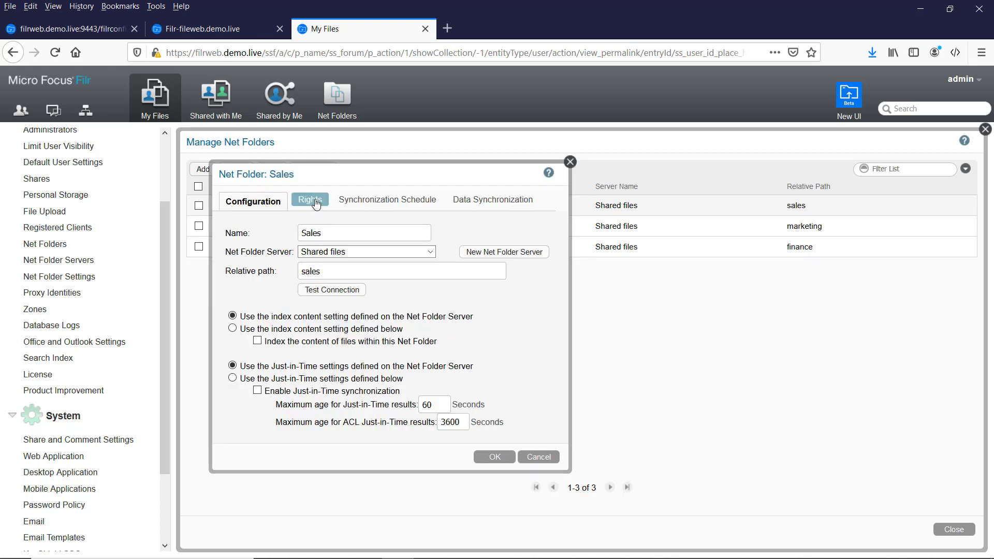
click(318, 254)
text(filr)
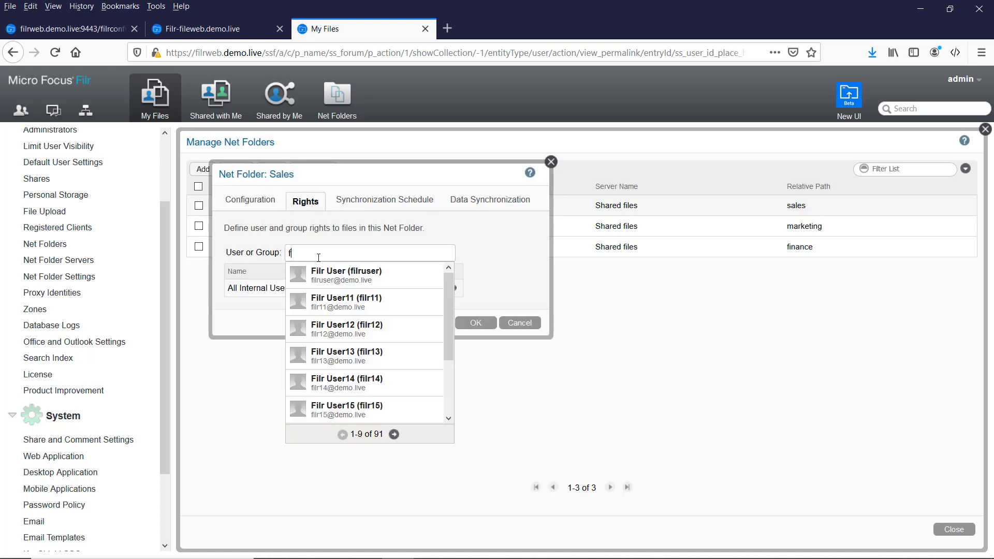
click(345, 297)
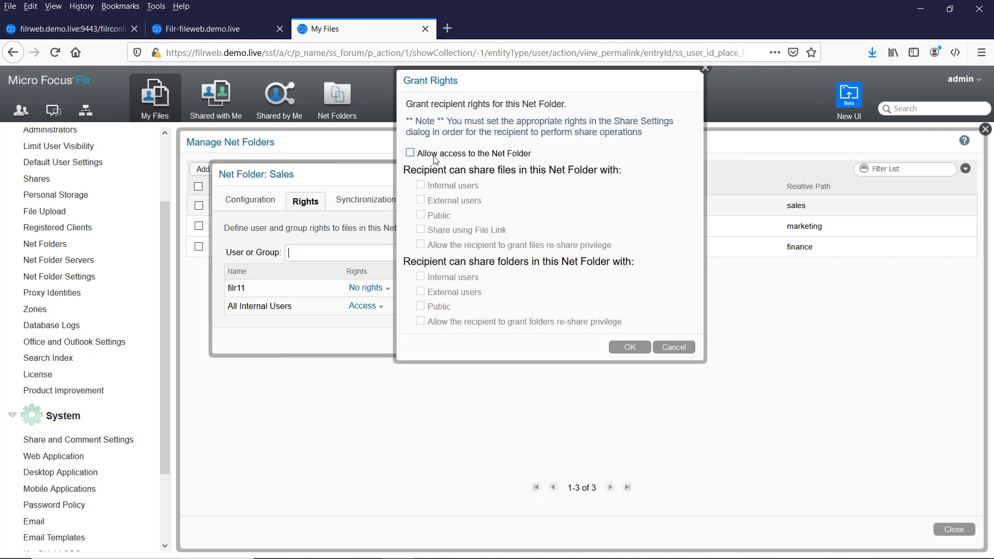
click(410, 154)
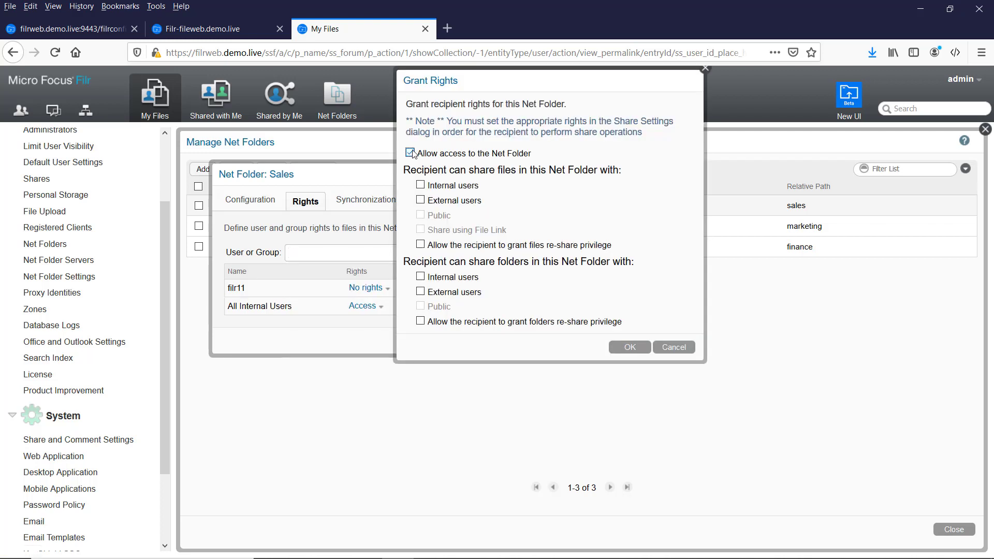
click(421, 187)
click(637, 350)
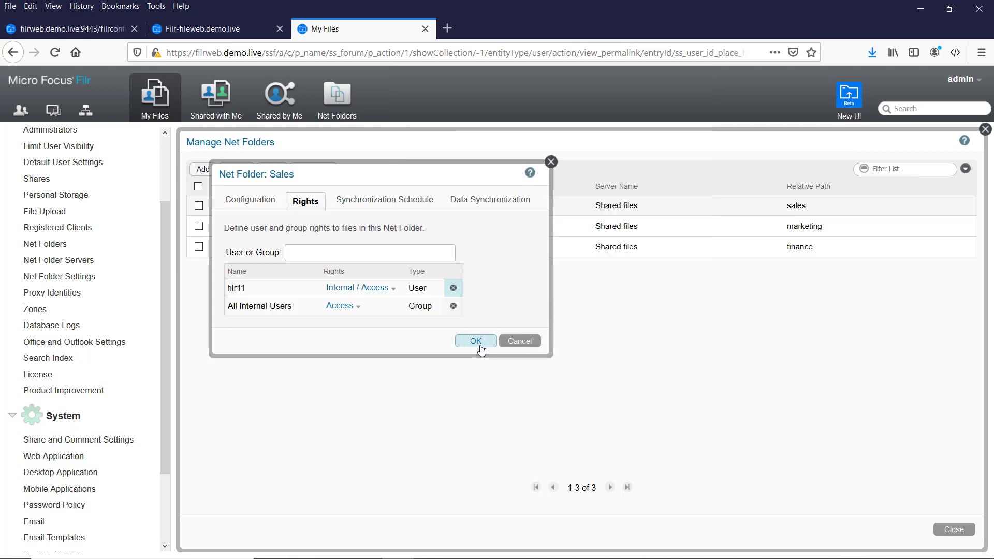
click(479, 346)
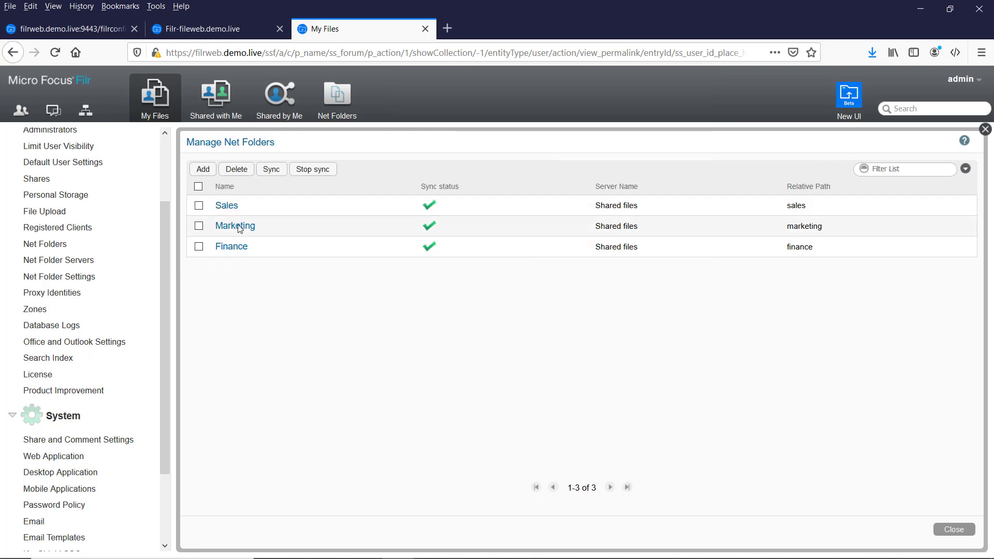
Give the marketing group Access plus internal and external sharing on Marketing, then save.
click(238, 230)
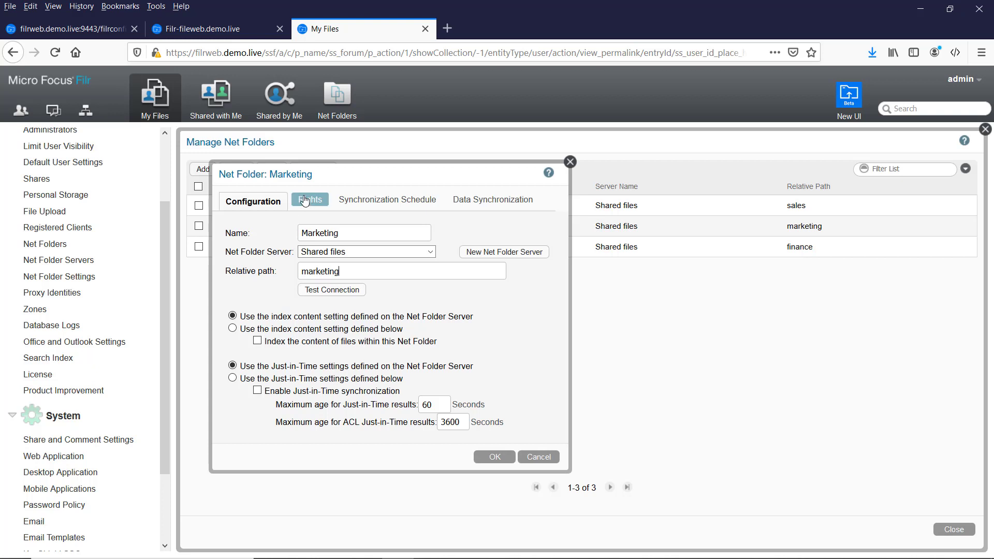
click(305, 207)
click(308, 252)
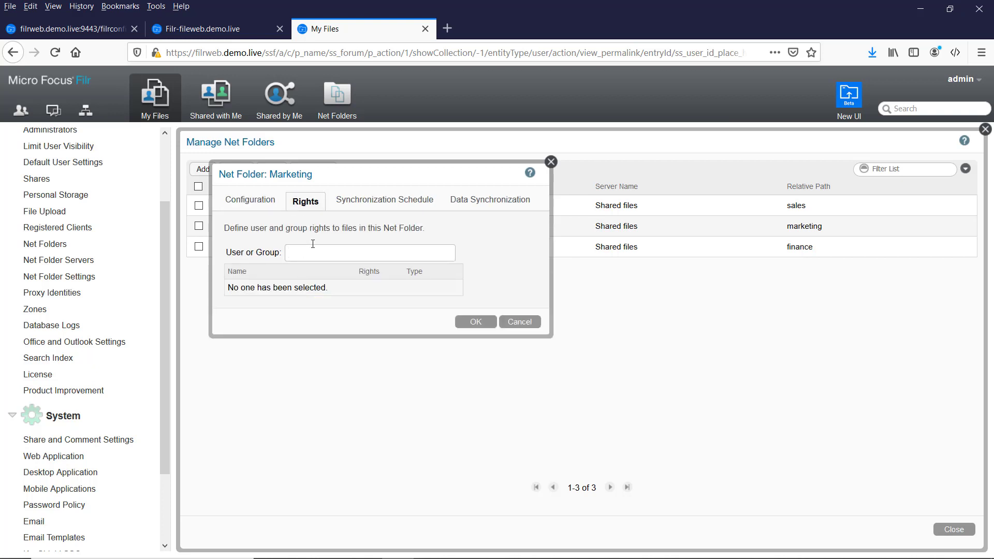
text(mar)
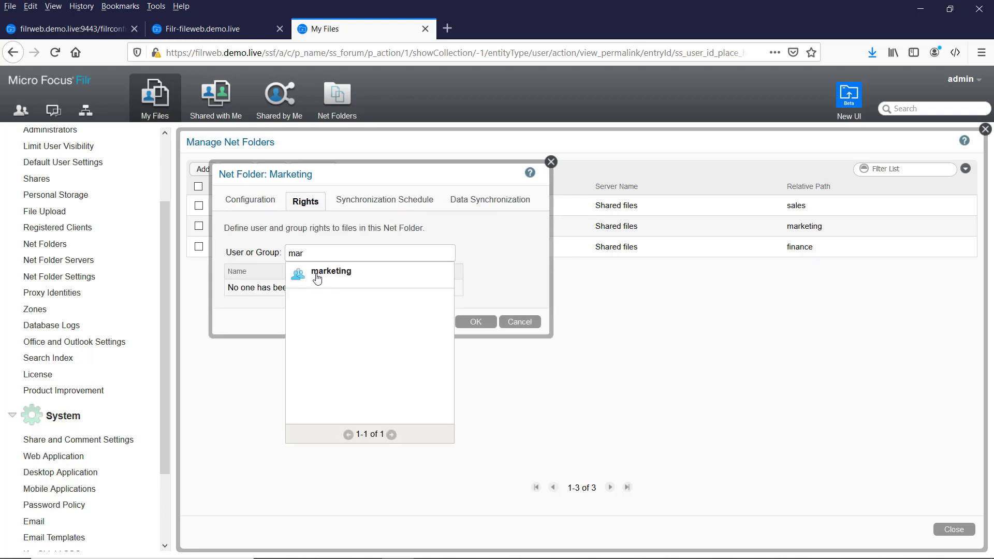
click(316, 274)
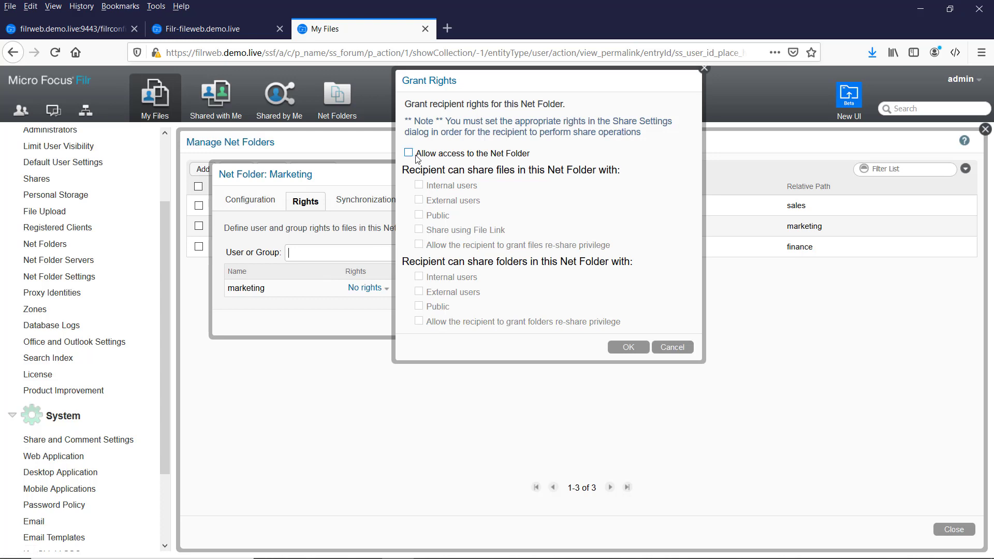
click(409, 154)
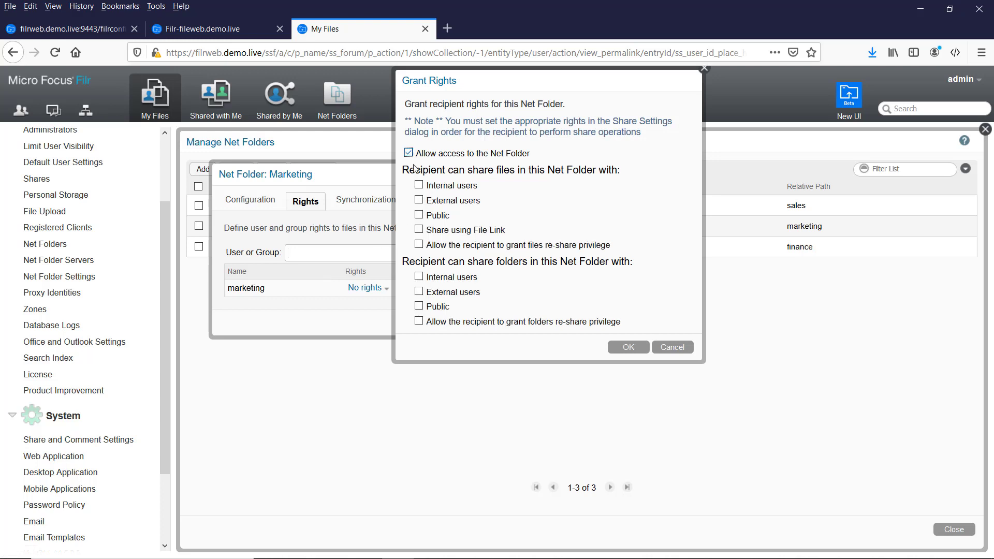
click(419, 185)
click(418, 201)
click(625, 348)
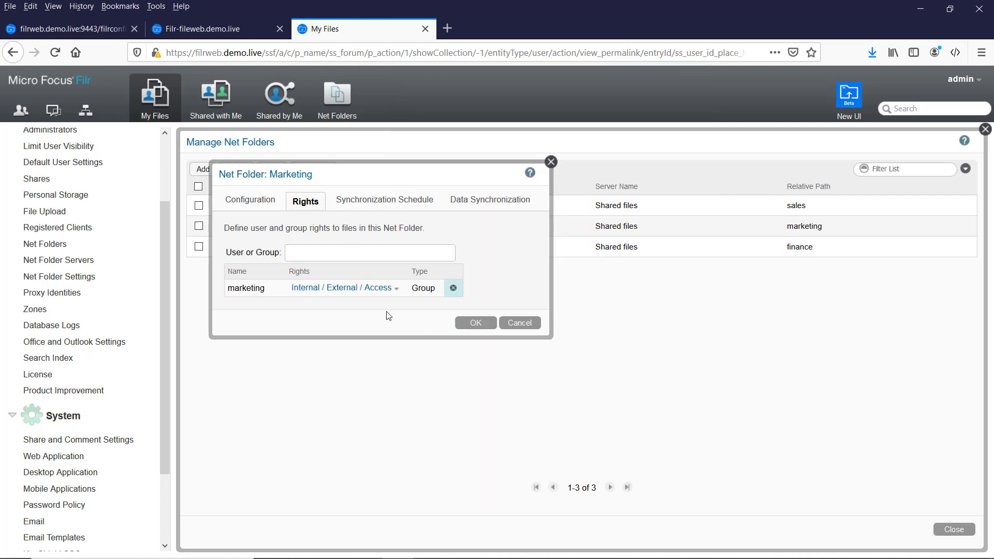
click(475, 323)
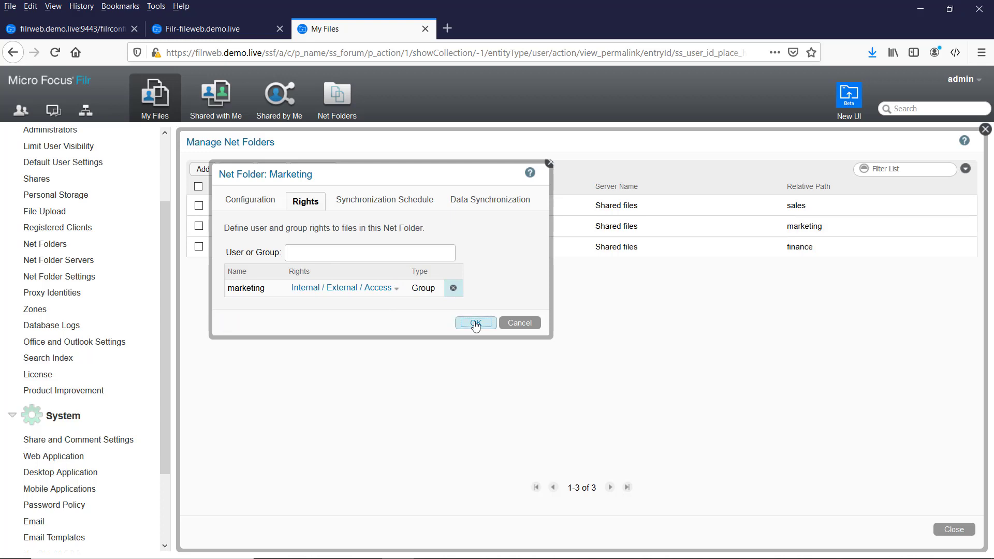
Give All Internal Users allow-access rights on the Finance net folder, save, and close Manage Net Folders.
click(231, 247)
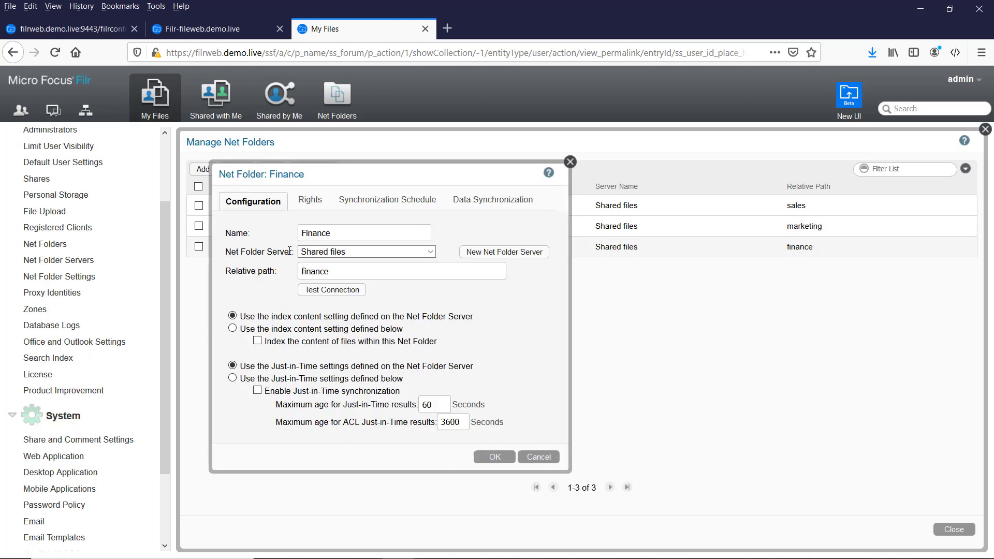
click(310, 206)
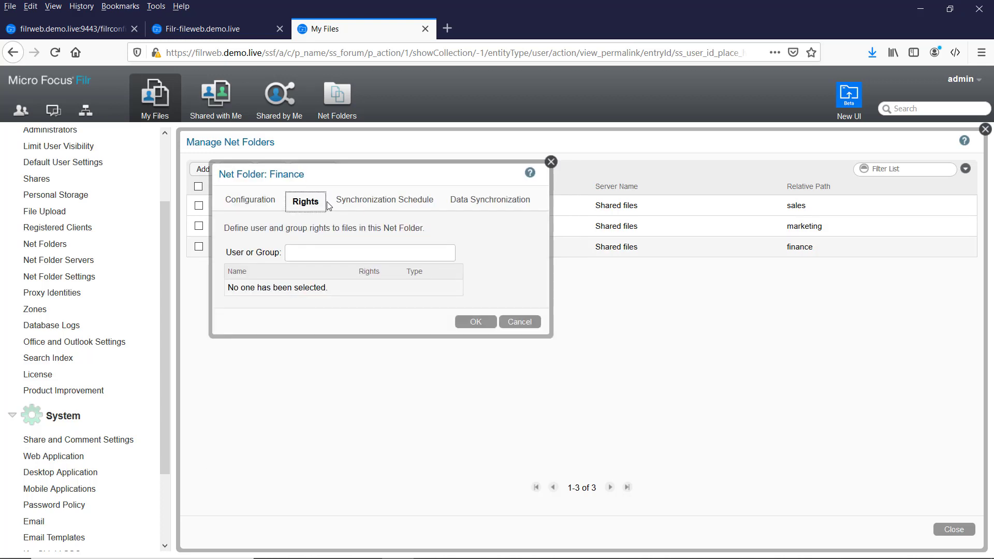
click(296, 253)
text(all)
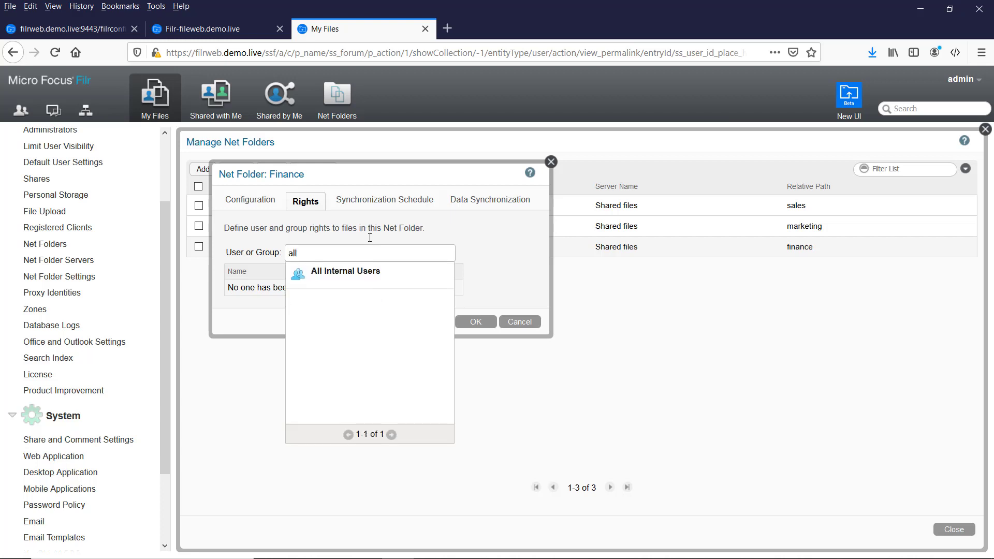
click(345, 270)
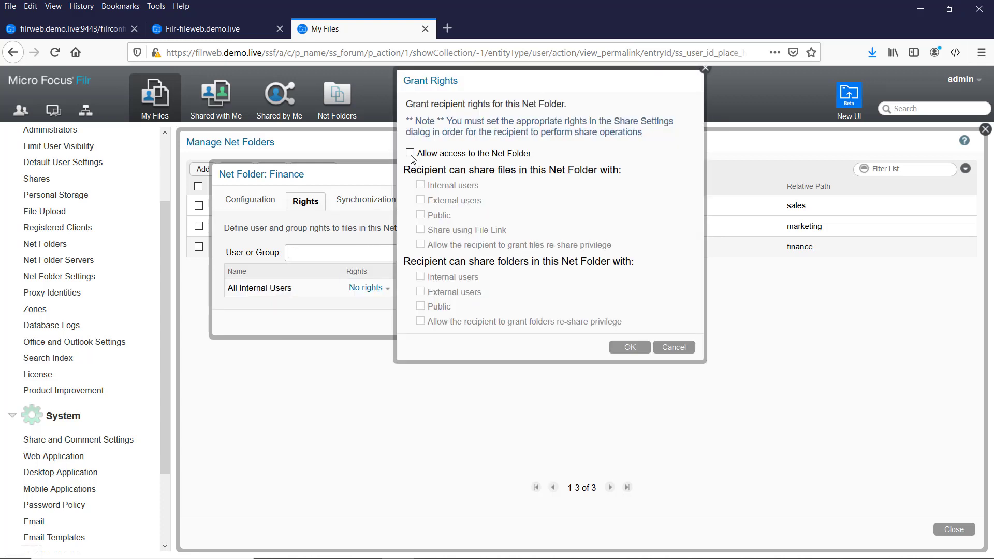
click(410, 153)
click(627, 345)
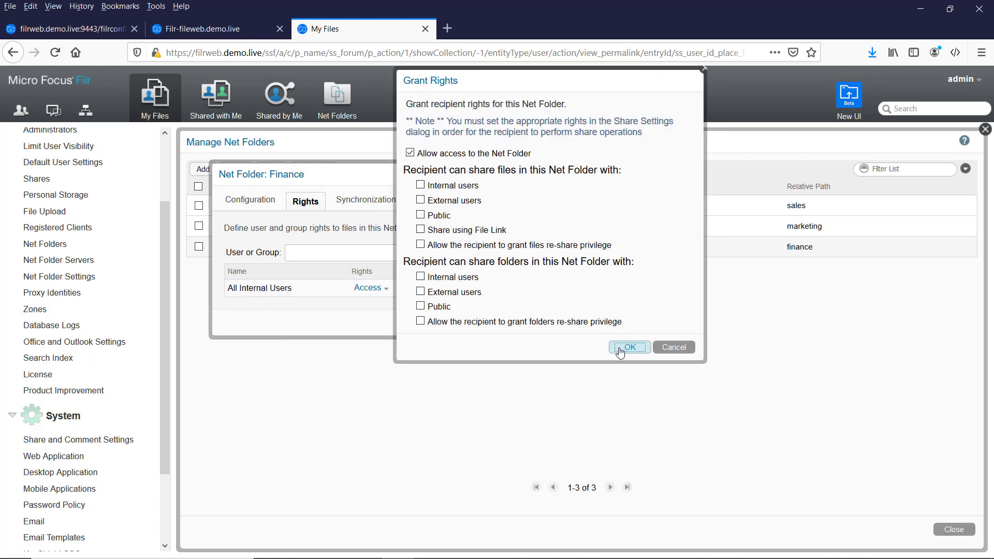
click(471, 324)
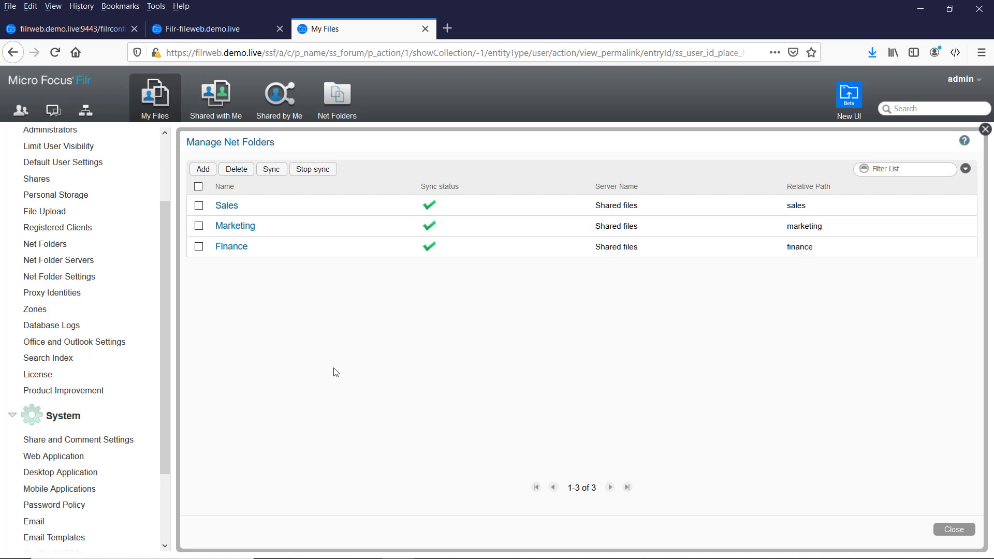
click(953, 530)
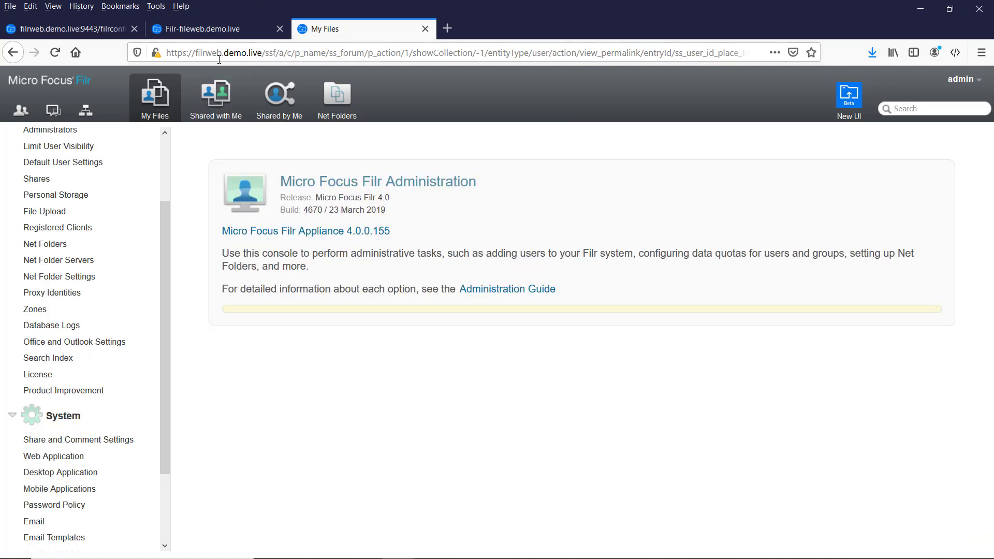
Return to the filrconfig browser tab and reload the Filr configuration page.
click(197, 26)
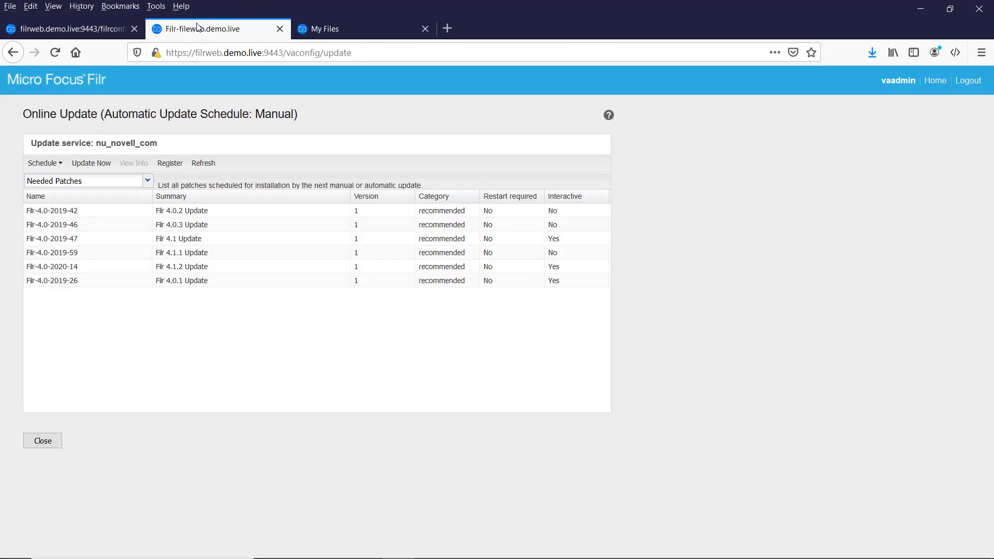
click(77, 31)
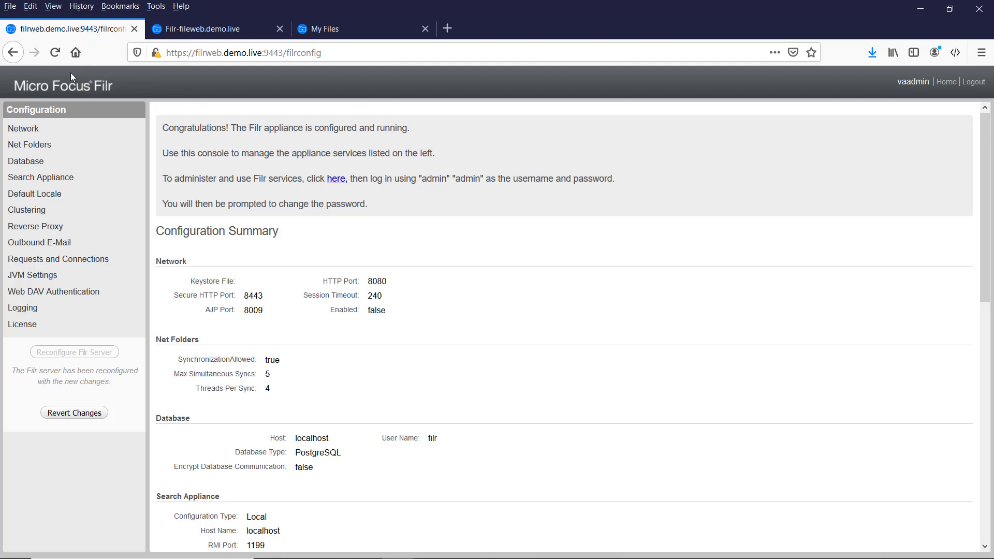
click(56, 51)
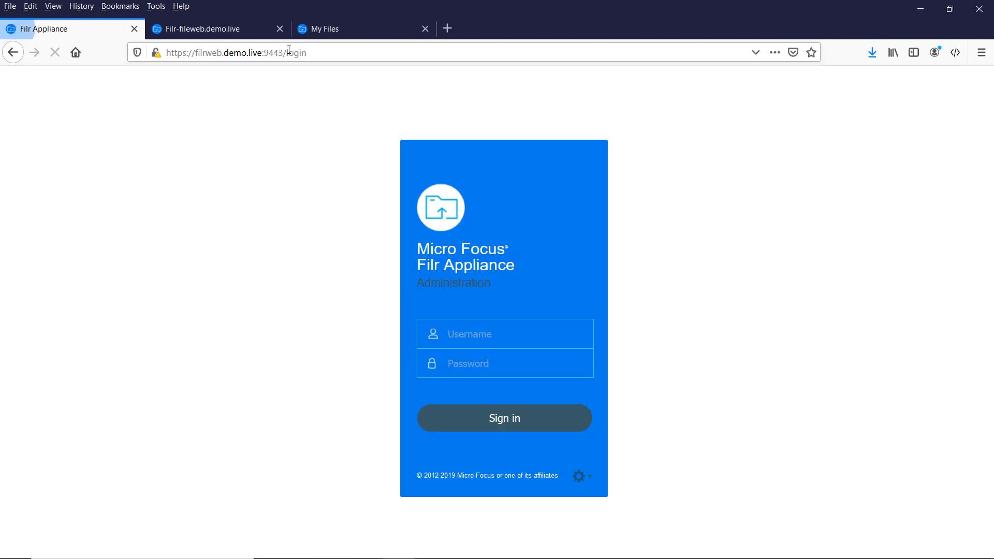
Log in with the appliance administrator's username and password, go to Home, and don't save the login.
click(484, 335)
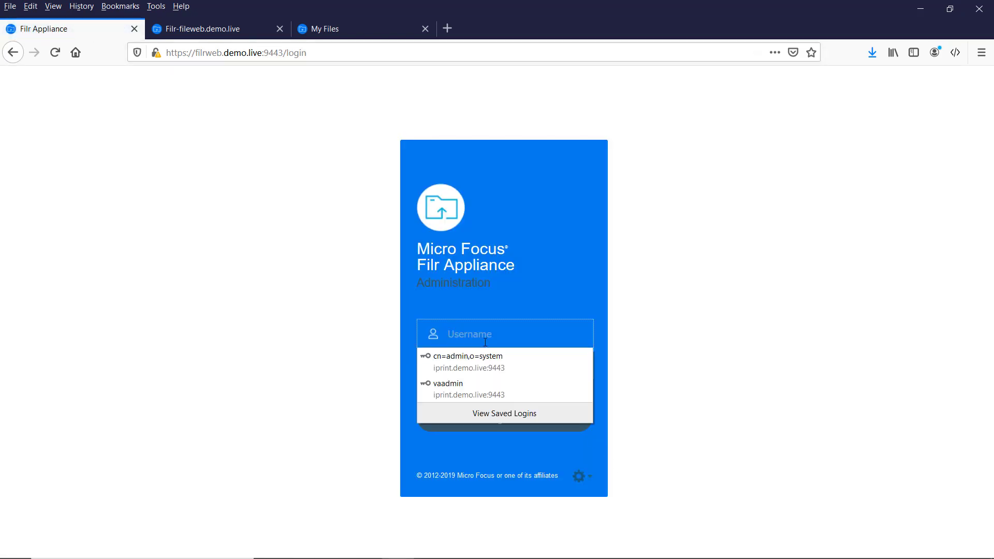
text(vaadmi)
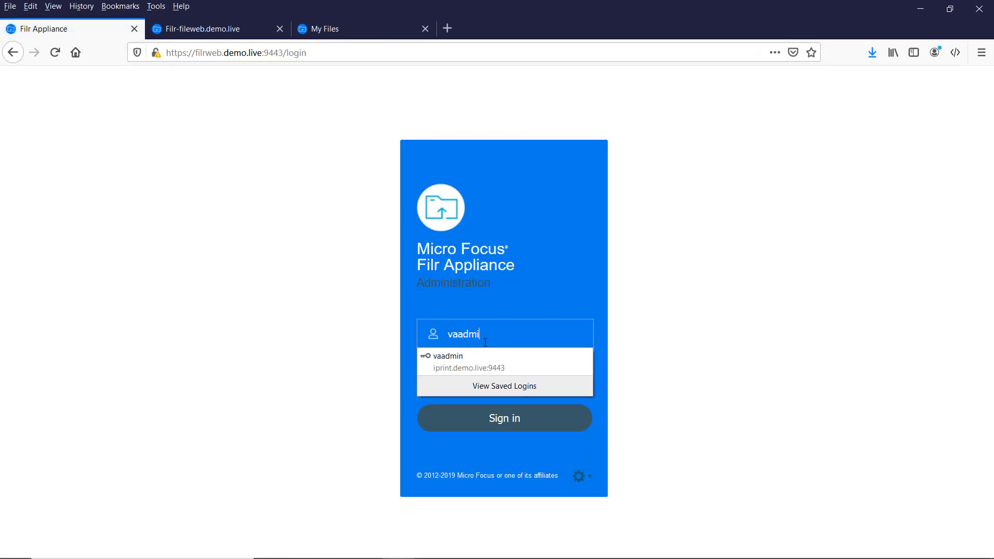
text(n)
key(Tab)
text(no)
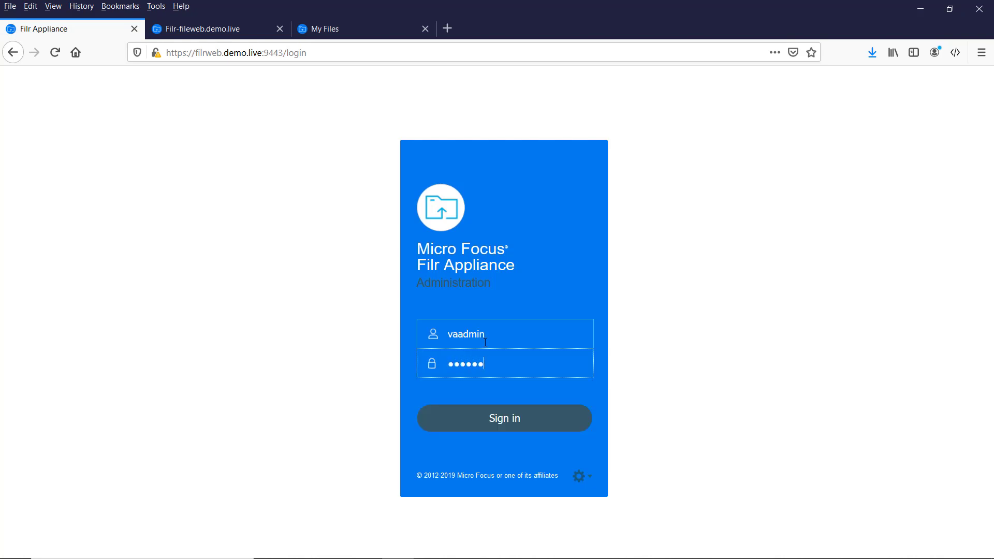
text(vell)
key(Return)
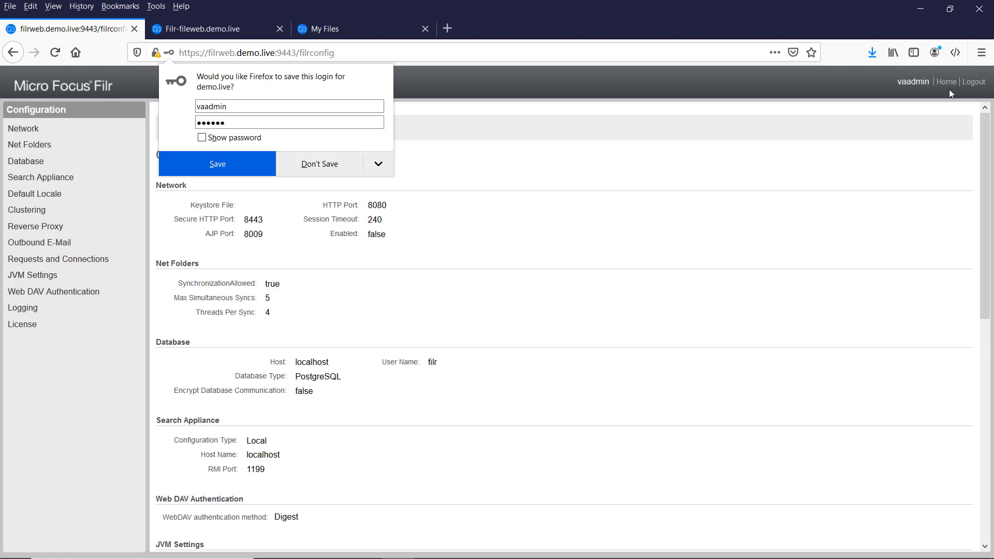
click(946, 82)
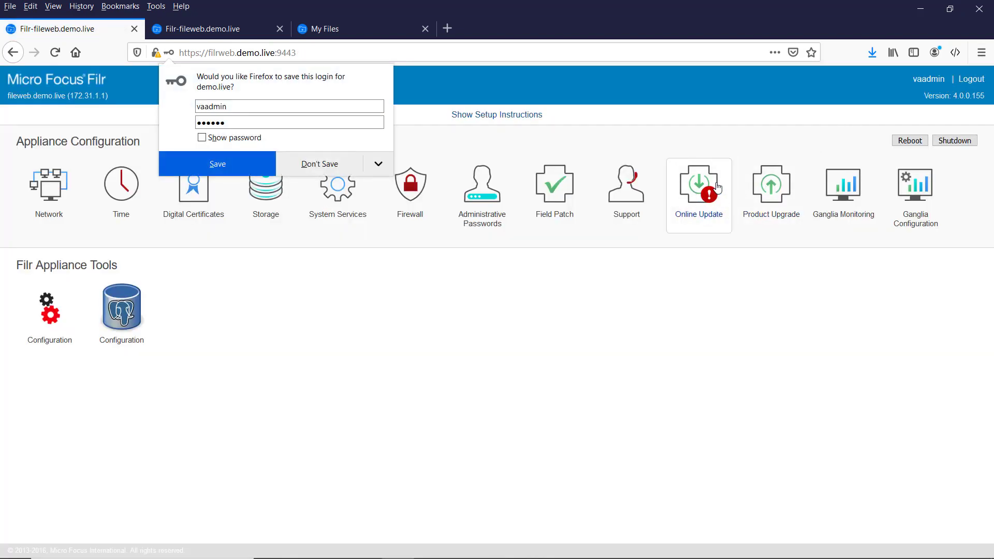
click(327, 170)
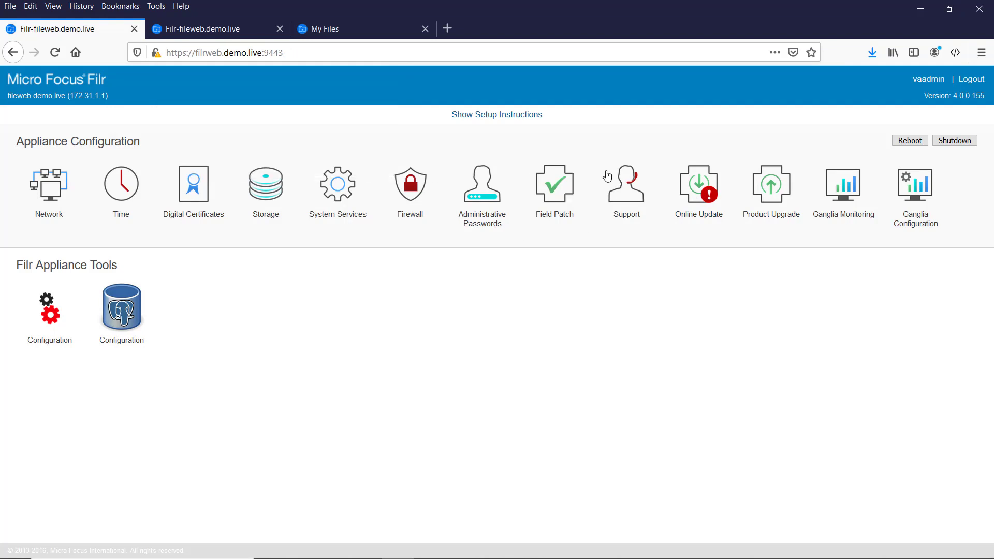
Install the six needed patches from Online Update with Update Now, accepting the warning.
click(696, 191)
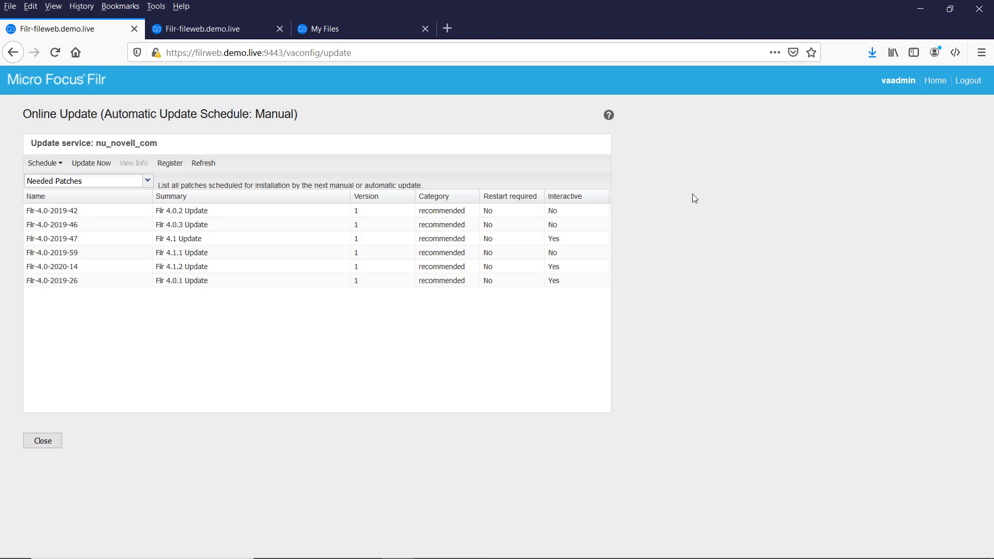
click(92, 167)
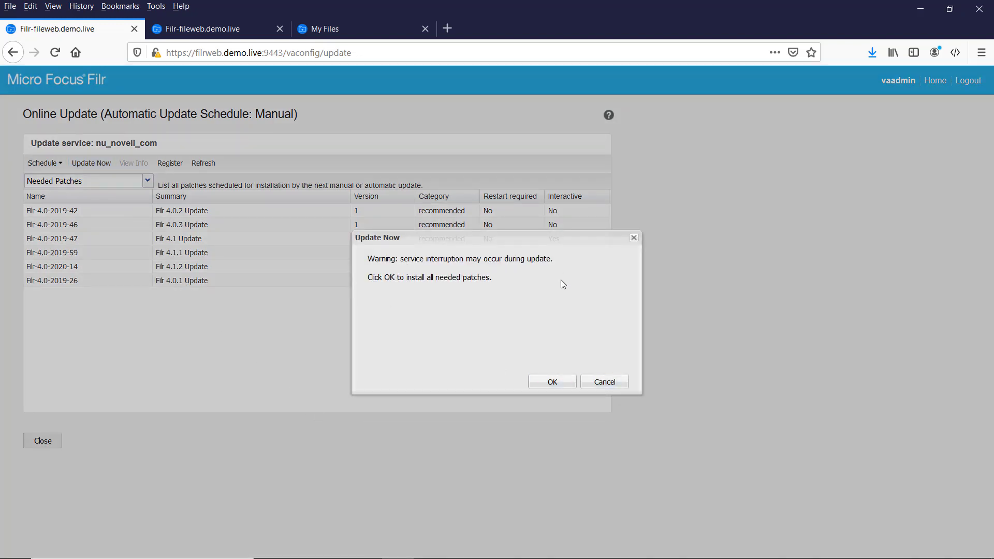
click(551, 383)
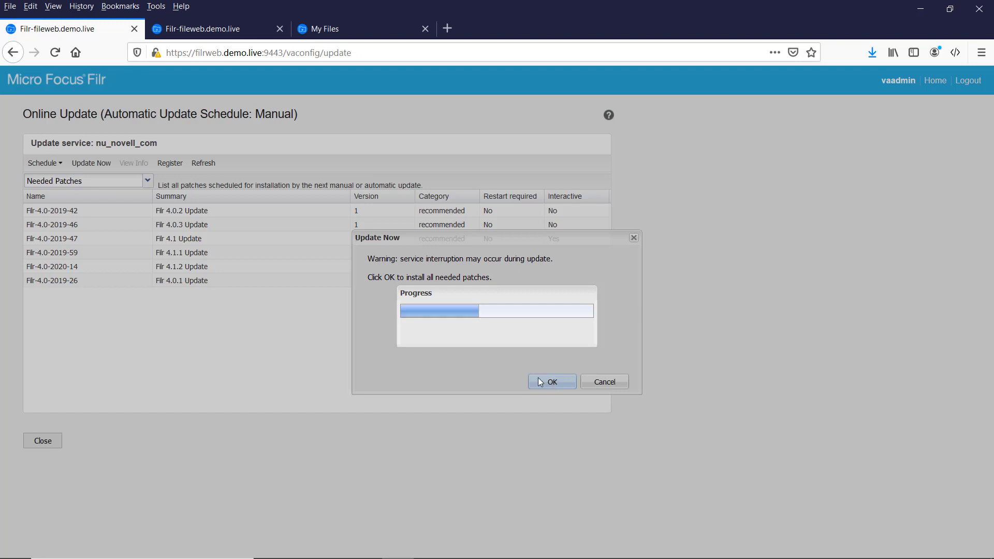
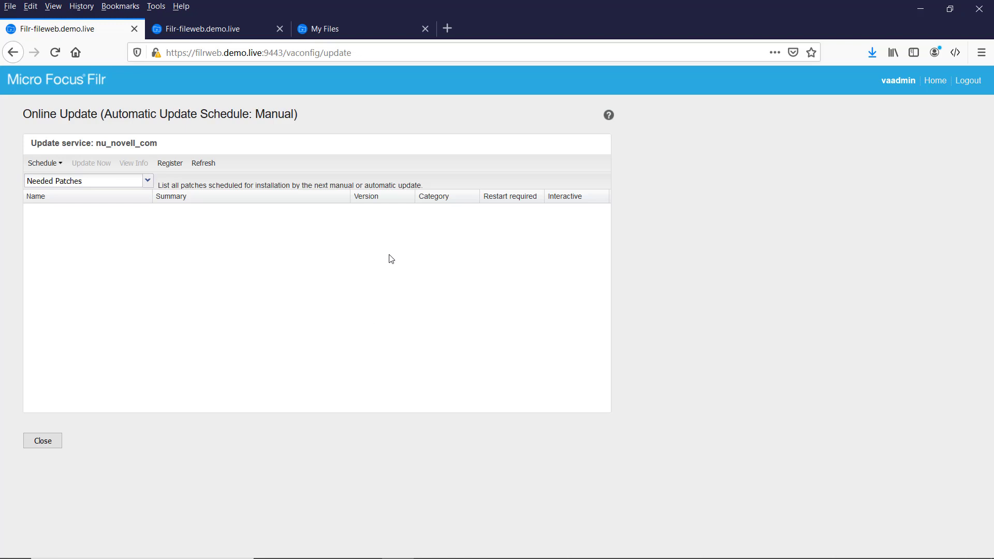
Reboot the appliance from Home's Reboot Needed option so the installed patches take effect.
click(933, 85)
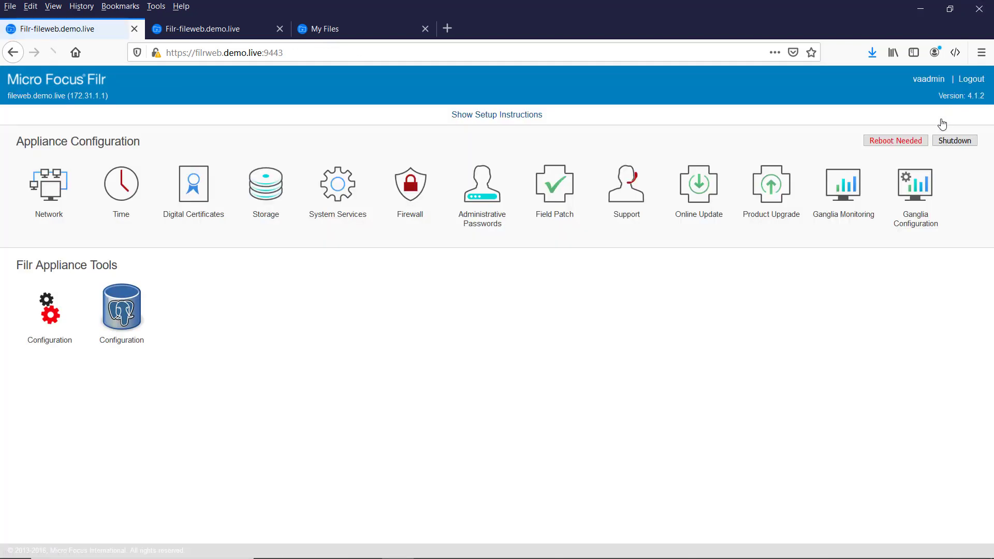
click(888, 142)
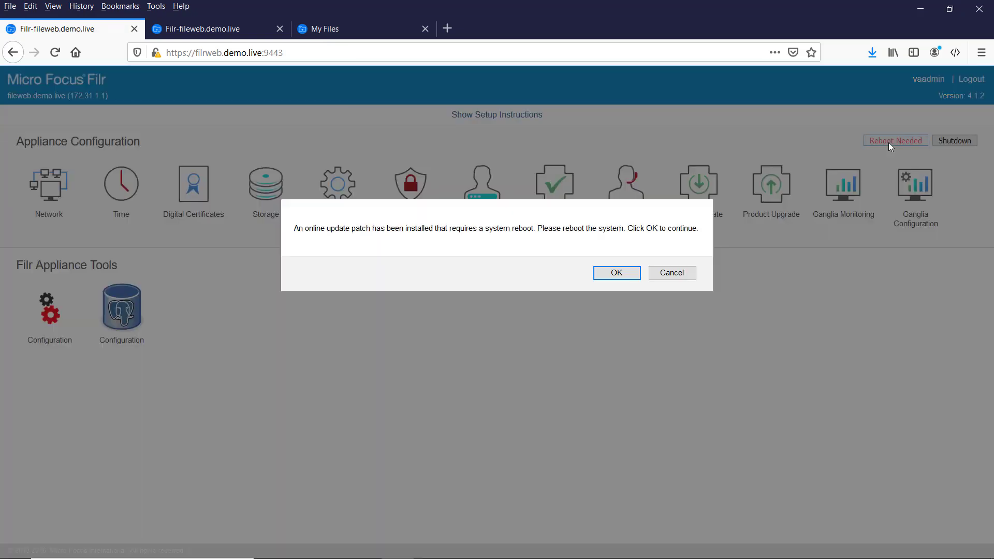
click(630, 272)
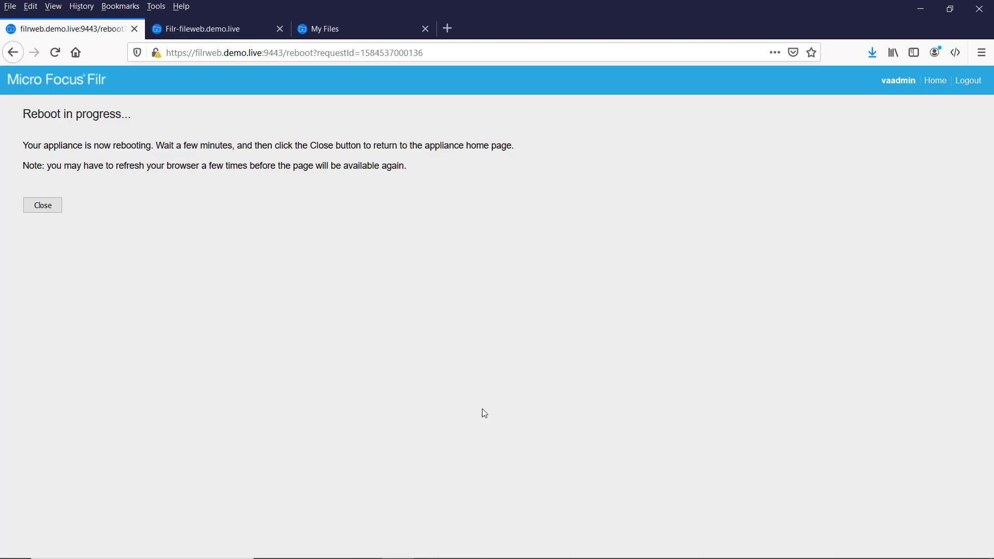
click(335, 547)
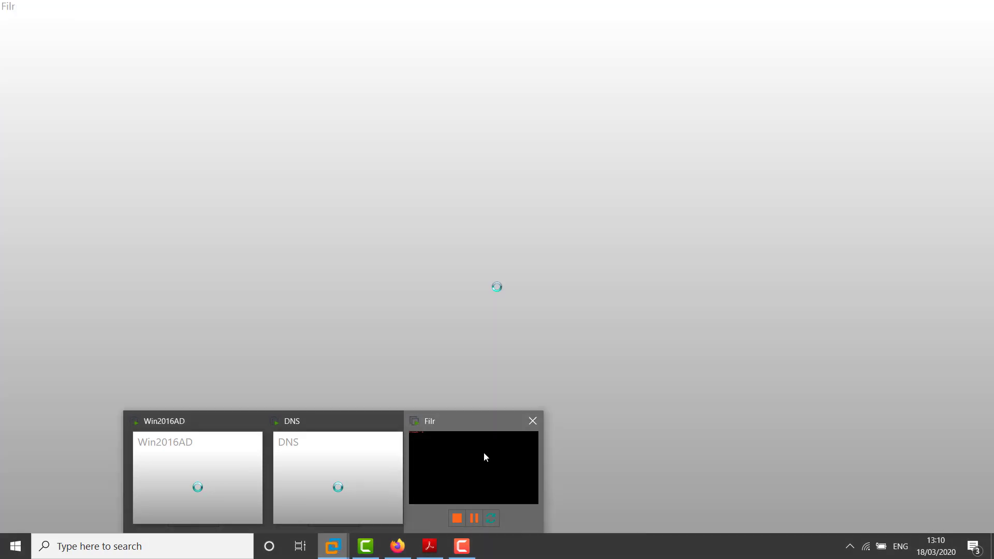
Bring the Filr virtual machine's console forward and let the appliance finish booting.
click(485, 456)
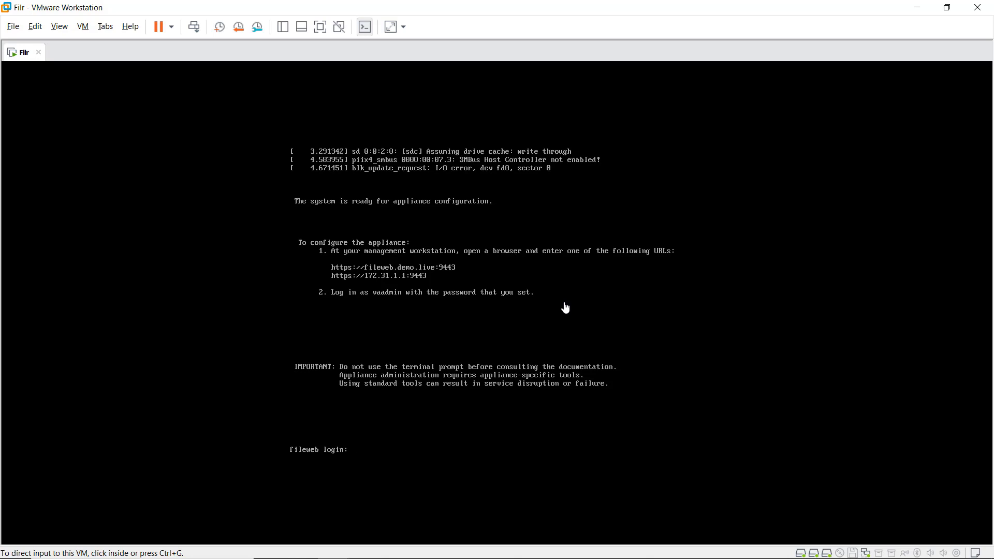
Log in to the appliance console as root and begin the command tailf /opt/novell/filr/a.
click(414, 381)
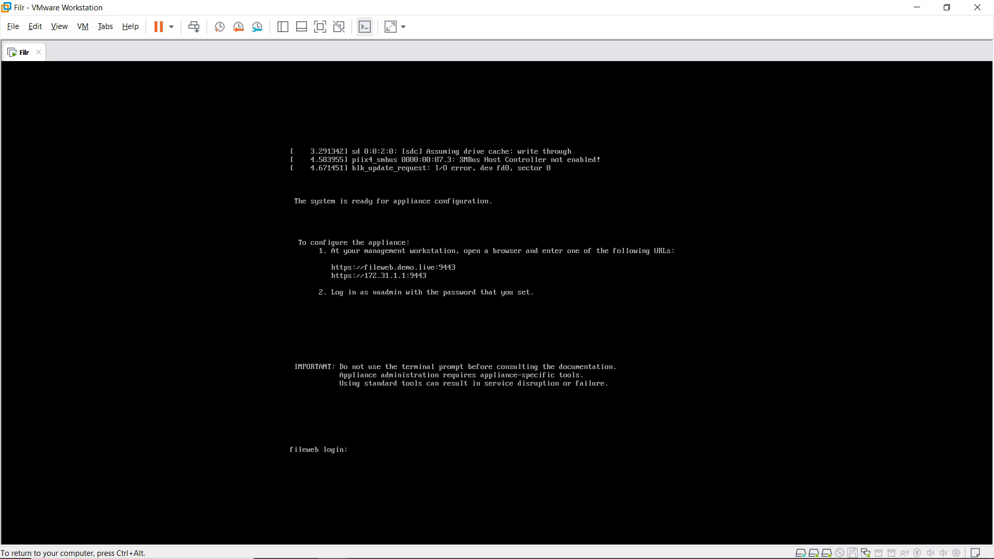
text(root)
key(Return)
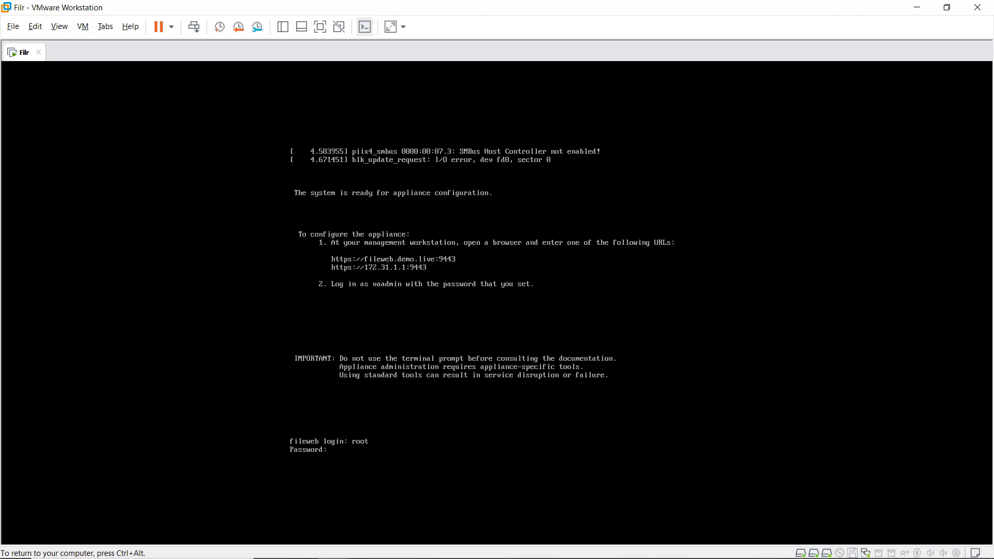
key(Return)
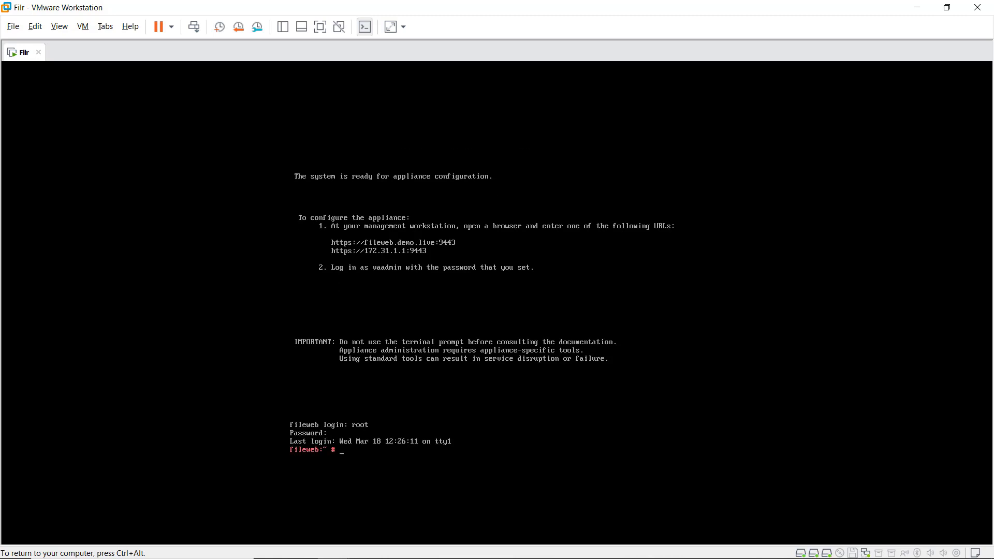
text(tailf /opt/novell/filr/ap)
Follow /opt/novell/filr/apache-tomcat/logs/catalina.out until it reports Server startup.
key(Tab)
text(logs/ca)
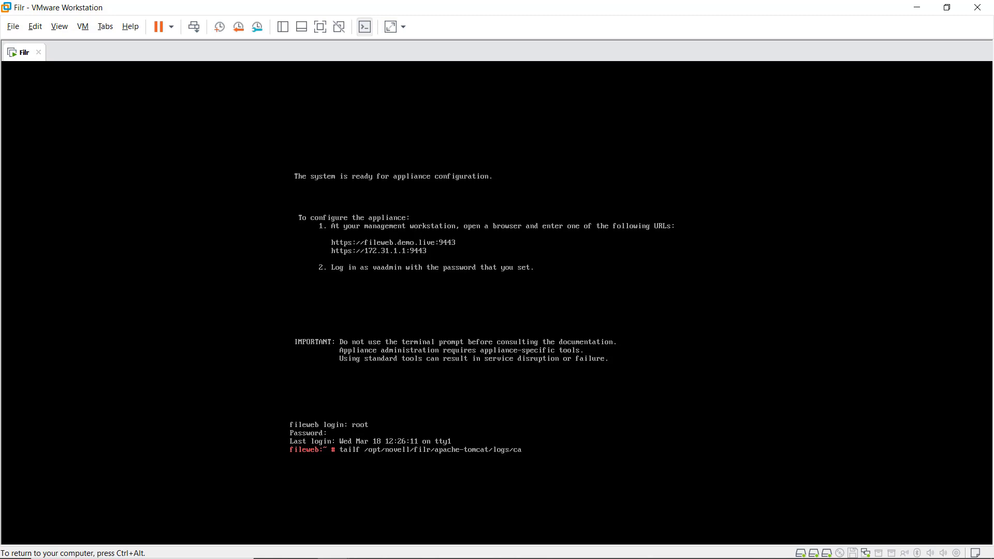
key(Tab)
text(ou)
key(Return)
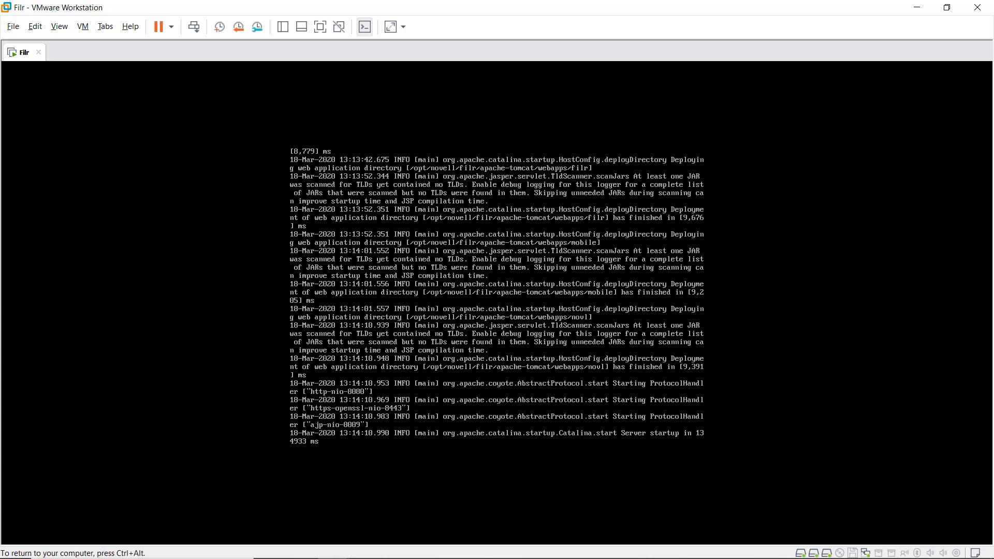
Release the VM console and return to Firefox's 'Reboot in progress' page.
key(ctrl+alt)
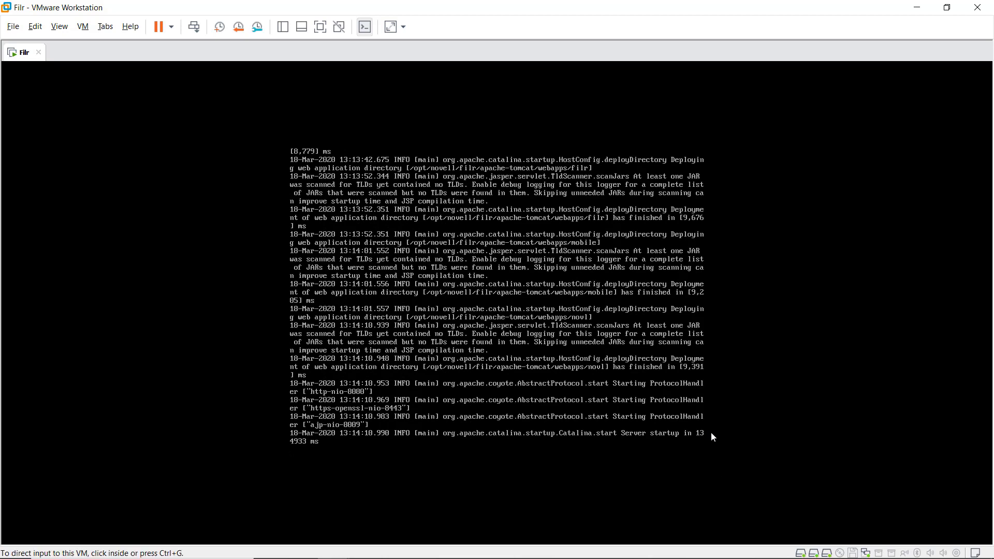
click(713, 438)
key(ctrl+alt)
click(275, 435)
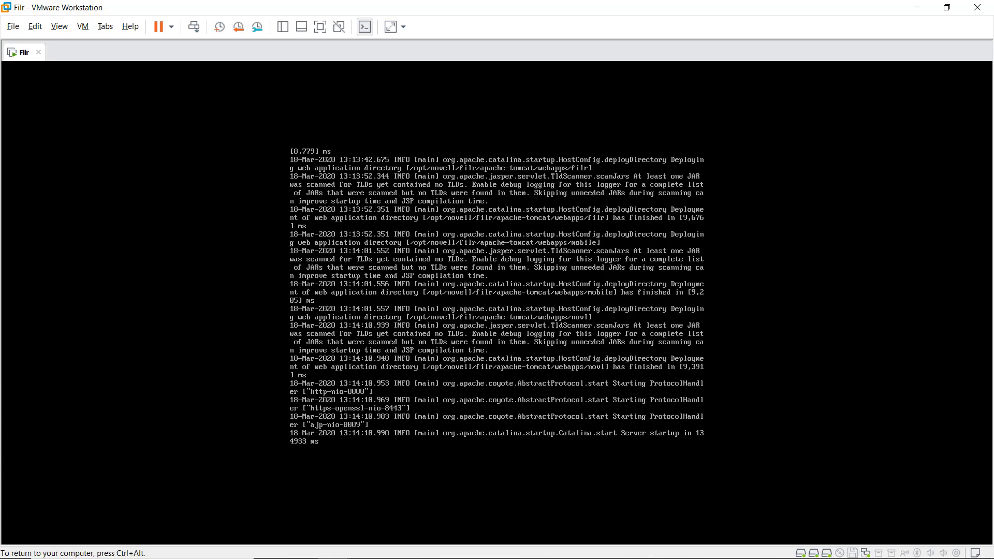
key(ctrl+alt)
click(971, 66)
key(alt+Tab)
key(ctrl+alt)
key(alt+Tab)
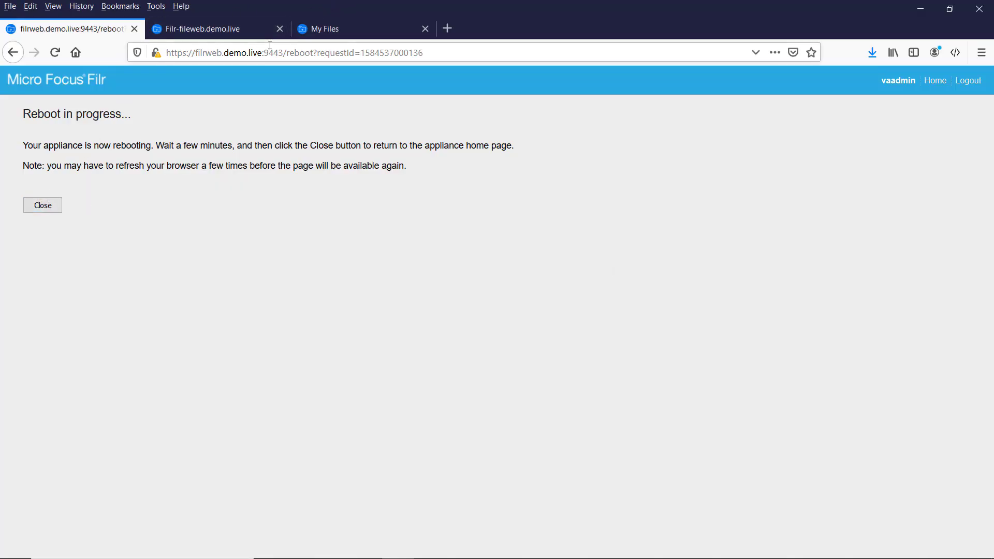
drag(264, 52, 430, 52)
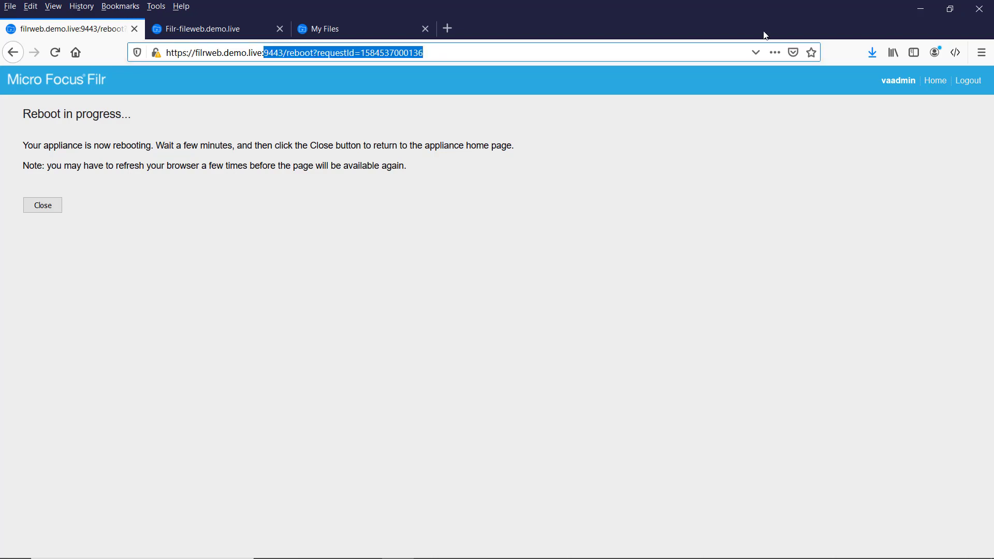
key(BackSpace)
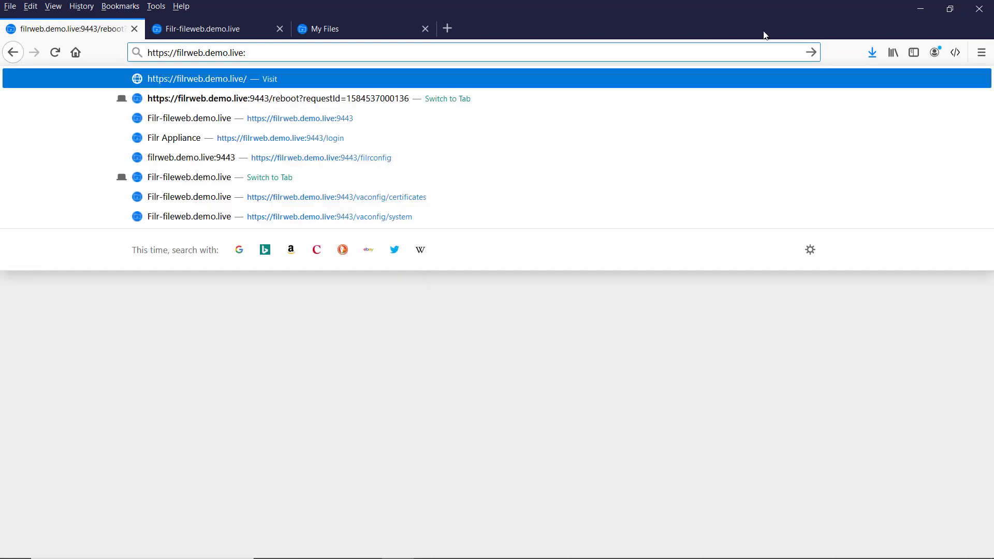
key(BackSpace)
key(Return)
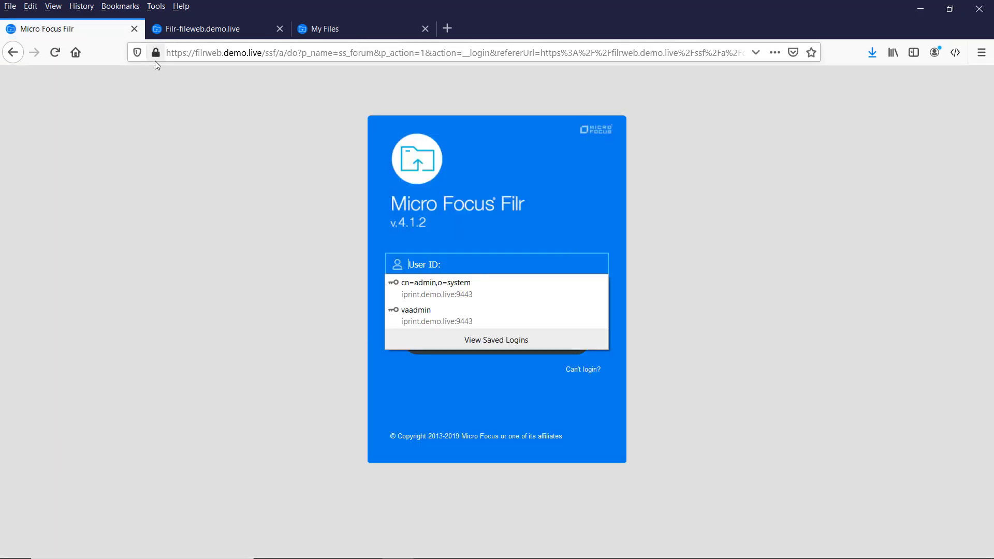
Check the site's security info, then sign in with the Filr user's ID and password.
click(156, 54)
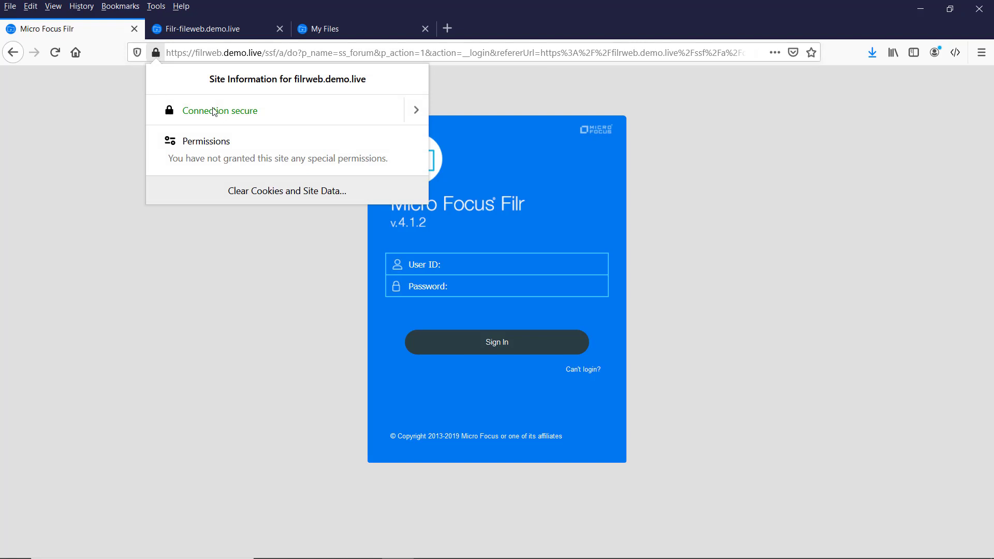
click(124, 299)
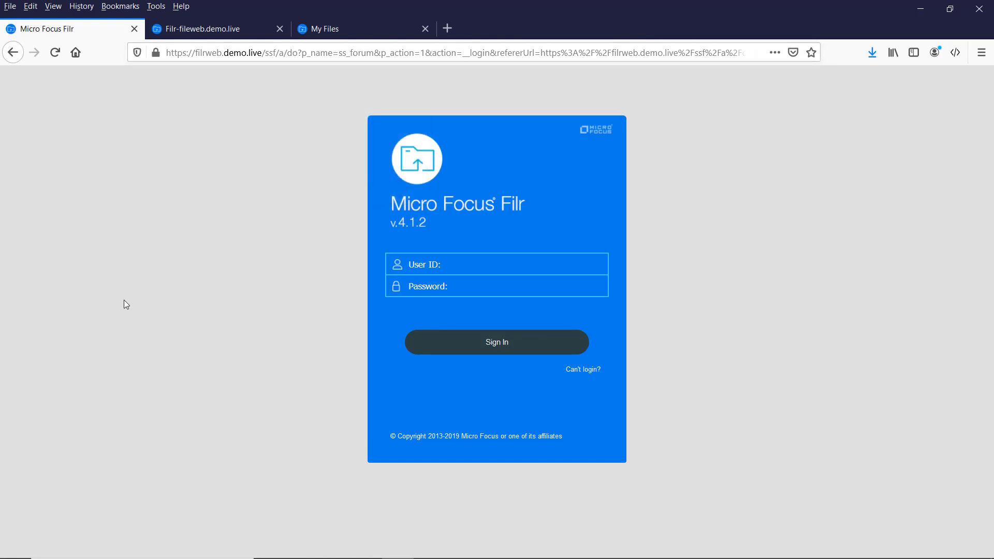
click(428, 265)
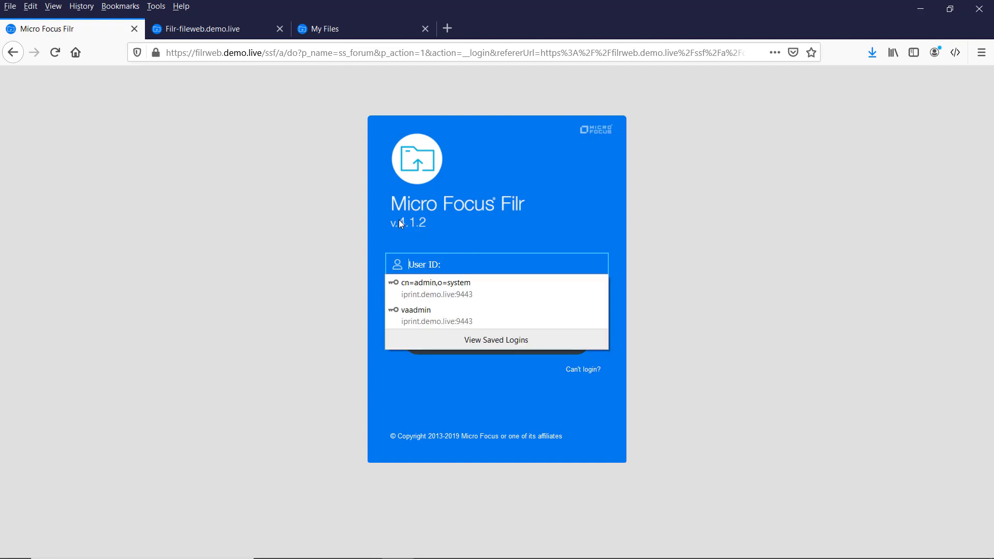
click(401, 272)
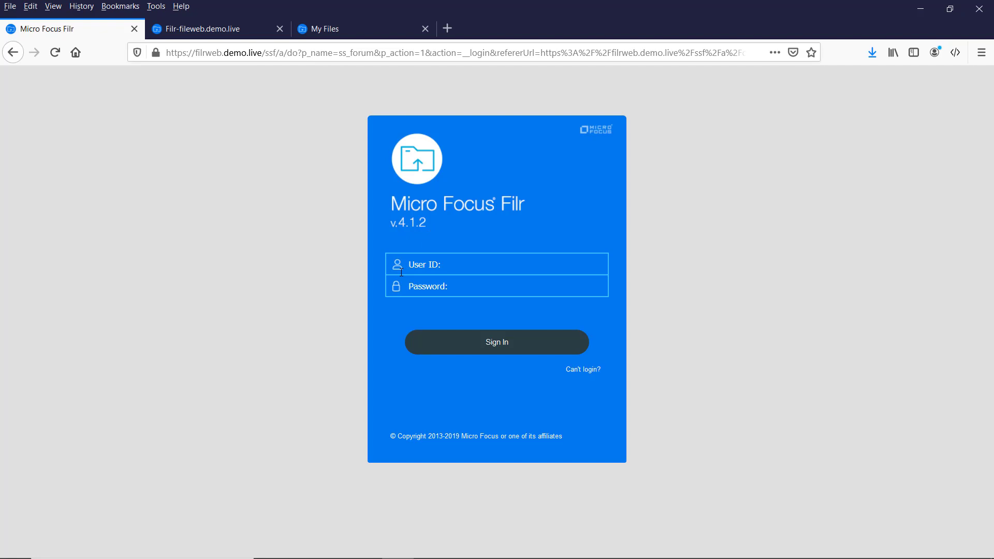
text(fil)
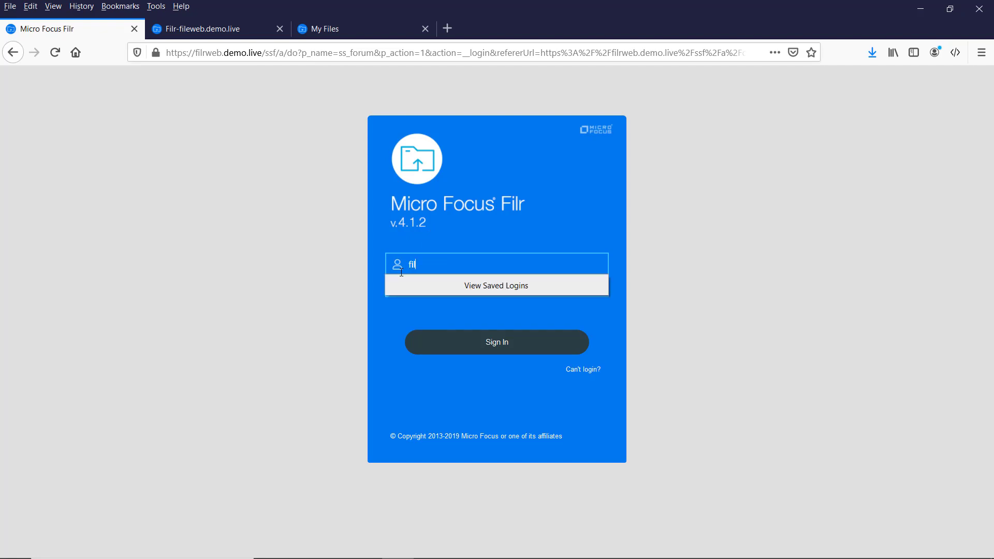
text(r11)
key(Tab)
text(•••••••)
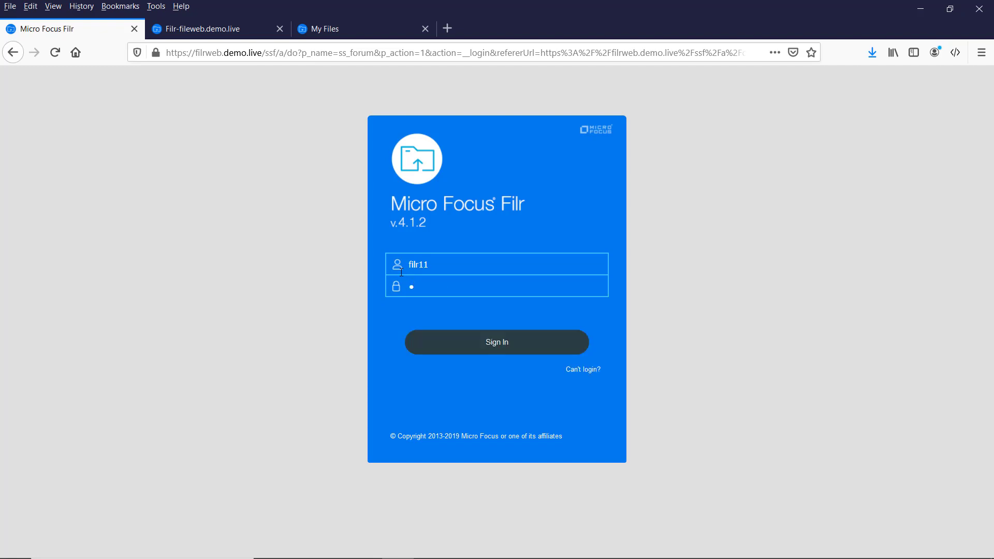
text(•••)
click(495, 350)
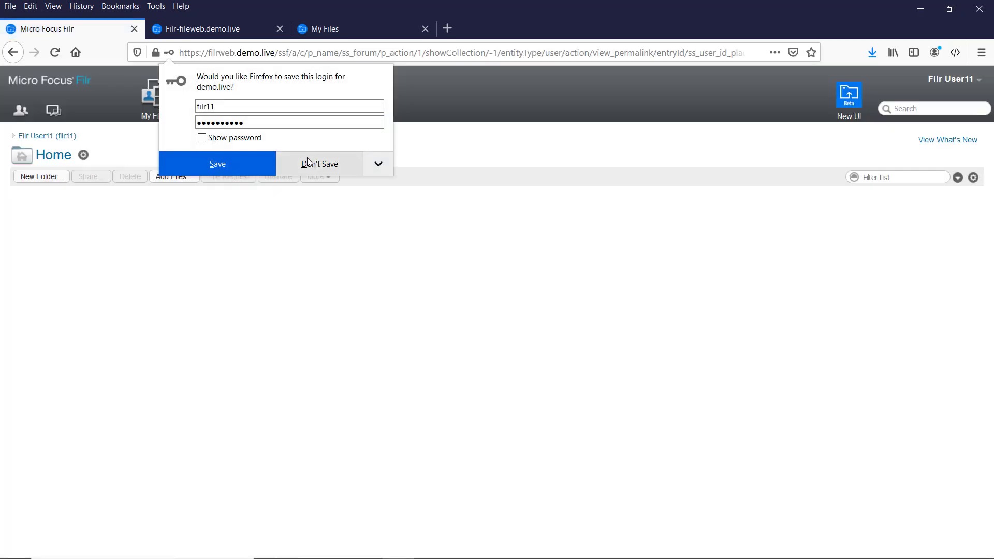
Decline saving the login, scroll through the Home file list, and go to Net Folders.
click(308, 162)
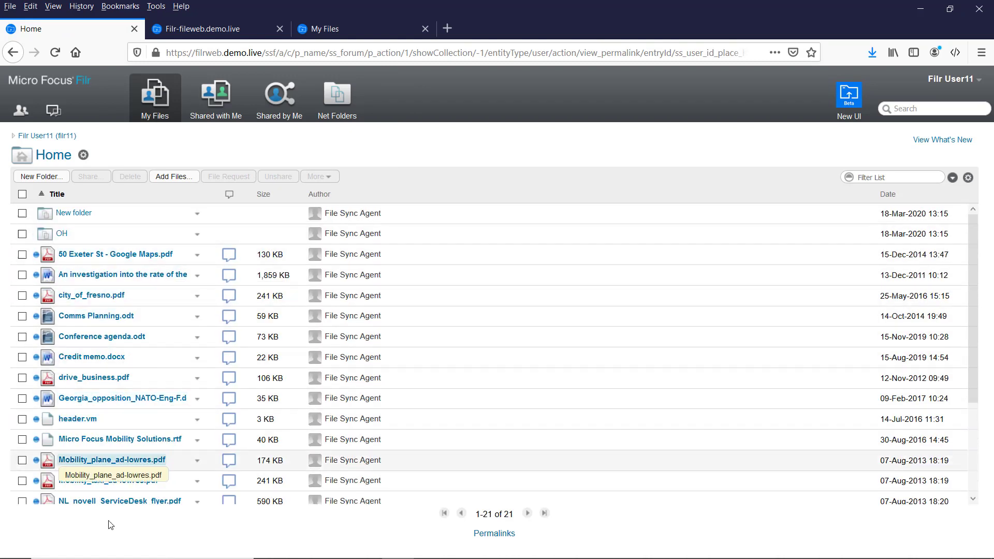
scroll(88, 300, down, 5)
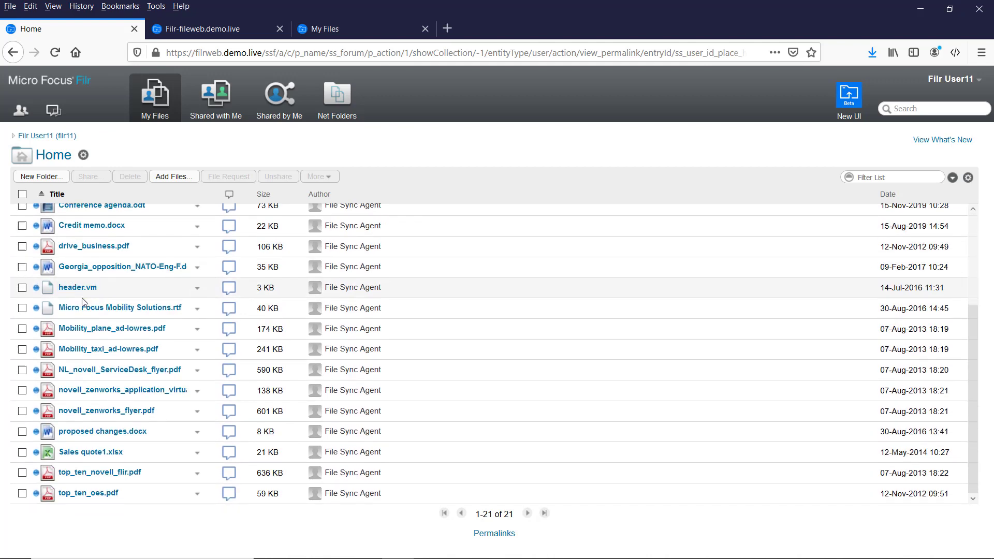
scroll(82, 303, up, 5)
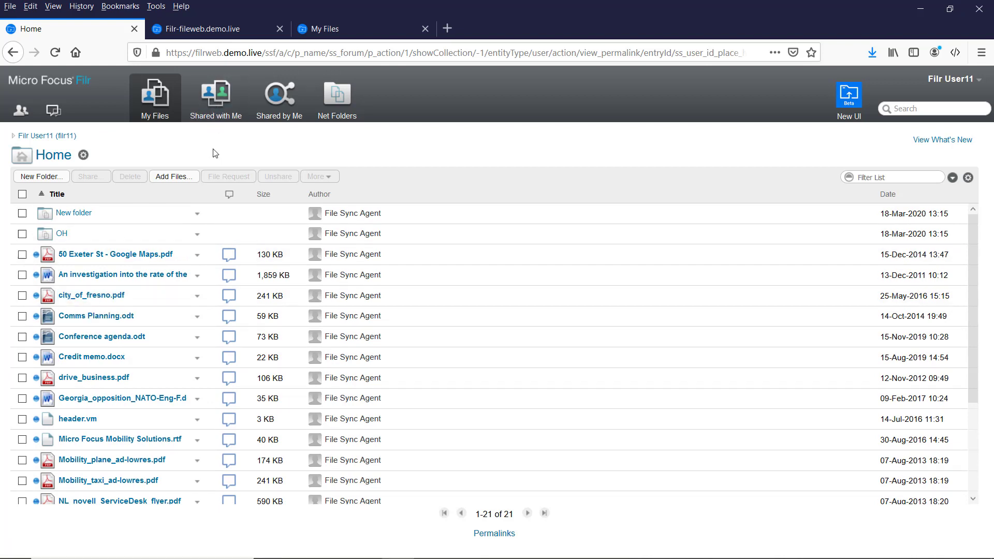
click(333, 108)
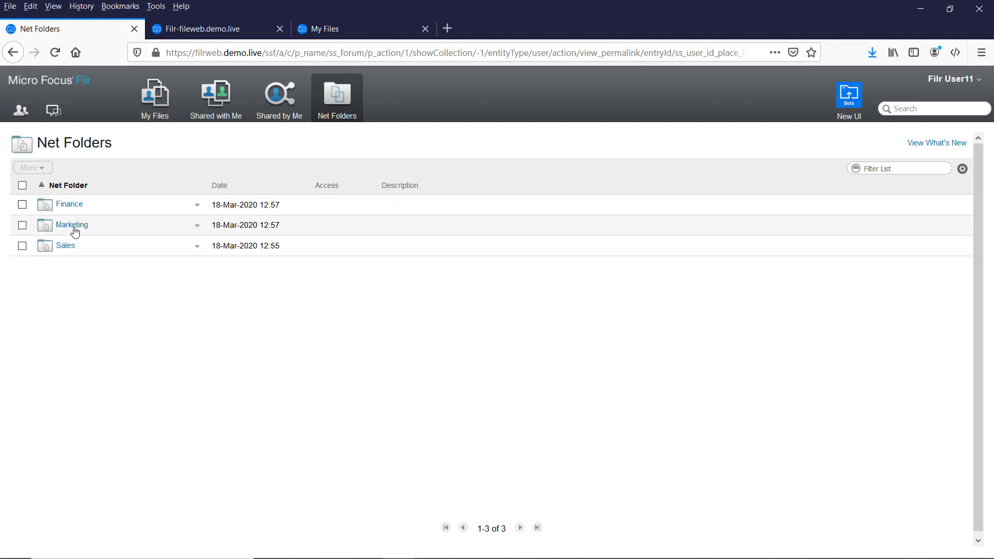
Browse Marketing > Marketing Budgets and cancel sharing Sales Tour Budget1.ods.
click(72, 226)
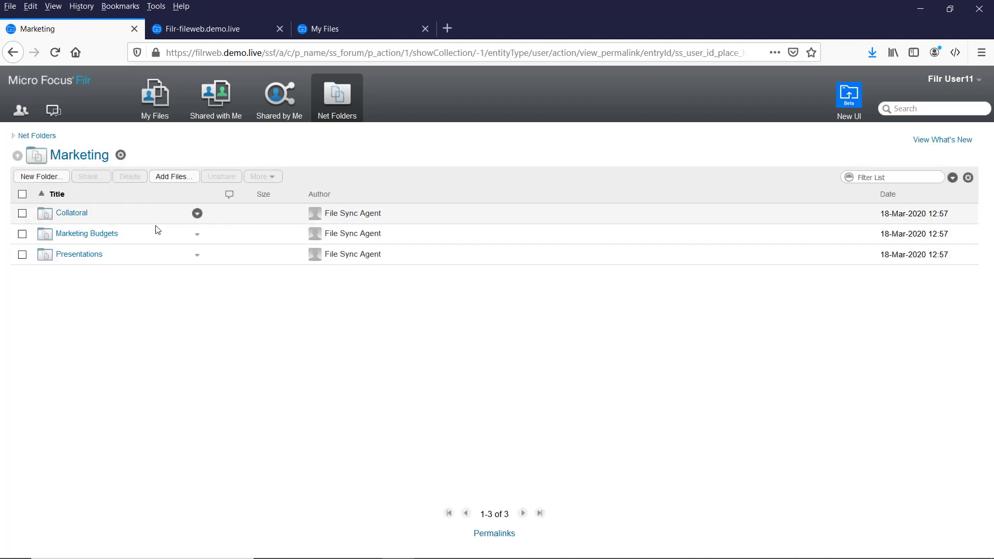
click(105, 241)
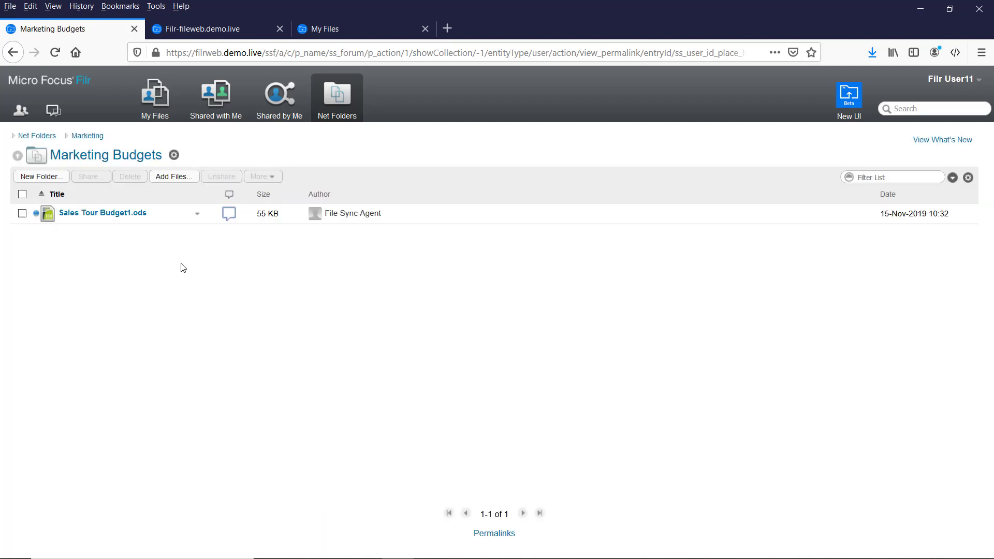
click(197, 214)
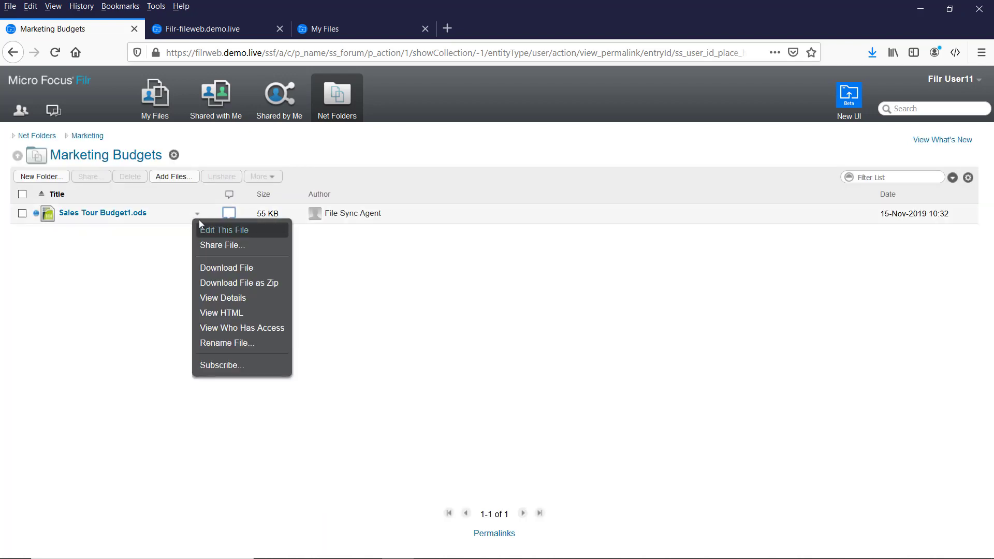
click(219, 245)
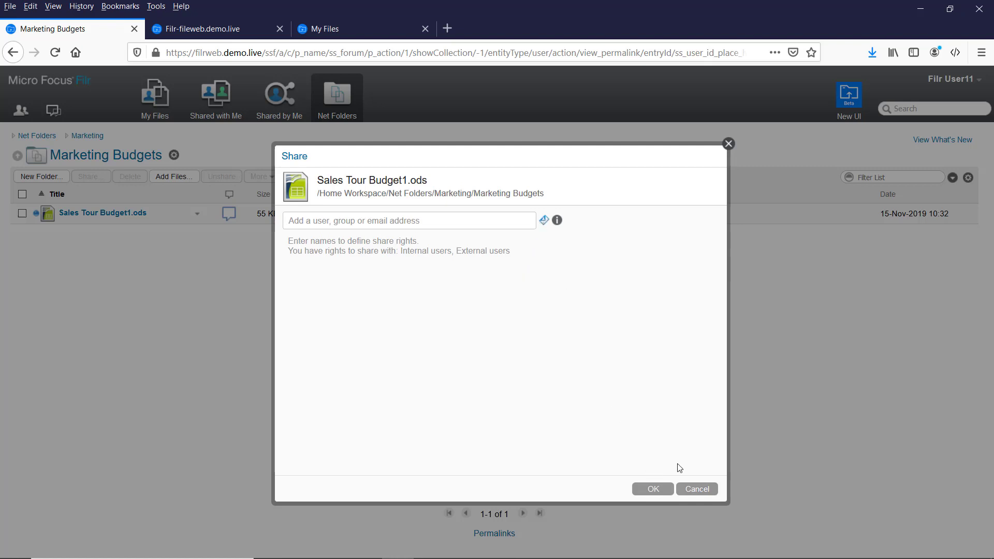
click(696, 489)
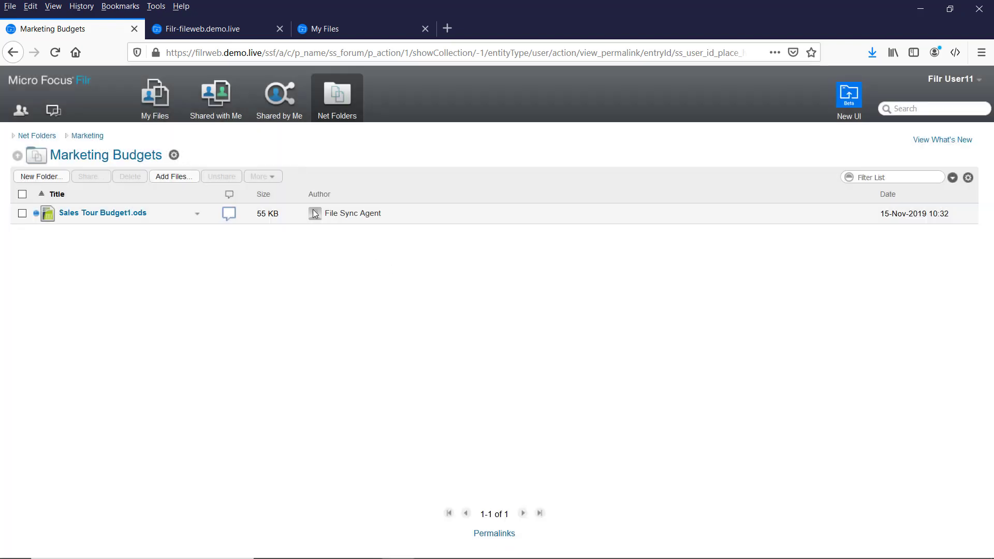
Open the Finance net folder and glance at ie_data.xls's actions menu.
click(336, 98)
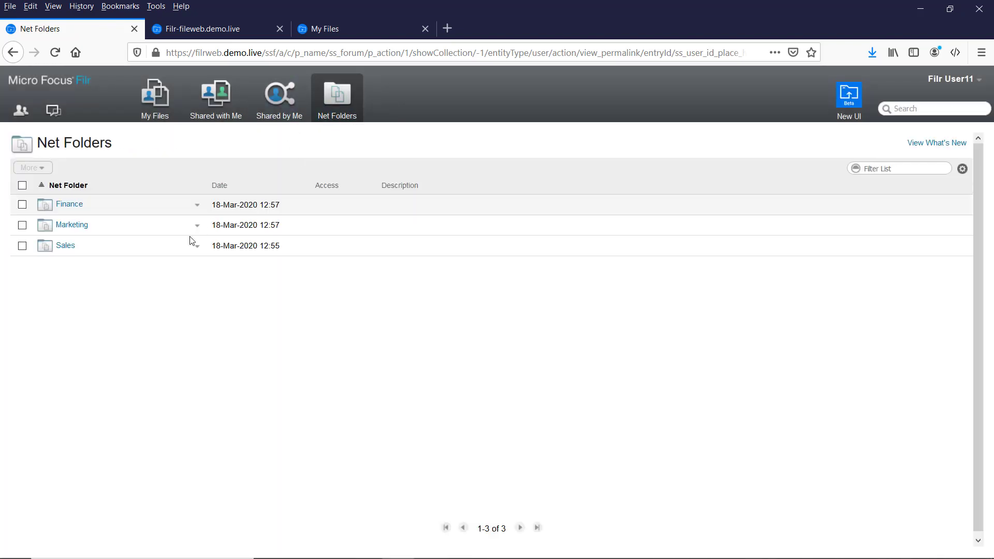
click(78, 208)
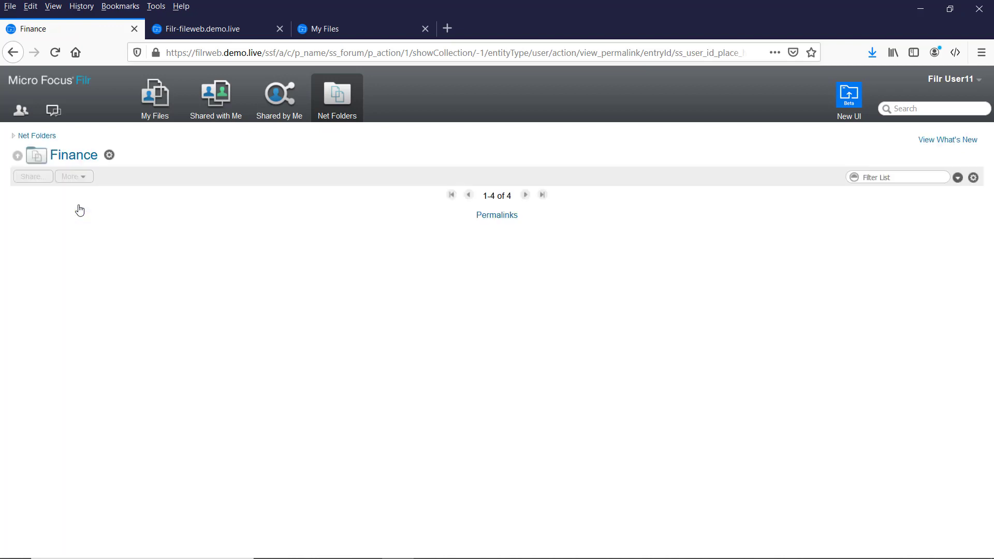
click(197, 235)
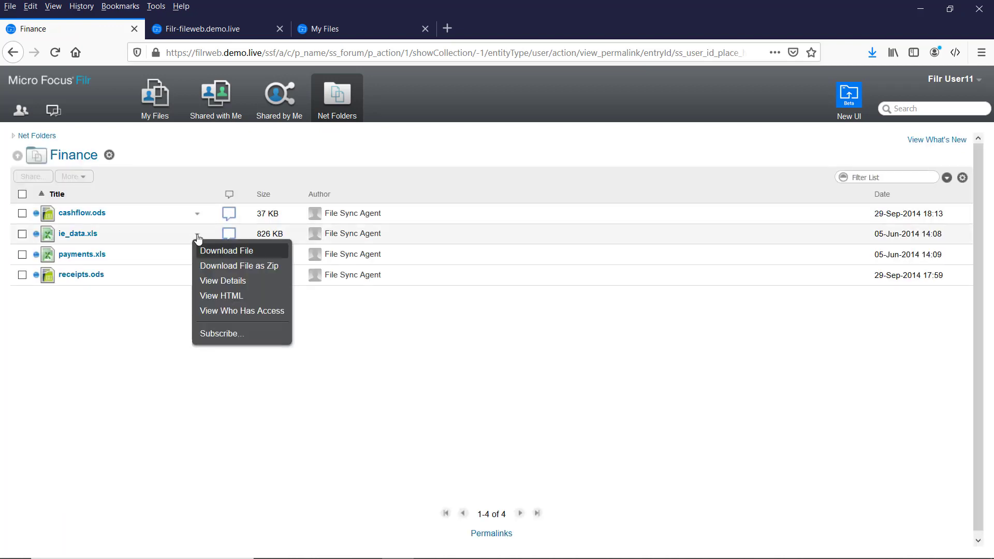
click(82, 306)
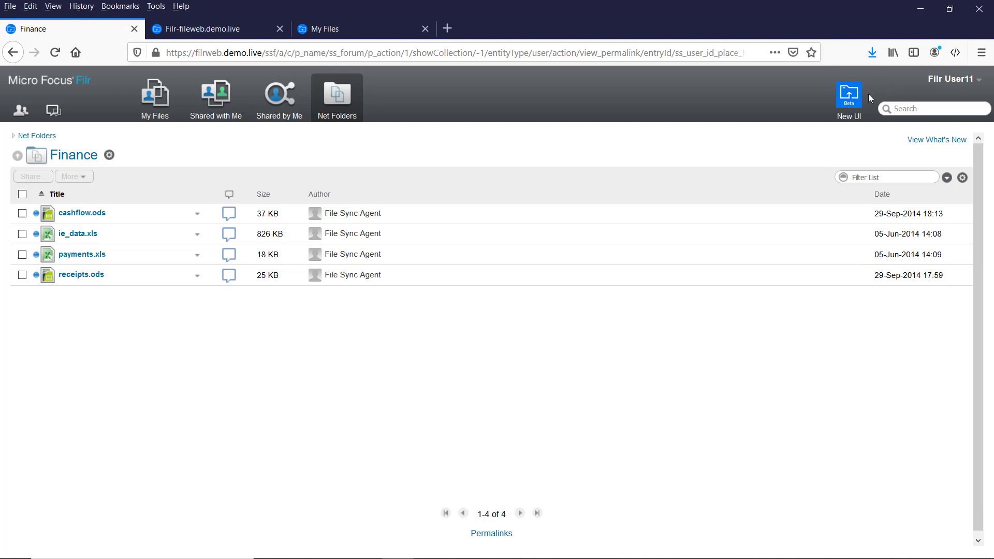
Switch to the New UI and log in, correcting the user ID before entering the password.
click(847, 96)
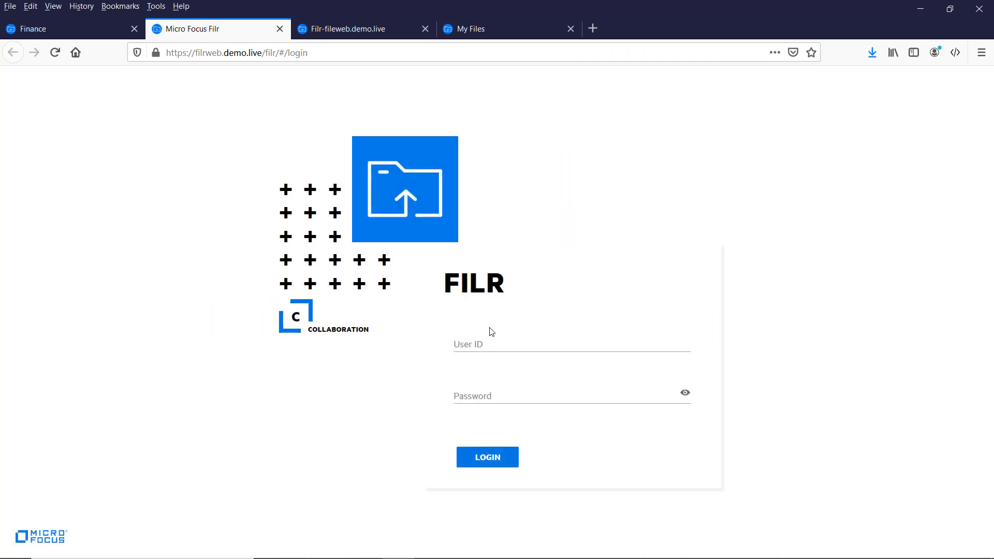
click(490, 334)
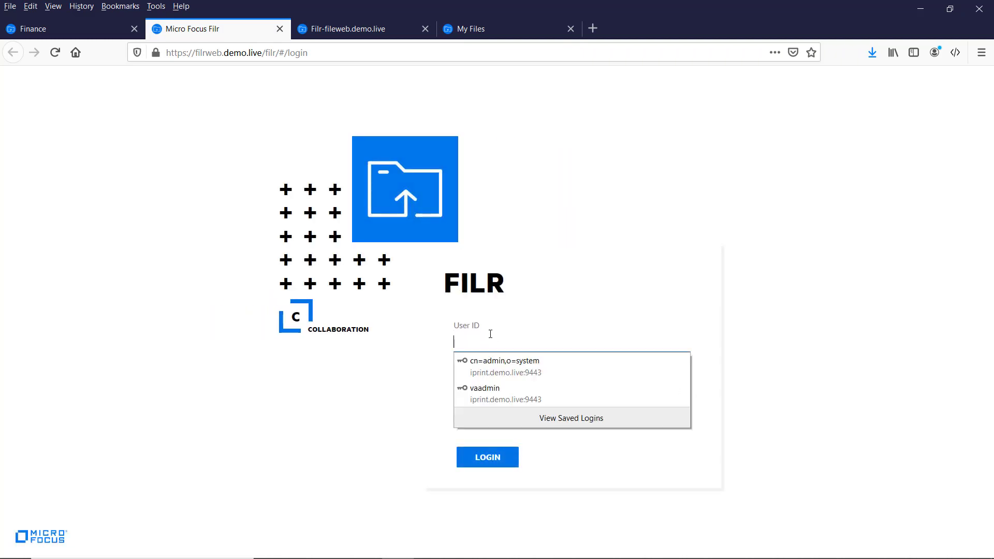
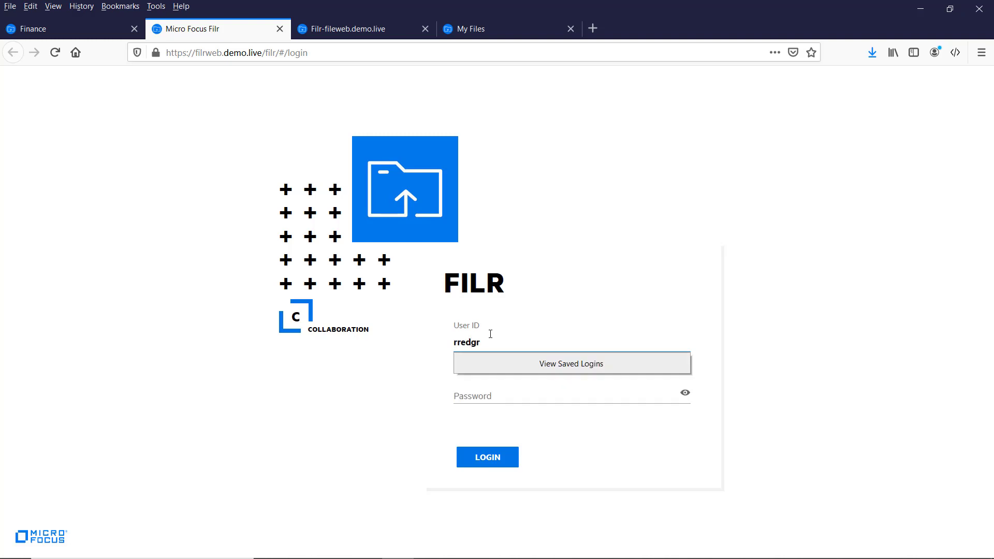
key(Tab)
text(p)
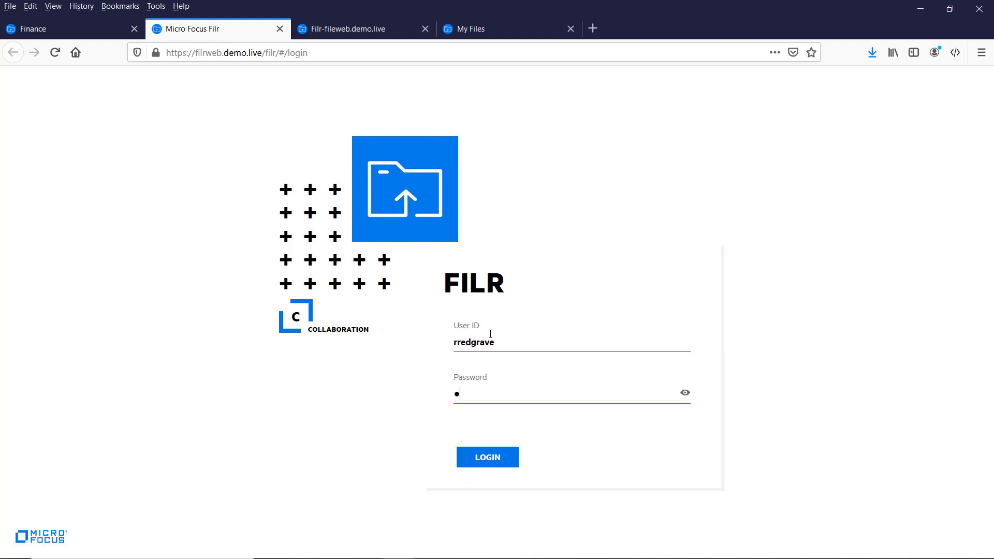
key(BackSpace)
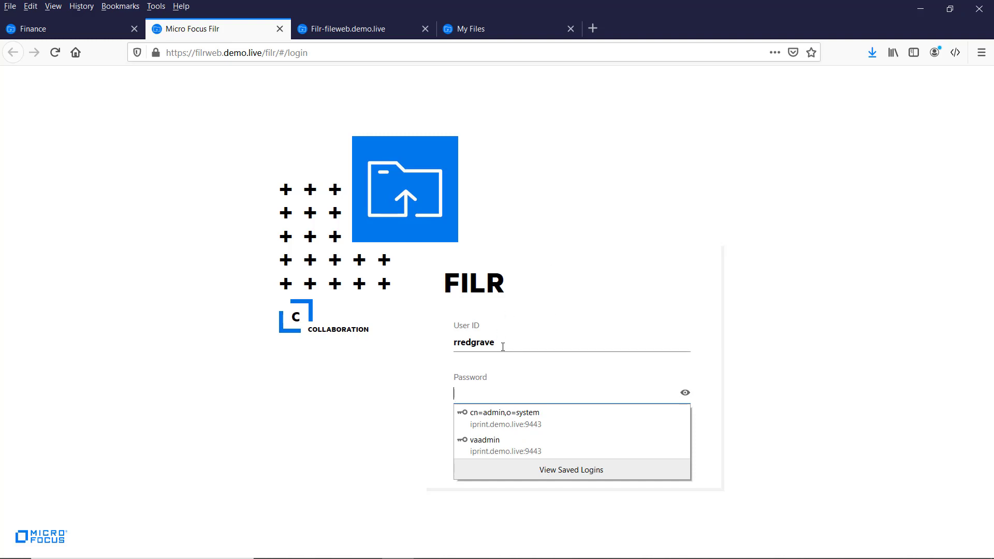
drag(502, 345, 445, 340)
text(fi)
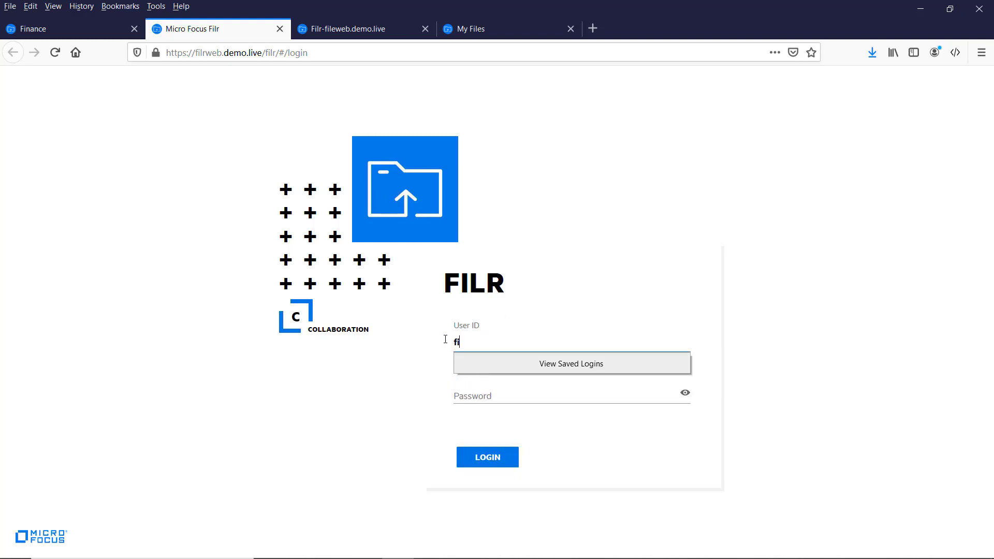
text(lr11)
key(Tab)
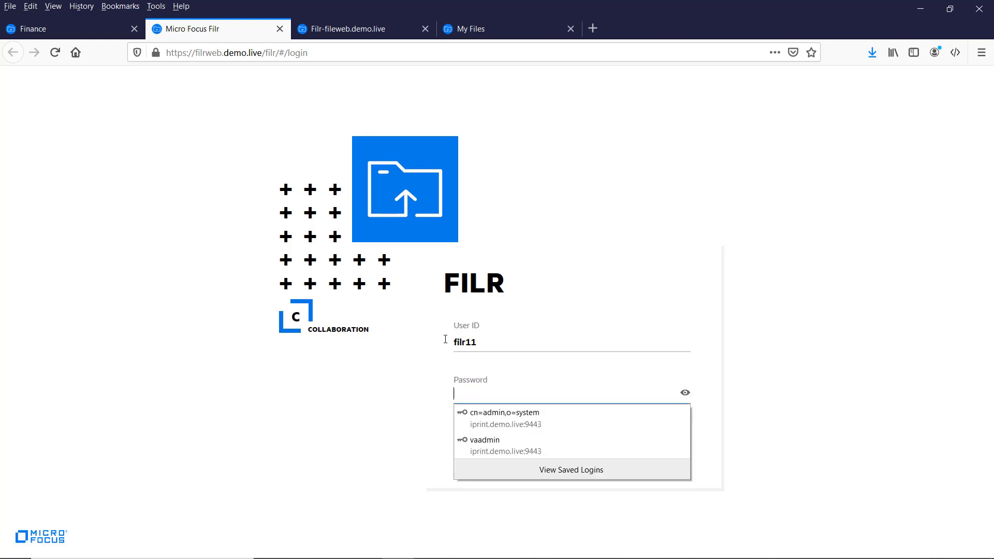
text(f)
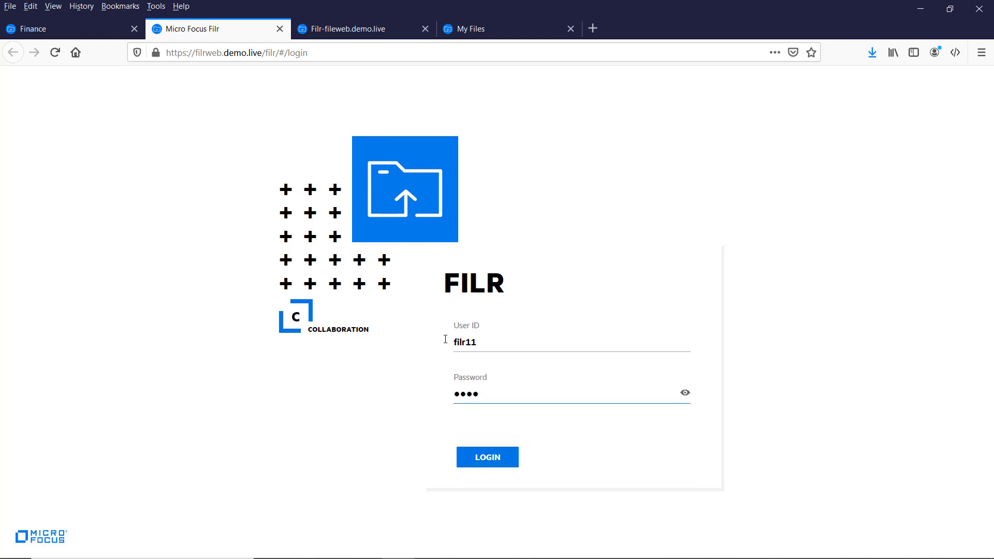
text(..)
key(Return)
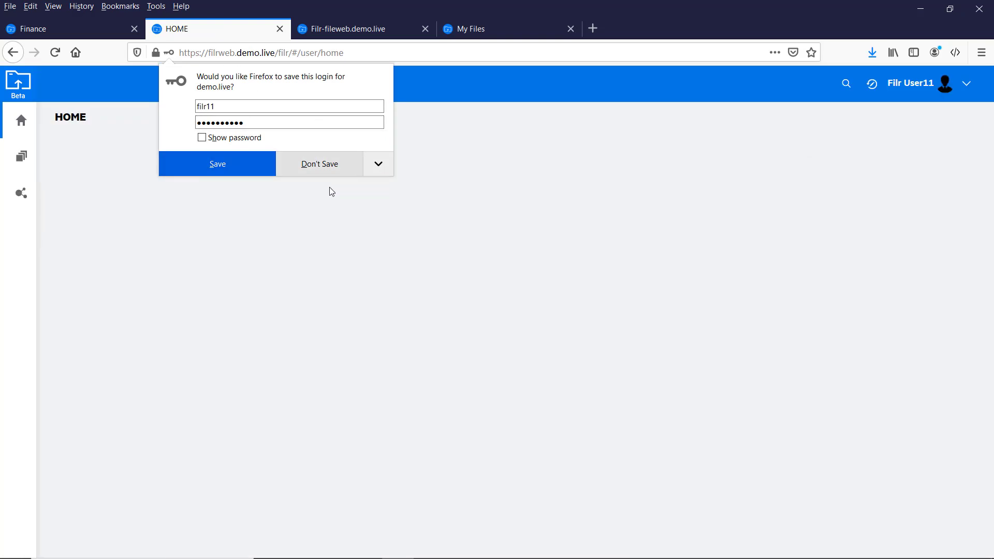
Decline saving the login and open My Files, briefly showing the PDF's action menu.
click(334, 164)
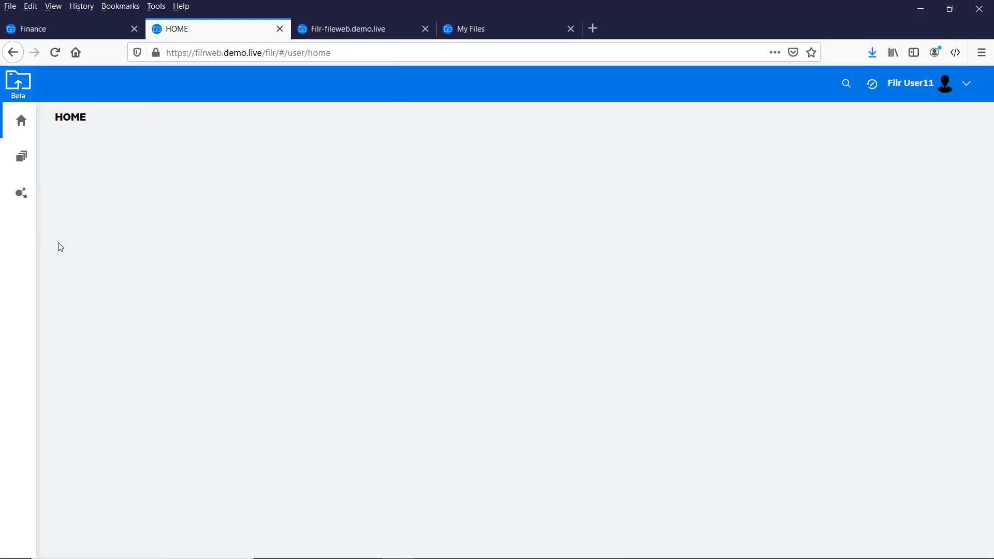
click(23, 160)
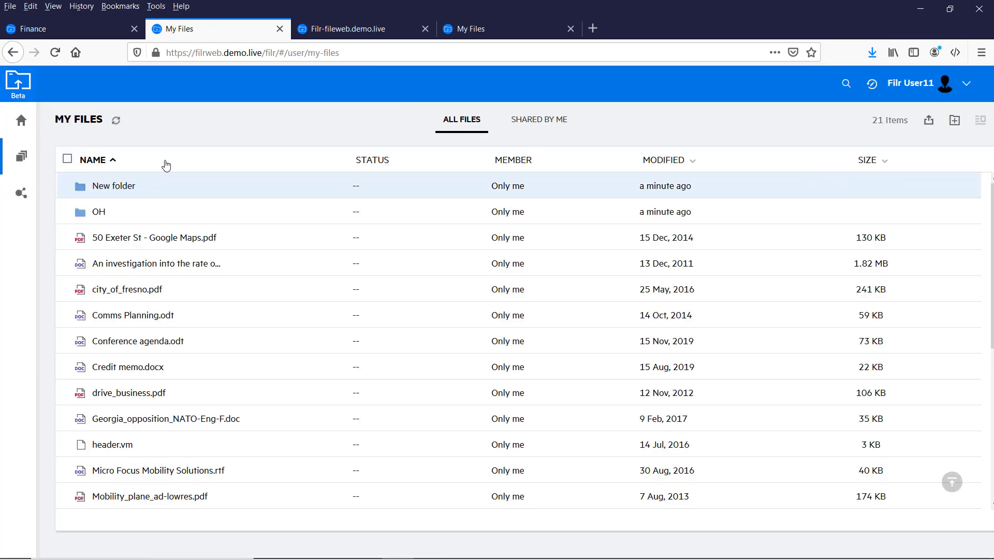
right_click(191, 241)
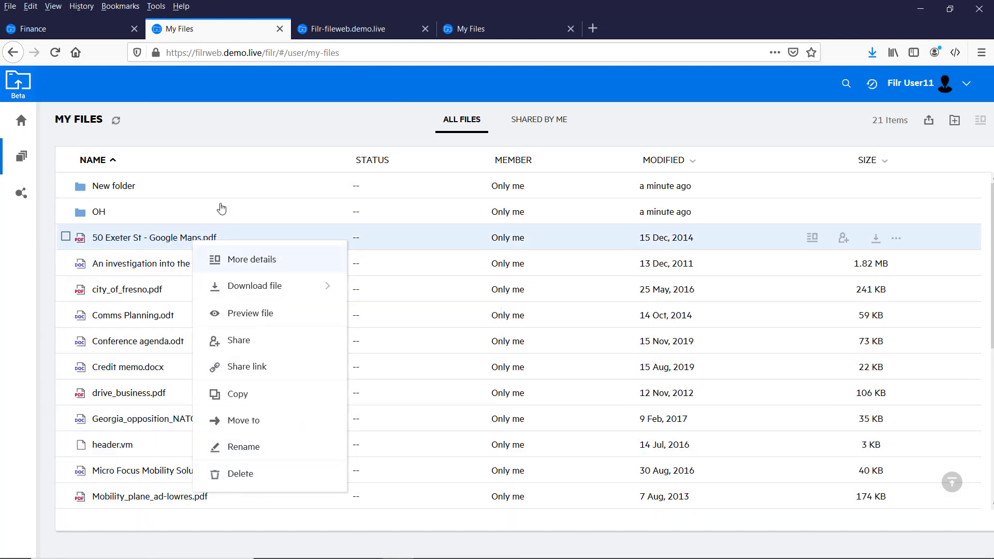
click(222, 206)
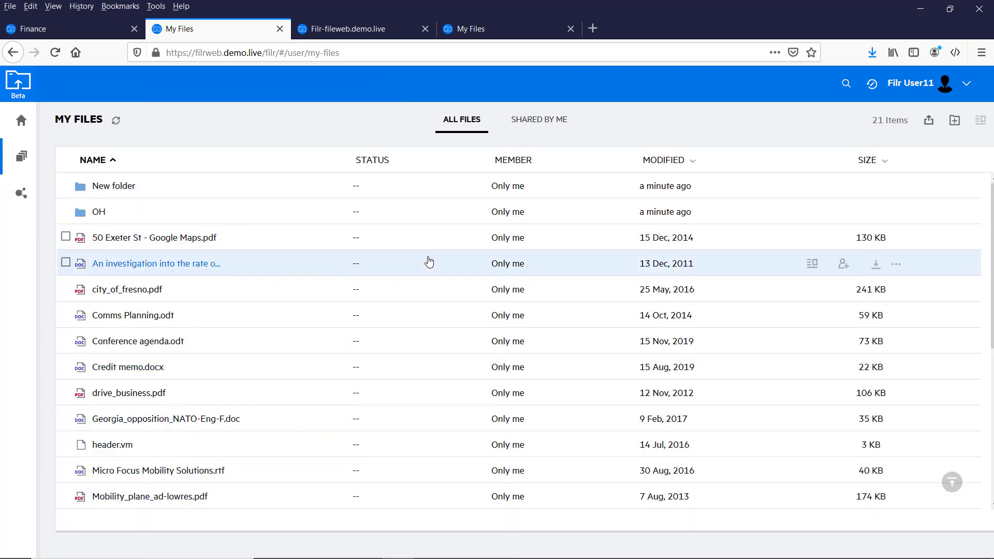
click(499, 241)
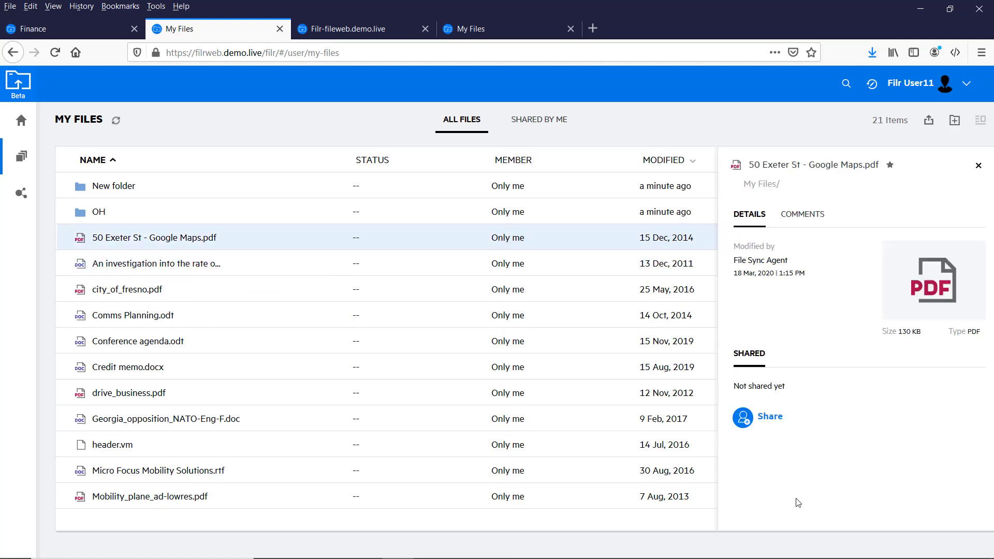
click(744, 423)
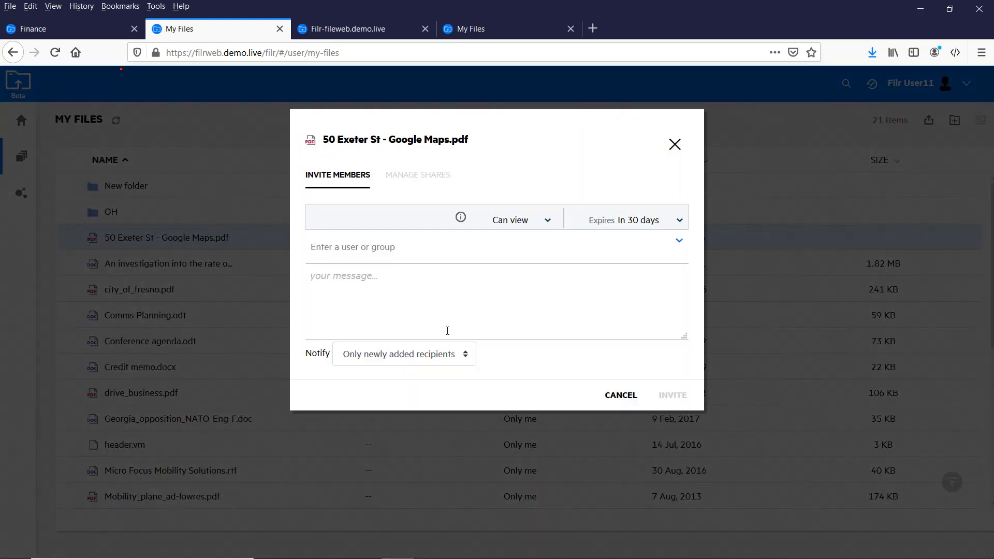
click(675, 146)
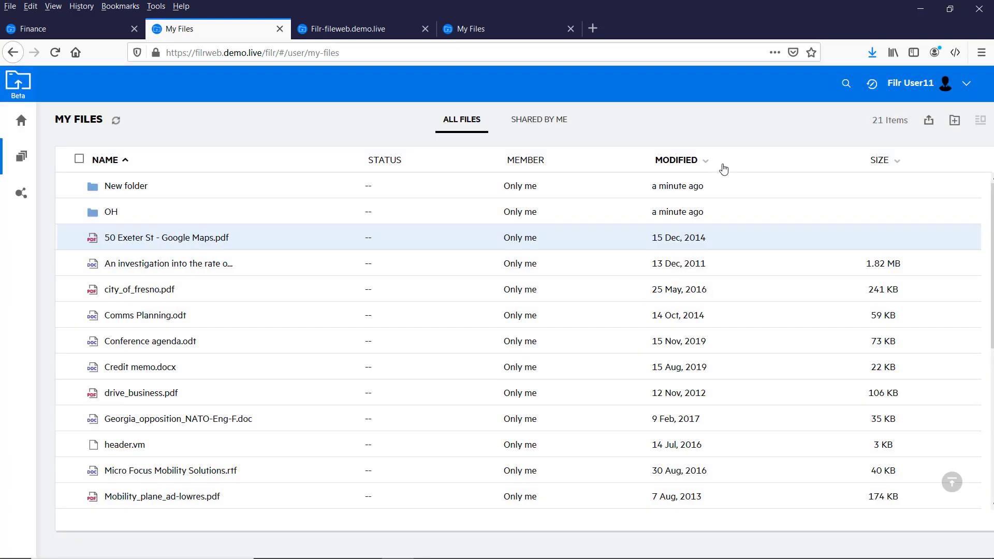